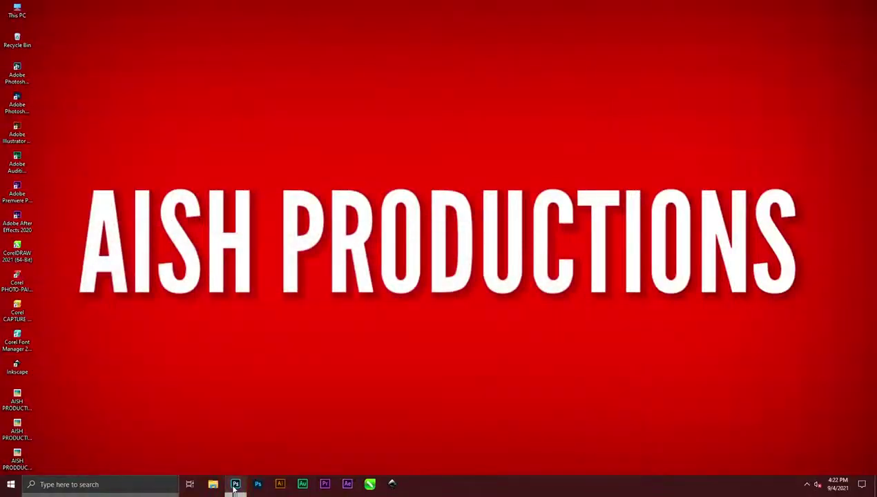
Open the three AISH PRODUCTIONS stock images from the desktop as separate documents in Photoshop
{"action": "left_click_drag", "start_coordinate": [57, 397], "coordinate": [14, 467]}
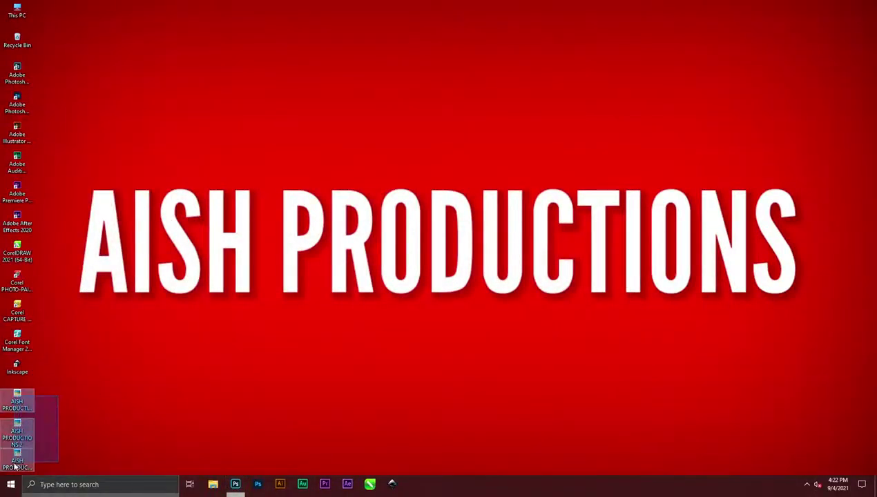
{"action": "left_click_drag", "start_coordinate": [17, 435], "coordinate": [372, 15]}
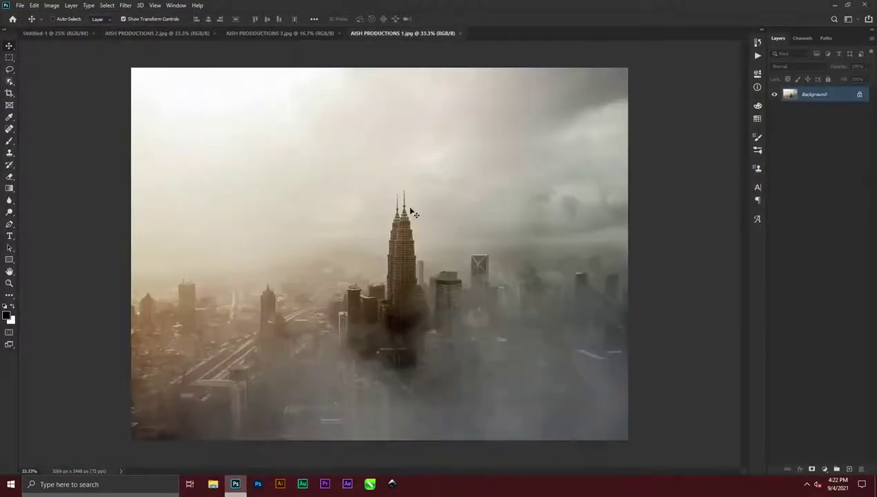
Select the standing man in AISH PRODDUCTIONS 3.jpg using automatic subject selection
{"action": "left_click", "coordinate": [283, 40]}
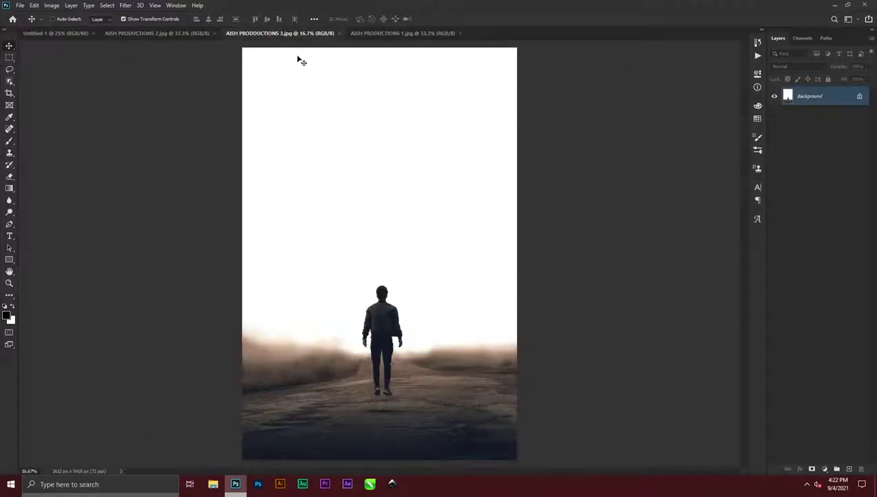
{"action": "left_click", "coordinate": [108, 5]}
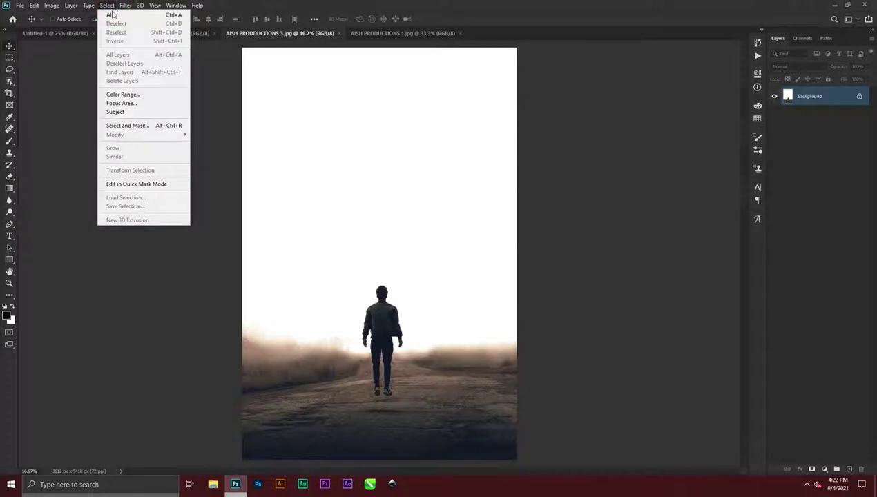
{"action": "left_click", "coordinate": [119, 112]}
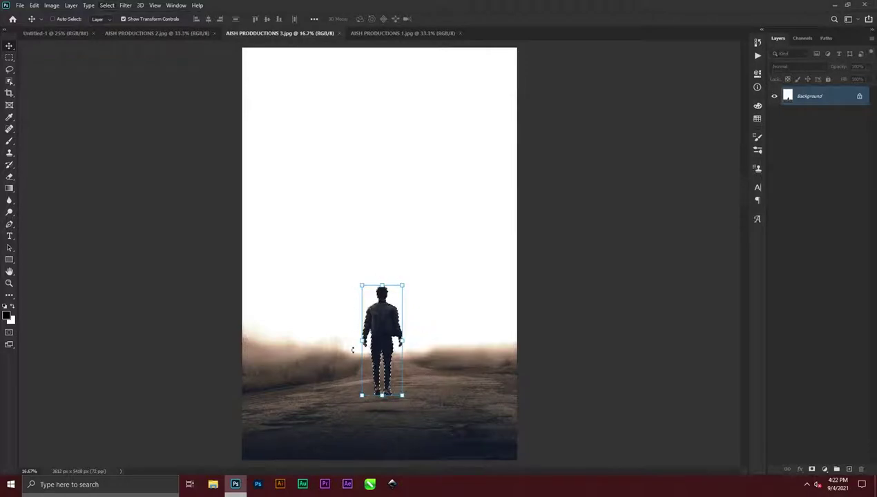
Unlock the background layer and add a layer mask that keeps only the selected man
{"action": "scroll", "coordinate": [401, 381], "scroll_direction": "up", "scroll_amount": 8}
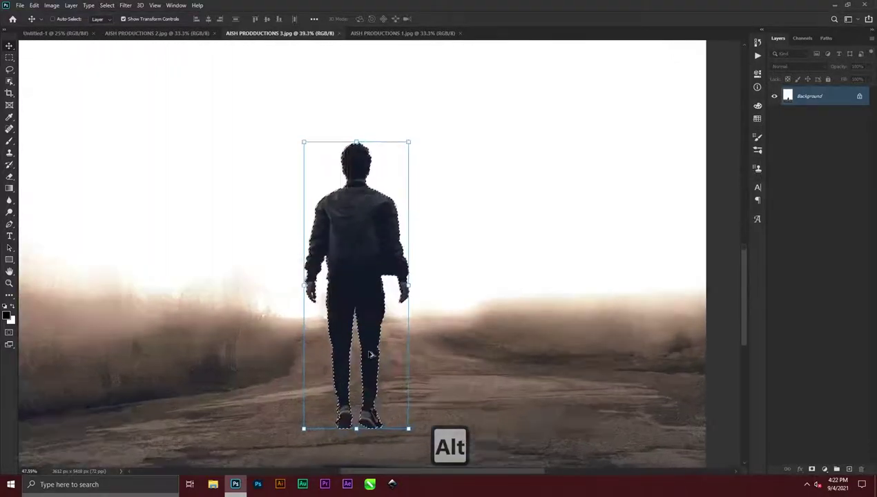
{"action": "scroll", "coordinate": [369, 356], "scroll_direction": "up", "scroll_amount": 4}
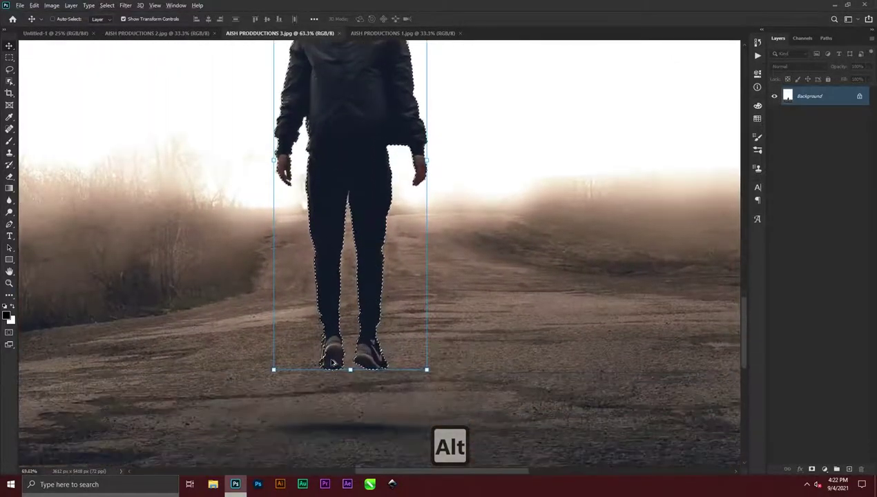
{"action": "scroll", "coordinate": [332, 356], "scroll_direction": "up", "scroll_amount": 4}
{"action": "key", "text": "w"}
{"action": "key", "text": "ctrl+z"}
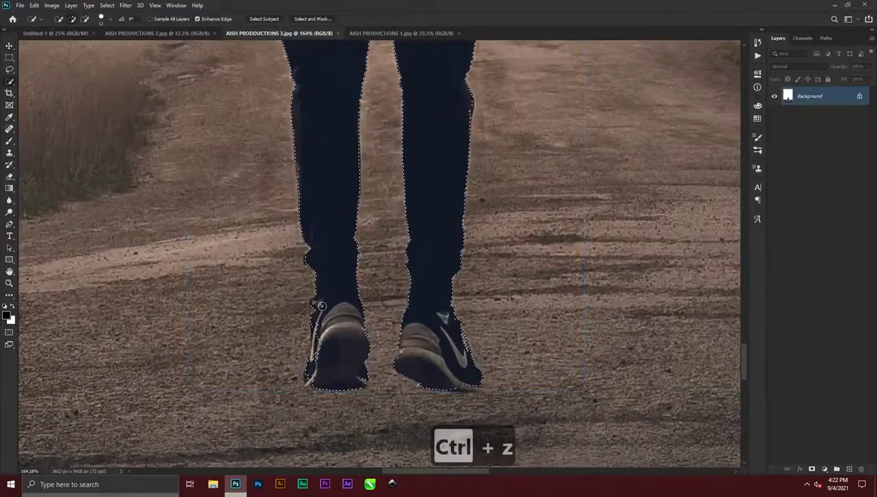
{"action": "left_click", "coordinate": [860, 99]}
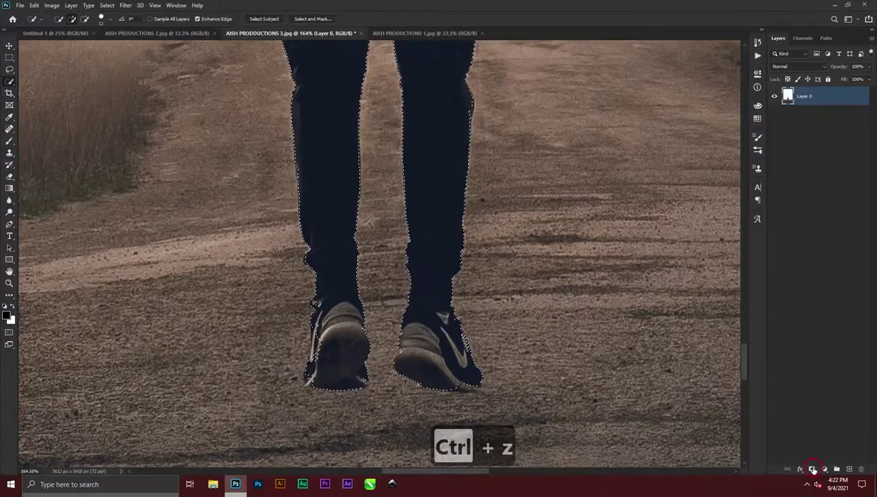
{"action": "left_click", "coordinate": [813, 470]}
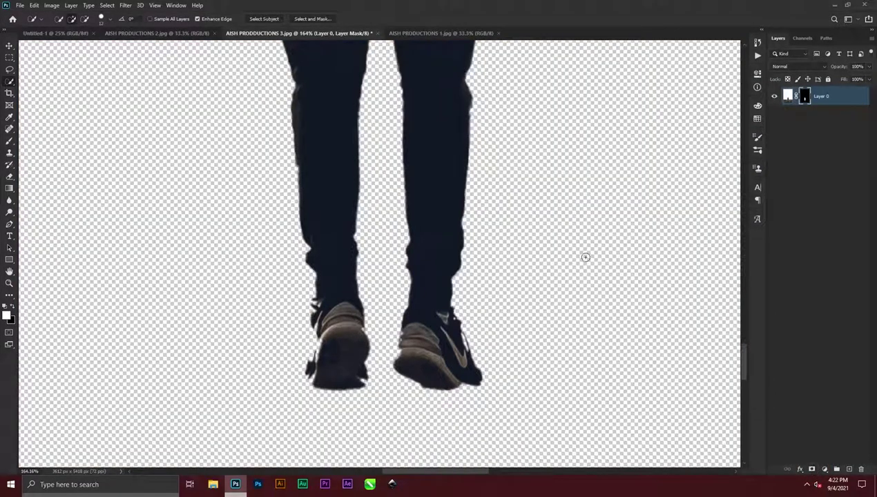
Restore the missing edges of the man's left shoe by painting white on the layer mask with a small hard brush
{"action": "left_click", "coordinate": [9, 141]}
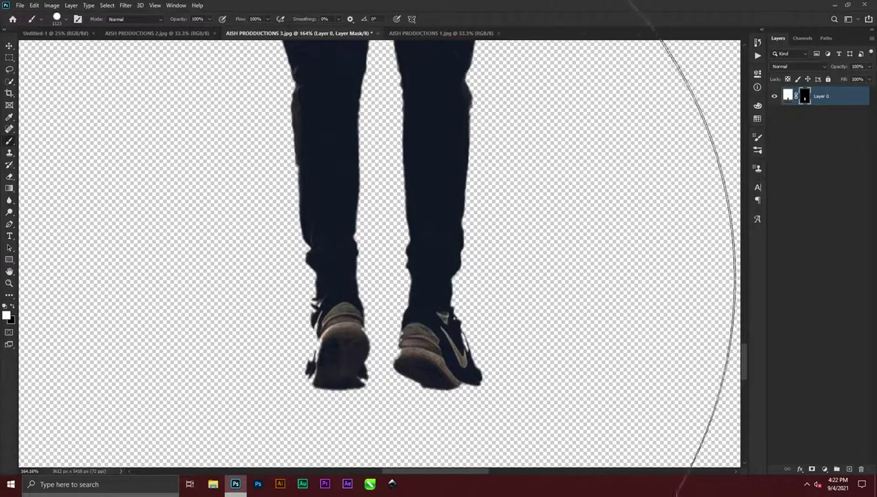
{"action": "mouse_move", "coordinate": [352, 269]}
{"action": "left_mouse_down", "text": "alt"}
{"action": "mouse_move", "coordinate": [100, 276]}
{"action": "mouse_move", "coordinate": [1, 290]}
{"action": "left_mouse_up", "text": "alt"}
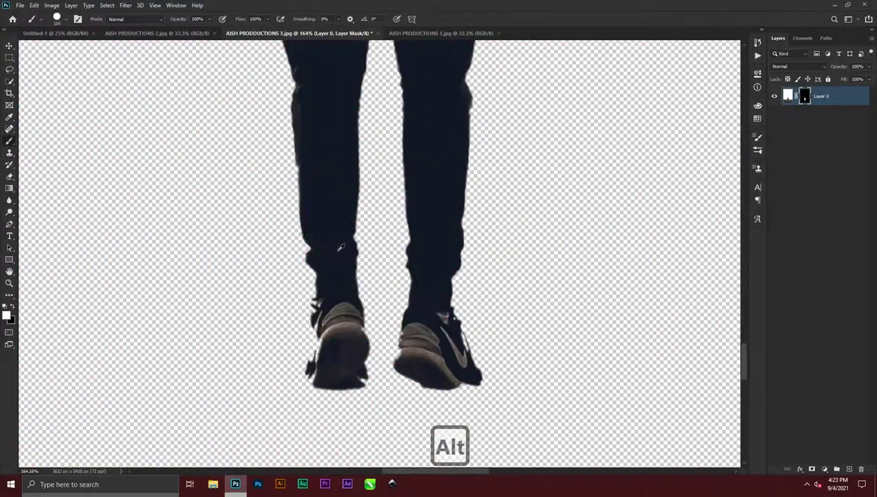
{"action": "mouse_move", "coordinate": [340, 247]}
{"action": "left_mouse_down"}
{"action": "mouse_move", "coordinate": [293, 257]}
{"action": "mouse_move", "coordinate": [279, 248]}
{"action": "left_mouse_up"}
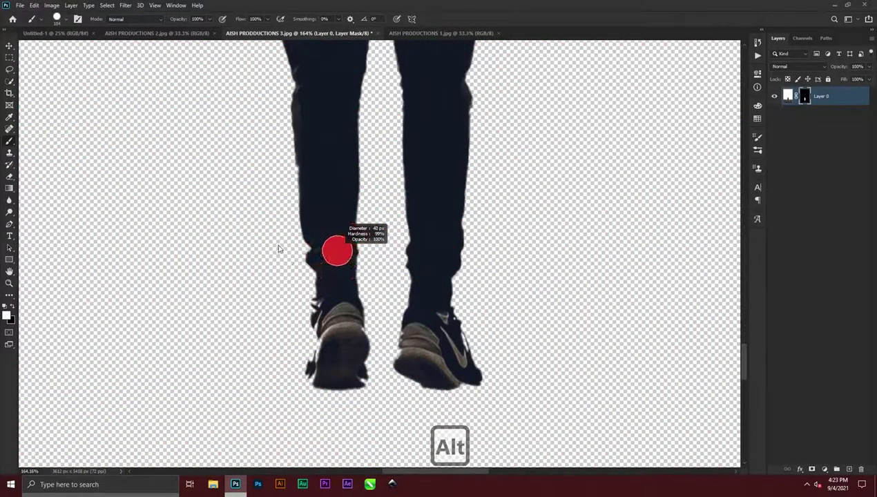
{"action": "left_click_drag", "start_coordinate": [275, 215], "coordinate": [276, 216]}
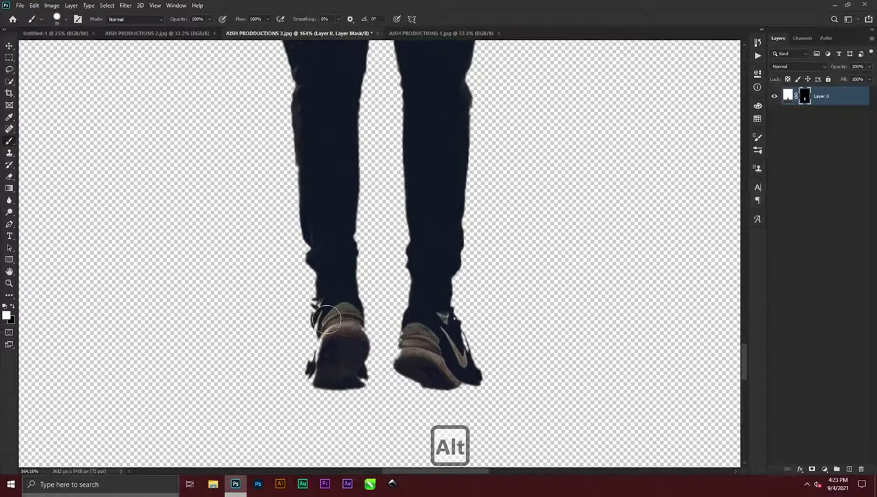
{"action": "left_click", "coordinate": [322, 376]}
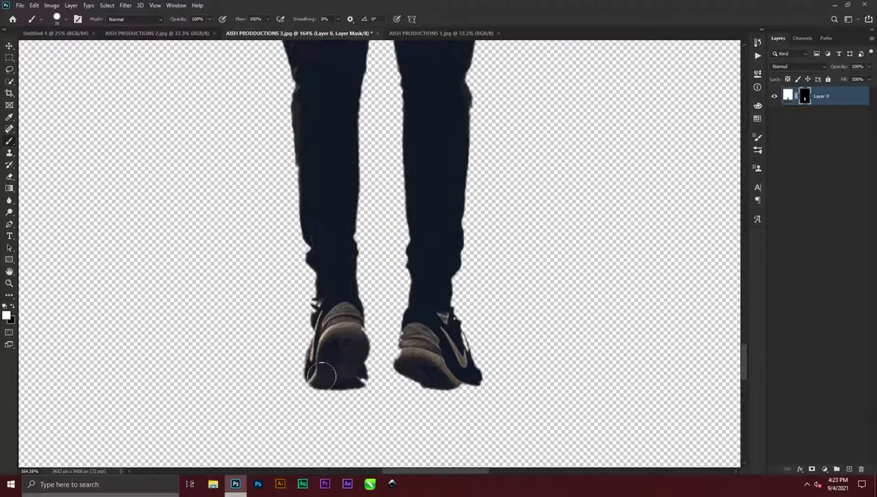
{"action": "mouse_move", "coordinate": [318, 382]}
{"action": "left_mouse_down"}
{"action": "mouse_move", "coordinate": [372, 377]}
{"action": "mouse_move", "coordinate": [359, 356]}
{"action": "mouse_move", "coordinate": [320, 373]}
{"action": "mouse_move", "coordinate": [320, 357]}
{"action": "mouse_move", "coordinate": [313, 379]}
{"action": "mouse_move", "coordinate": [291, 385]}
{"action": "mouse_move", "coordinate": [310, 404]}
{"action": "mouse_move", "coordinate": [361, 407]}
{"action": "left_mouse_up"}
Mask out the leftover ground beside the left shoe by painting black with a smaller brush
{"action": "key", "text": "x"}
{"action": "right_click", "coordinate": [380, 388], "text": "alt"}
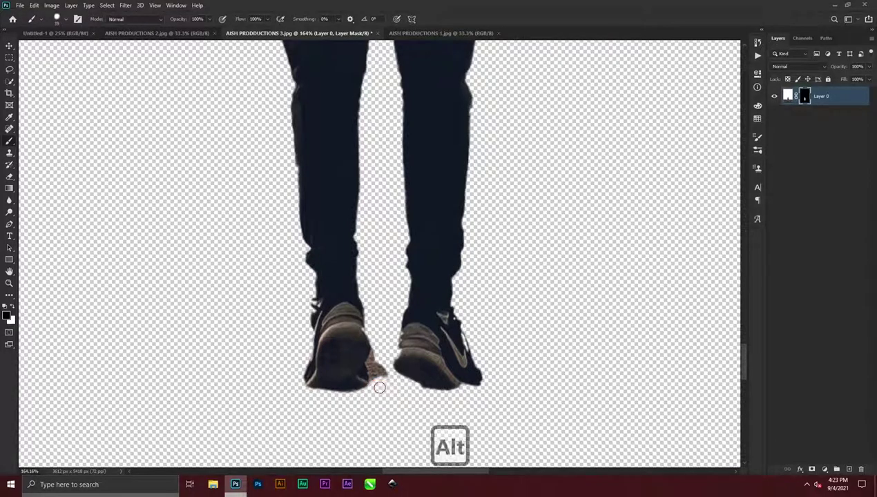
{"action": "left_click_drag", "start_coordinate": [376, 349], "coordinate": [368, 393]}
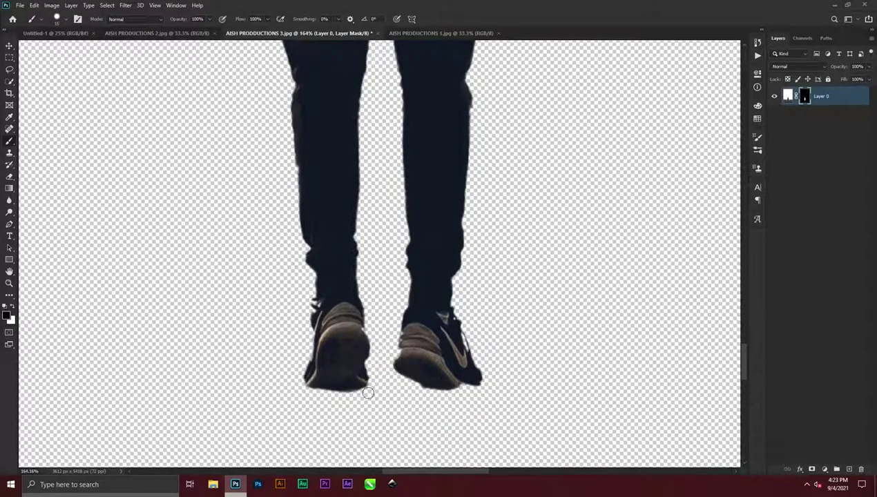
{"action": "scroll", "coordinate": [485, 363], "scroll_direction": "up", "scroll_amount": 2, "text": "alt"}
{"action": "key", "text": "x"}
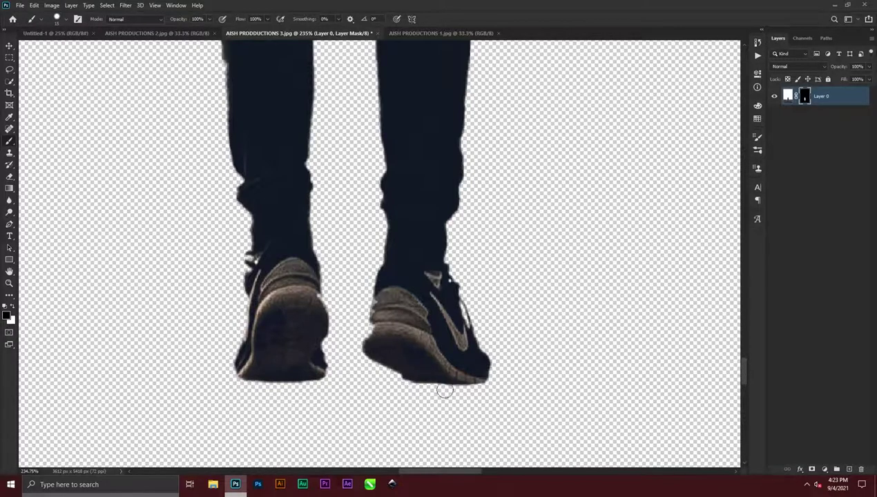
{"action": "scroll", "coordinate": [356, 289], "scroll_direction": "down", "scroll_amount": 5, "text": "alt"}
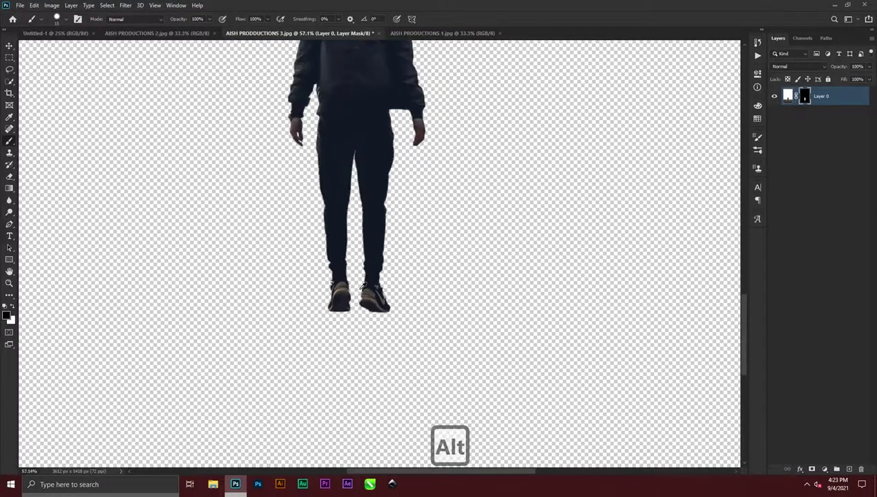
{"action": "scroll", "coordinate": [336, 284], "scroll_direction": "up", "scroll_amount": 5, "text": "alt"}
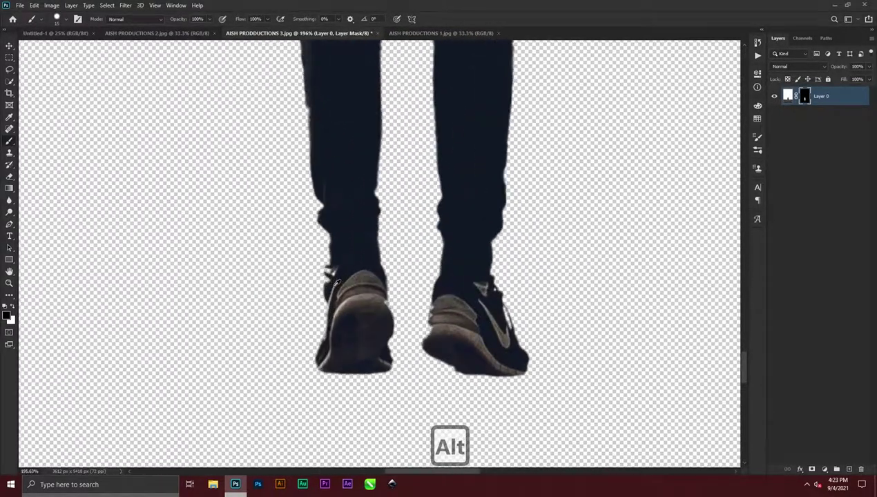
Mask out the leftover white background between the fingers of the man's left hand with a tiny black brush
{"action": "scroll", "coordinate": [336, 283], "scroll_direction": "down", "scroll_amount": 5, "text": "alt"}
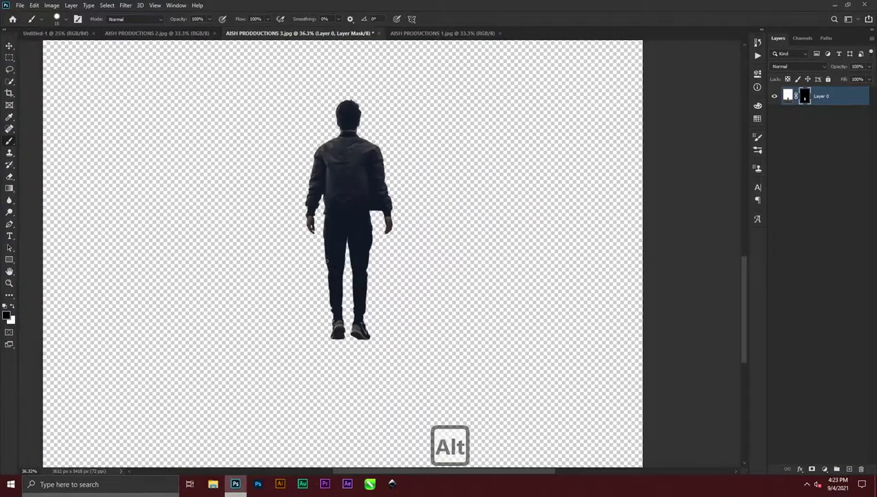
{"action": "scroll", "coordinate": [319, 241], "scroll_direction": "up", "scroll_amount": 1}
{"action": "scroll", "coordinate": [311, 247], "scroll_direction": "up", "scroll_amount": 10, "text": "alt"}
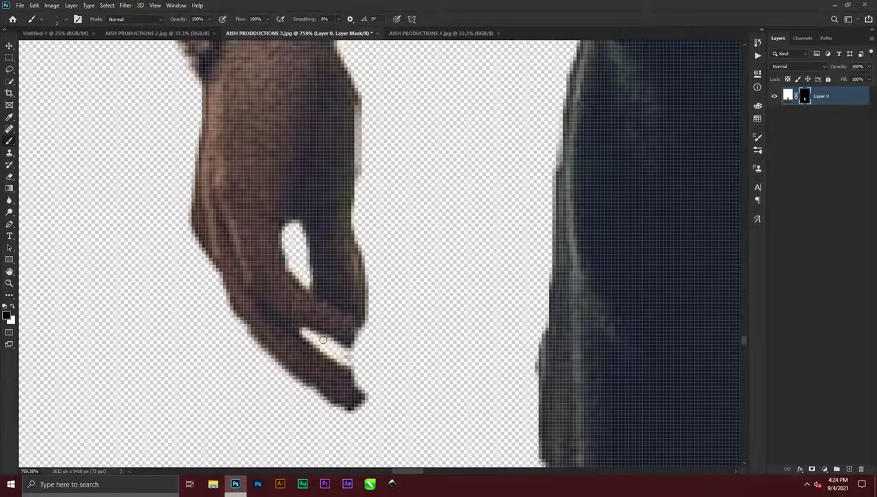
{"action": "scroll", "coordinate": [381, 318], "scroll_direction": "down", "scroll_amount": 2, "text": "alt"}
{"action": "scroll", "coordinate": [418, 284], "scroll_direction": "down", "scroll_amount": 3, "text": "alt"}
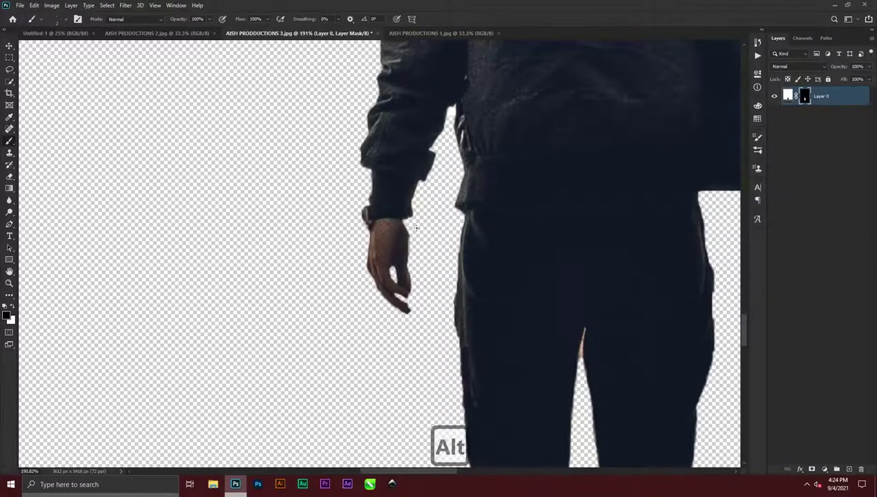
{"action": "scroll", "coordinate": [416, 228], "scroll_direction": "down", "scroll_amount": 5, "text": "alt"}
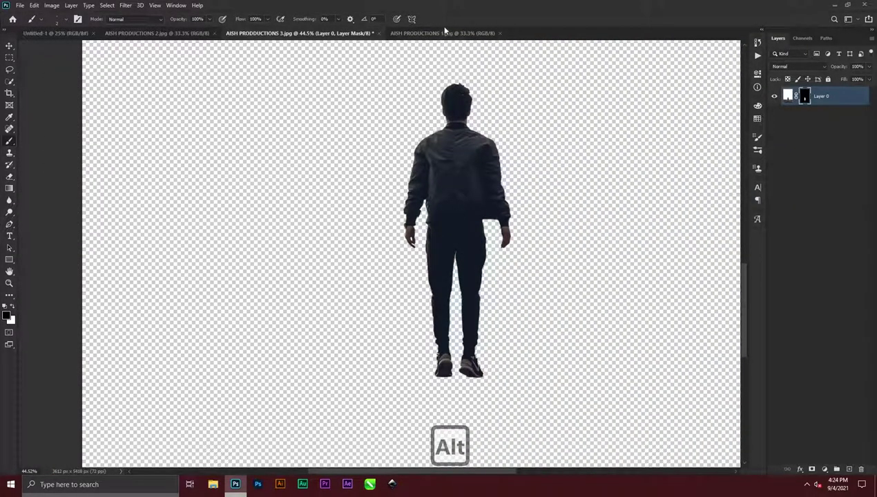
Extend the sky of AISH PRODUCTIONS 2.jpg upward to about 4395 px tall with a Content-Aware crop
{"action": "left_click", "coordinate": [401, 38]}
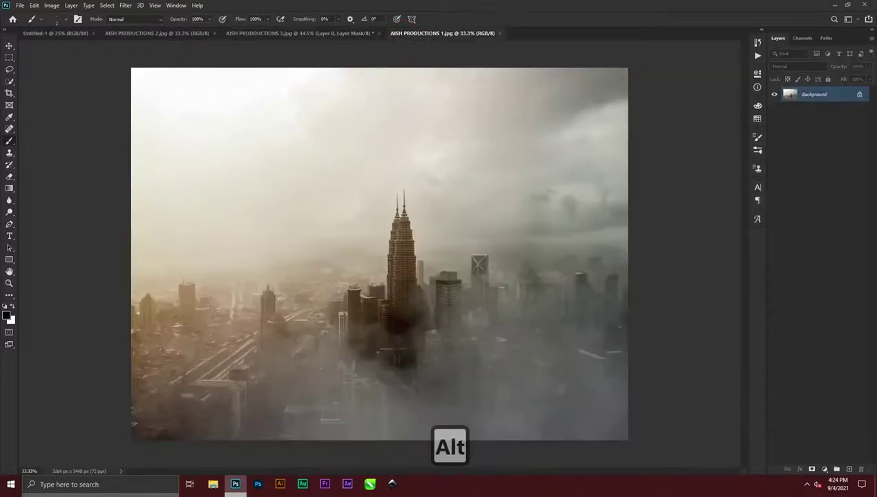
{"action": "left_click", "coordinate": [187, 33]}
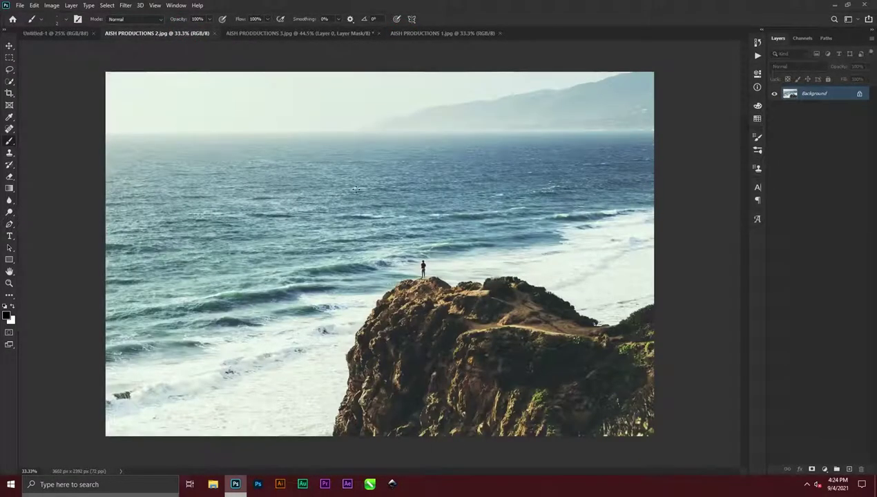
{"action": "key", "text": "ctrl"}
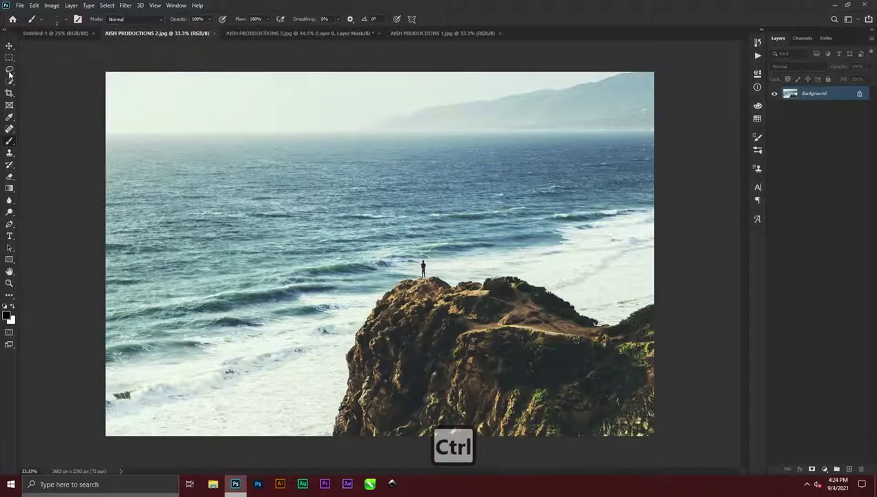
{"action": "left_click", "coordinate": [9, 94]}
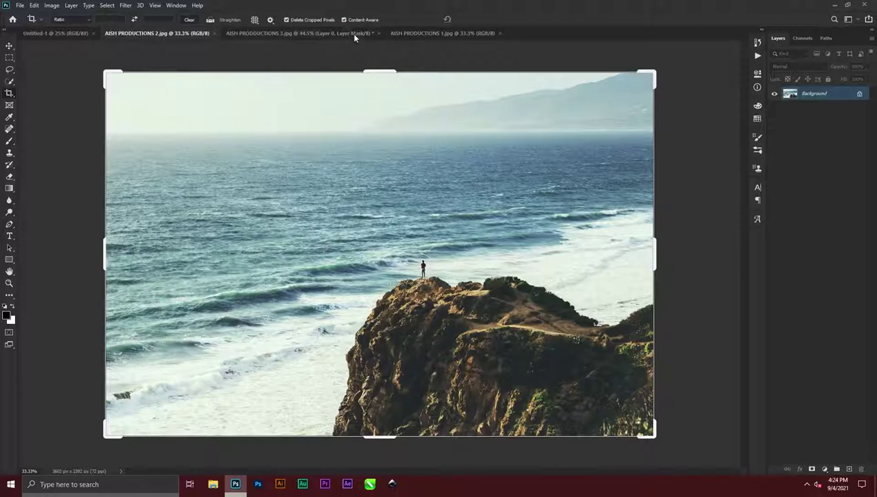
{"action": "left_click_drag", "start_coordinate": [387, 71], "coordinate": [402, 43]}
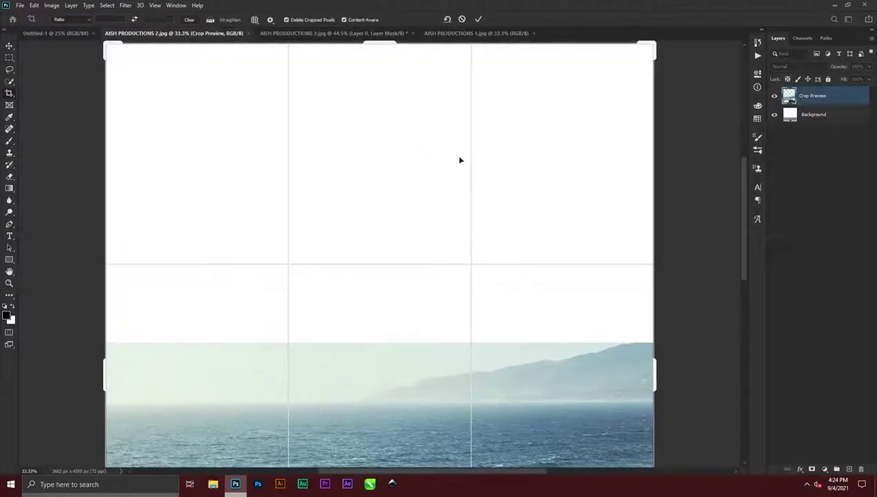
{"action": "key", "text": "Return"}
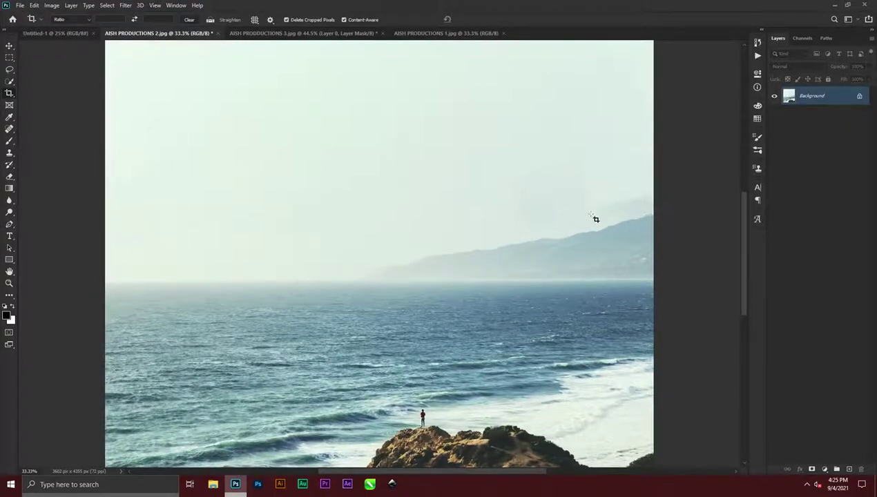
Heal the stray water texture in the upper-left corner of the extended sky with an enlarged content-aware Spot Healing Brush
{"action": "left_click", "coordinate": [9, 129]}
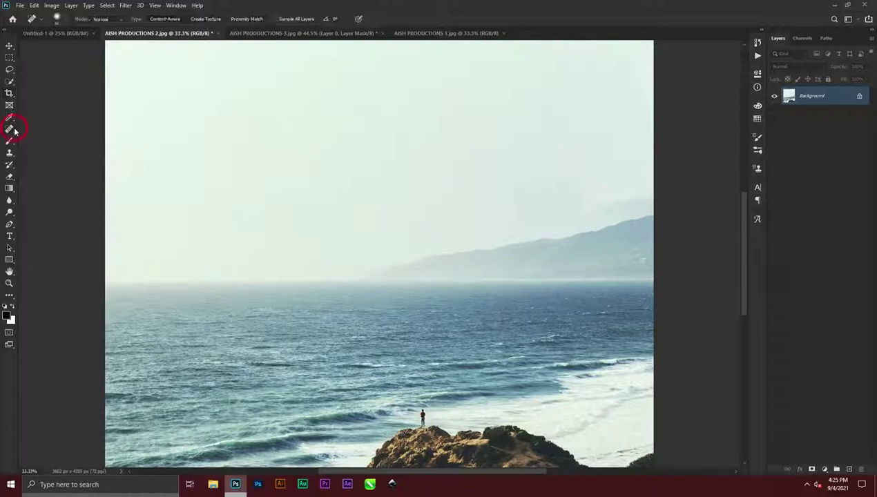
{"action": "scroll", "coordinate": [469, 165], "scroll_direction": "up", "scroll_amount": 5}
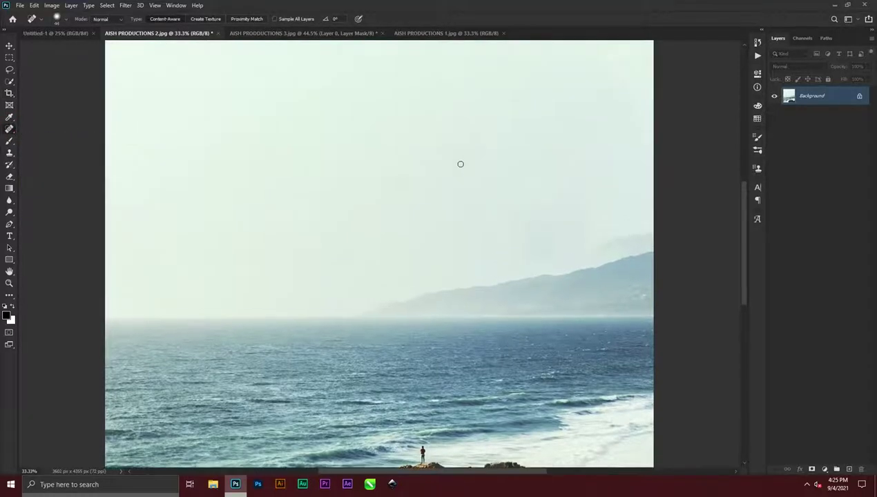
{"action": "scroll", "coordinate": [455, 166], "scroll_direction": "up", "scroll_amount": 1}
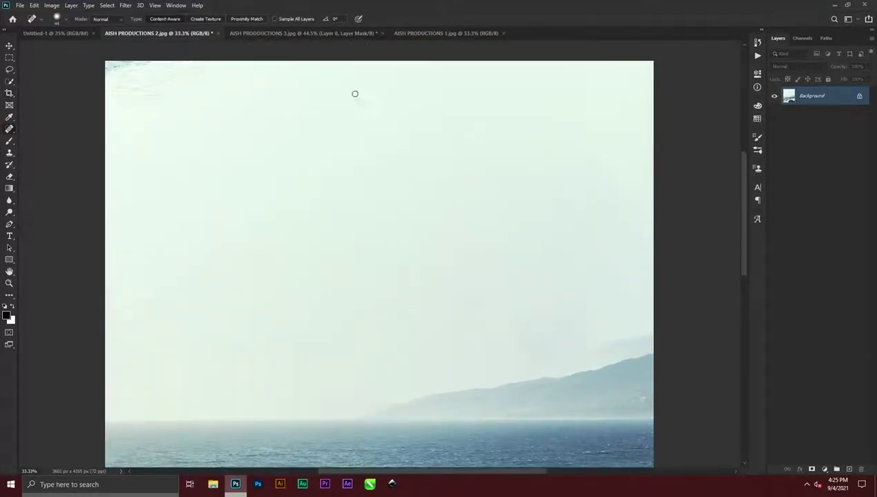
{"action": "left_click_drag", "start_coordinate": [197, 99], "coordinate": [238, 114], "text": "alt"}
{"action": "left_click_drag", "start_coordinate": [194, 76], "coordinate": [84, 83]}
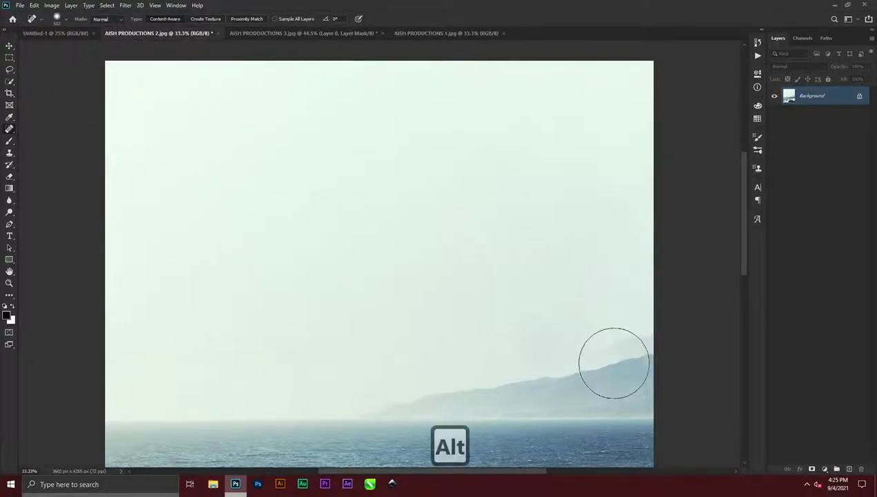
Heal the faint distant ridge in the sky above the hill, up to the photo's right edge, with a smaller content-aware Spot Healing Brush
{"action": "scroll", "coordinate": [609, 360], "scroll_direction": "up", "scroll_amount": 6}
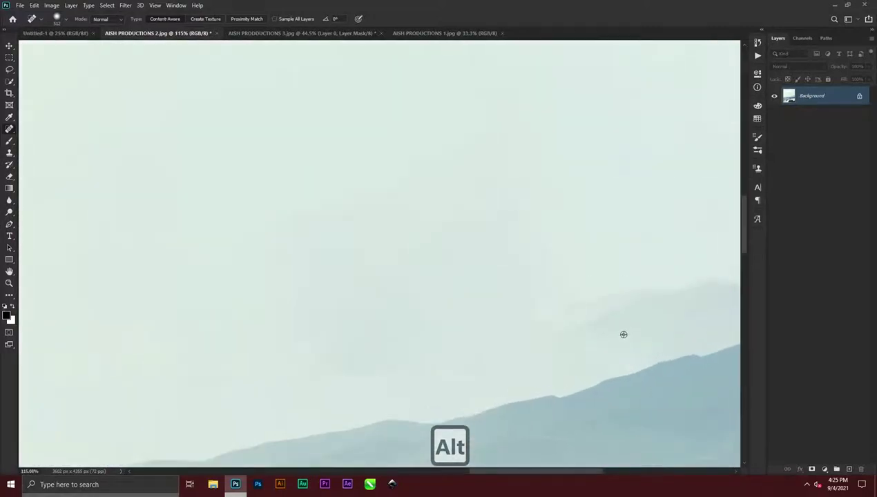
{"action": "mouse_move", "coordinate": [636, 275]}
{"action": "left_mouse_down"}
{"action": "mouse_move", "coordinate": [499, 300]}
{"action": "mouse_move", "coordinate": [526, 305]}
{"action": "mouse_move", "coordinate": [531, 332]}
{"action": "mouse_move", "coordinate": [739, 283]}
{"action": "left_mouse_up"}
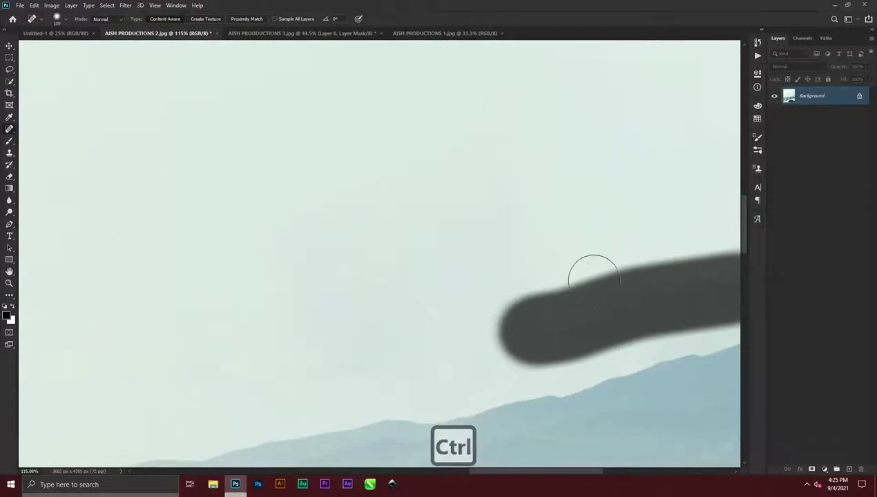
{"action": "scroll", "coordinate": [508, 283], "scroll_direction": "right", "scroll_amount": 2}
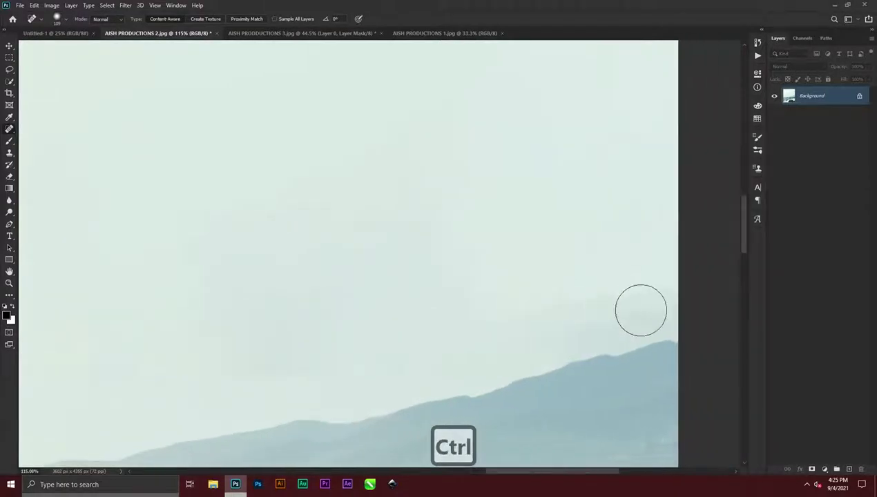
{"action": "mouse_move", "coordinate": [640, 310]}
{"action": "left_mouse_down"}
{"action": "mouse_move", "coordinate": [530, 310]}
{"action": "mouse_move", "coordinate": [382, 352]}
{"action": "left_mouse_up"}
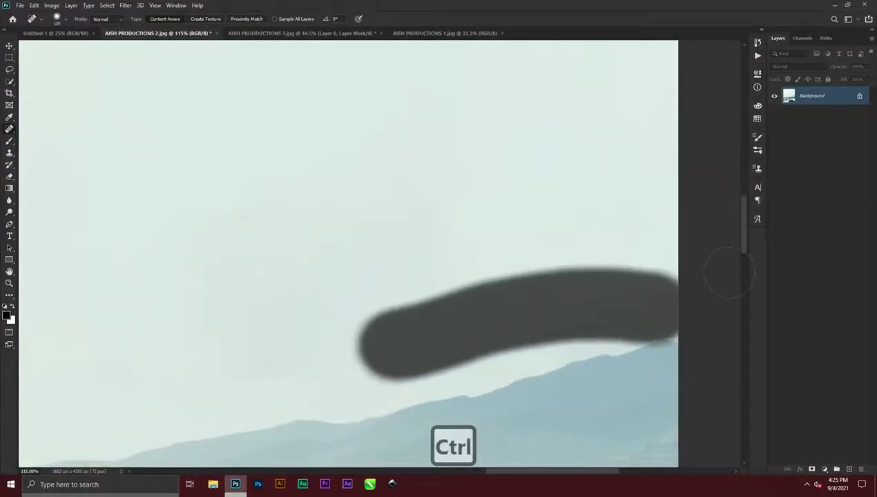
{"action": "left_click_drag", "start_coordinate": [729, 273], "coordinate": [729, 272]}
{"action": "left_click_drag", "start_coordinate": [627, 305], "coordinate": [423, 309]}
{"action": "left_click_drag", "start_coordinate": [605, 305], "coordinate": [695, 304]}
Heal the uneven patch of sky above the hill's left slope with the Spot Healing Brush
{"action": "scroll", "coordinate": [98, 346], "scroll_direction": "down", "scroll_amount": 5}
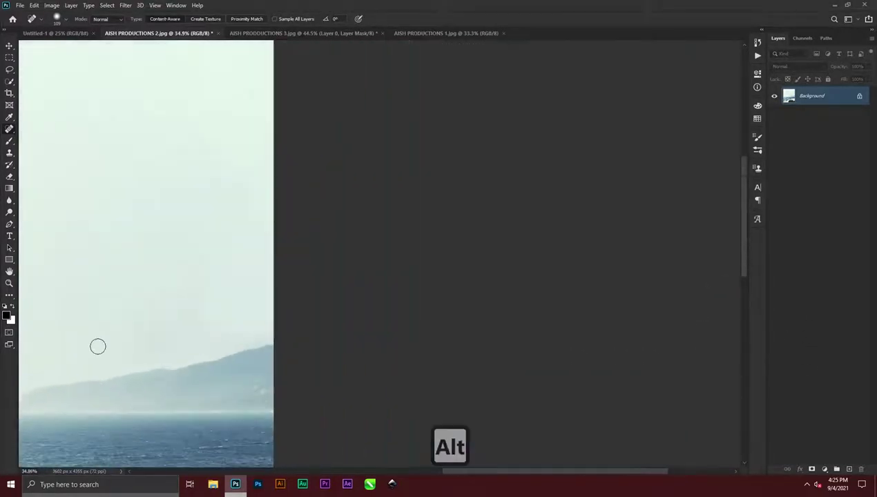
{"action": "scroll", "coordinate": [98, 350], "scroll_direction": "left", "scroll_amount": 6}
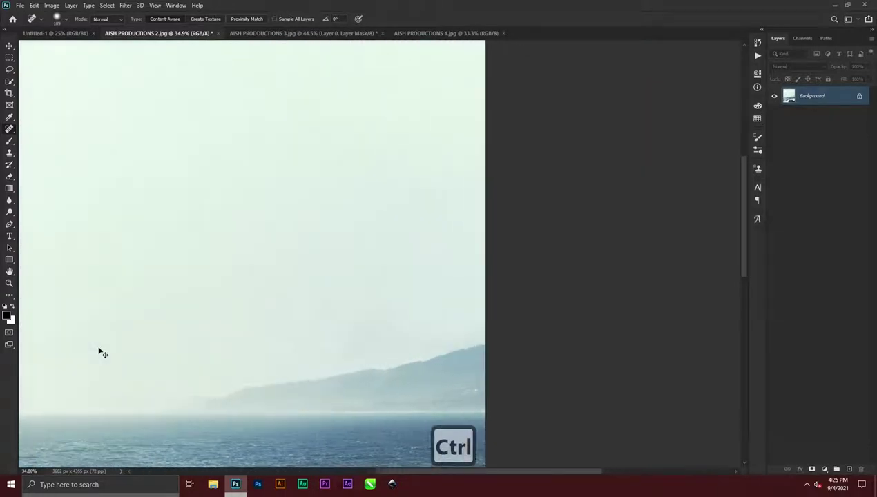
{"action": "scroll", "coordinate": [99, 351], "scroll_direction": "left", "scroll_amount": 1}
{"action": "left_click_drag", "start_coordinate": [253, 355], "coordinate": [396, 353]}
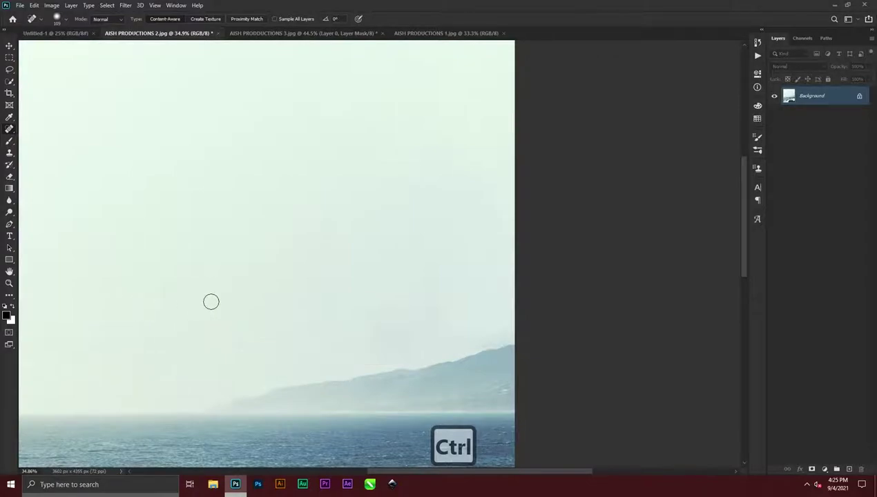
{"action": "scroll", "coordinate": [209, 300], "scroll_direction": "down", "scroll_amount": 3}
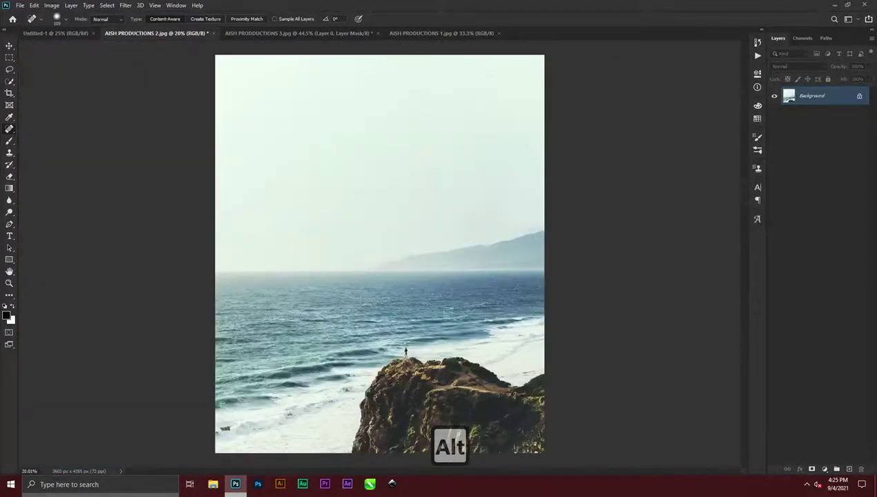
Remove the man standing on the cliff with a small Spot Healing Brush and touch up the rock edge where he stood
{"action": "scroll", "coordinate": [406, 350], "scroll_direction": "up", "scroll_amount": 10}
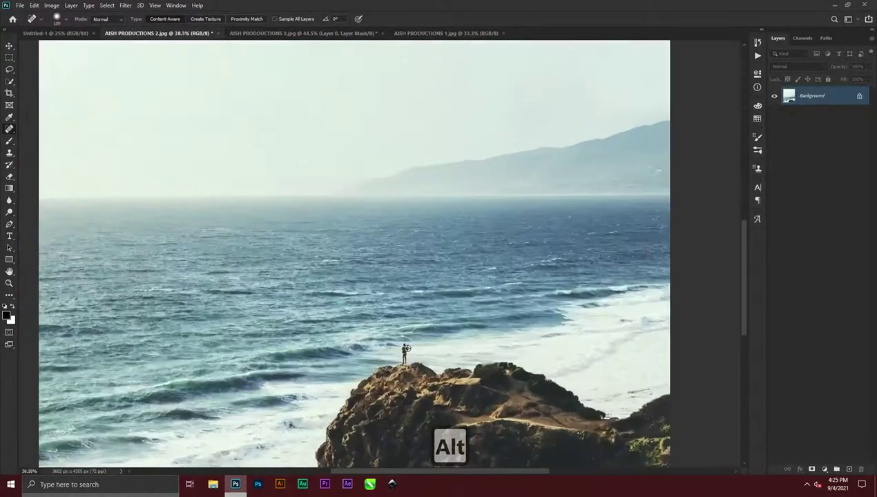
{"action": "scroll", "coordinate": [407, 348], "scroll_direction": "down", "scroll_amount": 2}
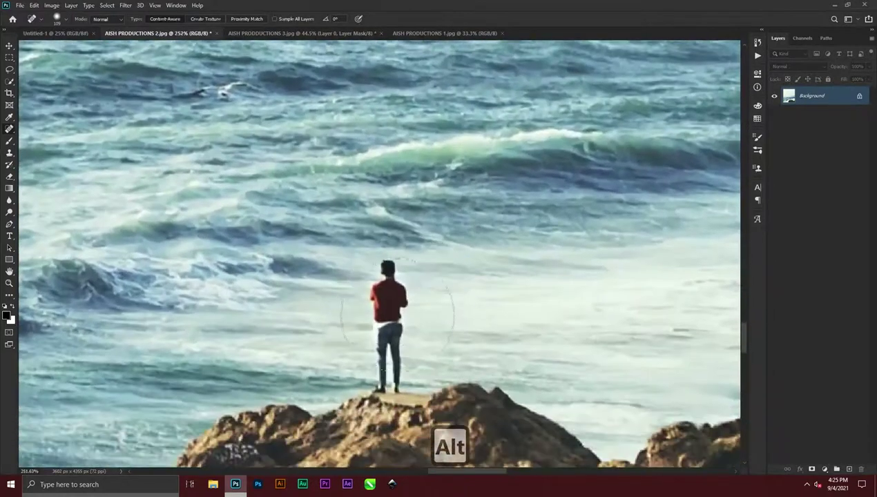
{"action": "mouse_move", "coordinate": [399, 308]}
{"action": "left_mouse_down"}
{"action": "mouse_move", "coordinate": [353, 320]}
{"action": "mouse_move", "coordinate": [388, 273]}
{"action": "mouse_move", "coordinate": [383, 382]}
{"action": "mouse_move", "coordinate": [394, 374]}
{"action": "mouse_move", "coordinate": [394, 300]}
{"action": "mouse_move", "coordinate": [380, 327]}
{"action": "left_mouse_up"}
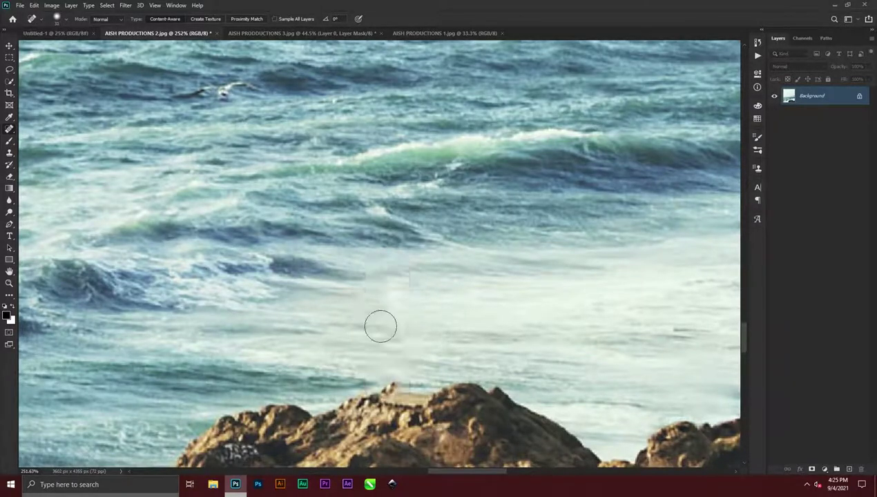
{"action": "key", "text": "alt"}
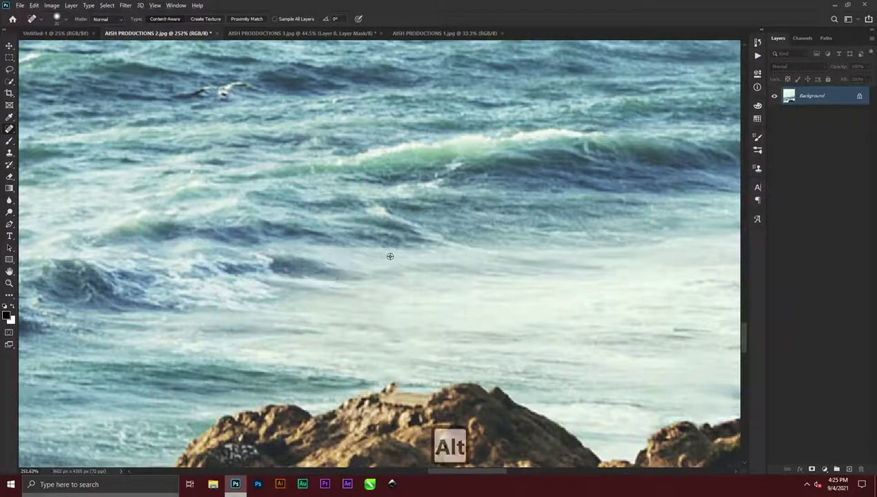
{"action": "left_click", "coordinate": [389, 380]}
{"action": "left_click", "coordinate": [378, 397]}
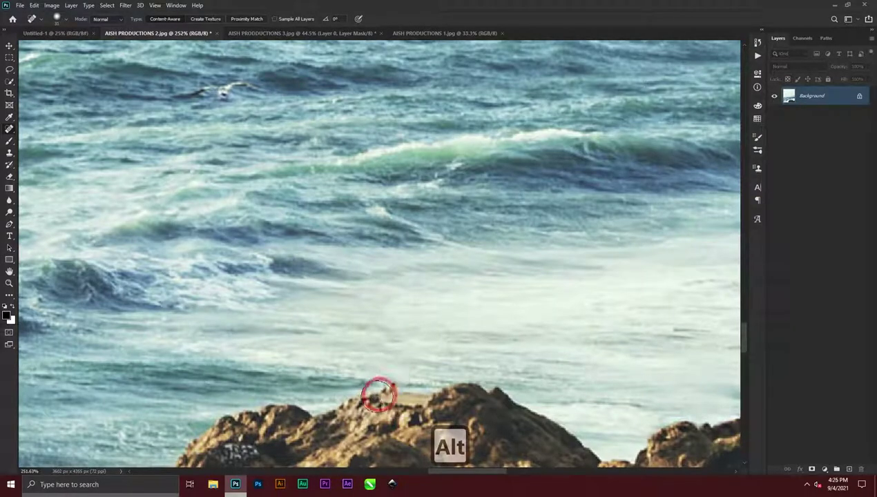
Remove the whole cliff from the lower part of the photo with a very large Spot Healing Brush of about 1320 px
{"action": "scroll", "coordinate": [373, 380], "scroll_direction": "down", "scroll_amount": 10}
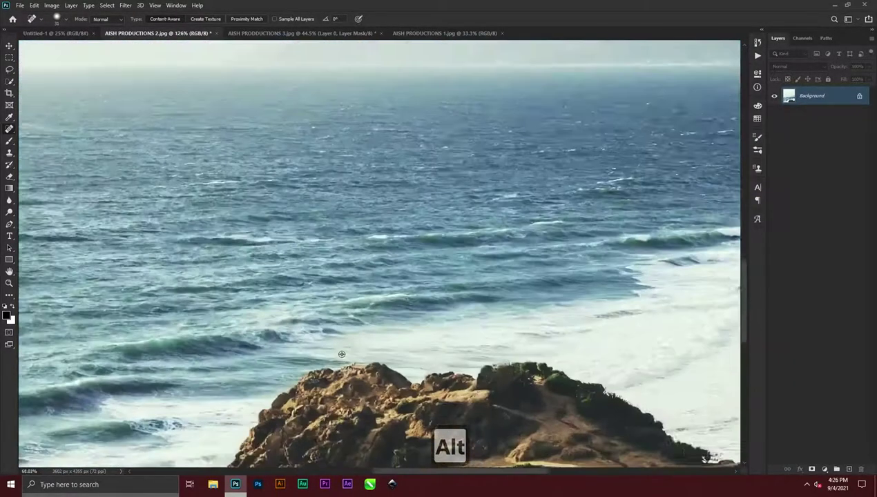
{"action": "scroll", "coordinate": [342, 353], "scroll_direction": "down", "scroll_amount": 2}
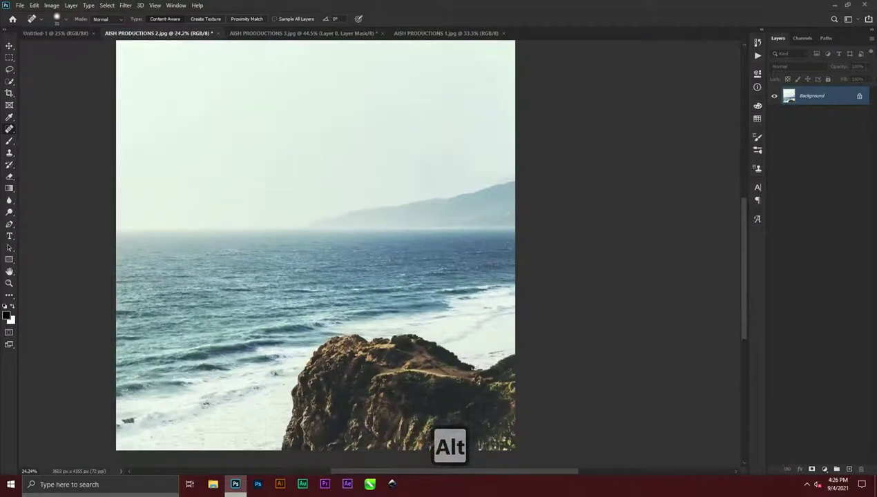
{"action": "mouse_move", "coordinate": [403, 384]}
{"action": "left_mouse_down"}
{"action": "mouse_move", "coordinate": [450, 390]}
{"action": "mouse_move", "coordinate": [492, 416]}
{"action": "mouse_move", "coordinate": [409, 391]}
{"action": "mouse_move", "coordinate": [373, 392]}
{"action": "mouse_move", "coordinate": [352, 400]}
{"action": "mouse_move", "coordinate": [364, 440]}
{"action": "left_mouse_up"}
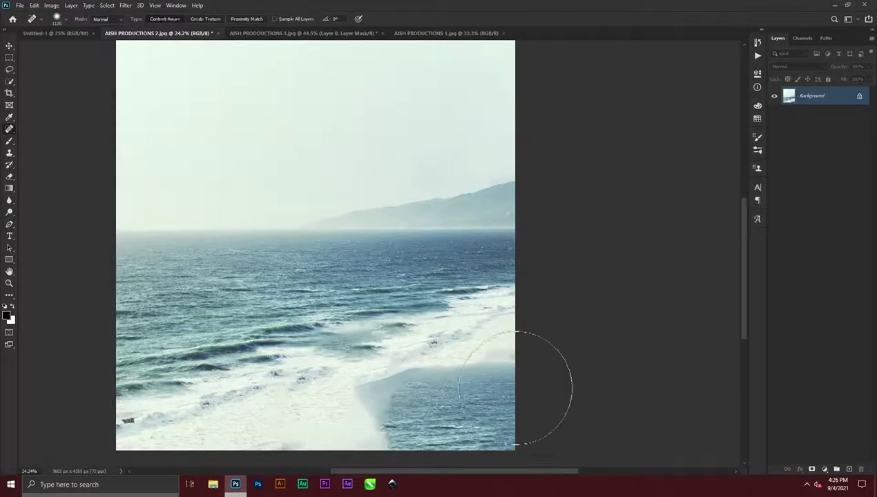
{"action": "mouse_move", "coordinate": [515, 356]}
{"action": "left_mouse_down"}
{"action": "mouse_move", "coordinate": [170, 491]}
{"action": "mouse_move", "coordinate": [141, 484]}
{"action": "left_mouse_up"}
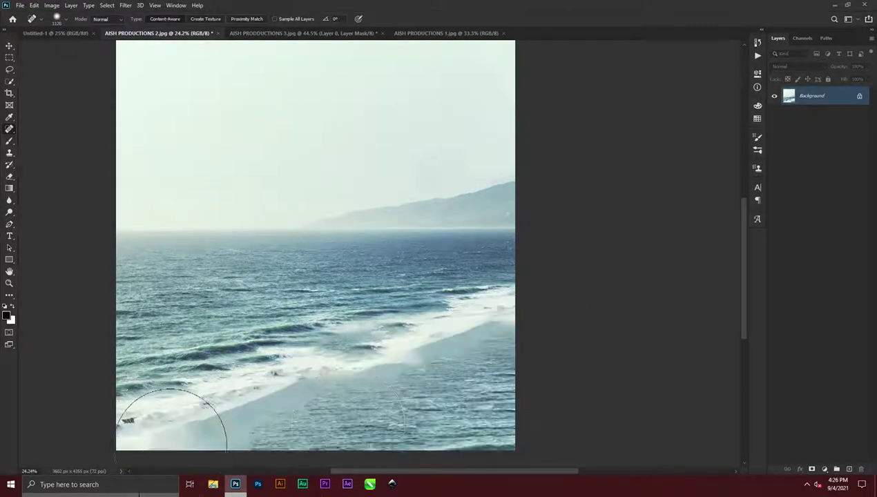
Paint over the waves, surf and mismatched patches below the horizon with the Spot Healing Brush to replace them with open sea
{"action": "left_click", "coordinate": [485, 362], "text": "alt"}
{"action": "mouse_move", "coordinate": [521, 322]}
{"action": "left_mouse_down"}
{"action": "mouse_move", "coordinate": [127, 432]}
{"action": "mouse_move", "coordinate": [389, 446]}
{"action": "left_mouse_up"}
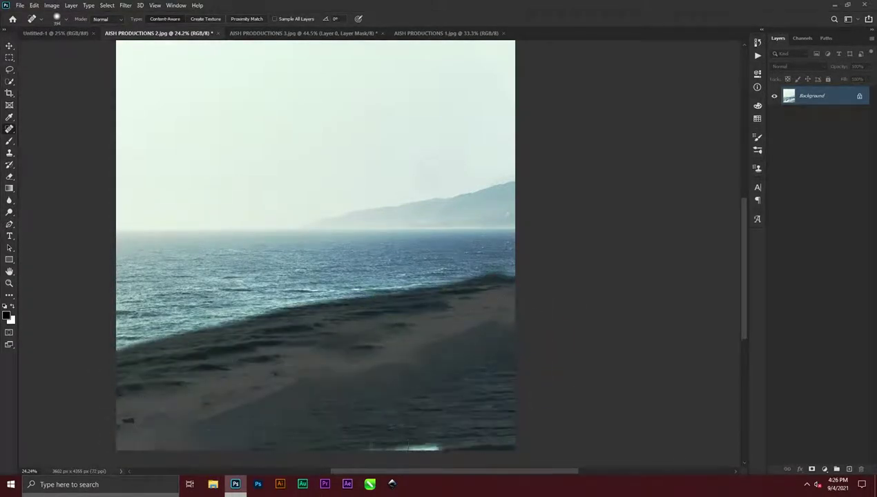
{"action": "left_click", "coordinate": [280, 324]}
{"action": "left_click_drag", "start_coordinate": [124, 333], "coordinate": [158, 332]}
{"action": "left_click", "coordinate": [380, 291]}
{"action": "left_click", "coordinate": [351, 399]}
{"action": "left_click_drag", "start_coordinate": [314, 404], "coordinate": [115, 456]}
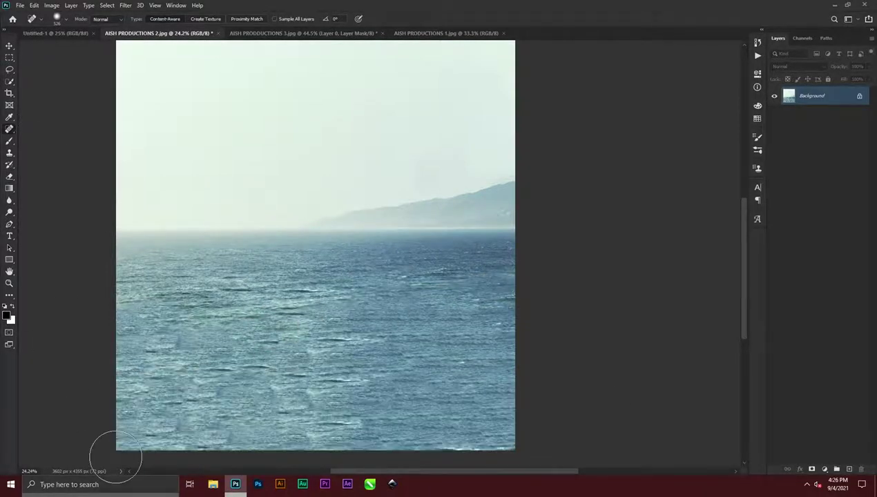
Heal the repeated dark wave marks in the left and middle of the sea with a Spot Healing Brush of about 245 px
{"action": "left_click_drag", "start_coordinate": [304, 299], "coordinate": [142, 296]}
{"action": "left_click", "coordinate": [274, 300]}
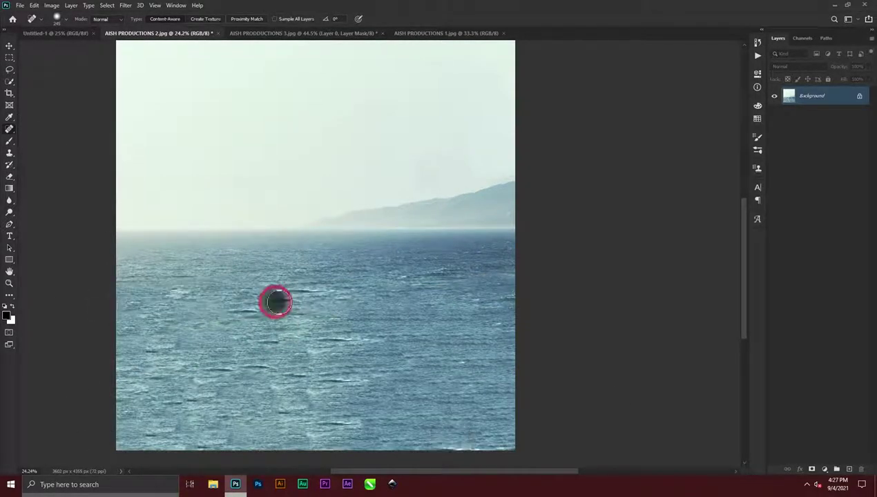
{"action": "left_click_drag", "start_coordinate": [338, 382], "coordinate": [359, 382]}
{"action": "left_click", "coordinate": [260, 364]}
{"action": "left_click", "coordinate": [294, 376]}
{"action": "left_click", "coordinate": [220, 368]}
{"action": "left_click_drag", "start_coordinate": [326, 421], "coordinate": [351, 421]}
{"action": "left_click_drag", "start_coordinate": [292, 295], "coordinate": [315, 295]}
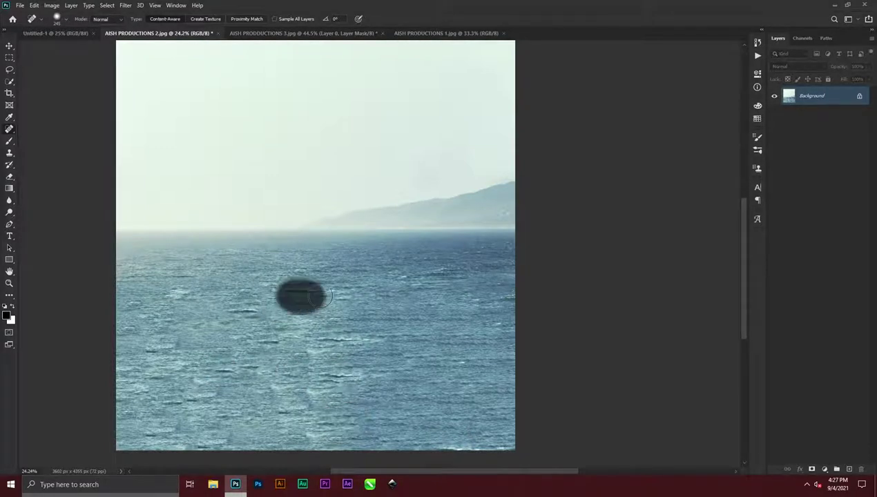
Heal the leftover wave crests across the left and central water with short Spot Healing strokes
{"action": "left_click_drag", "start_coordinate": [253, 316], "coordinate": [233, 315]}
{"action": "left_click_drag", "start_coordinate": [321, 340], "coordinate": [354, 340]}
{"action": "left_click_drag", "start_coordinate": [367, 377], "coordinate": [327, 376]}
{"action": "left_click_drag", "start_coordinate": [273, 345], "coordinate": [228, 369]}
{"action": "left_click_drag", "start_coordinate": [155, 350], "coordinate": [147, 350]}
{"action": "left_click_drag", "start_coordinate": [290, 290], "coordinate": [307, 291]}
Heal the white flecks and remaining streaks in the right half, upper left and lower left of the sea
{"action": "left_click", "coordinate": [438, 276]}
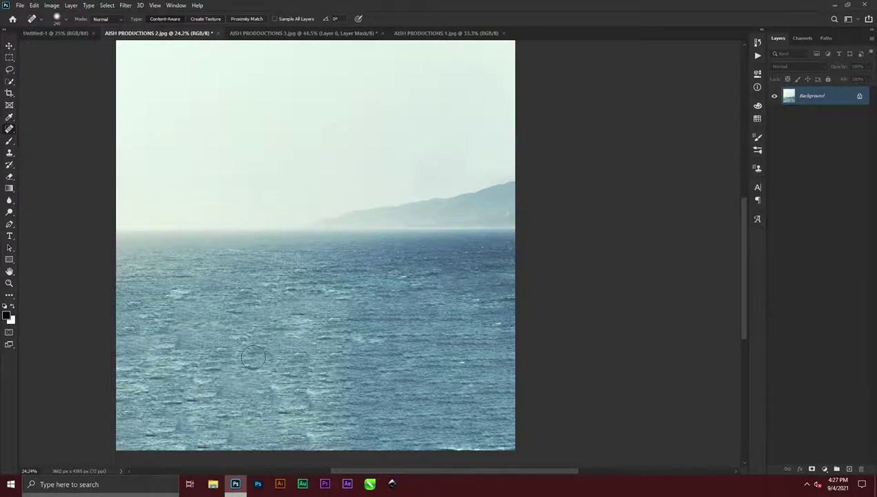
{"action": "left_click_drag", "start_coordinate": [420, 322], "coordinate": [405, 391]}
{"action": "left_click", "coordinate": [172, 295]}
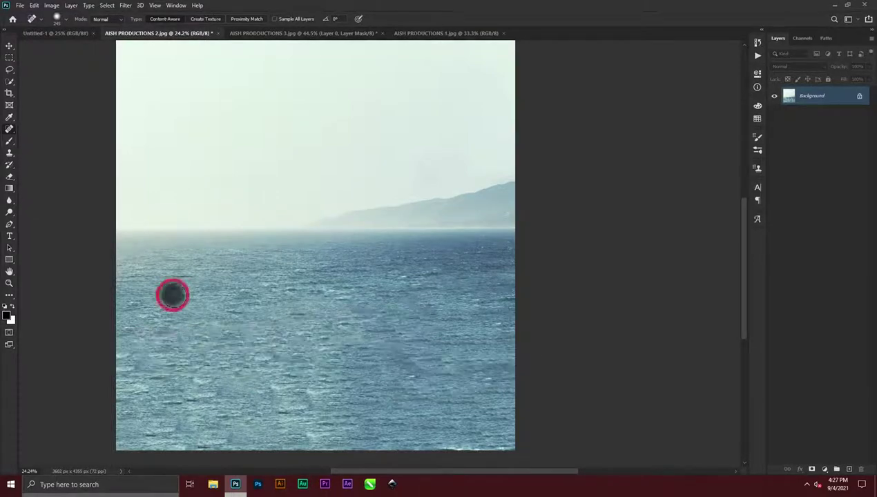
{"action": "scroll", "coordinate": [282, 374], "scroll_direction": "up", "scroll_amount": 1}
{"action": "scroll", "coordinate": [283, 374], "scroll_direction": "down", "scroll_amount": 3}
{"action": "left_click_drag", "start_coordinate": [290, 360], "coordinate": [329, 373]}
{"action": "left_click", "coordinate": [257, 414]}
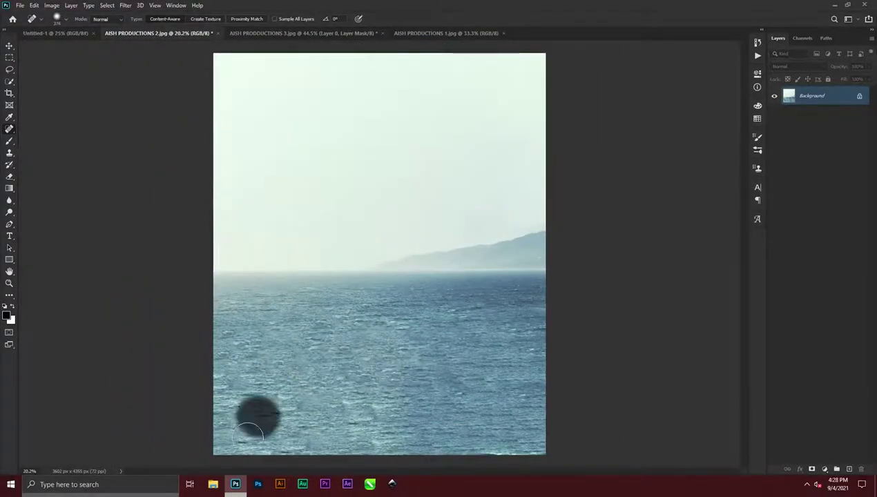
Clone-stamp darker blue water sampled below the hill over the lighter left and middle areas of the sea
{"action": "key", "text": "s"}
{"action": "left_click", "coordinate": [472, 298], "text": "alt"}
{"action": "left_click_drag", "start_coordinate": [419, 321], "coordinate": [238, 310]}
{"action": "mouse_move", "coordinate": [477, 321]}
{"action": "left_mouse_down"}
{"action": "mouse_move", "coordinate": [252, 346]}
{"action": "mouse_move", "coordinate": [241, 385]}
{"action": "left_mouse_up"}
{"action": "left_click_drag", "start_coordinate": [428, 363], "coordinate": [388, 387]}
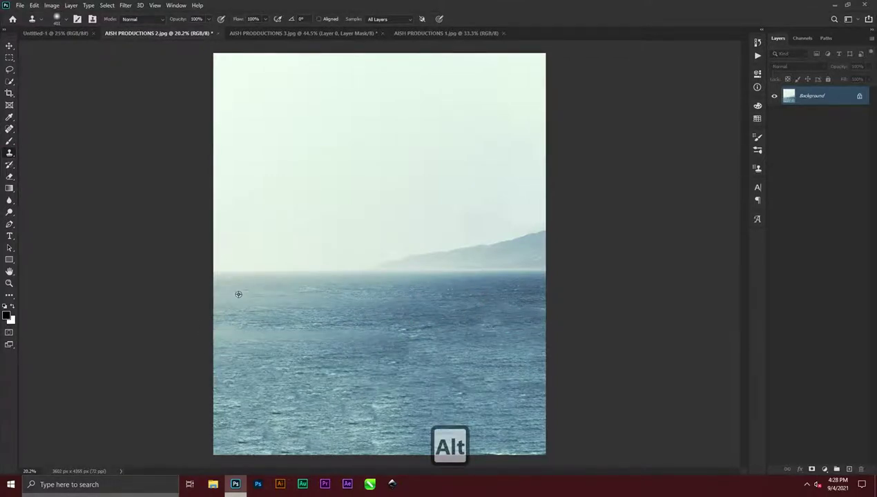
Clone-stamp water sampled from the middle of the sea over the greenish patches along its lower left
{"action": "left_click", "coordinate": [392, 362], "text": "alt"}
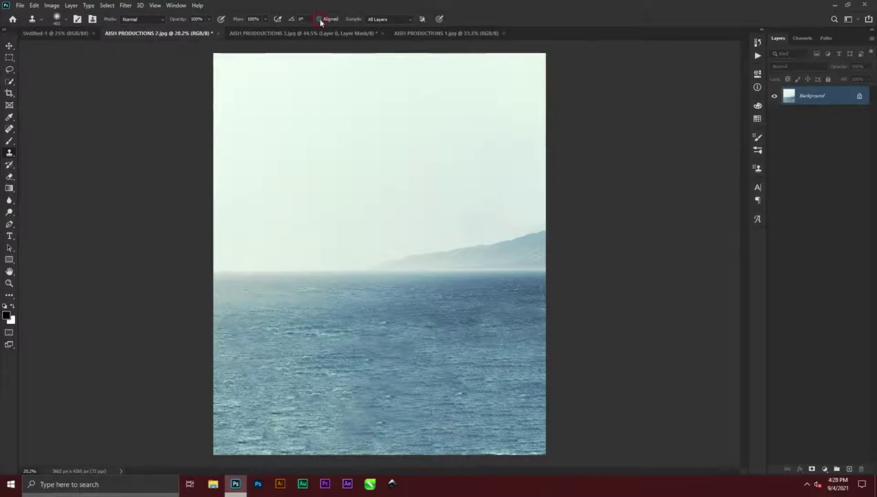
{"action": "left_click", "coordinate": [219, 389]}
{"action": "key", "text": "F3"}
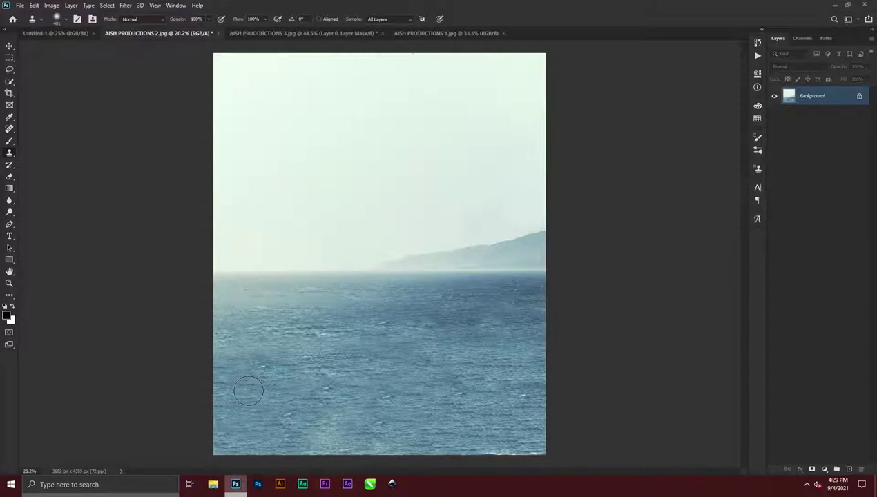
{"action": "key", "text": "alt"}
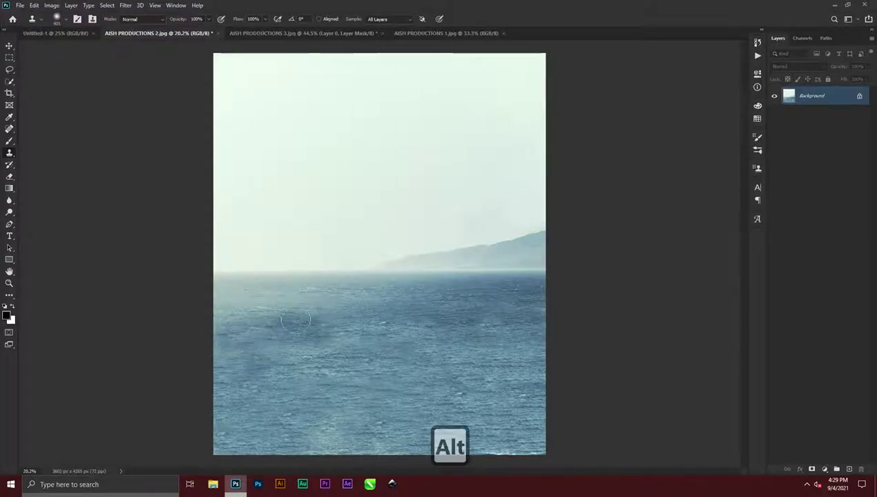
Even out the water tone below the horizon by resampling clean sea and cloning it over the uneven areas, undoing a poor stroke
{"action": "left_click", "coordinate": [477, 341], "text": "alt"}
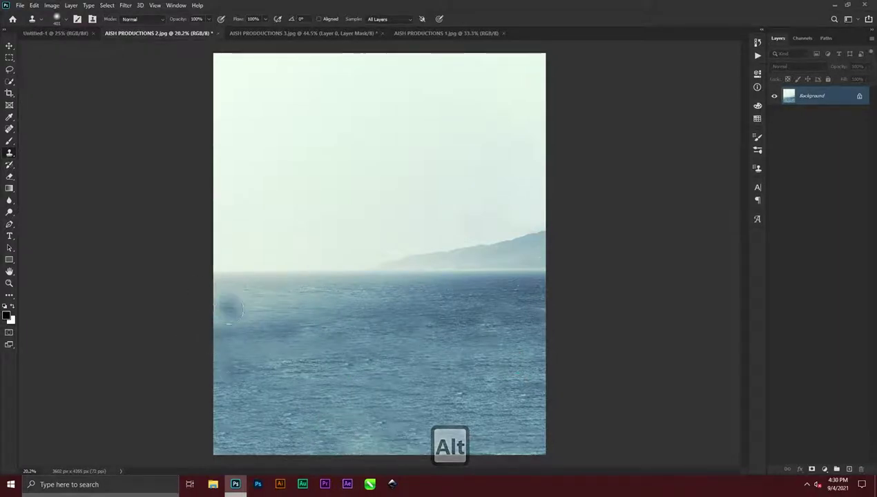
{"action": "left_click_drag", "start_coordinate": [228, 311], "coordinate": [288, 312]}
{"action": "key", "text": "ctrl+z"}
{"action": "left_click", "coordinate": [393, 295], "text": "alt"}
{"action": "mouse_move", "coordinate": [358, 297]}
{"action": "left_mouse_down"}
{"action": "mouse_move", "coordinate": [213, 301]}
{"action": "mouse_move", "coordinate": [366, 329]}
{"action": "mouse_move", "coordinate": [222, 388]}
{"action": "mouse_move", "coordinate": [492, 425]}
{"action": "left_mouse_up"}
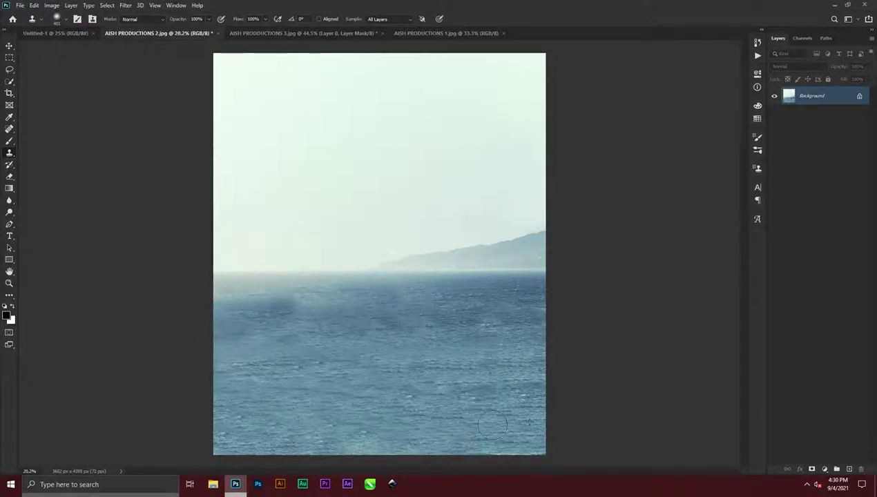
Heal the dark cloned smudges in the left part of the sea just below the horizon with the Spot Healing Brush
{"action": "scroll", "coordinate": [359, 318], "scroll_direction": "down", "scroll_amount": 1}
{"action": "key", "text": "v"}
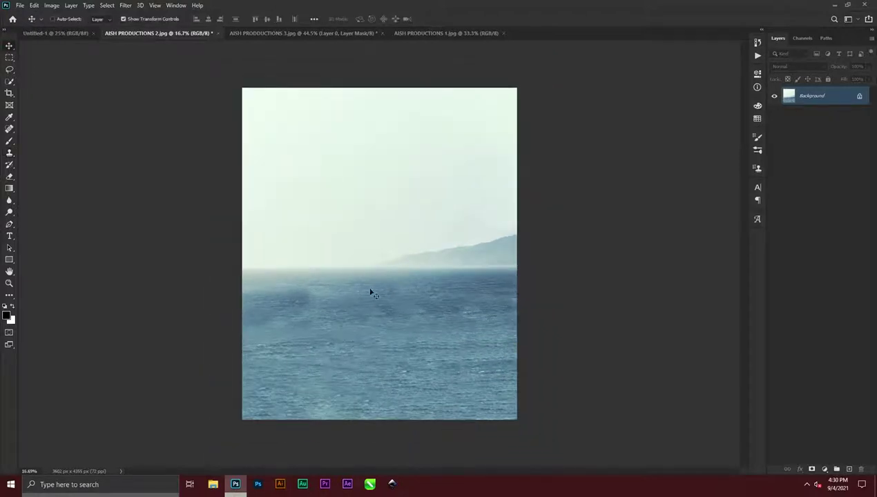
{"action": "left_click", "coordinate": [9, 129]}
{"action": "left_click", "coordinate": [302, 286], "text": "alt"}
{"action": "left_click", "coordinate": [424, 186]}
{"action": "left_click_drag", "start_coordinate": [303, 298], "coordinate": [243, 317]}
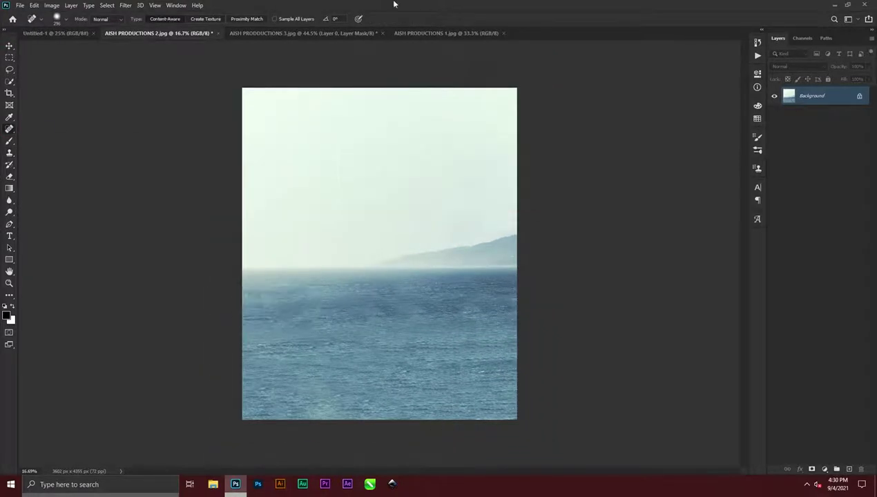
{"action": "left_click", "coordinate": [268, 317]}
{"action": "left_click", "coordinate": [274, 320]}
Move the cleaned seascape into the Untitled-1 document and position it flush with the canvas's left and right edges
{"action": "scroll", "coordinate": [360, 284], "scroll_direction": "up", "scroll_amount": 1}
{"action": "left_click", "coordinate": [9, 46]}
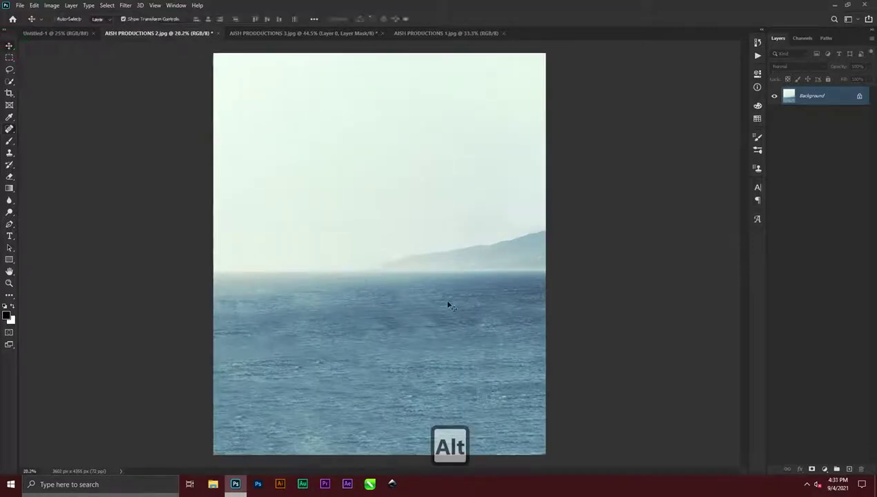
{"action": "left_click_drag", "start_coordinate": [449, 305], "coordinate": [413, 227]}
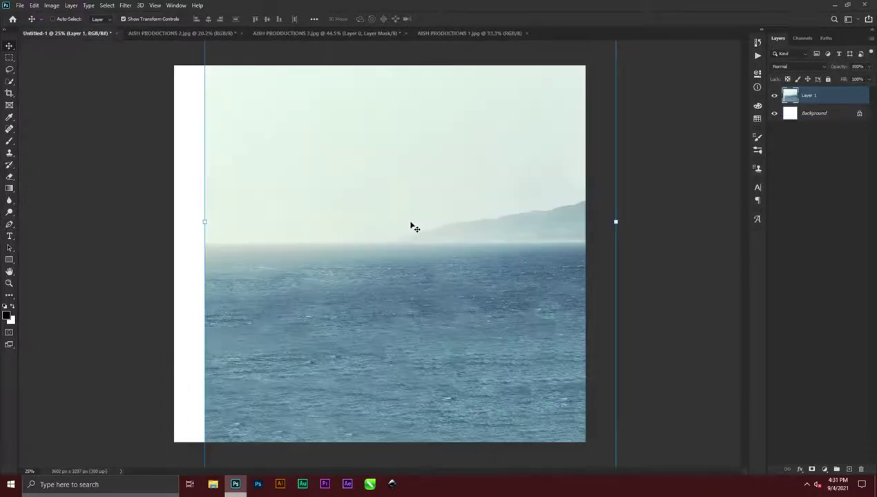
{"action": "left_click_drag", "start_coordinate": [462, 254], "coordinate": [427, 293]}
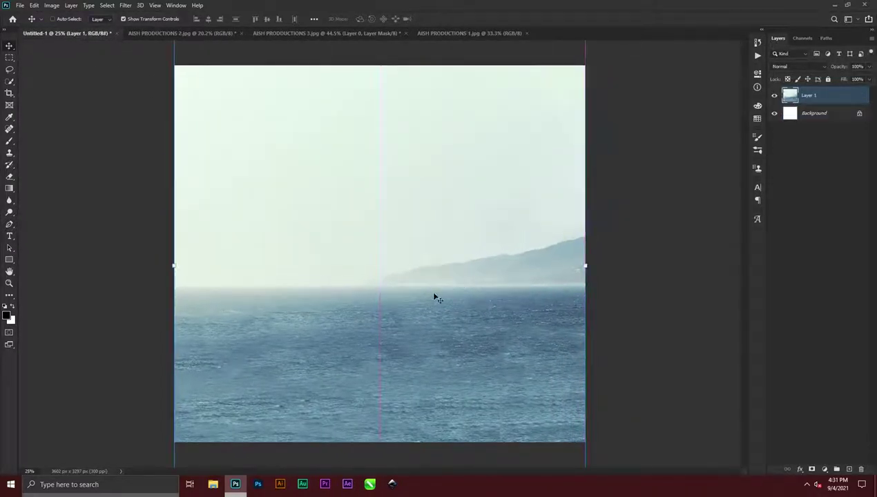
Move the seascape layer straight down so the horizon sits lower on the canvas
{"action": "left_click", "coordinate": [840, 224]}
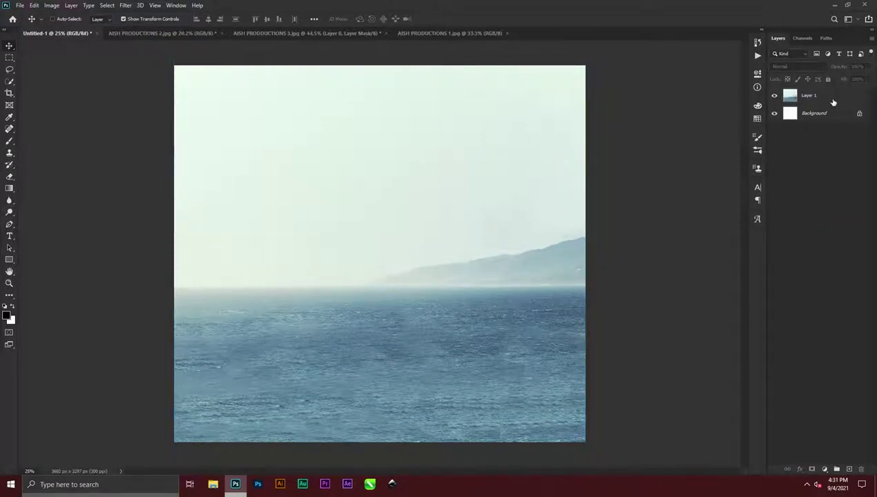
{"action": "left_click", "coordinate": [833, 100]}
{"action": "left_click_drag", "start_coordinate": [421, 288], "coordinate": [421, 314]}
{"action": "left_click", "coordinate": [863, 234]}
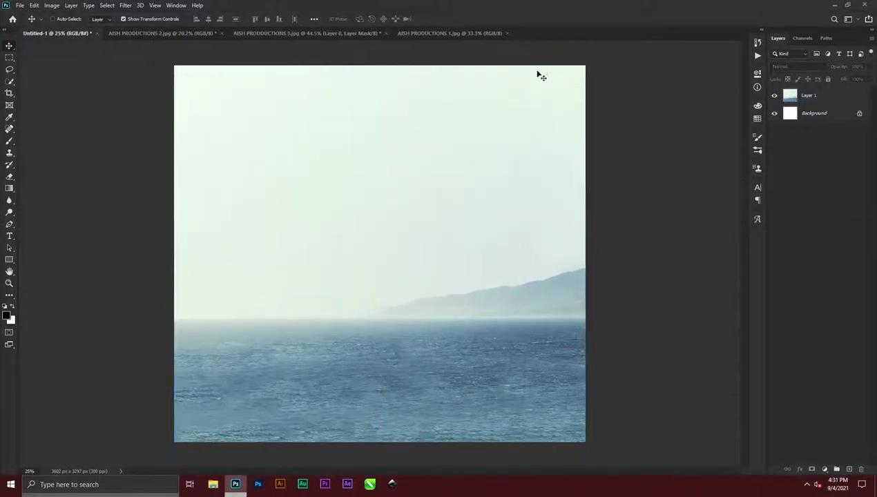
In AISH PRODUCTIONS 1.jpg, select the city skyline without the sky using Focus Area with automatic range and soft edge, output as a selection
{"action": "left_click", "coordinate": [449, 33]}
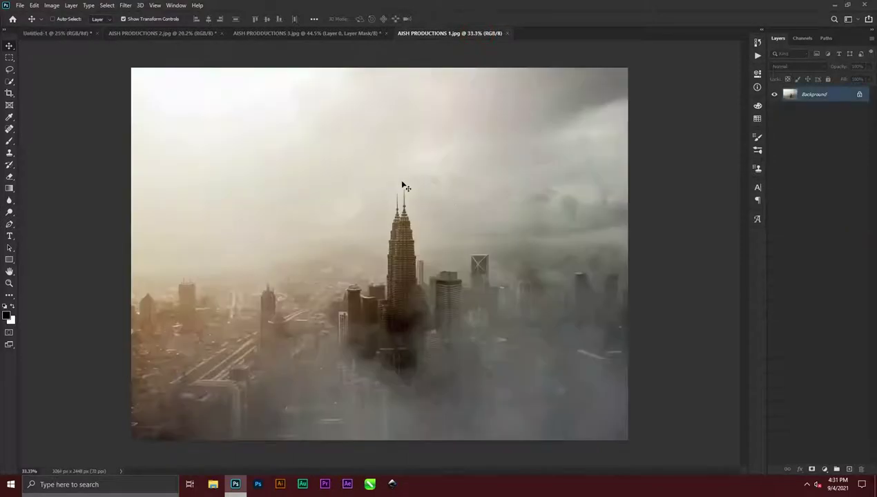
{"action": "left_click", "coordinate": [107, 6]}
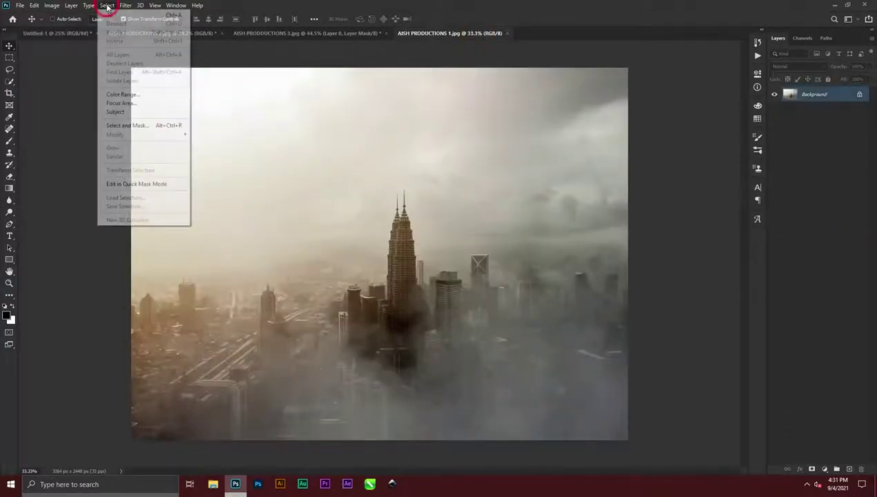
{"action": "left_click", "coordinate": [122, 106]}
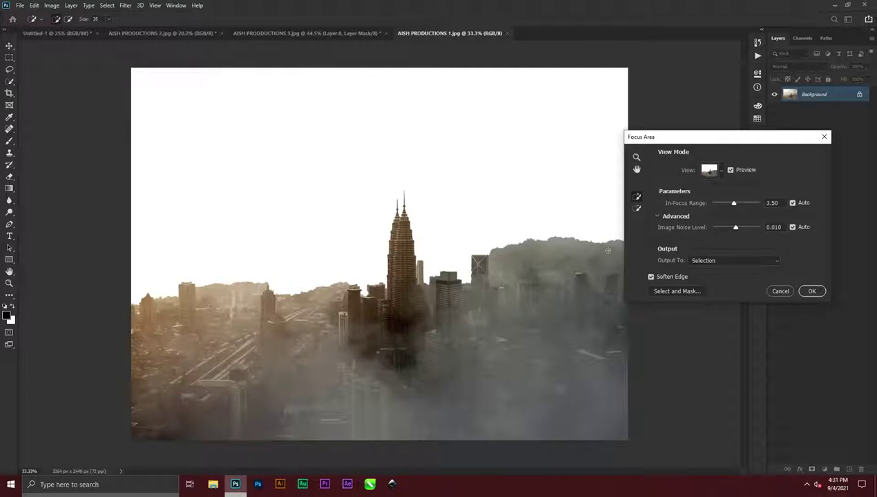
{"action": "left_click", "coordinate": [812, 292]}
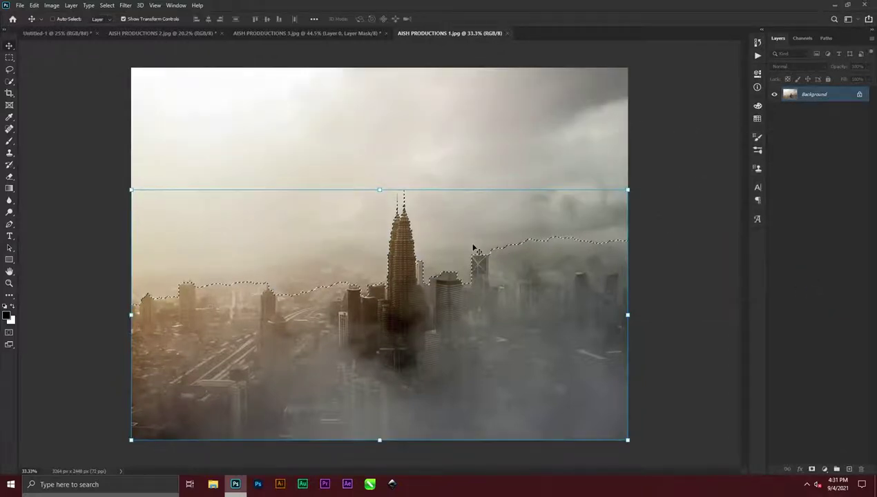
Unlock the city photo's background layer and add a layer mask from the skyline selection
{"action": "key", "text": "ctrl+z"}
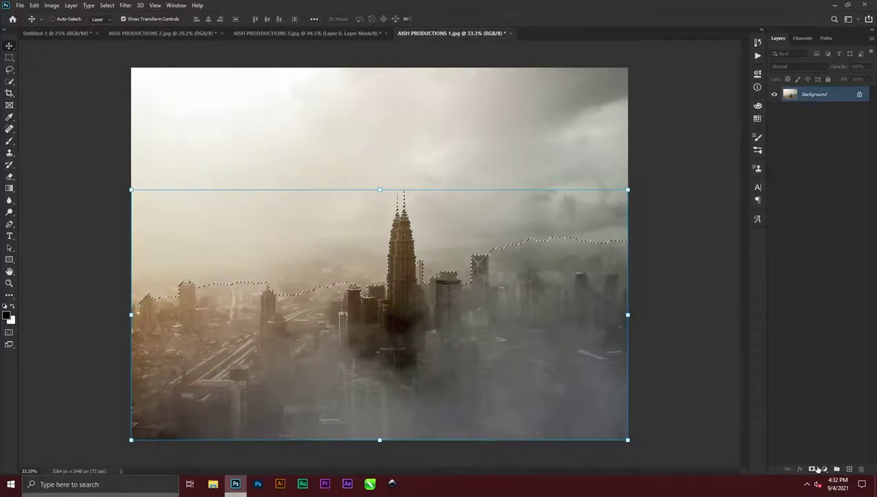
{"action": "left_click", "coordinate": [859, 94]}
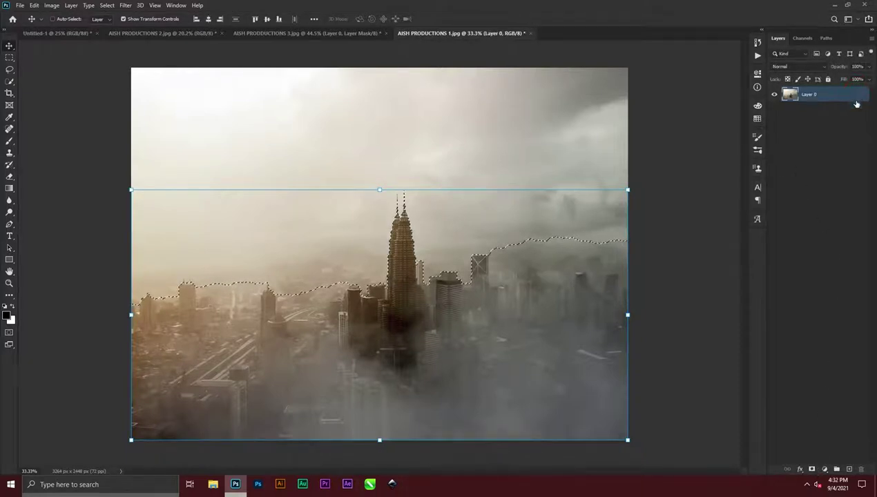
{"action": "left_click", "coordinate": [813, 470]}
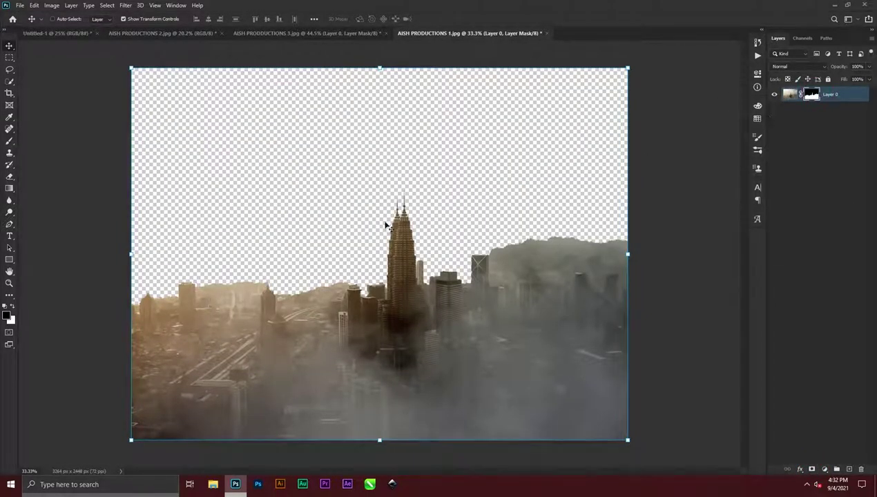
Fade the hard hazy edges beside the skyline by painting black on the mask with a large soft brush at 99% opacity
{"action": "key", "text": "b"}
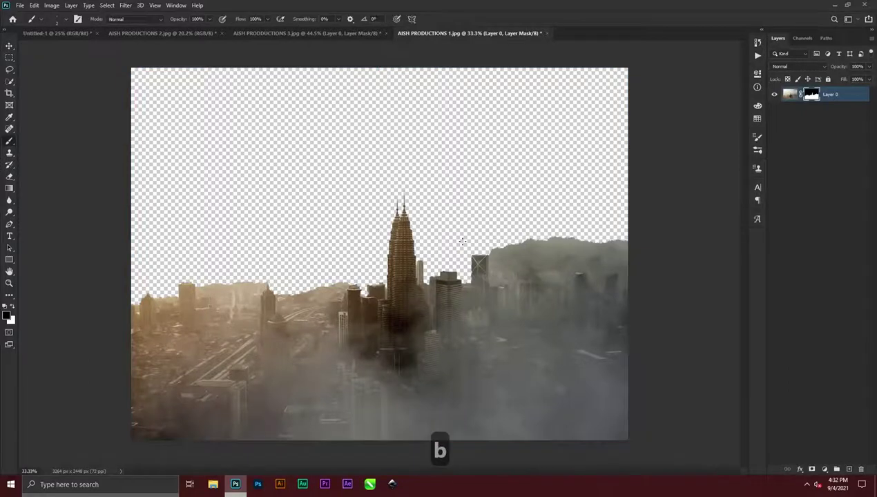
{"action": "mouse_move", "coordinate": [463, 241]}
{"action": "left_mouse_down"}
{"action": "mouse_move", "coordinate": [483, 241]}
{"action": "mouse_move", "coordinate": [487, 228]}
{"action": "mouse_move", "coordinate": [496, 98]}
{"action": "left_mouse_up"}
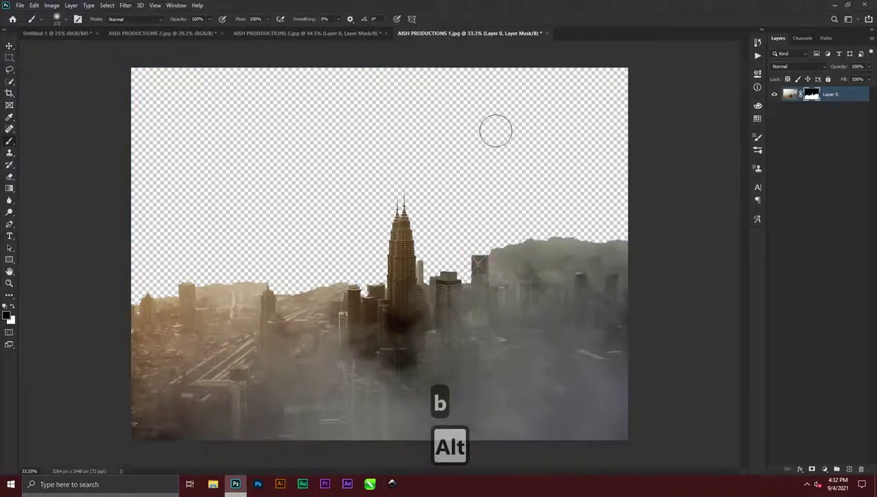
{"action": "left_click", "coordinate": [8, 316]}
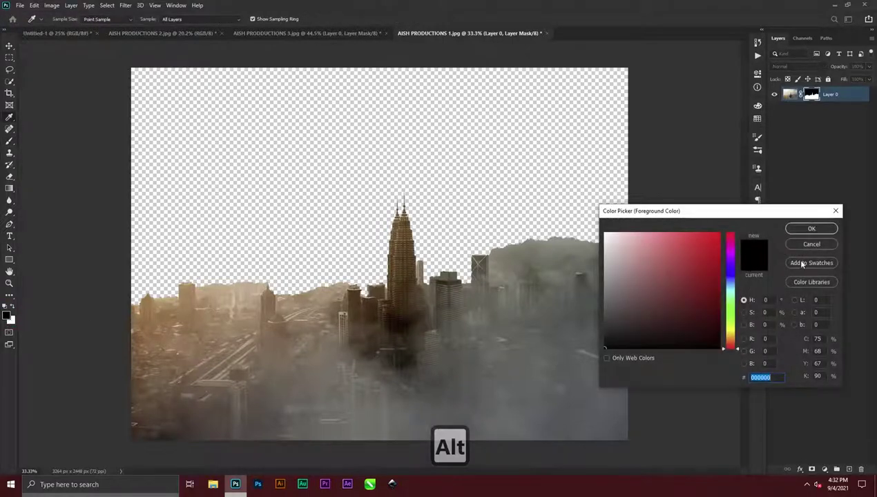
{"action": "left_click", "coordinate": [811, 229]}
{"action": "right_click", "coordinate": [580, 237], "text": "alt"}
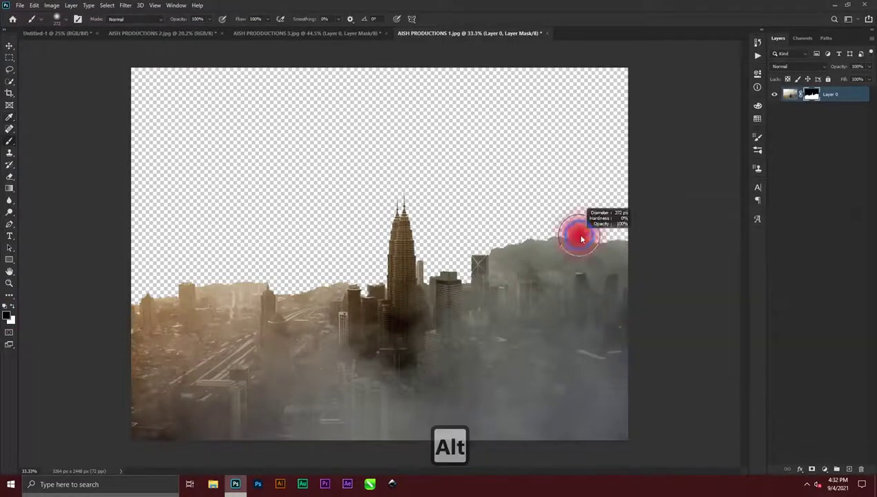
{"action": "mouse_move", "coordinate": [581, 237]}
{"action": "left_mouse_down"}
{"action": "mouse_move", "coordinate": [605, 244]}
{"action": "mouse_move", "coordinate": [597, 238]}
{"action": "left_mouse_up"}
{"action": "mouse_move", "coordinate": [184, 19]}
{"action": "left_mouse_down"}
{"action": "mouse_move", "coordinate": [159, 19]}
{"action": "mouse_move", "coordinate": [197, 20]}
{"action": "left_mouse_up"}
{"action": "left_click", "coordinate": [563, 243]}
{"action": "key", "text": "ctrl+z"}
{"action": "key", "text": "ctrl+z"}
{"action": "left_click", "coordinate": [553, 228]}
{"action": "left_click_drag", "start_coordinate": [257, 228], "coordinate": [213, 221]}
{"action": "left_click_drag", "start_coordinate": [515, 218], "coordinate": [614, 210]}
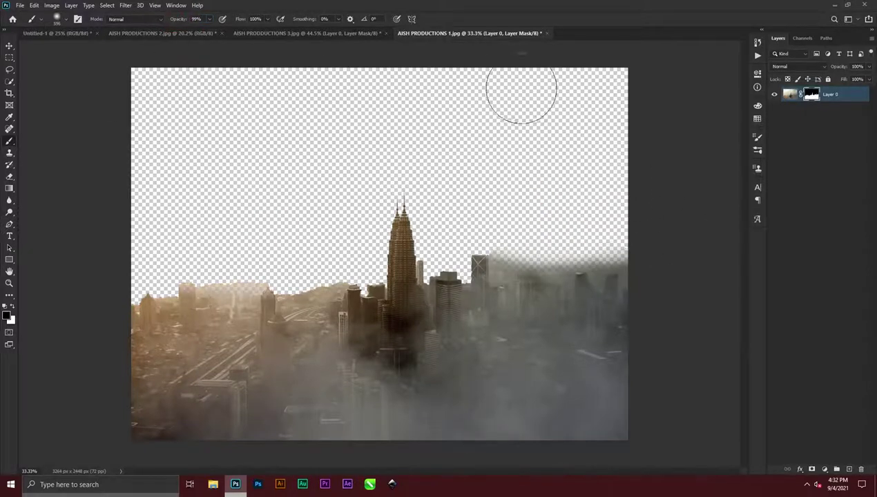
Soften the haze on both sides of the towers further on the mask with a larger soft black brush, undoing poor strokes
{"action": "right_click", "coordinate": [546, 183], "text": "alt"}
{"action": "left_click_drag", "start_coordinate": [483, 235], "coordinate": [618, 224]}
{"action": "key", "text": "ctrl+z"}
{"action": "key", "text": "ctrl+z"}
{"action": "right_click", "coordinate": [314, 225], "text": "alt"}
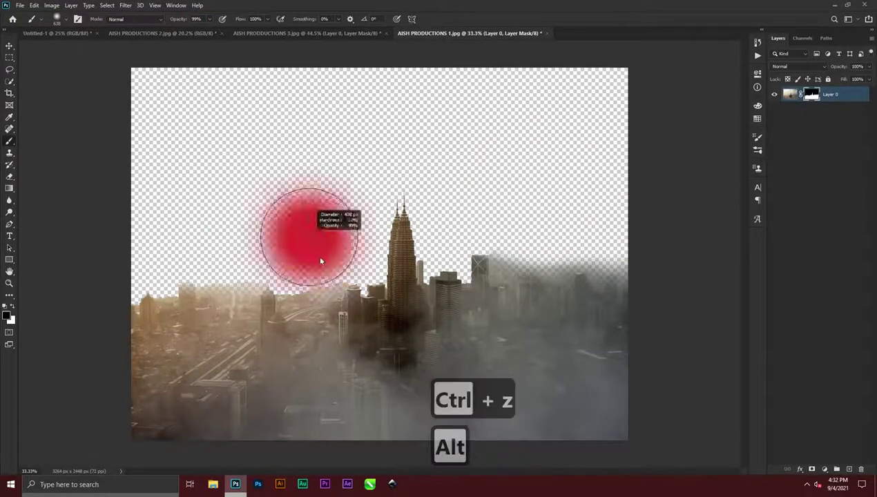
{"action": "left_click_drag", "start_coordinate": [242, 237], "coordinate": [200, 243]}
{"action": "left_click", "coordinate": [563, 240]}
Paint white on the mask to bring back the overly hidden haze and buildings along the city's skyline
{"action": "key", "text": "x"}
{"action": "left_click", "coordinate": [286, 324]}
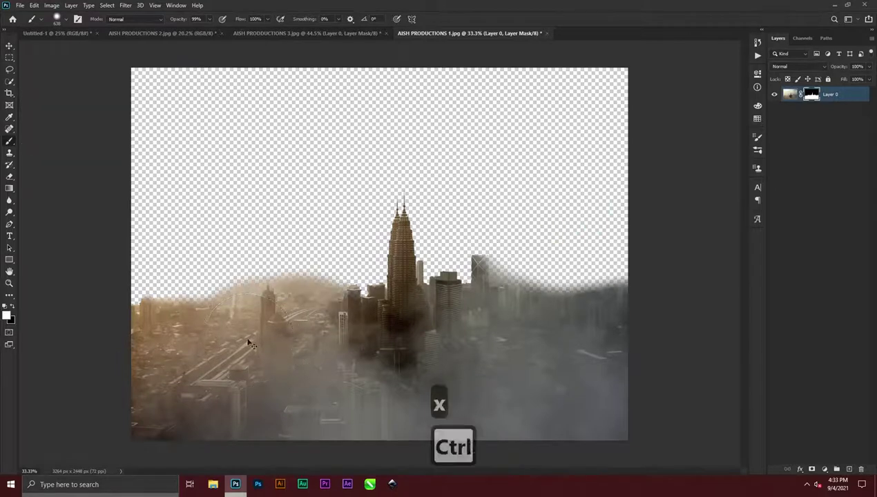
{"action": "key", "text": "ctrl+z"}
{"action": "right_click", "coordinate": [249, 342], "text": "alt"}
{"action": "left_click_drag", "start_coordinate": [290, 317], "coordinate": [256, 408]}
Restore the top of the X-braced tower on the mask with a small white brush, undoing strokes that spill past its edges
{"action": "scroll", "coordinate": [482, 271], "scroll_direction": "up", "scroll_amount": 5}
{"action": "right_click", "coordinate": [480, 241], "text": "alt"}
{"action": "key", "text": "x"}
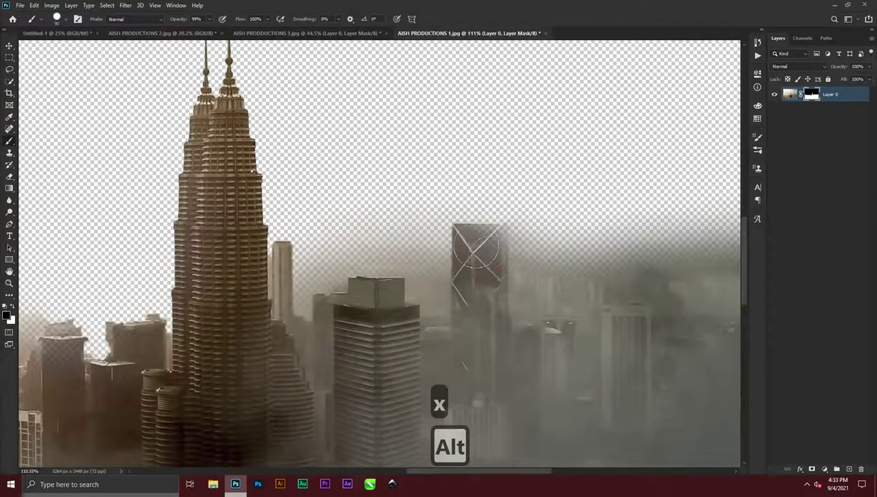
{"action": "key", "text": "ctrl+z"}
{"action": "key", "text": "x"}
{"action": "scroll", "coordinate": [469, 233], "scroll_direction": "up", "scroll_amount": 4}
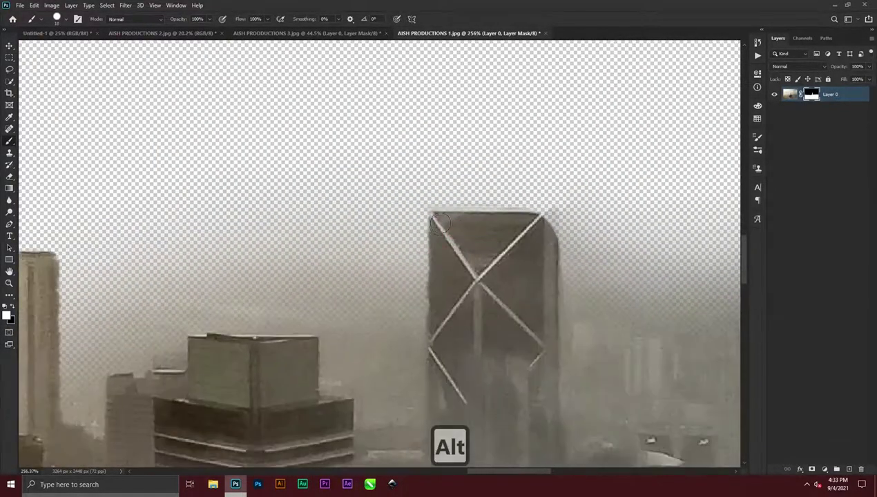
{"action": "right_click", "coordinate": [545, 219], "text": "alt"}
{"action": "left_click_drag", "start_coordinate": [545, 219], "coordinate": [432, 212]}
{"action": "key", "text": "x"}
{"action": "key", "text": "ctrl+z"}
{"action": "key", "text": "ctrl+z"}
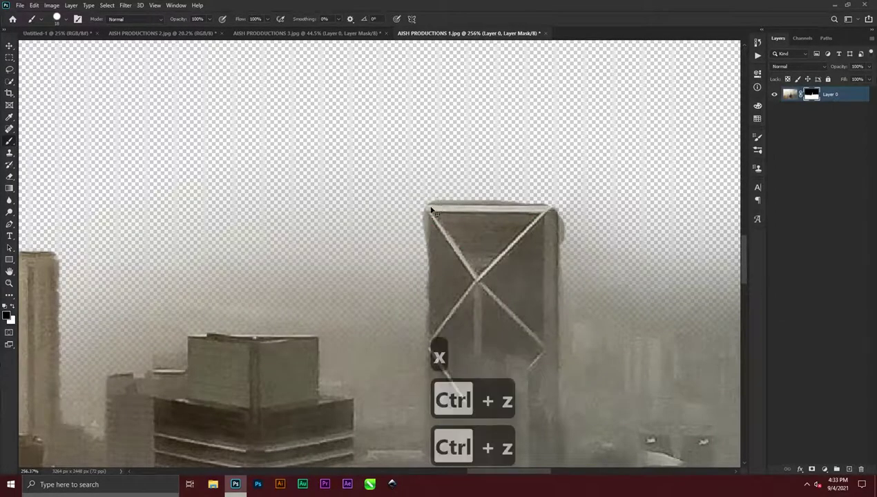
{"action": "scroll", "coordinate": [404, 221], "scroll_direction": "down", "scroll_amount": 4}
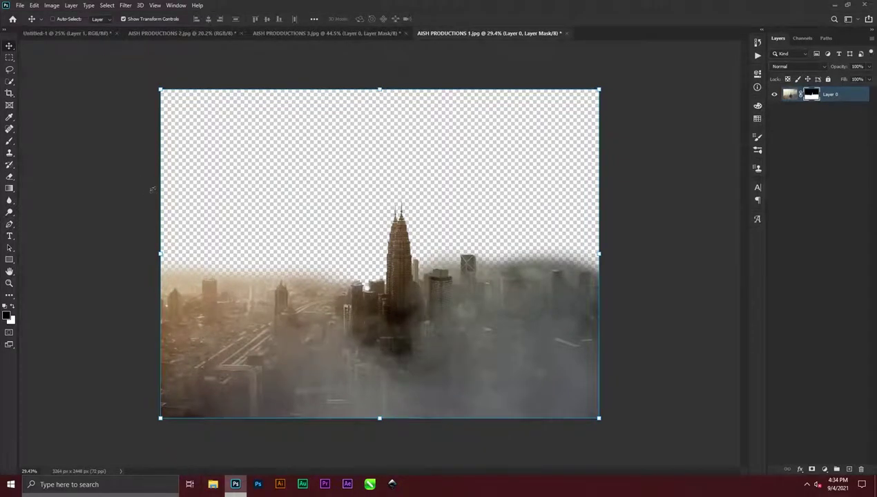
Bring the masked city into Untitled-1, rotate it 180 degrees and align it with the canvas's top edge
{"action": "left_click_drag", "start_coordinate": [404, 334], "coordinate": [399, 248]}
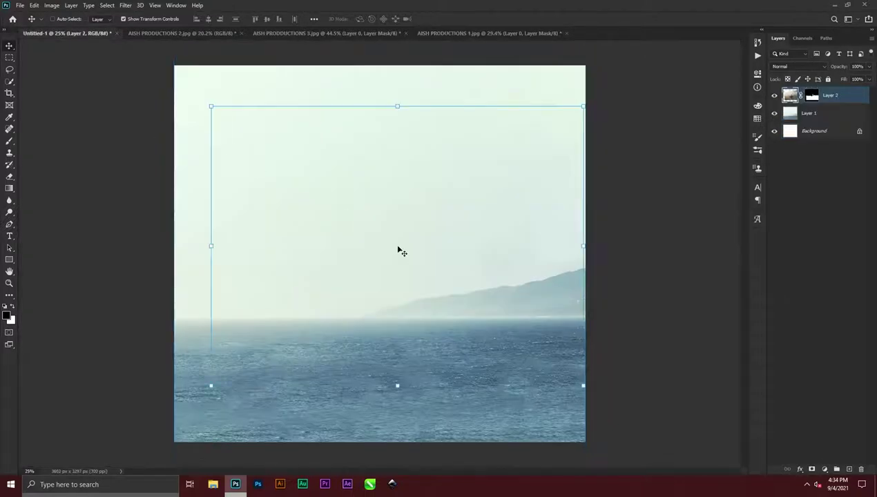
{"action": "left_click_drag", "start_coordinate": [594, 101], "coordinate": [310, 292]}
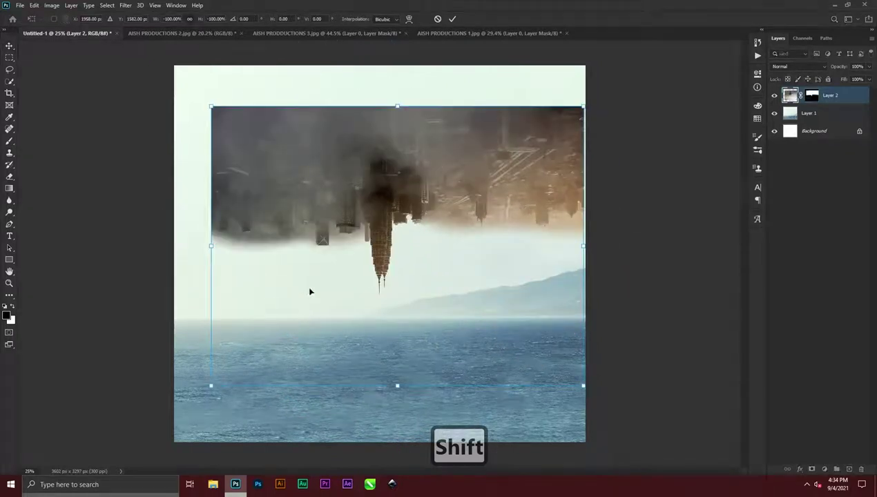
{"action": "left_click_drag", "start_coordinate": [443, 159], "coordinate": [423, 119]}
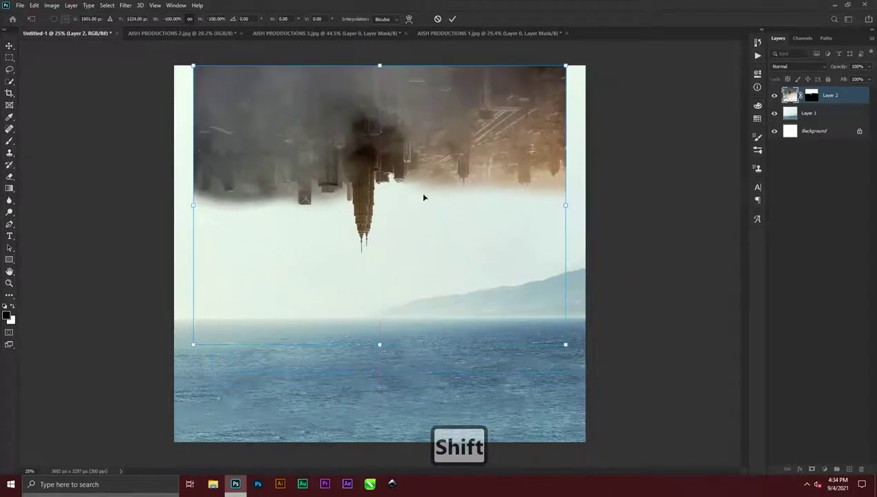
Enlarge the upside-down city to about 124% and centre it so it fills the full width of the canvas's top
{"action": "left_click_drag", "start_coordinate": [380, 345], "coordinate": [379, 413]}
{"action": "left_click_drag", "start_coordinate": [427, 193], "coordinate": [426, 147]}
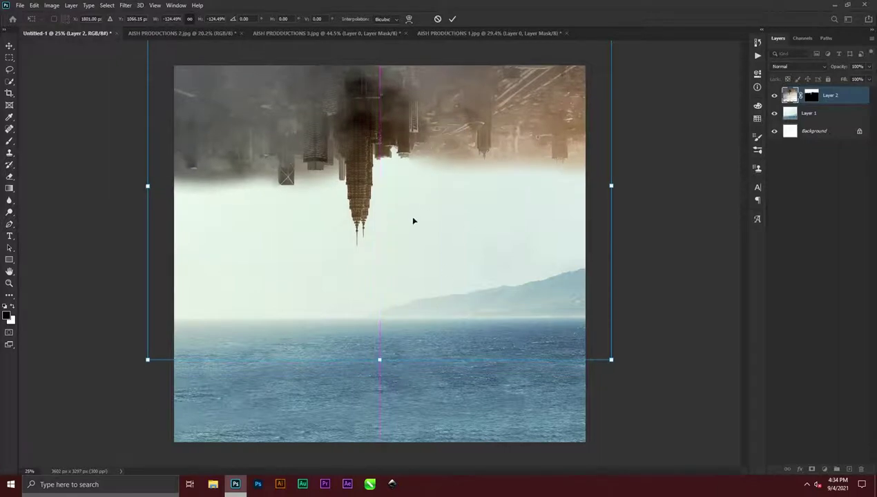
{"action": "left_click", "coordinate": [828, 338]}
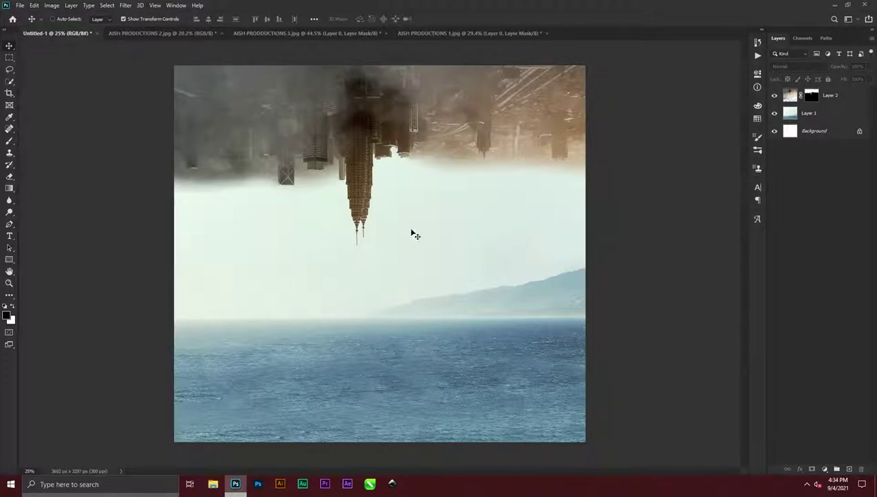
Convert the city layer, Layer 2, to a smart object
{"action": "left_click", "coordinate": [854, 101]}
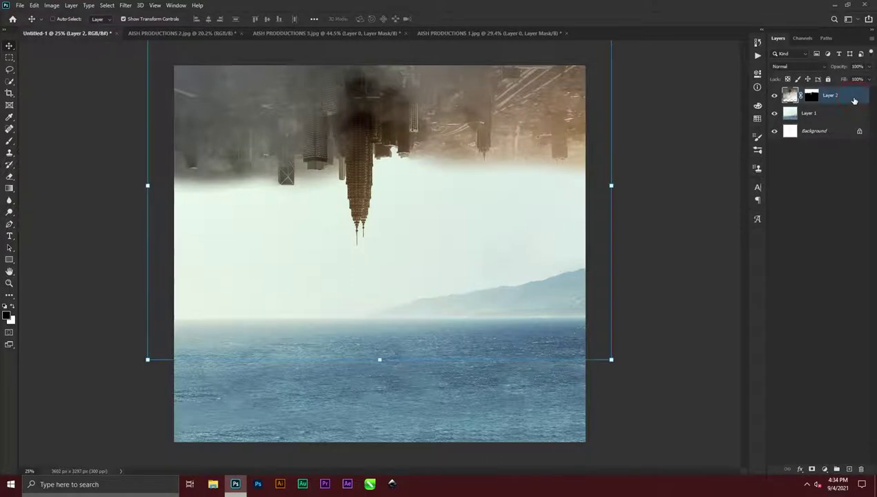
{"action": "right_click", "coordinate": [855, 99]}
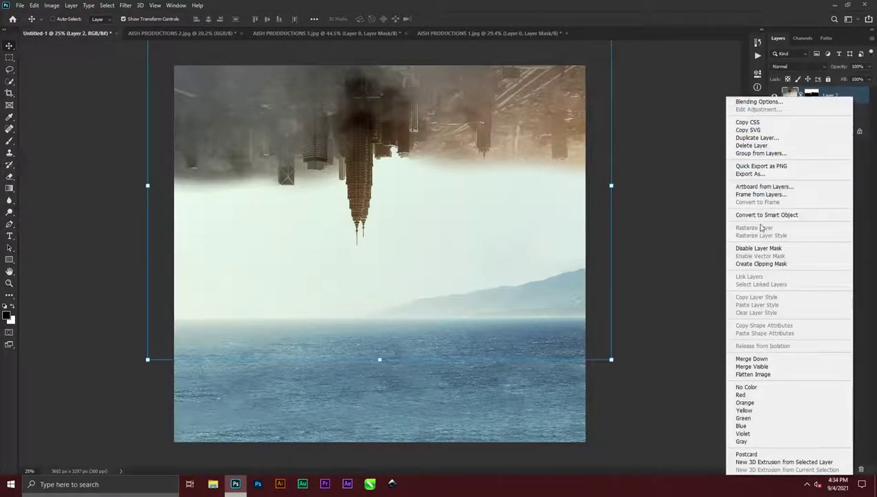
{"action": "left_click", "coordinate": [763, 215]}
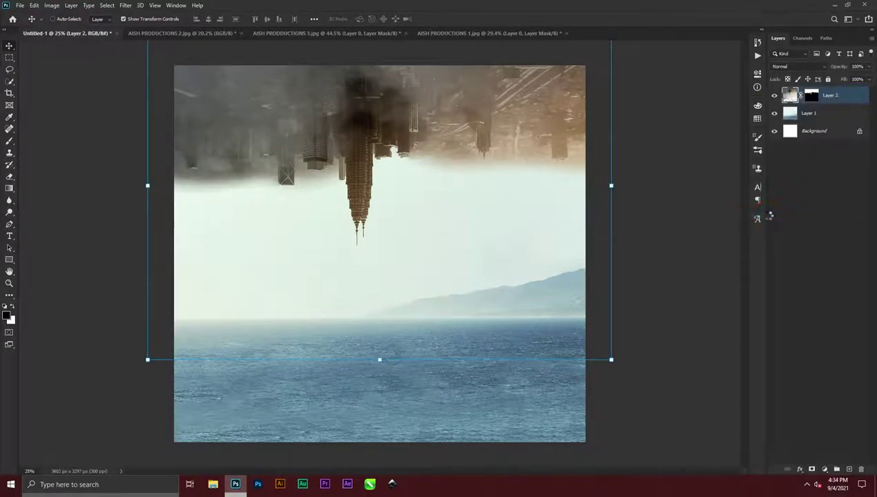
Begin a Camera Raw Filter on the city layer with temperature -19, tint -7, vibrance +67 and saturation -56
{"action": "left_click", "coordinate": [126, 5]}
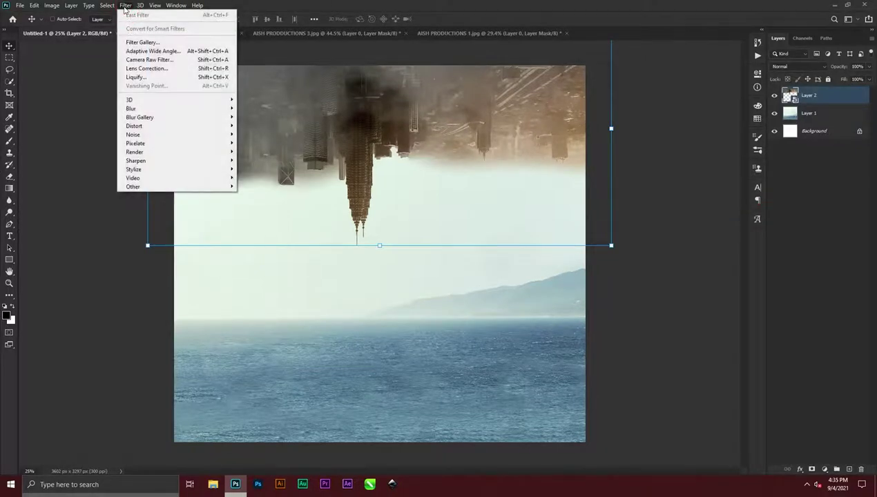
{"action": "left_click", "coordinate": [141, 60]}
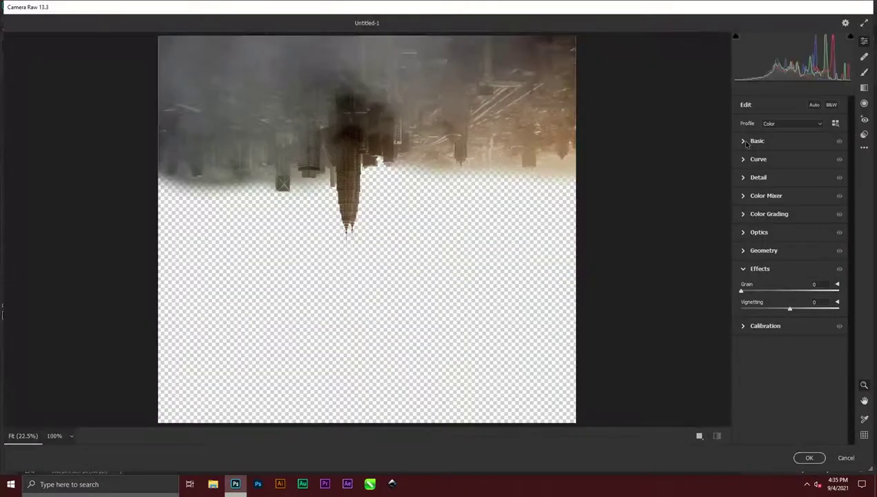
{"action": "left_click", "coordinate": [746, 141]}
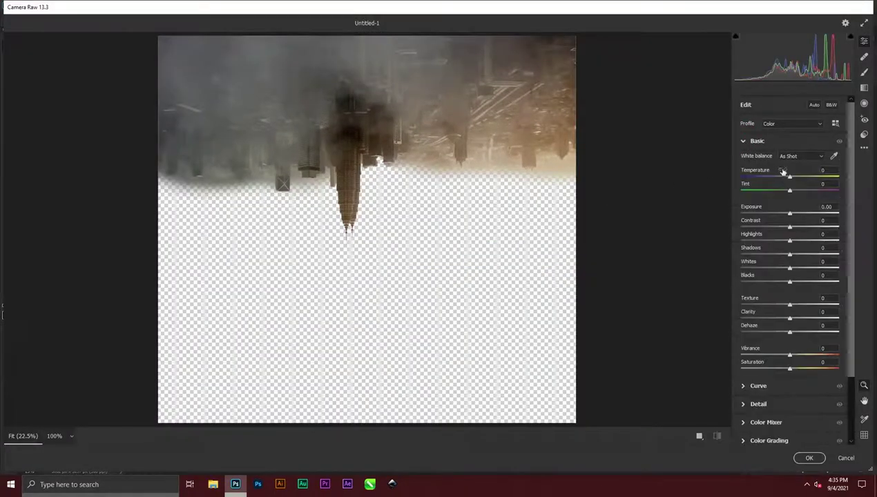
{"action": "mouse_move", "coordinate": [790, 178]}
{"action": "left_mouse_down"}
{"action": "mouse_move", "coordinate": [777, 193]}
{"action": "mouse_move", "coordinate": [788, 196]}
{"action": "mouse_move", "coordinate": [791, 181]}
{"action": "left_mouse_up"}
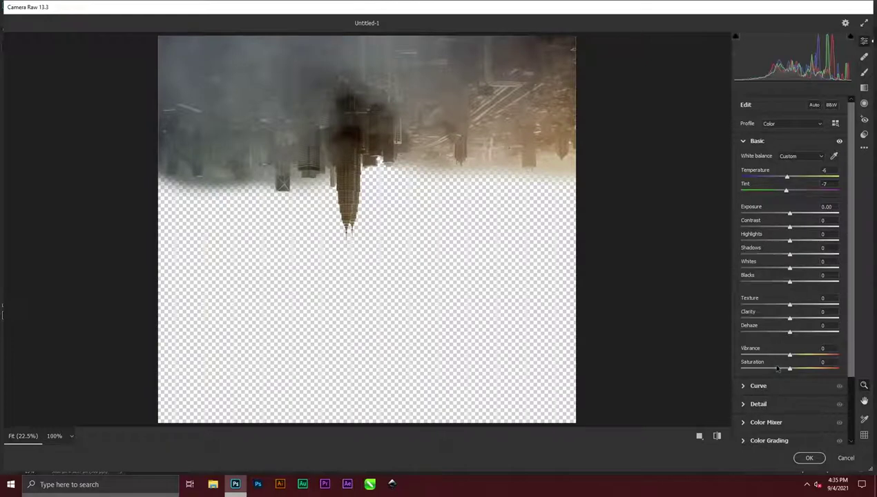
{"action": "left_click_drag", "start_coordinate": [791, 357], "coordinate": [744, 368]}
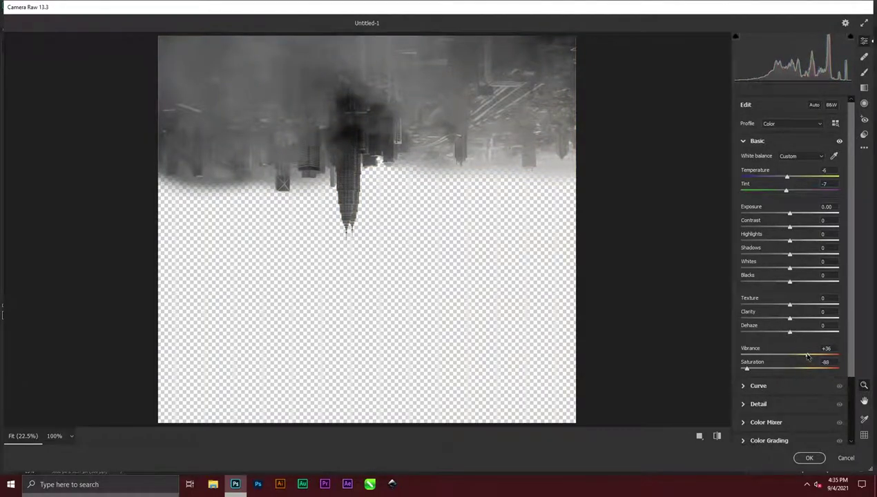
{"action": "left_click_drag", "start_coordinate": [808, 356], "coordinate": [823, 355]}
{"action": "left_click_drag", "start_coordinate": [792, 181], "coordinate": [781, 179]}
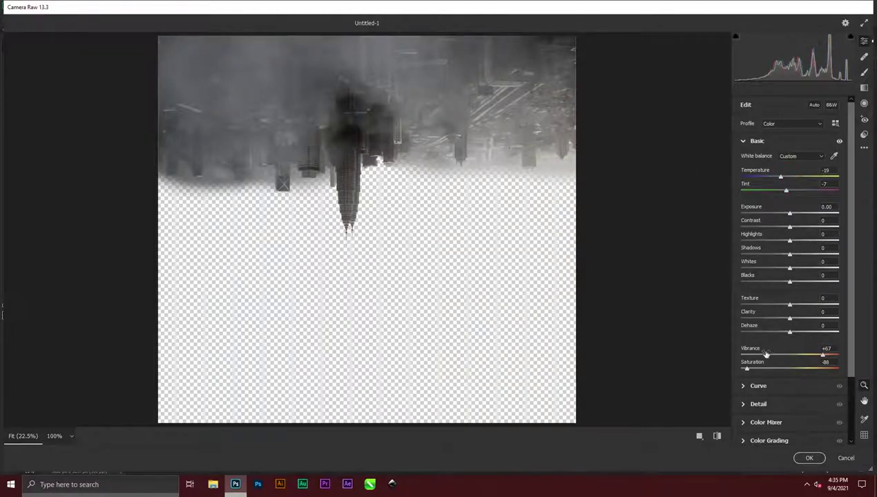
{"action": "left_click_drag", "start_coordinate": [757, 371], "coordinate": [762, 373]}
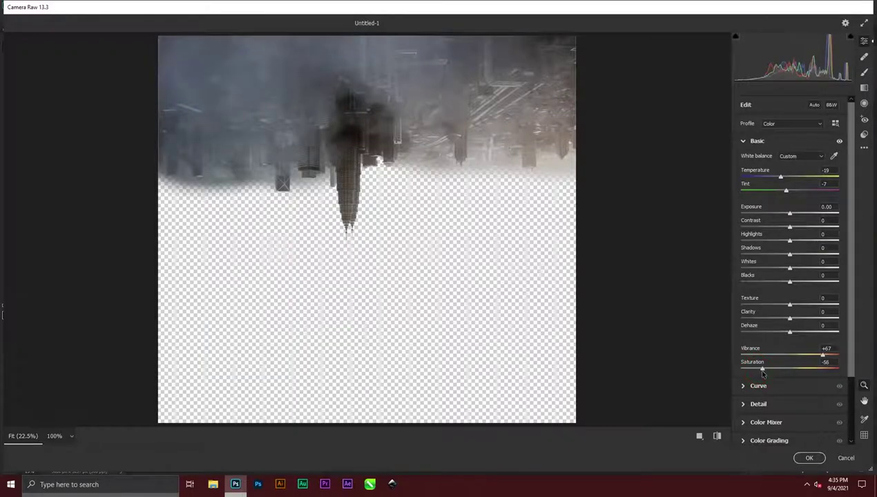
Adjust the city's Camera Raw settings to temperature -31, tint -21, exposure +0.60 and saturation -51, and apply the filter
{"action": "mouse_move", "coordinate": [779, 178]}
{"action": "left_mouse_down"}
{"action": "mouse_move", "coordinate": [770, 176]}
{"action": "mouse_move", "coordinate": [777, 185]}
{"action": "left_mouse_up"}
{"action": "left_click", "coordinate": [778, 179]}
{"action": "left_click_drag", "start_coordinate": [791, 218], "coordinate": [798, 216]}
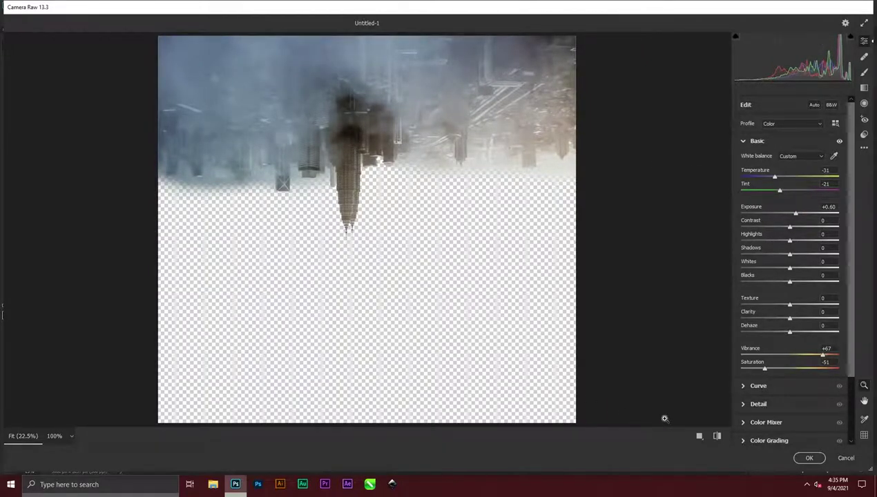
{"action": "left_click", "coordinate": [809, 458]}
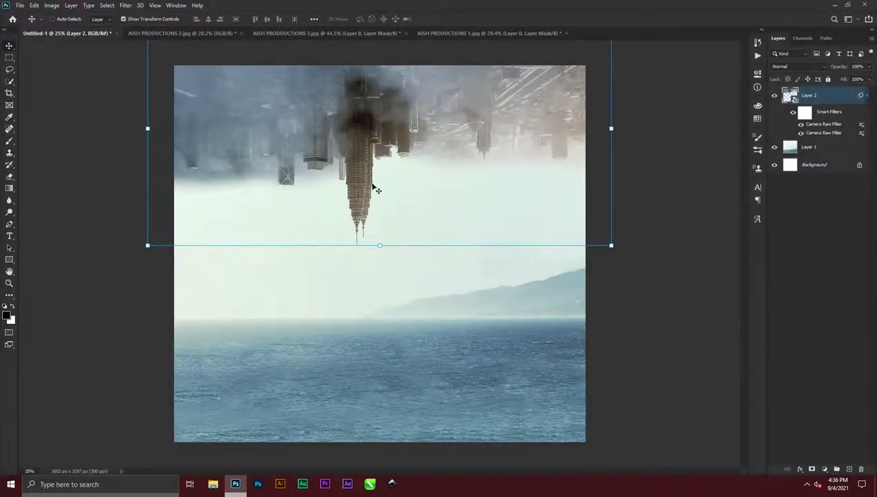
Examine up close how the filtered city's colours and faded lower edge blend with the sky, and fit the whole canvas in view
{"action": "scroll", "coordinate": [377, 190], "scroll_direction": "up", "scroll_amount": 3, "text": "alt"}
{"action": "scroll", "coordinate": [342, 182], "scroll_direction": "right", "scroll_amount": 1, "text": "ctrl"}
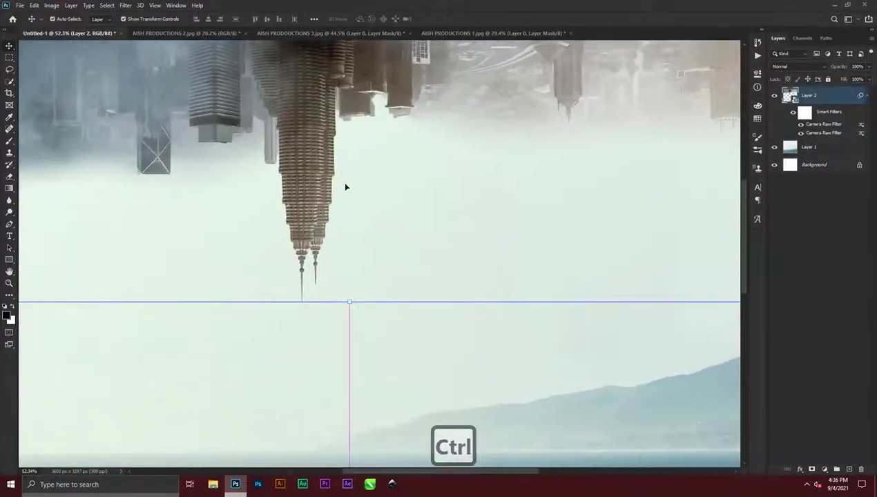
{"action": "scroll", "coordinate": [418, 195], "scroll_direction": "right", "scroll_amount": 3, "text": "ctrl"}
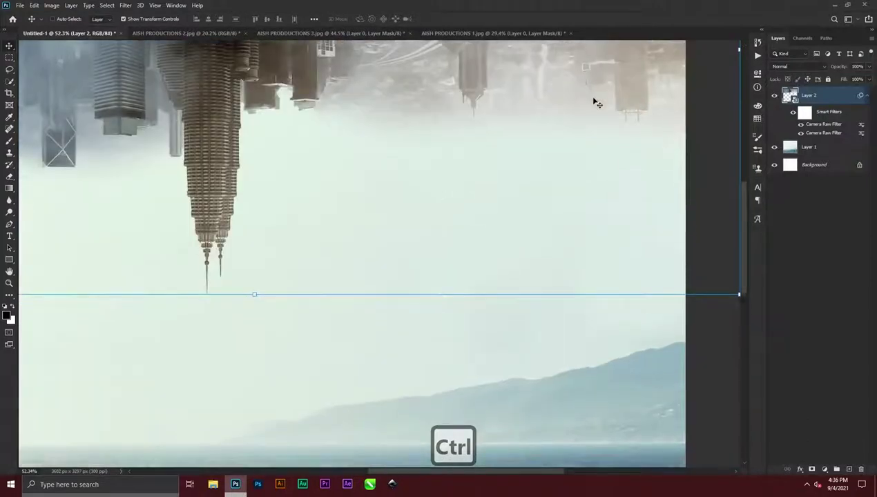
{"action": "scroll", "coordinate": [595, 103], "scroll_direction": "up", "scroll_amount": 3}
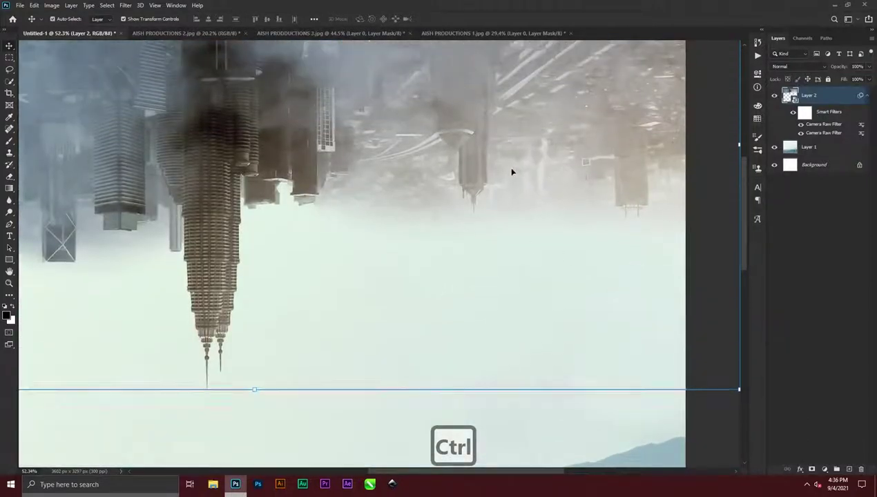
{"action": "scroll", "coordinate": [511, 170], "scroll_direction": "right", "scroll_amount": 1, "text": "ctrl"}
{"action": "scroll", "coordinate": [466, 176], "scroll_direction": "right", "scroll_amount": 1}
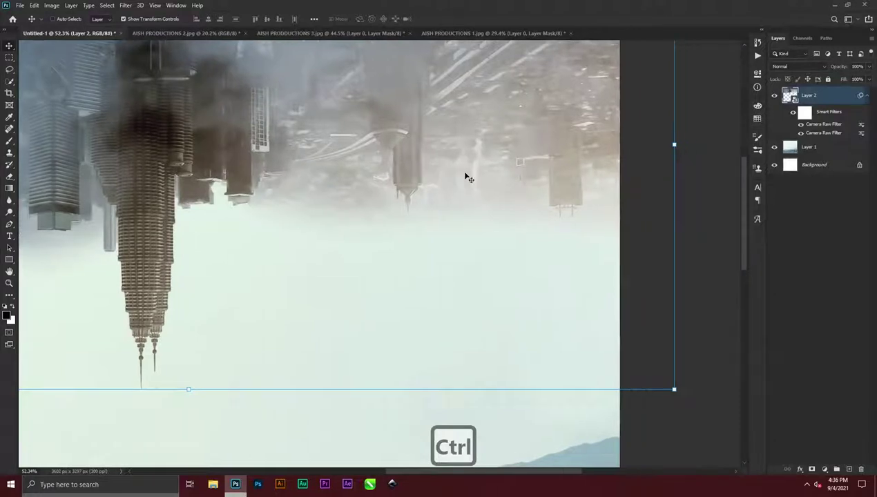
{"action": "scroll", "coordinate": [399, 232], "scroll_direction": "down", "scroll_amount": 1}
{"action": "scroll", "coordinate": [398, 232], "scroll_direction": "down", "scroll_amount": 2}
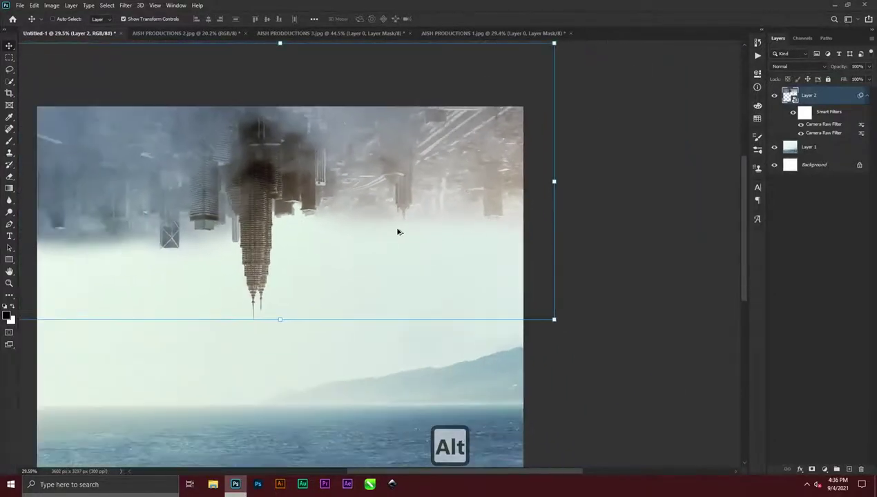
{"action": "scroll", "coordinate": [683, 210], "scroll_direction": "left", "scroll_amount": 1}
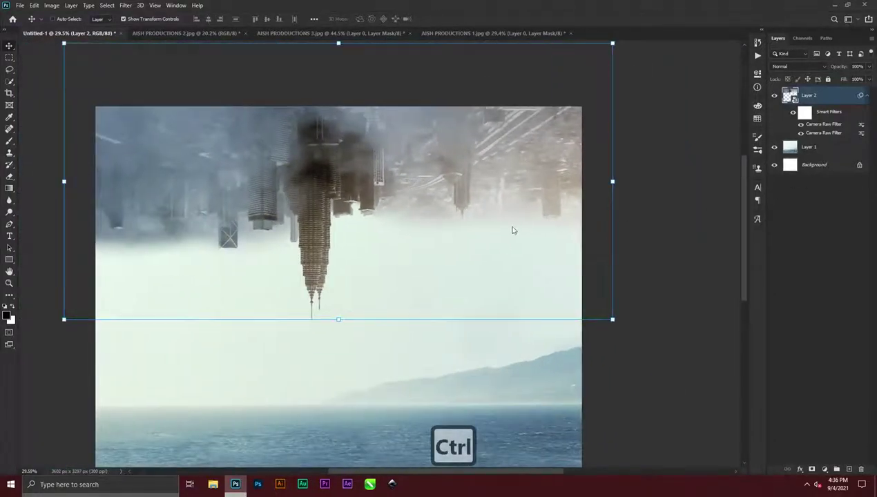
{"action": "scroll", "coordinate": [387, 193], "scroll_direction": "down", "scroll_amount": 1}
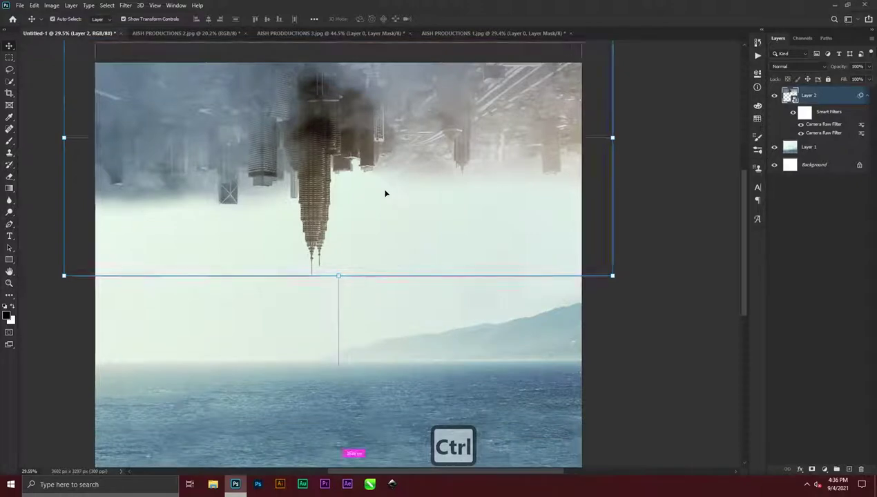
{"action": "scroll", "coordinate": [386, 193], "scroll_direction": "up", "scroll_amount": 1}
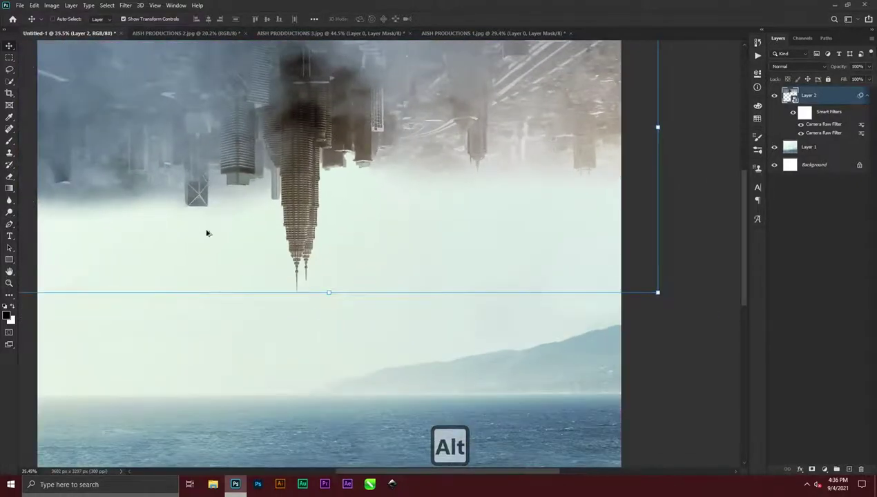
{"action": "key", "text": "z"}
{"action": "right_click", "coordinate": [283, 311]}
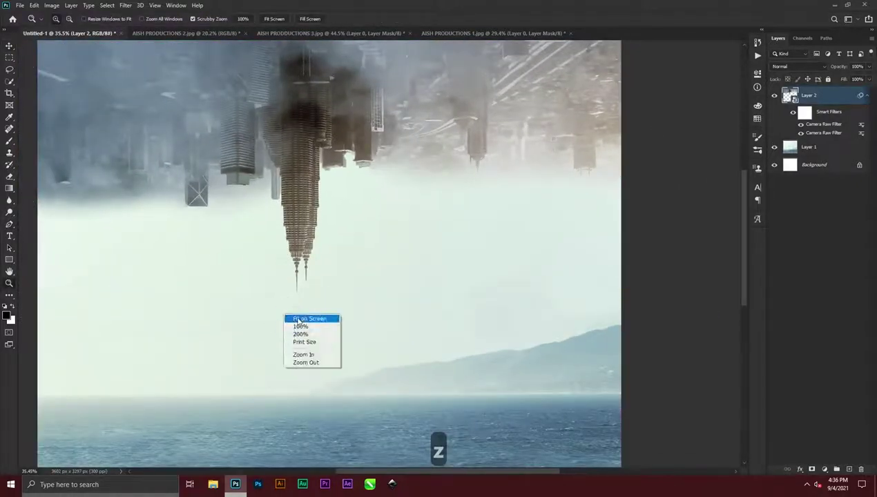
{"action": "left_click", "coordinate": [327, 318]}
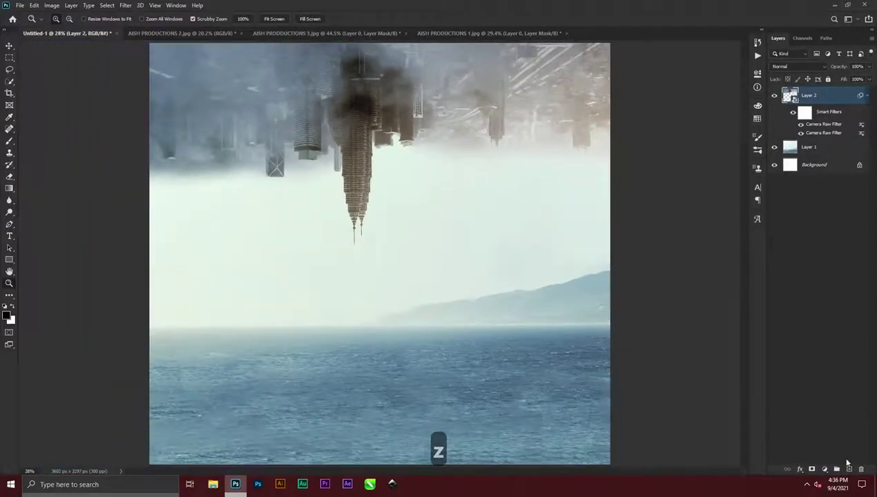
Add a new layer clipped to the city layer, Layer 2, and prepare a large soft brush
{"action": "left_click", "coordinate": [848, 470]}
{"action": "left_click", "coordinate": [830, 104], "text": "alt"}
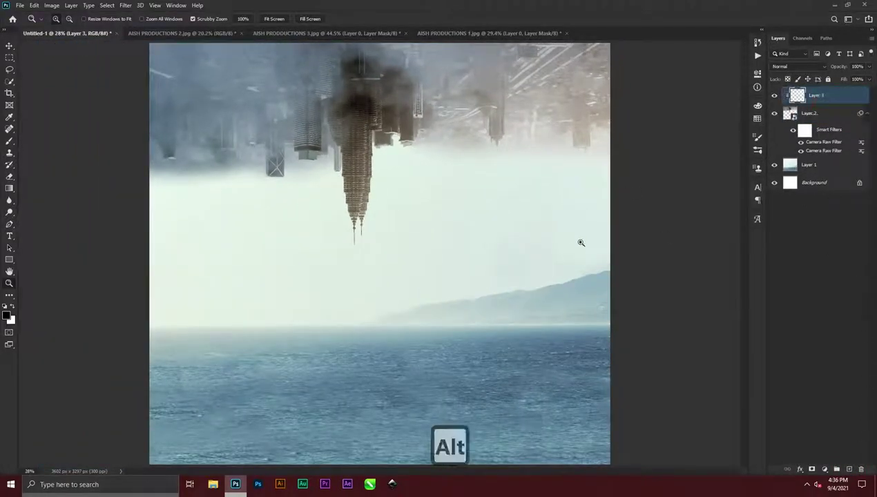
{"action": "key", "text": "b"}
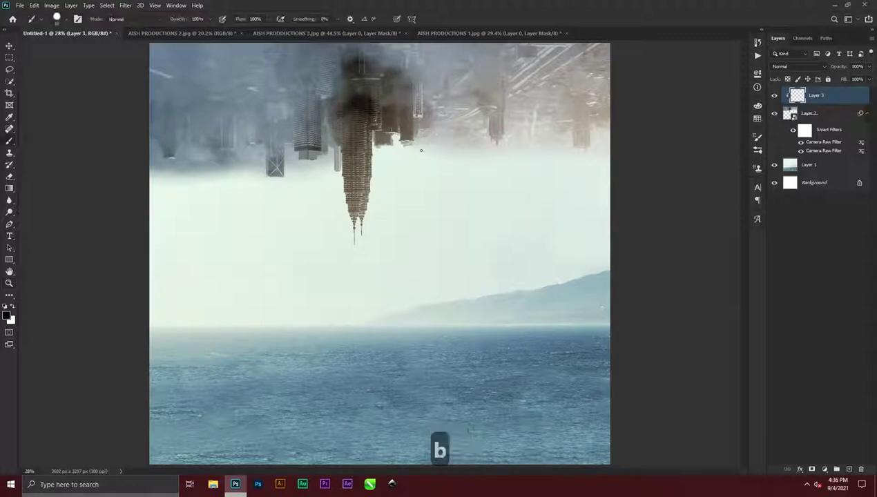
{"action": "mouse_move", "coordinate": [421, 161]}
{"action": "left_mouse_down", "text": "alt"}
{"action": "mouse_move", "coordinate": [450, 172]}
{"action": "mouse_move", "coordinate": [448, 75]}
{"action": "mouse_move", "coordinate": [438, 171]}
{"action": "left_mouse_up", "text": "alt"}
{"action": "mouse_move", "coordinate": [428, 207]}
{"action": "left_mouse_down", "text": "alt"}
{"action": "mouse_move", "coordinate": [428, 141]}
{"action": "mouse_move", "coordinate": [448, 83]}
{"action": "mouse_move", "coordinate": [462, 81]}
{"action": "left_mouse_up", "text": "alt"}
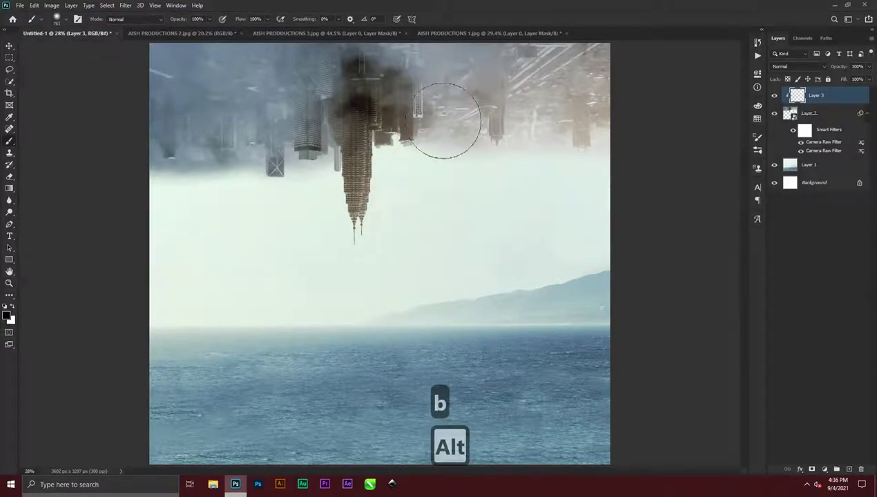
Paint grey #868585 over the tallest tower and the right-hand part of the city on the clipped layer
{"action": "left_click", "coordinate": [9, 316]}
{"action": "left_click", "coordinate": [603, 288]}
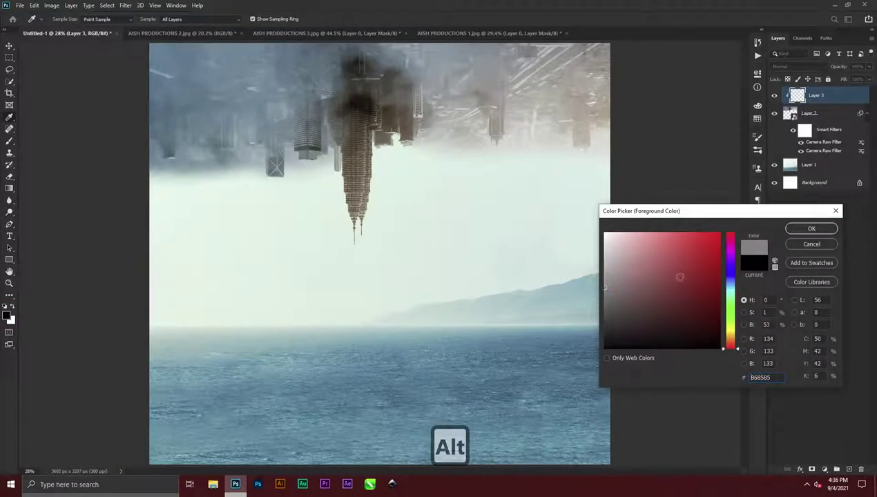
{"action": "left_click", "coordinate": [811, 228]}
{"action": "left_click_drag", "start_coordinate": [373, 172], "coordinate": [354, 200]}
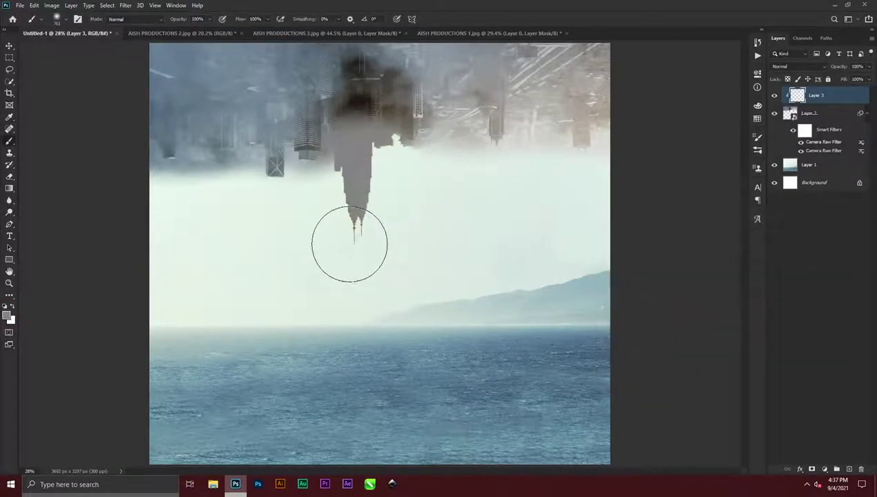
{"action": "mouse_move", "coordinate": [414, 158]}
{"action": "left_mouse_down"}
{"action": "mouse_move", "coordinate": [383, 133]}
{"action": "mouse_move", "coordinate": [378, 119]}
{"action": "mouse_move", "coordinate": [520, 134]}
{"action": "mouse_move", "coordinate": [566, 110]}
{"action": "mouse_move", "coordinate": [591, 64]}
{"action": "mouse_move", "coordinate": [618, 98]}
{"action": "mouse_move", "coordinate": [526, 151]}
{"action": "mouse_move", "coordinate": [424, 149]}
{"action": "left_mouse_up"}
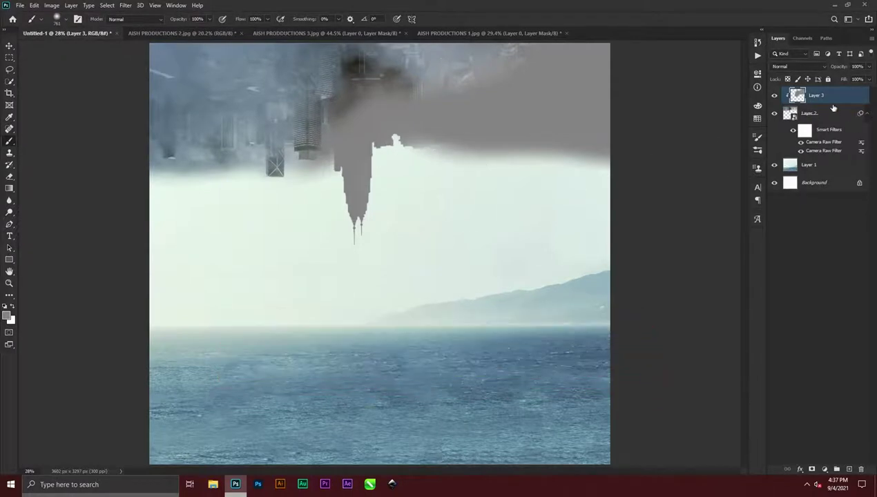
Set the clipped layer's blend mode to Color and paint over the whole city, finishing with the default black
{"action": "left_click", "coordinate": [784, 67]}
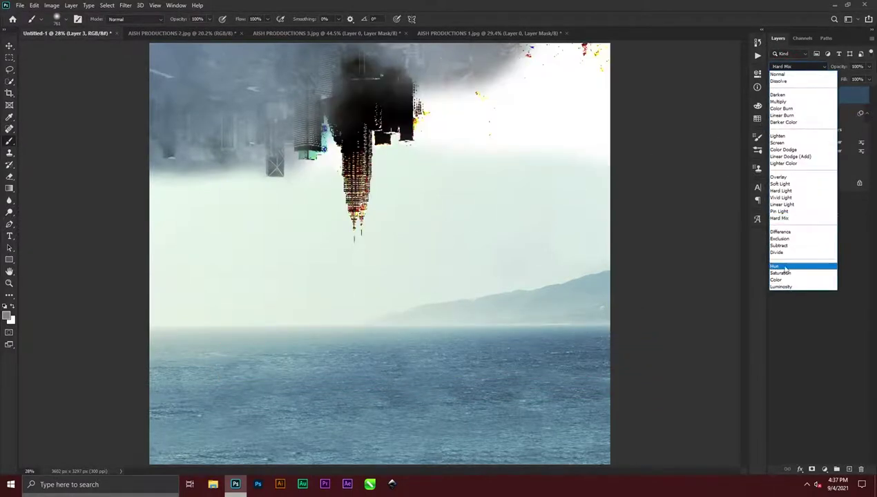
{"action": "left_click", "coordinate": [783, 280]}
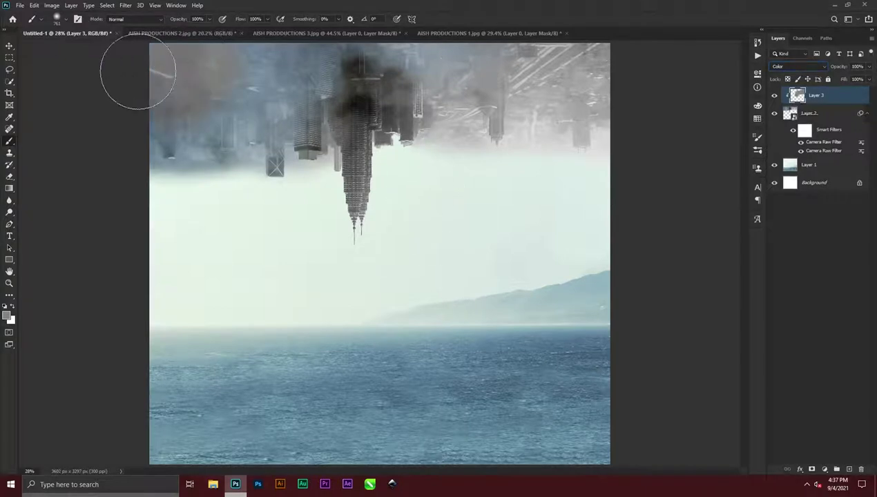
{"action": "mouse_move", "coordinate": [189, 80]}
{"action": "left_mouse_down"}
{"action": "mouse_move", "coordinate": [172, 131]}
{"action": "mouse_move", "coordinate": [248, 87]}
{"action": "mouse_move", "coordinate": [273, 90]}
{"action": "left_mouse_up"}
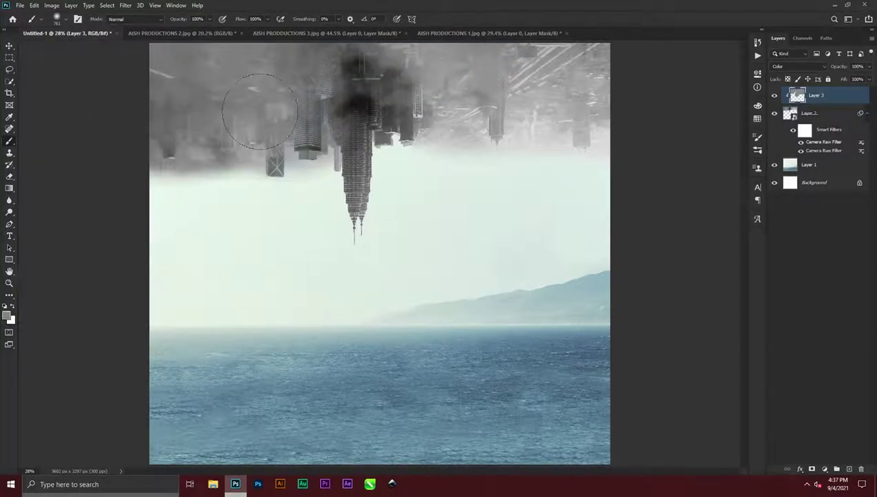
{"action": "key", "text": "d"}
{"action": "mouse_move", "coordinate": [329, 198]}
{"action": "left_mouse_down"}
{"action": "mouse_move", "coordinate": [324, 186]}
{"action": "mouse_move", "coordinate": [332, 180]}
{"action": "left_mouse_up"}
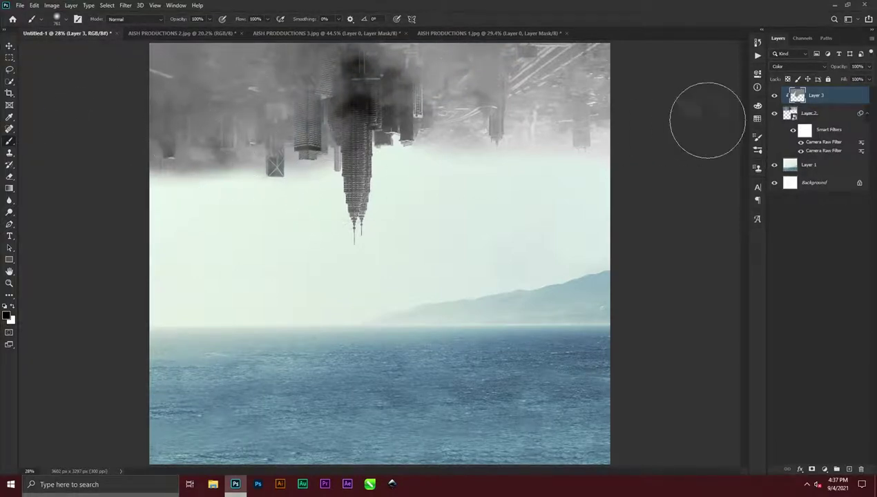
Lower the clipped colour layer's opacity to 39% and deselect the layer
{"action": "left_click_drag", "start_coordinate": [842, 66], "coordinate": [839, 65]}
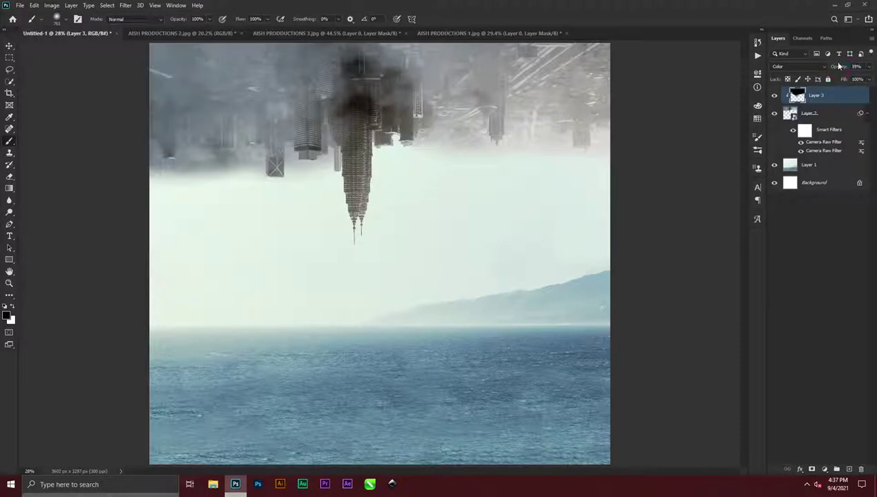
{"action": "left_click", "coordinate": [8, 46]}
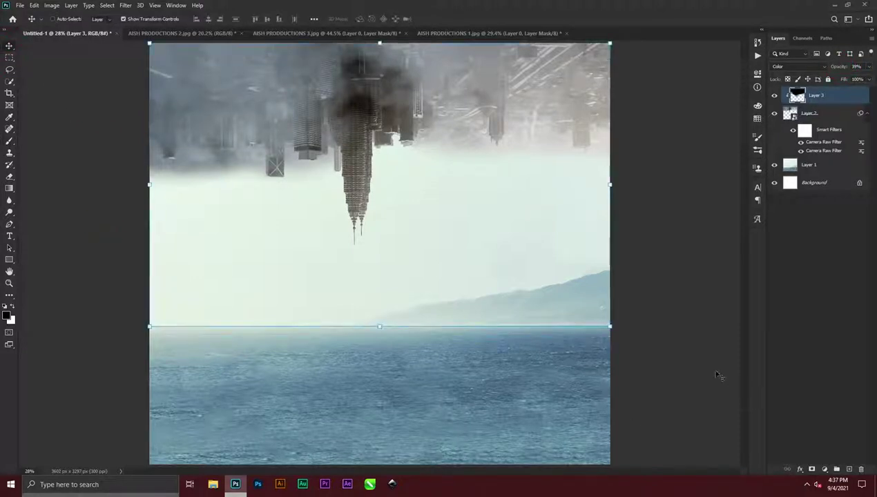
{"action": "left_click", "coordinate": [801, 309]}
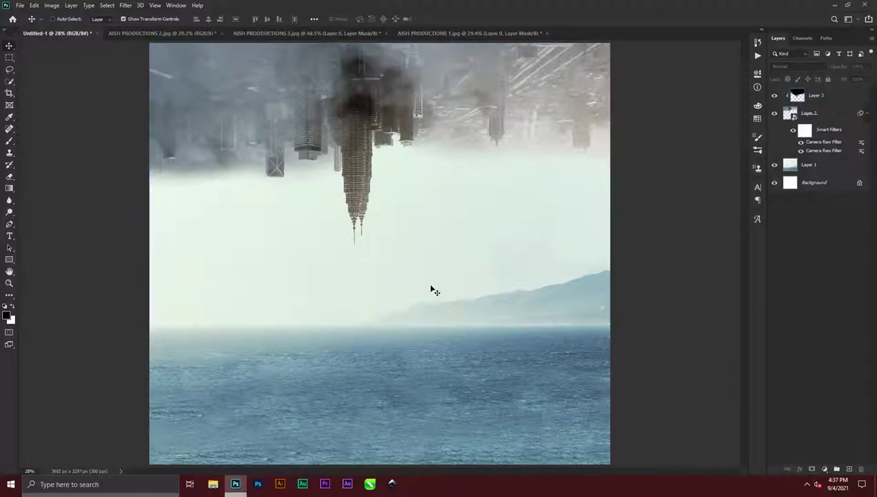
Bring the cut-out man from AISH PRODDUCTIONS 3.jpg into Untitled-1, standing near the lower centre against the sea
{"action": "scroll", "coordinate": [427, 264], "scroll_direction": "down", "scroll_amount": 1}
{"action": "left_click", "coordinate": [467, 33]}
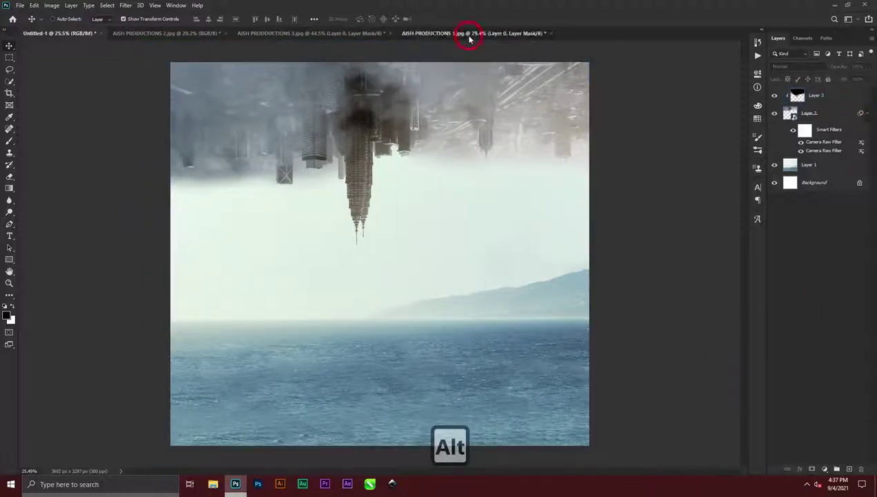
{"action": "left_click", "coordinate": [368, 33]}
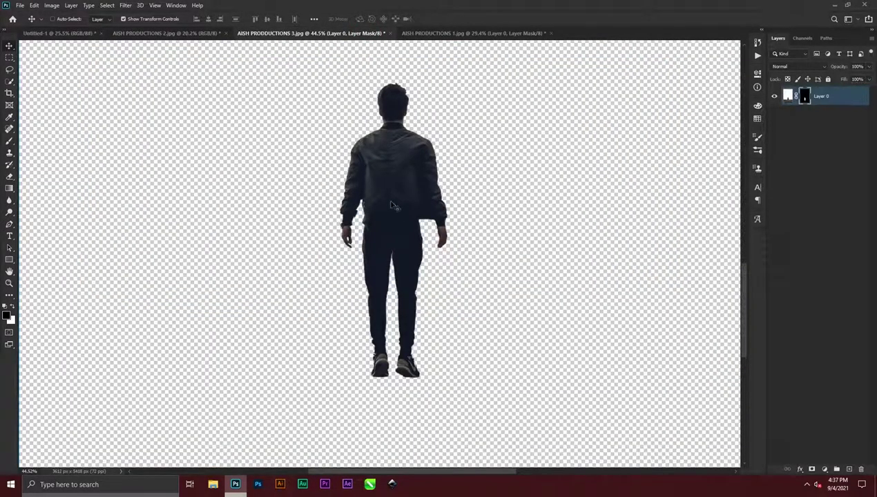
{"action": "left_click_drag", "start_coordinate": [390, 207], "coordinate": [231, 38]}
{"action": "left_click_drag", "start_coordinate": [95, 24], "coordinate": [391, 264]}
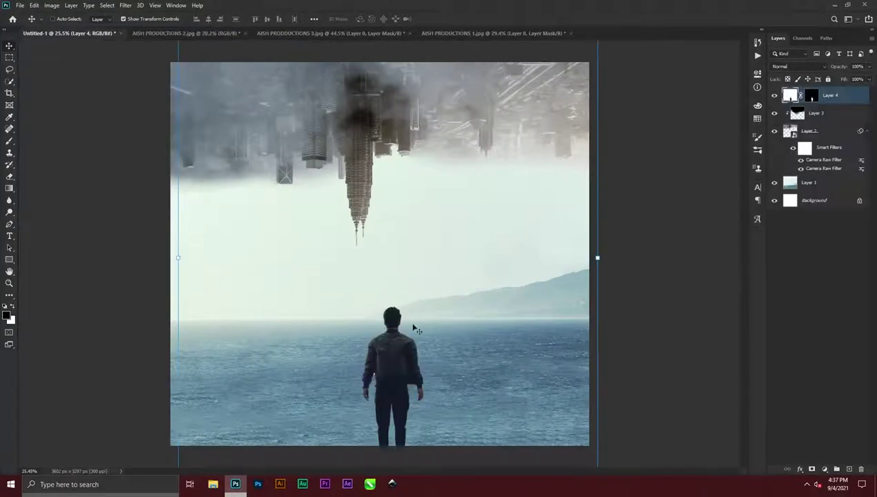
Move the man up so his feet float over the sea near the canvas centre, scaling him to 99.72%, and deselect the layer
{"action": "left_click_drag", "start_coordinate": [406, 368], "coordinate": [378, 293]}
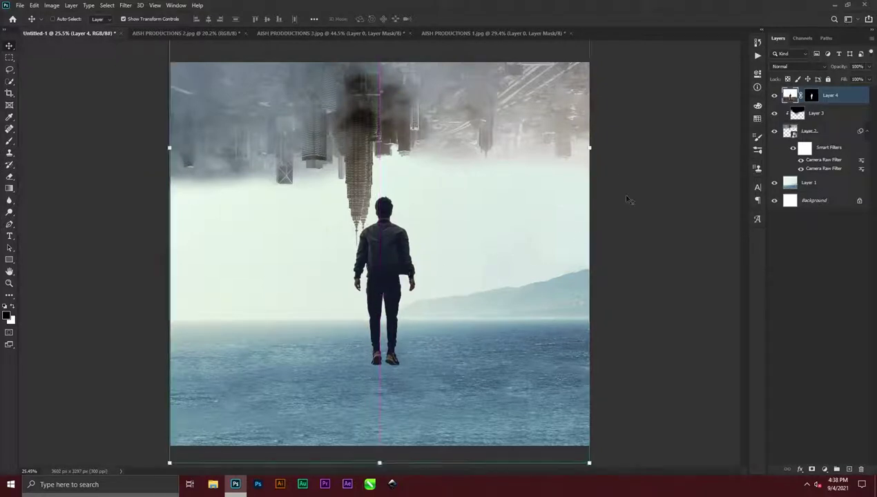
{"action": "left_click_drag", "start_coordinate": [591, 149], "coordinate": [540, 148]}
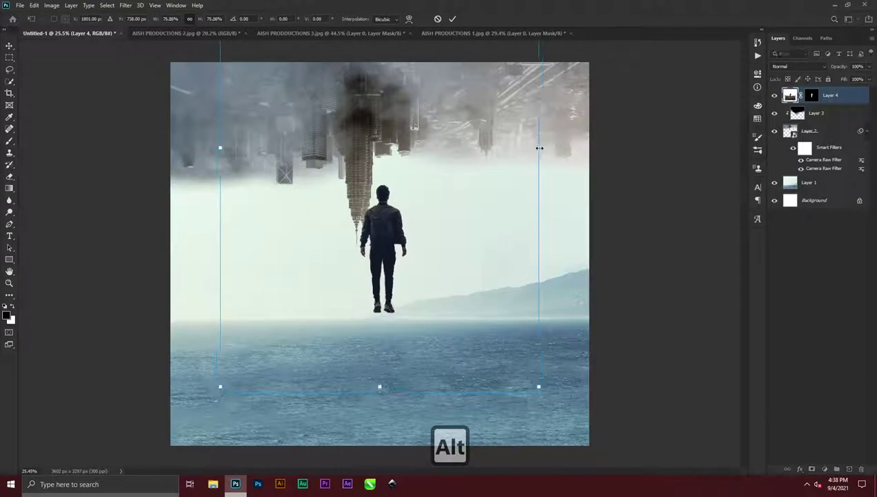
{"action": "left_click_drag", "start_coordinate": [384, 231], "coordinate": [381, 282]}
{"action": "left_click_drag", "start_coordinate": [537, 197], "coordinate": [589, 193]}
{"action": "left_click_drag", "start_coordinate": [408, 303], "coordinate": [408, 287]}
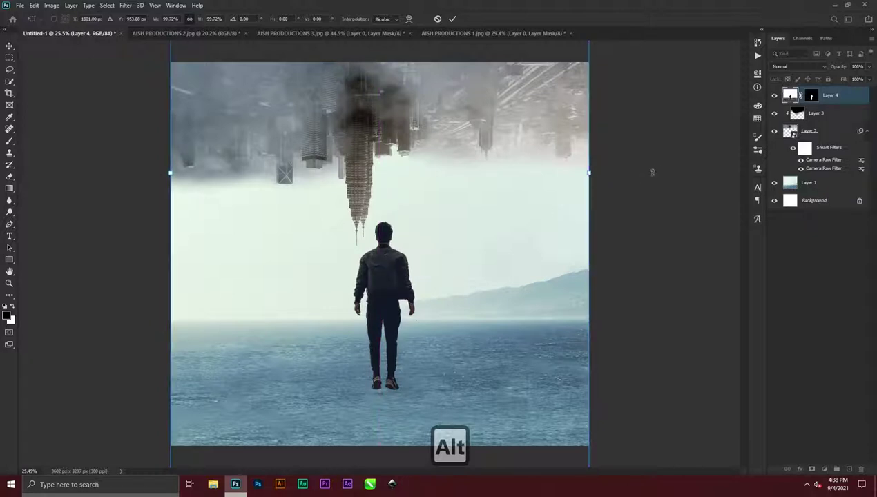
{"action": "left_click", "coordinate": [788, 297]}
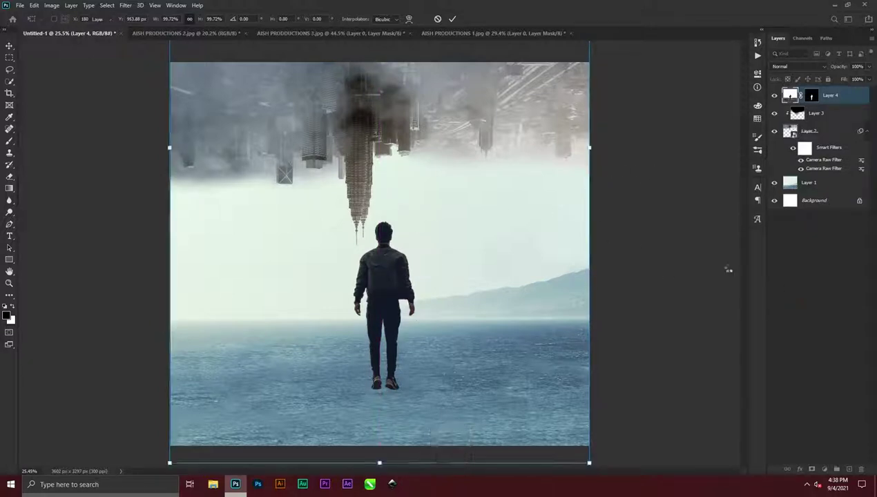
{"action": "scroll", "coordinate": [405, 302], "scroll_direction": "up", "scroll_amount": 4}
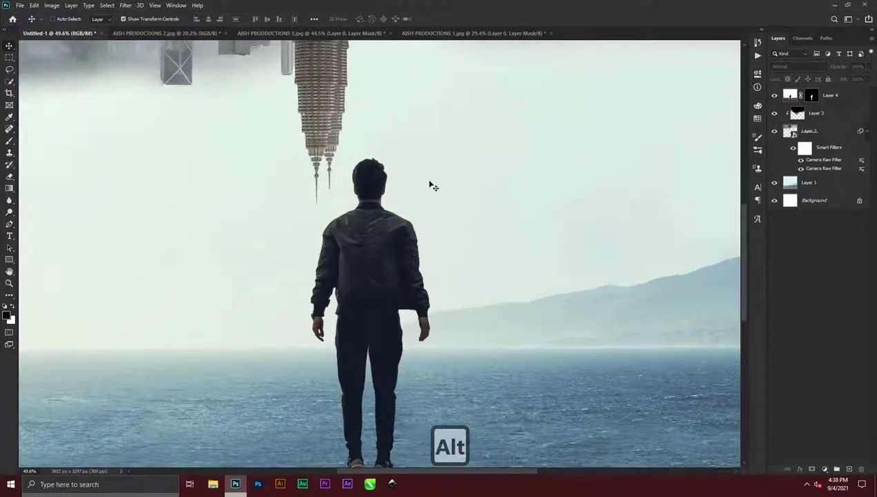
{"action": "scroll", "coordinate": [336, 299], "scroll_direction": "up", "scroll_amount": 3}
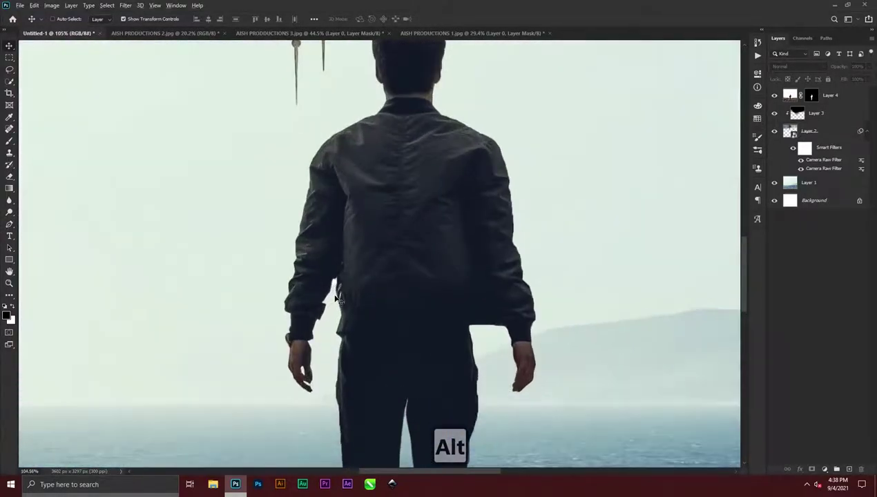
{"action": "scroll", "coordinate": [337, 299], "scroll_direction": "up", "scroll_amount": 1}
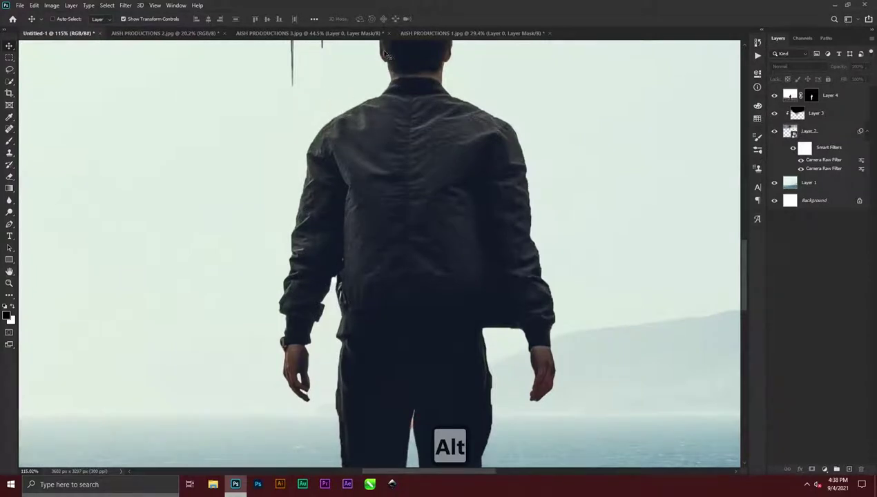
{"action": "scroll", "coordinate": [397, 104], "scroll_direction": "up", "scroll_amount": 3}
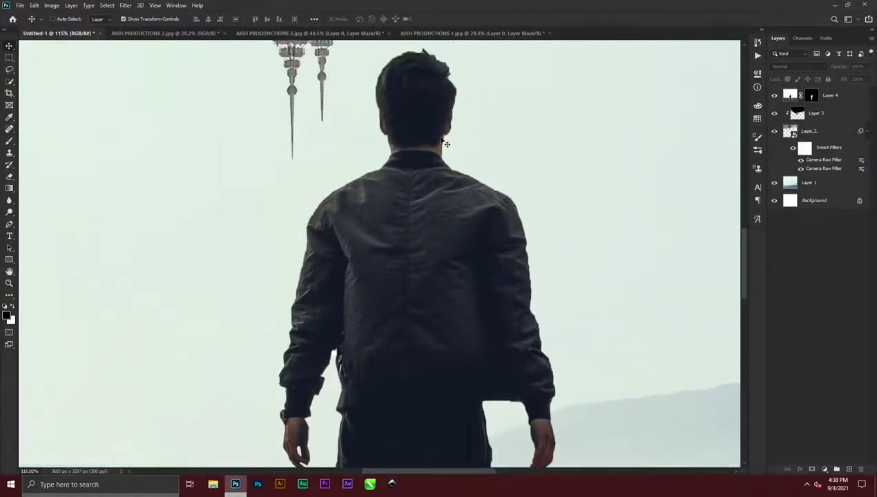
{"action": "scroll", "coordinate": [455, 217], "scroll_direction": "down", "scroll_amount": 5}
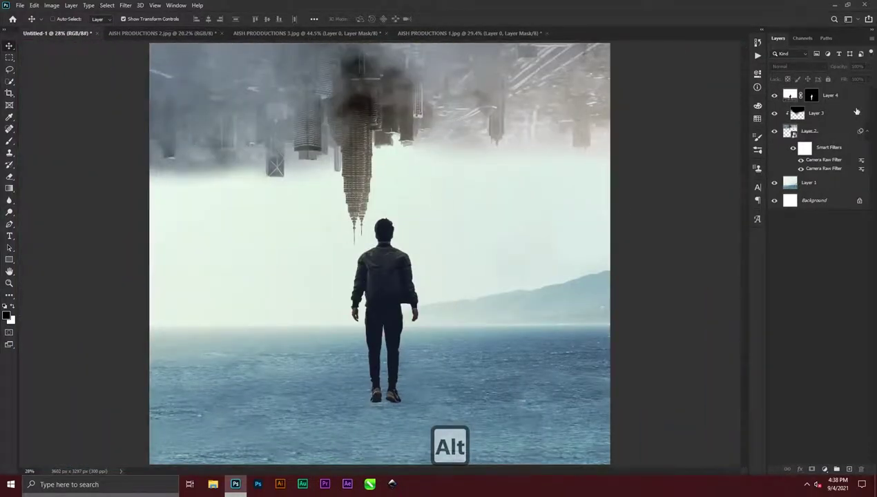
Group the city layer and its clipped colour layer, and name the group buildings
{"action": "left_click", "coordinate": [849, 124]}
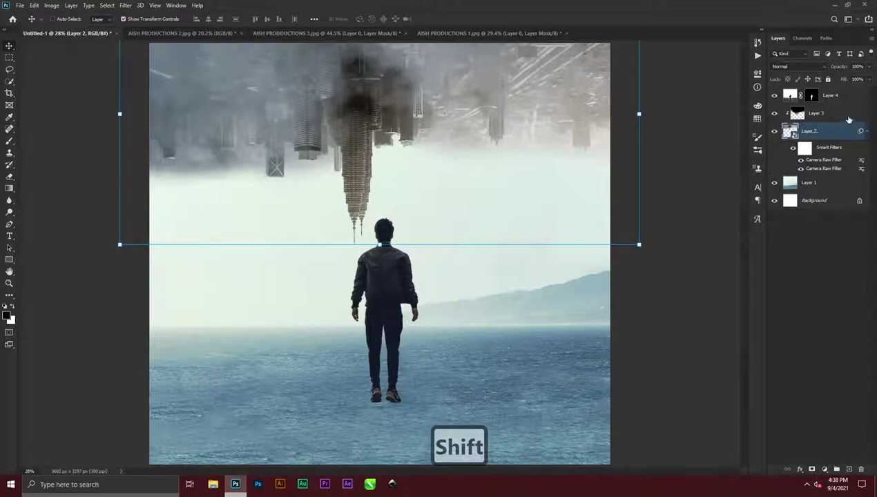
{"action": "left_click", "coordinate": [849, 119], "text": "shift"}
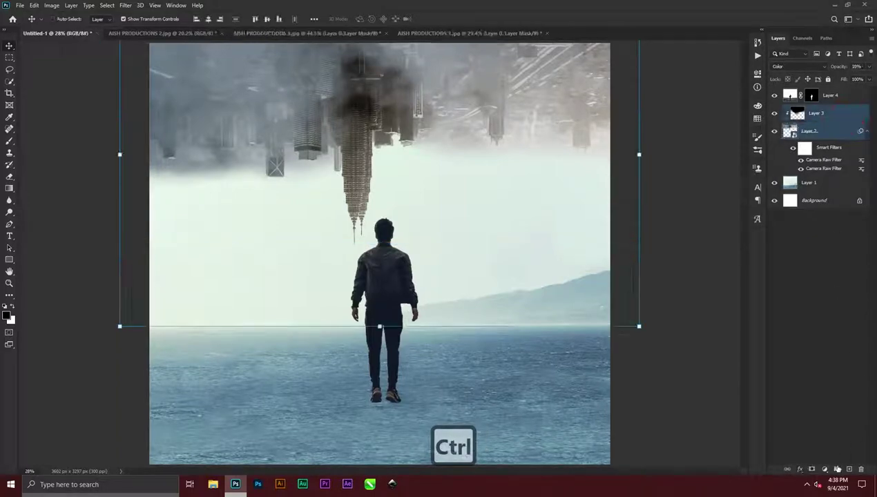
{"action": "left_click", "coordinate": [837, 469], "text": "ctrl"}
{"action": "double_click", "coordinate": [810, 110]}
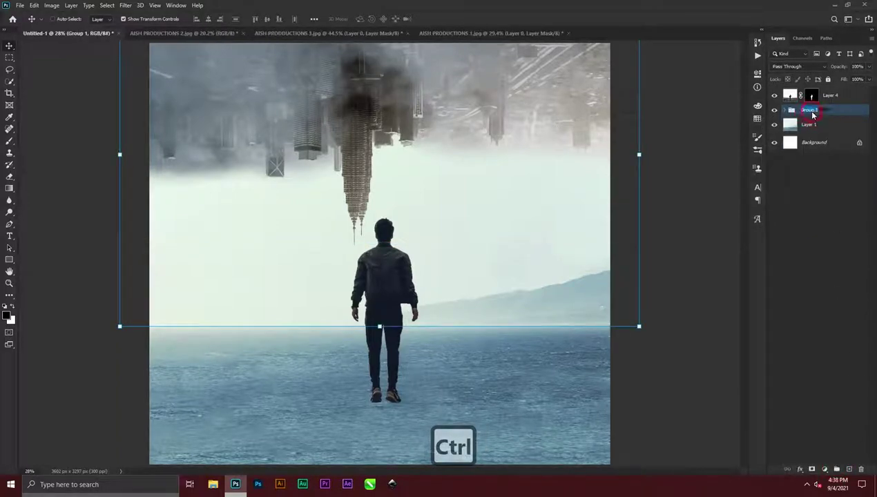
{"action": "type", "text": "bu"}
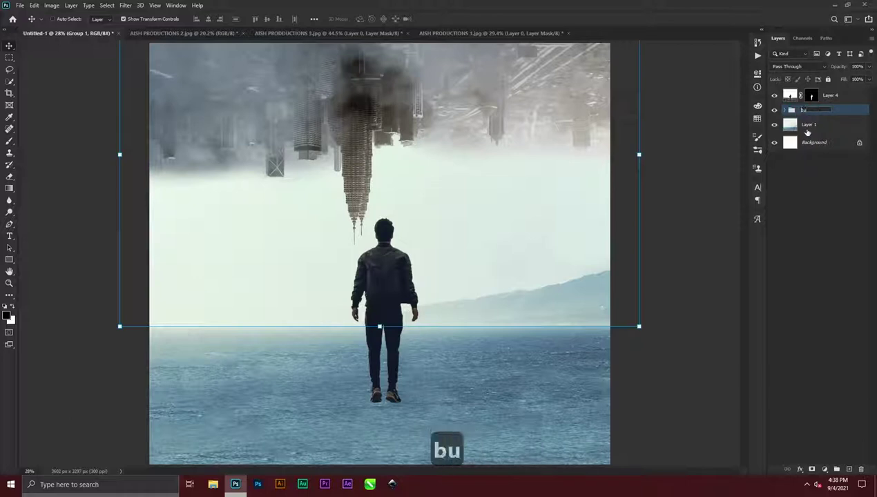
{"action": "type", "text": "ildin"}
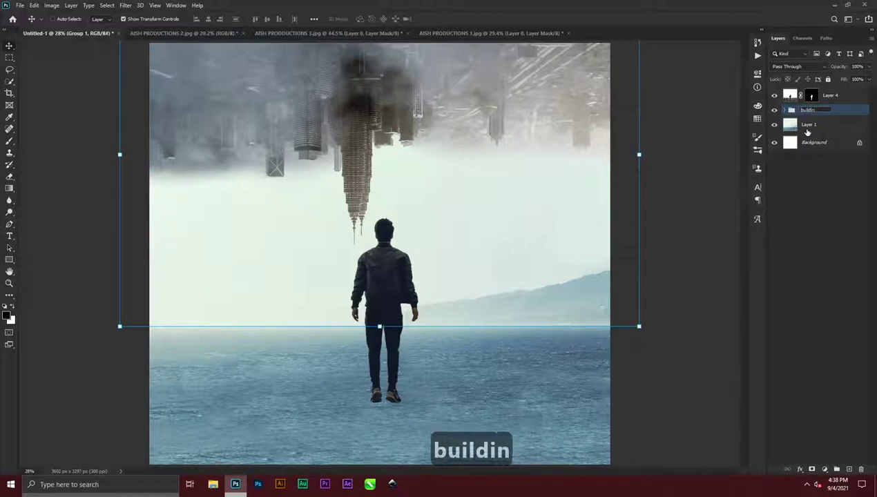
{"action": "type", "text": "gs"}
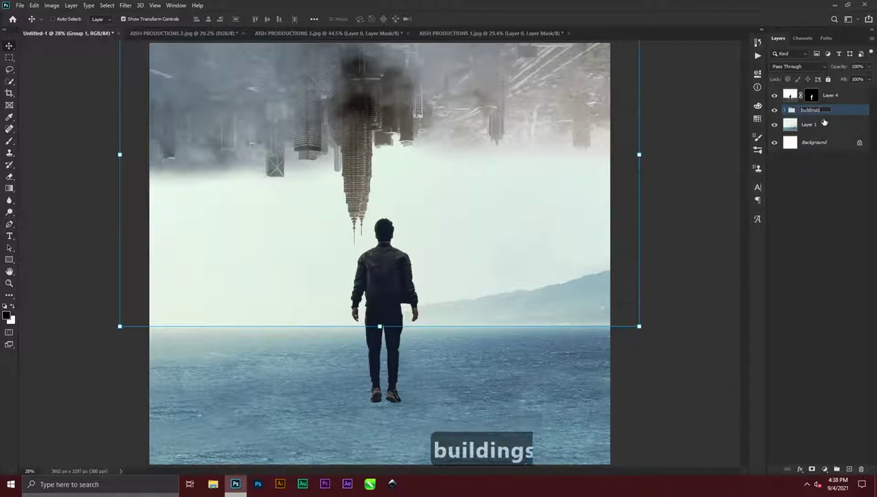
{"action": "key", "text": "Return"}
Create a group named sea above Layer 1, place Layer 1 inside it, and clear the layer selection
{"action": "left_click", "coordinate": [821, 125]}
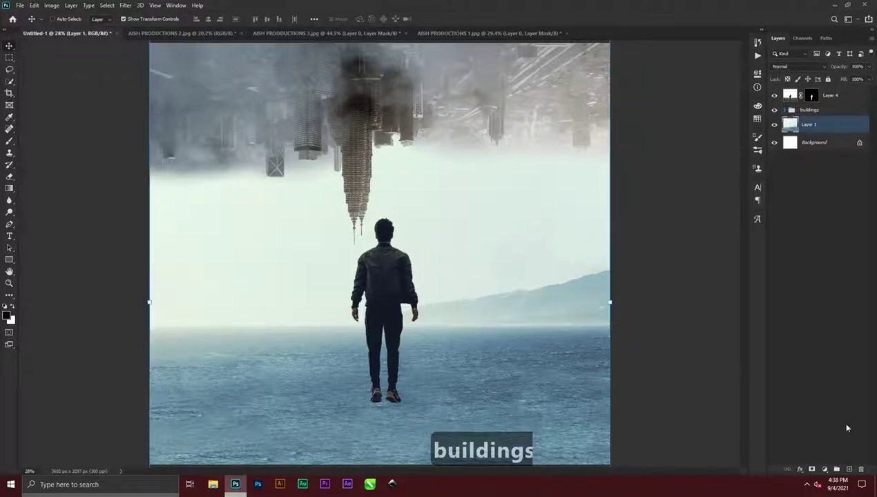
{"action": "left_click", "coordinate": [837, 470]}
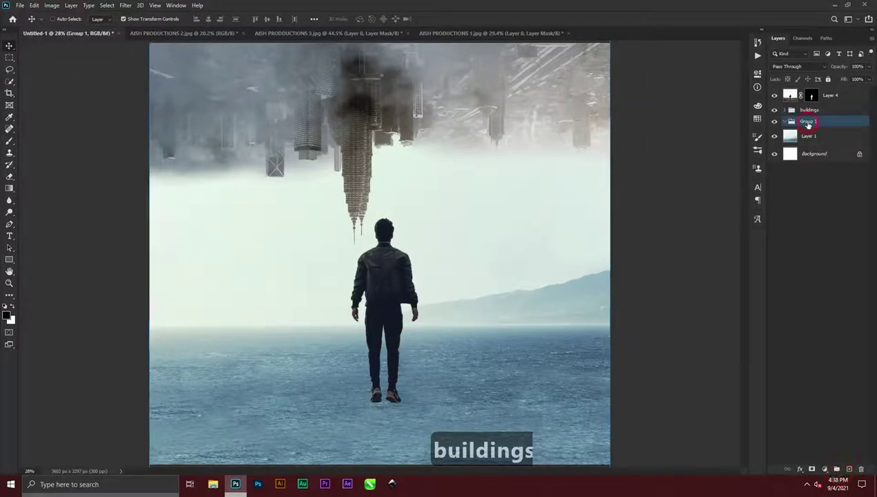
{"action": "double_click", "coordinate": [808, 122]}
{"action": "type", "text": "sea"}
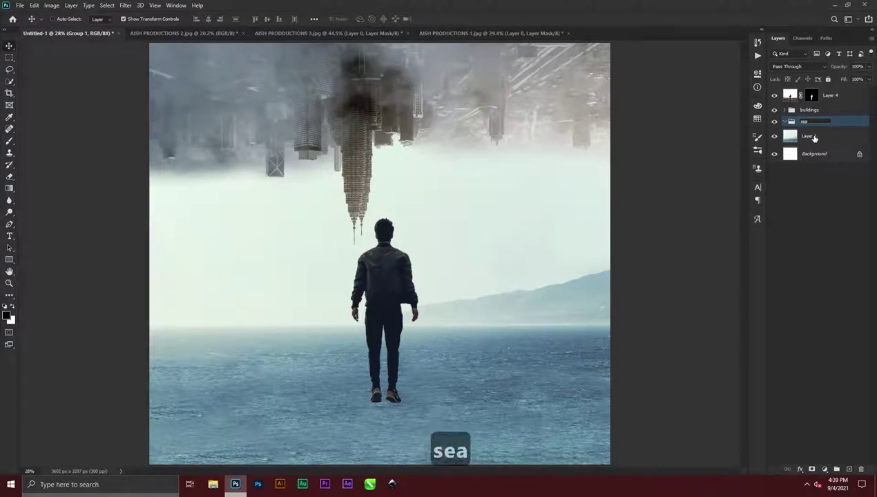
{"action": "key", "text": "Return"}
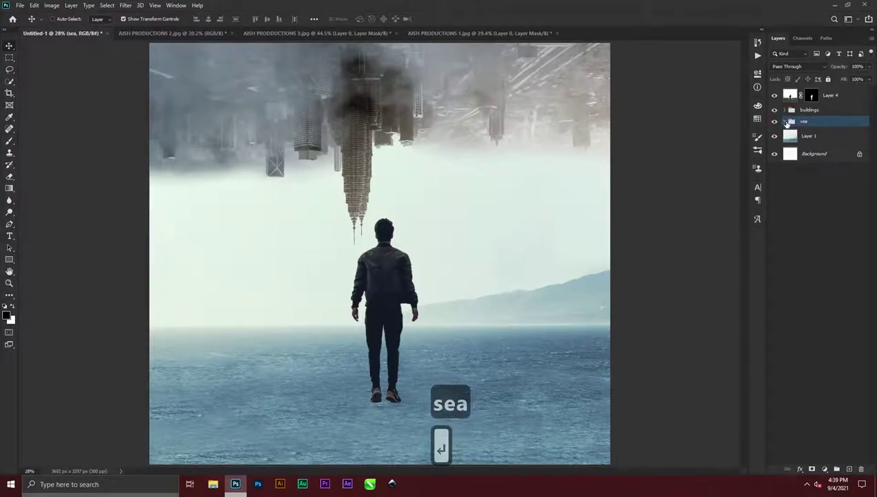
{"action": "left_click_drag", "start_coordinate": [802, 142], "coordinate": [803, 123]}
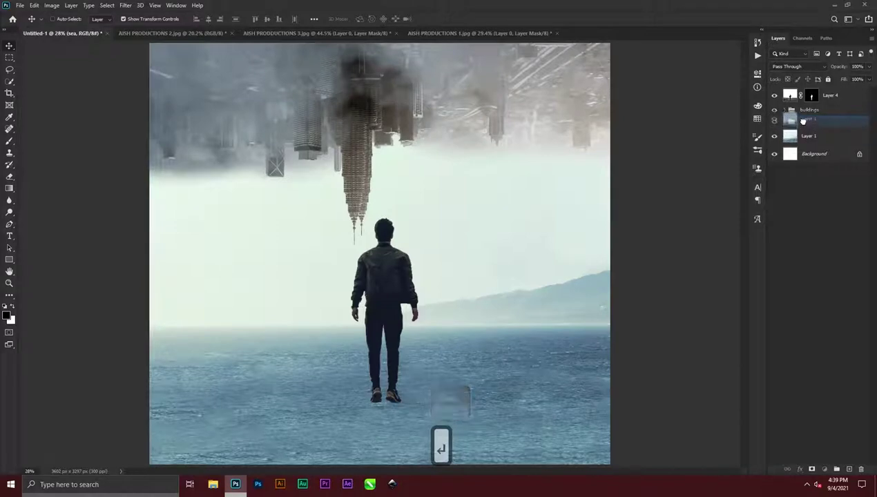
{"action": "left_click", "coordinate": [789, 219]}
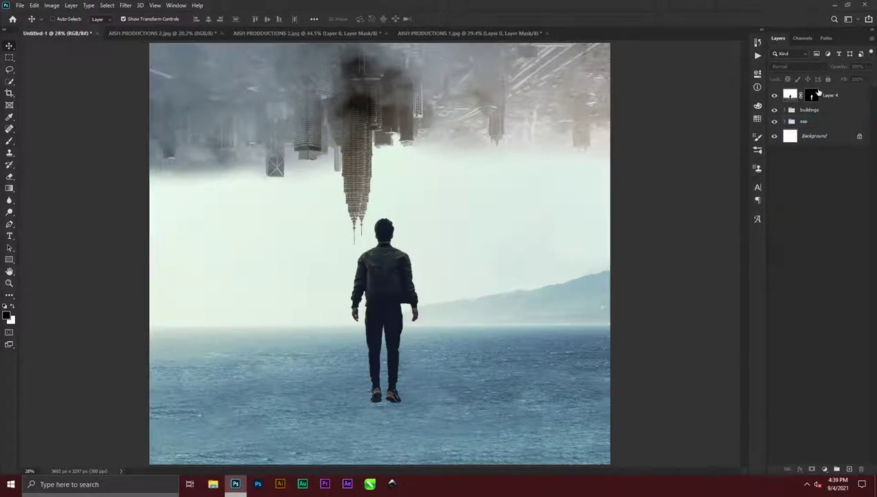
Convert the man's masked layer to a smart object
{"action": "left_click", "coordinate": [817, 97]}
{"action": "right_click", "coordinate": [841, 98]}
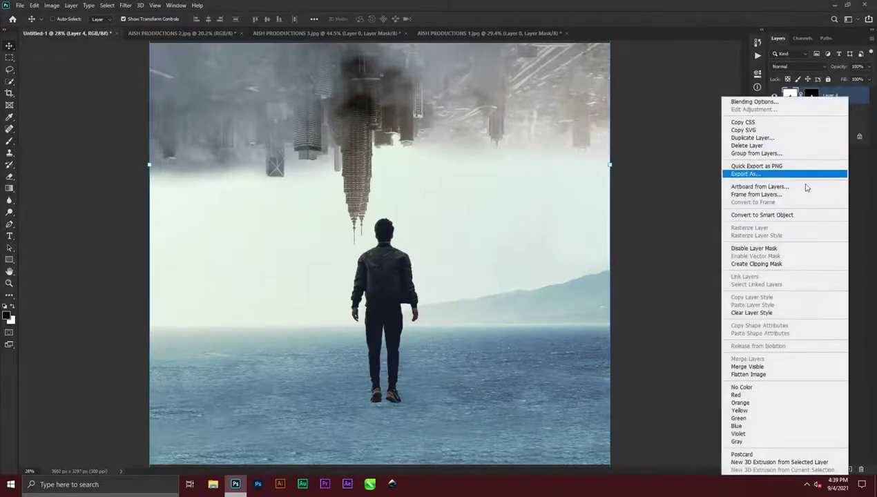
{"action": "left_click", "coordinate": [792, 214]}
Add a white Inner Glow to the man's layer with the source at Edge and the blend mode Soft Light
{"action": "left_click", "coordinate": [853, 96]}
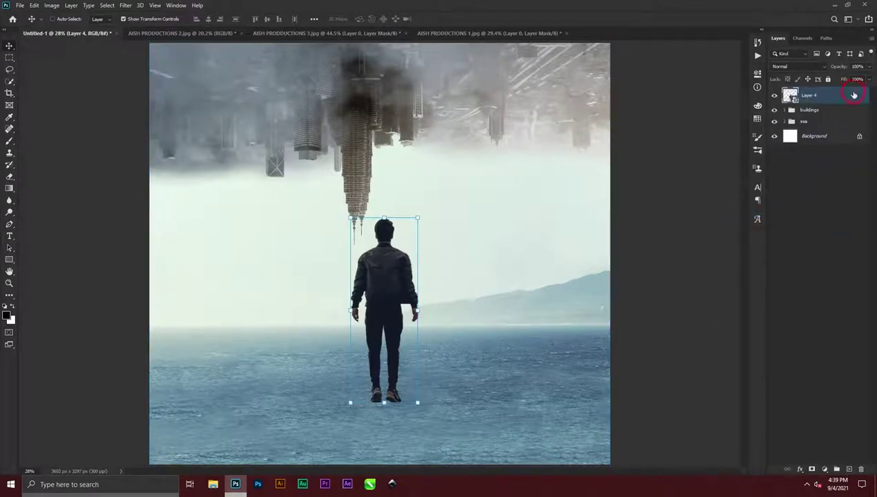
{"action": "double_click", "coordinate": [854, 95]}
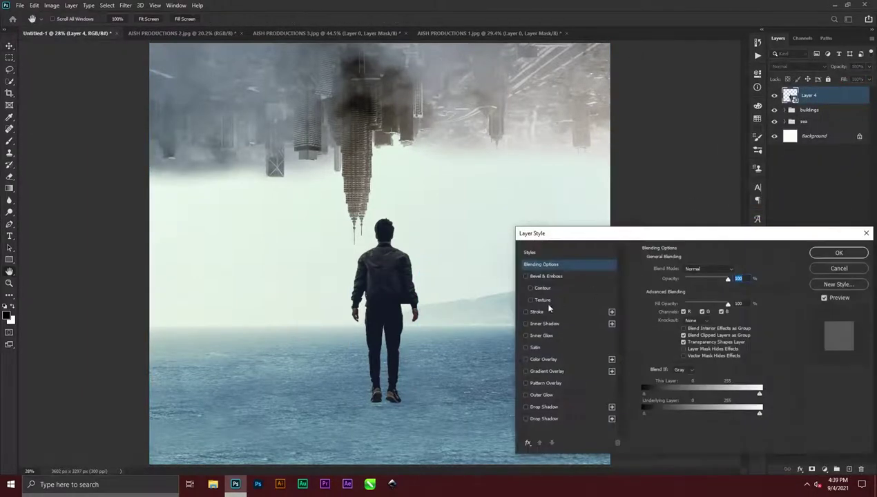
{"action": "left_click", "coordinate": [540, 336]}
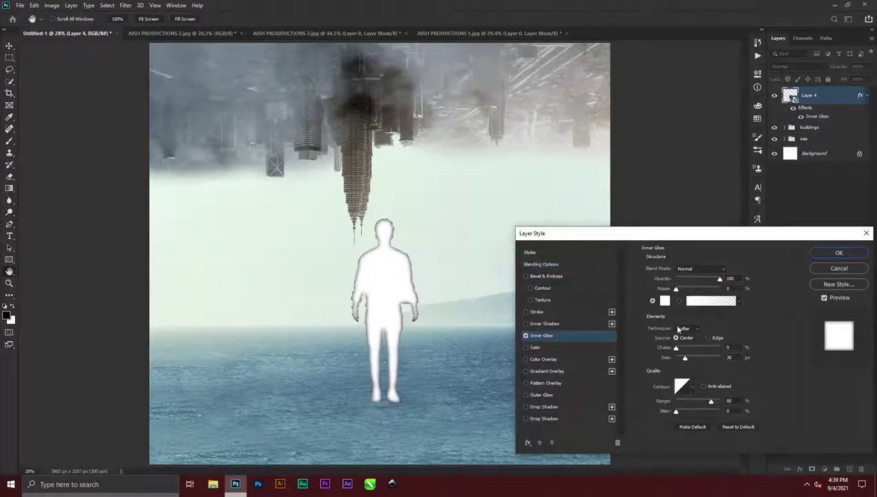
{"action": "left_click", "coordinate": [710, 338]}
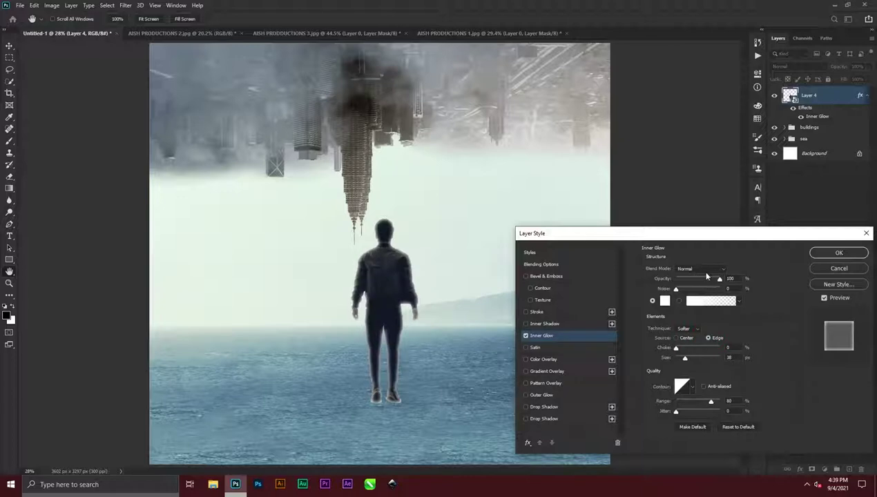
{"action": "left_click", "coordinate": [708, 268]}
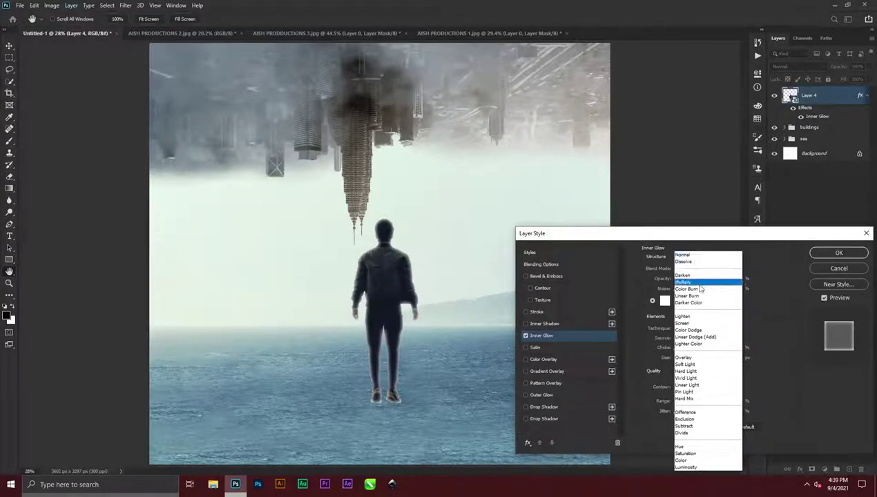
{"action": "left_click", "coordinate": [686, 364]}
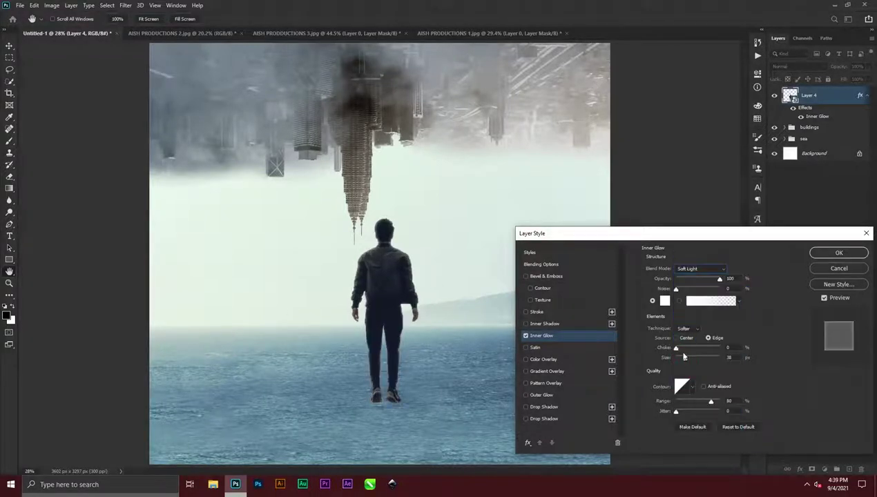
Set the Inner Glow's range to 37%, blend mode to Overlay and size to 51 px, check the man's edges and apply the style
{"action": "mouse_move", "coordinate": [700, 405]}
{"action": "left_mouse_down"}
{"action": "mouse_move", "coordinate": [665, 400]}
{"action": "mouse_move", "coordinate": [693, 400]}
{"action": "left_mouse_up"}
{"action": "left_click", "coordinate": [693, 270]}
{"action": "left_click", "coordinate": [686, 355]}
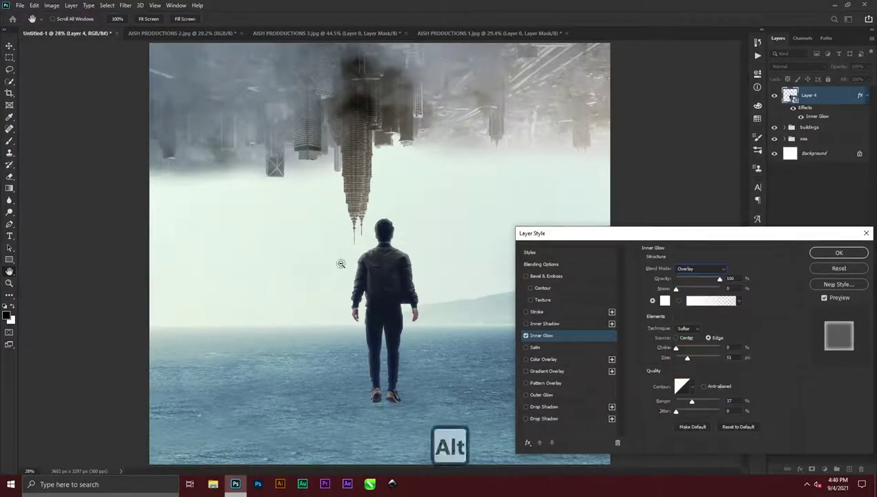
{"action": "scroll", "coordinate": [341, 262], "scroll_direction": "up", "scroll_amount": 6, "text": "alt"}
{"action": "scroll", "coordinate": [389, 292], "scroll_direction": "up", "scroll_amount": 2}
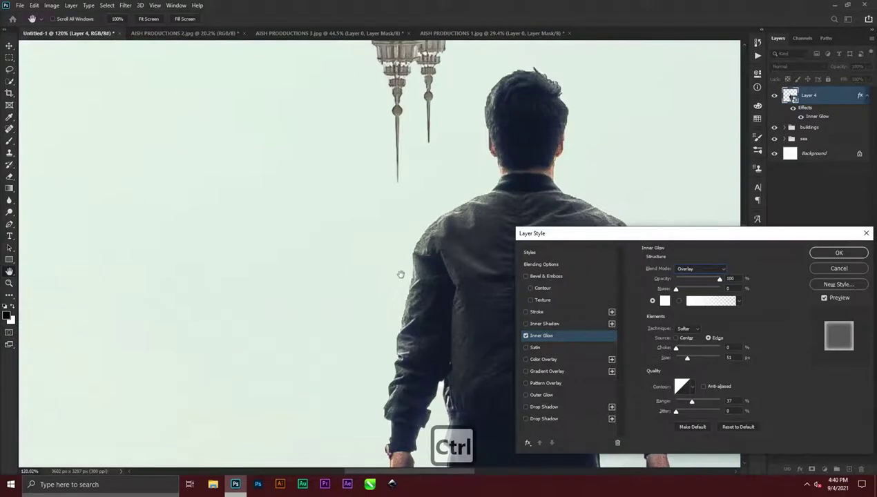
{"action": "left_click_drag", "start_coordinate": [418, 285], "coordinate": [229, 172]}
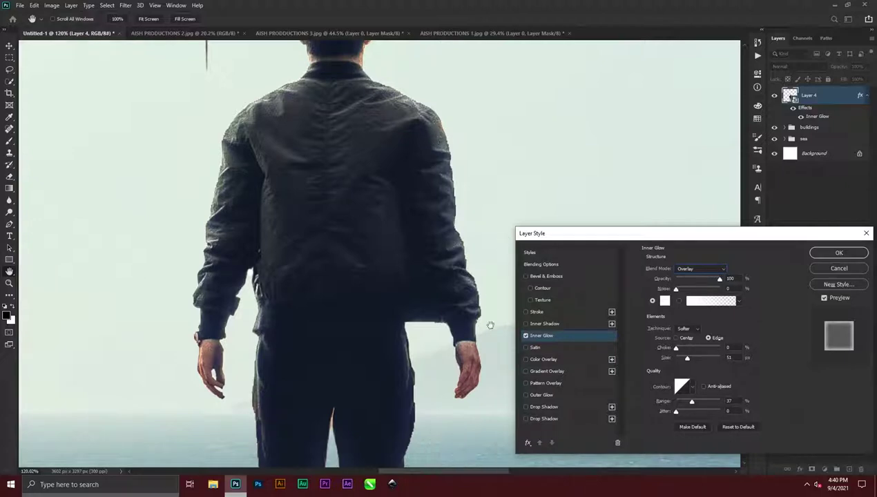
{"action": "left_click", "coordinate": [839, 254]}
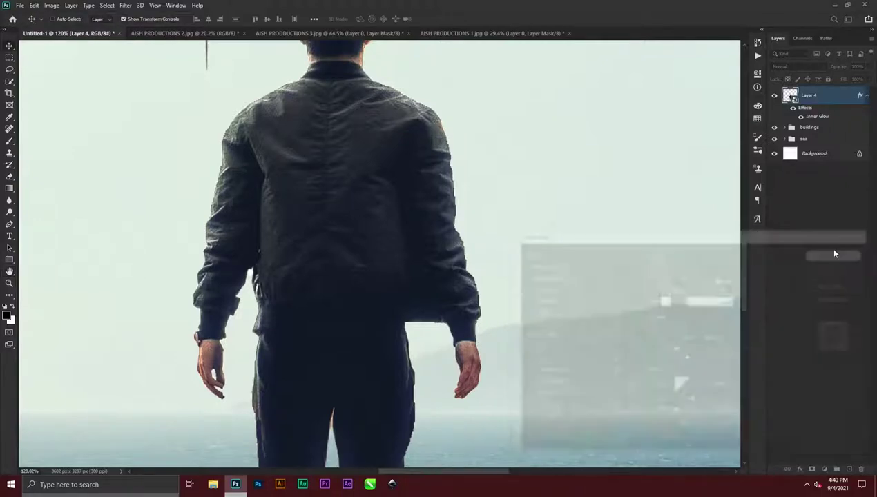
{"action": "scroll", "coordinate": [405, 187], "scroll_direction": "down", "scroll_amount": 5}
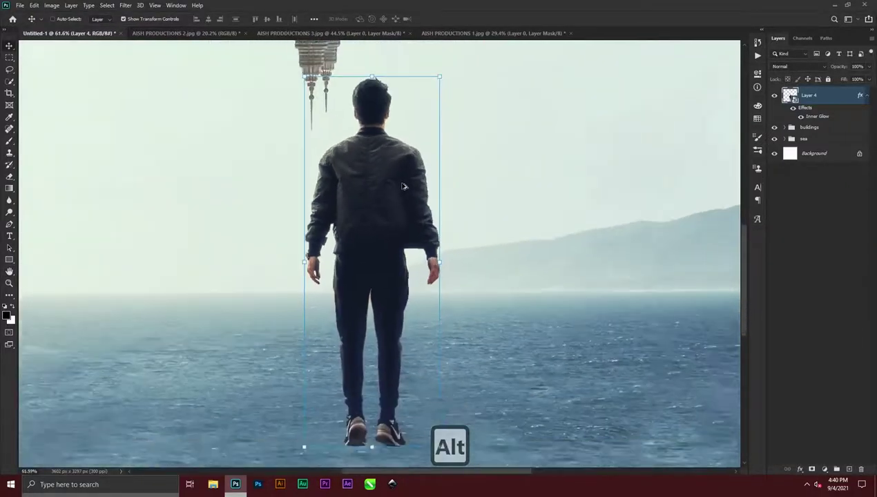
{"action": "key", "text": "ctrl"}
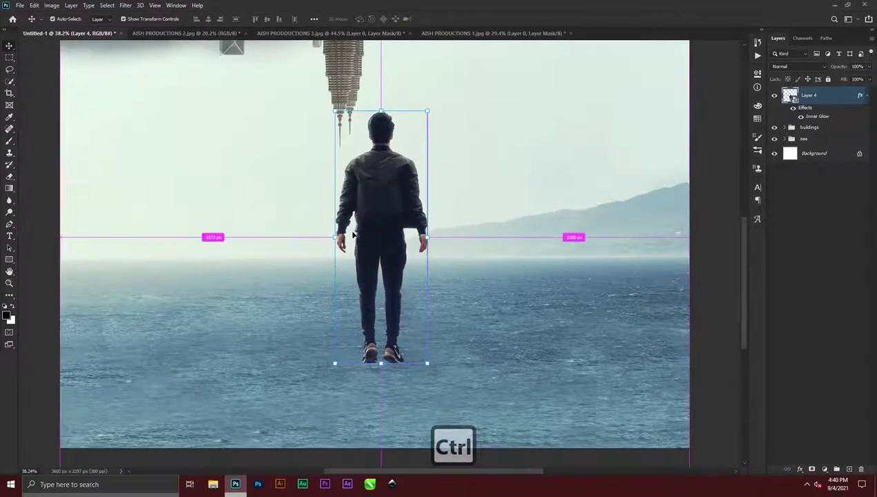
{"action": "scroll", "coordinate": [405, 194], "scroll_direction": "right", "scroll_amount": 2}
{"action": "scroll", "coordinate": [387, 201], "scroll_direction": "up", "scroll_amount": 8}
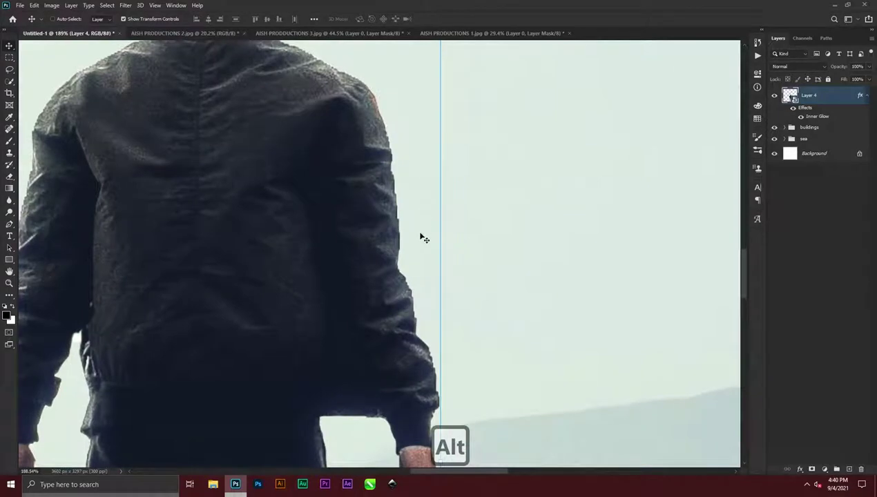
Add a layer mask to the man's layer and reduce the brush to a small, hard tip
{"action": "left_click", "coordinate": [808, 181]}
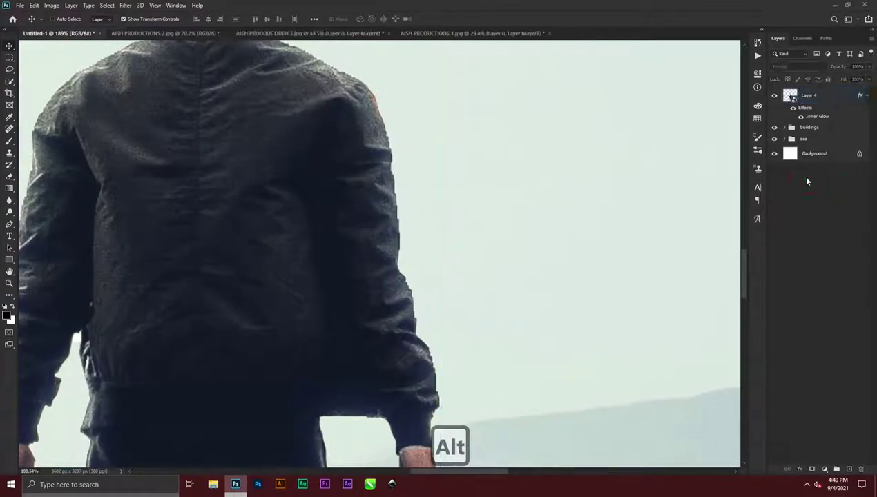
{"action": "left_click", "coordinate": [839, 95]}
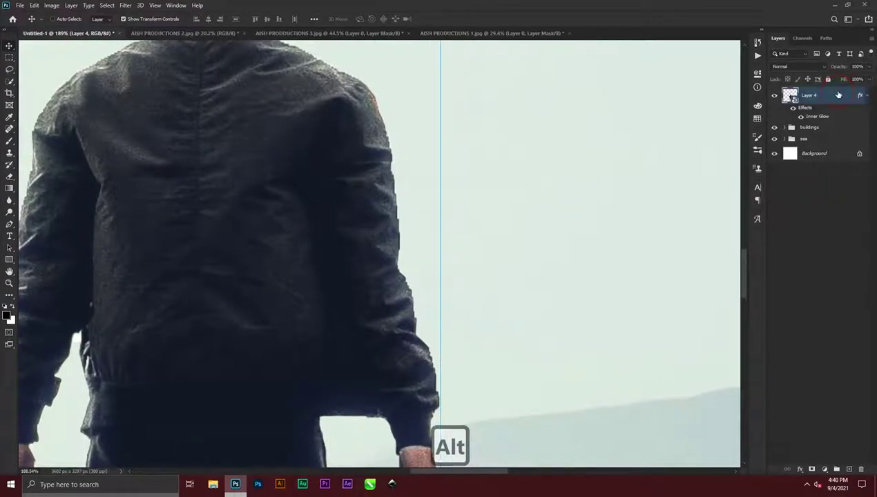
{"action": "left_click", "coordinate": [812, 471]}
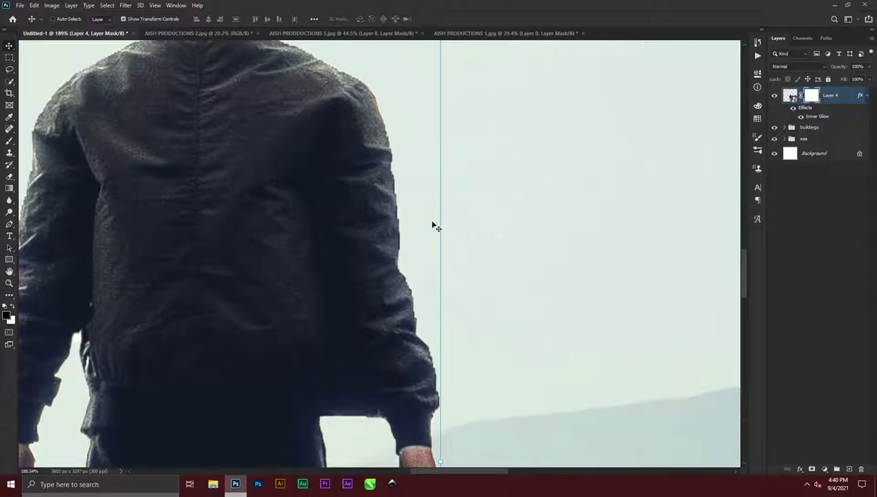
{"action": "key", "text": "b"}
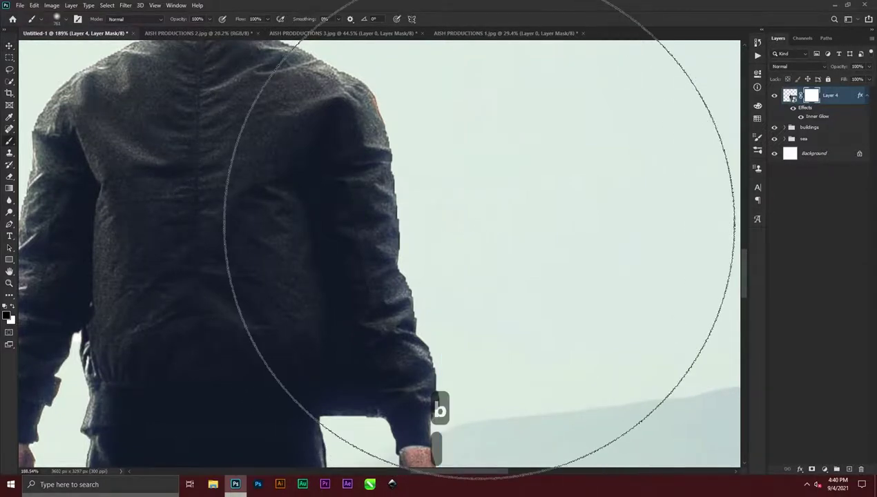
{"action": "mouse_move", "coordinate": [479, 223]}
{"action": "left_mouse_down"}
{"action": "mouse_move", "coordinate": [153, 245]}
{"action": "mouse_move", "coordinate": [165, 246]}
{"action": "mouse_move", "coordinate": [169, 235]}
{"action": "mouse_move", "coordinate": [180, 385]}
{"action": "left_mouse_up"}
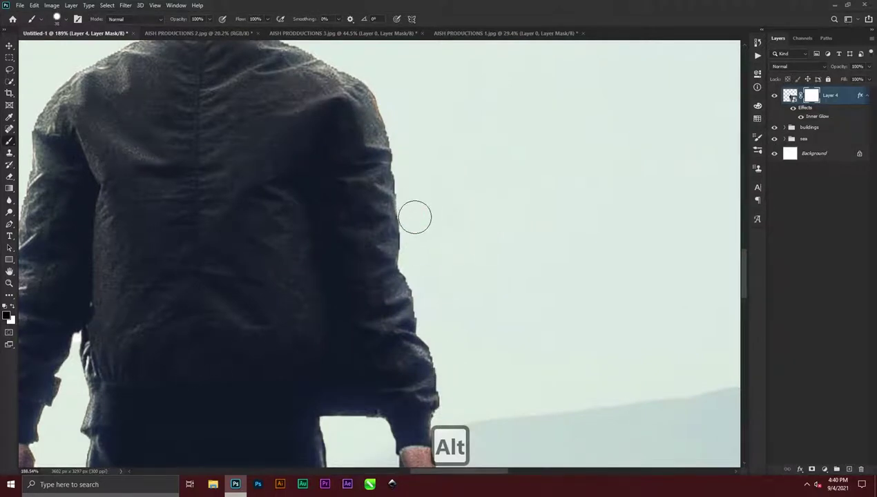
Paint black on the mask along the man's right sleeve and shoulder to clean up the jagged jacket edge
{"action": "mouse_move", "coordinate": [415, 217]}
{"action": "left_mouse_down"}
{"action": "mouse_move", "coordinate": [415, 266]}
{"action": "mouse_move", "coordinate": [455, 383]}
{"action": "mouse_move", "coordinate": [445, 364]}
{"action": "mouse_move", "coordinate": [453, 390]}
{"action": "left_mouse_up"}
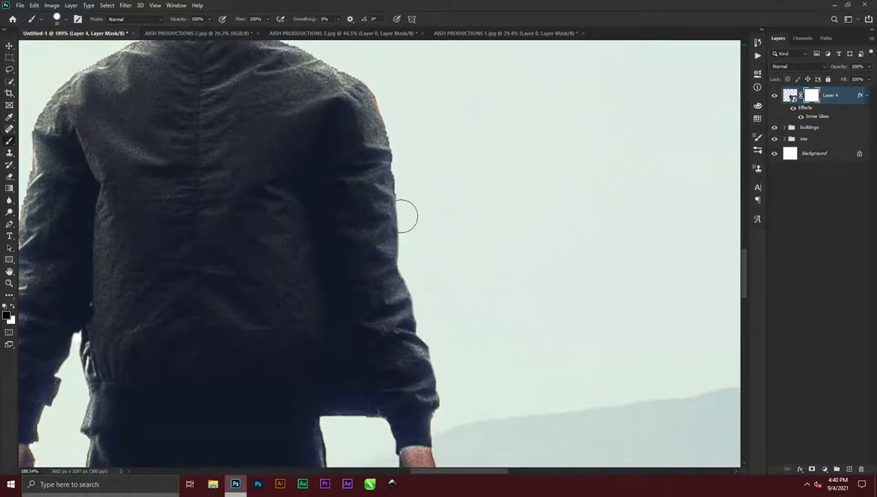
{"action": "scroll", "coordinate": [371, 250], "scroll_direction": "up", "scroll_amount": 3}
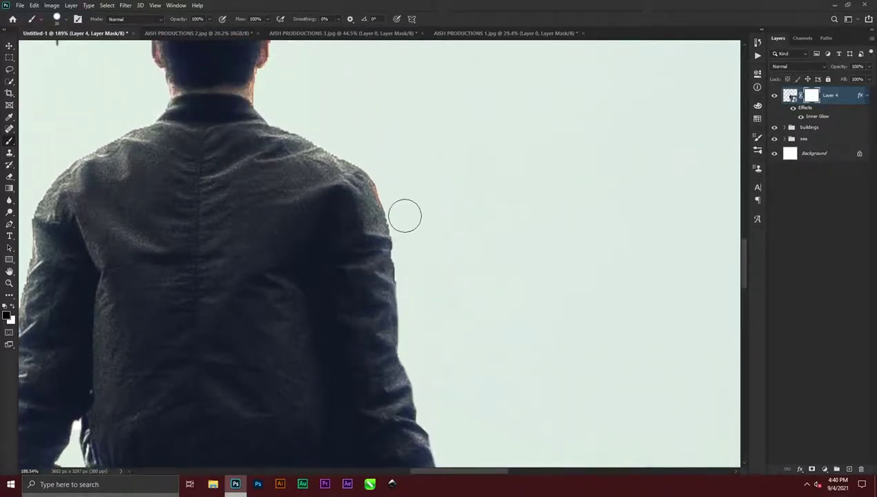
{"action": "left_click_drag", "start_coordinate": [404, 218], "coordinate": [408, 248]}
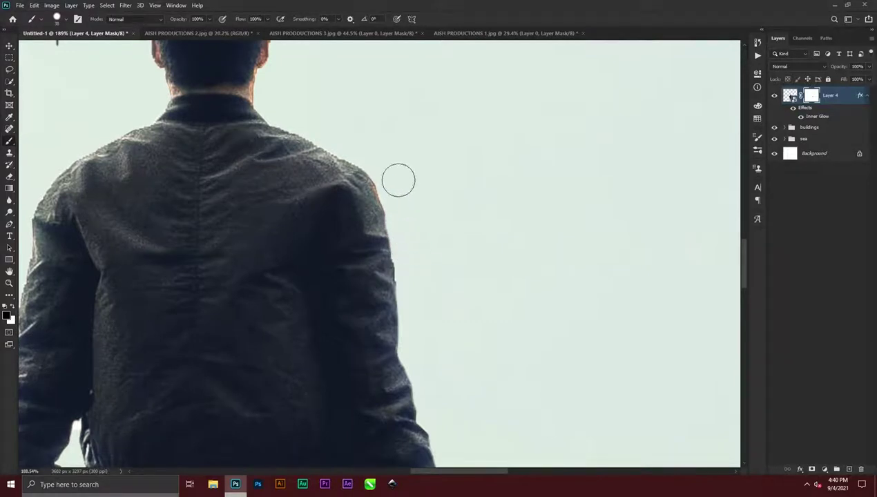
{"action": "key", "text": "ctrl+z"}
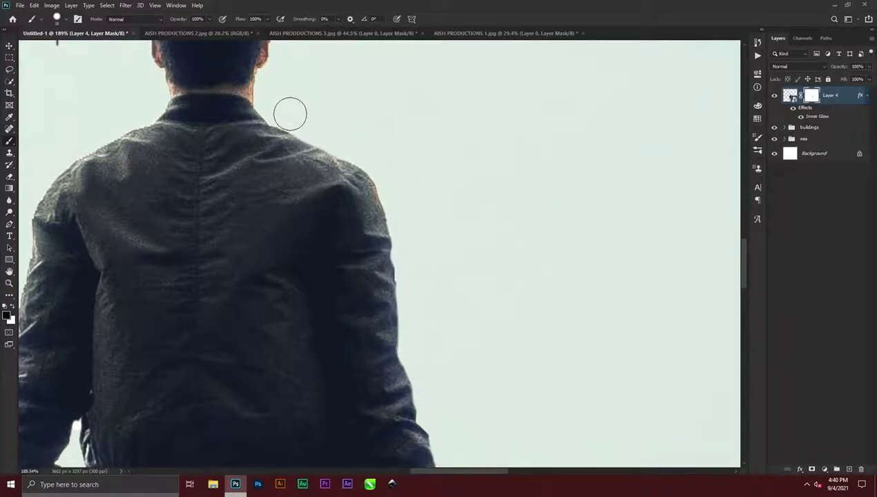
Refine the man's hair outline in Select and Mask with the Refine Edge brush and output it to the layer mask
{"action": "scroll", "coordinate": [272, 93], "scroll_direction": "up", "scroll_amount": 5}
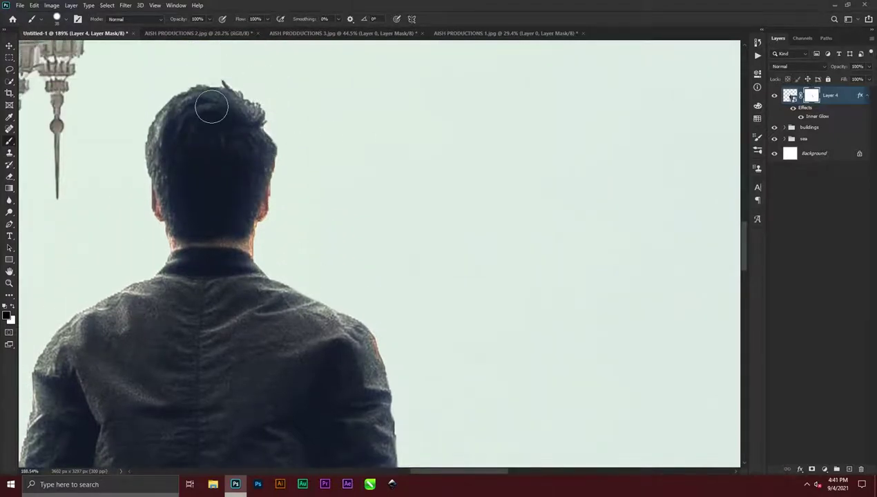
{"action": "double_click", "coordinate": [813, 97]}
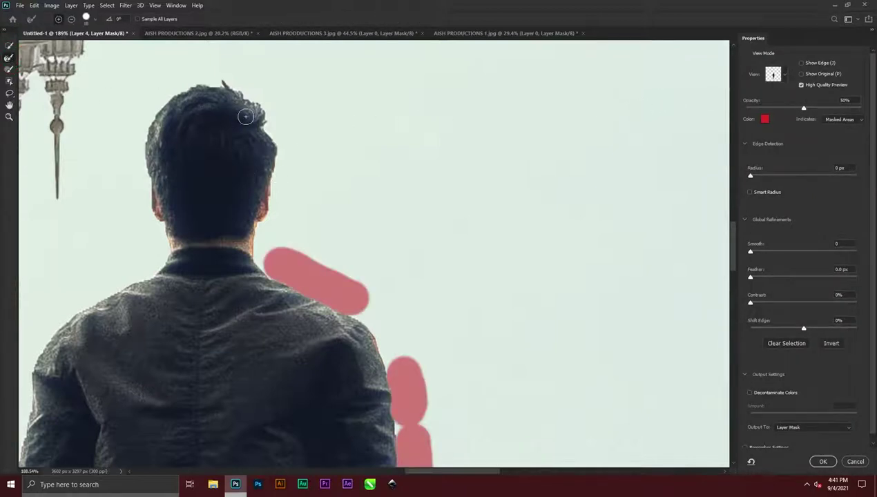
{"action": "mouse_move", "coordinate": [213, 86]}
{"action": "left_mouse_down"}
{"action": "mouse_move", "coordinate": [172, 91]}
{"action": "mouse_move", "coordinate": [149, 153]}
{"action": "left_mouse_up"}
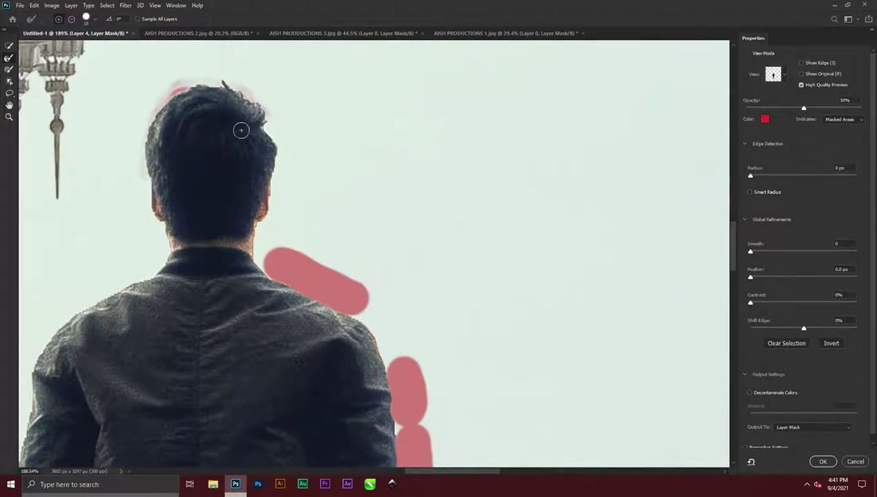
{"action": "mouse_move", "coordinate": [264, 127]}
{"action": "left_mouse_down"}
{"action": "mouse_move", "coordinate": [279, 153]}
{"action": "mouse_move", "coordinate": [268, 189]}
{"action": "left_mouse_up"}
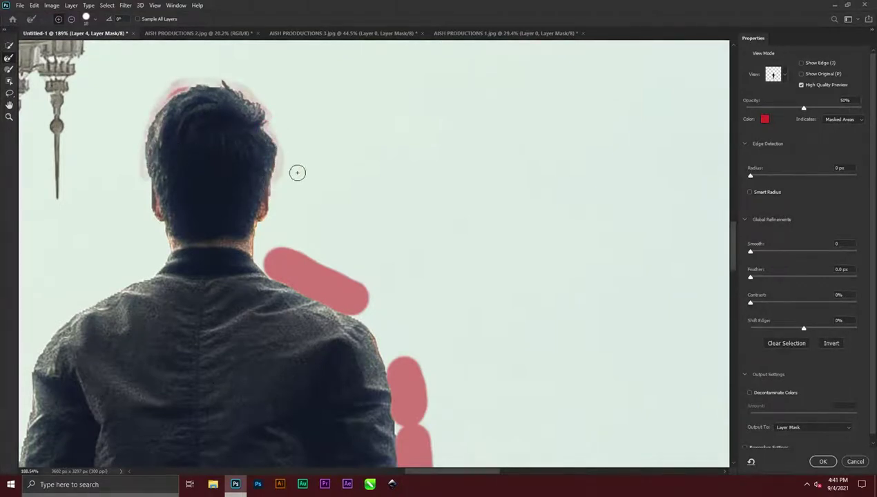
{"action": "left_click", "coordinate": [823, 462]}
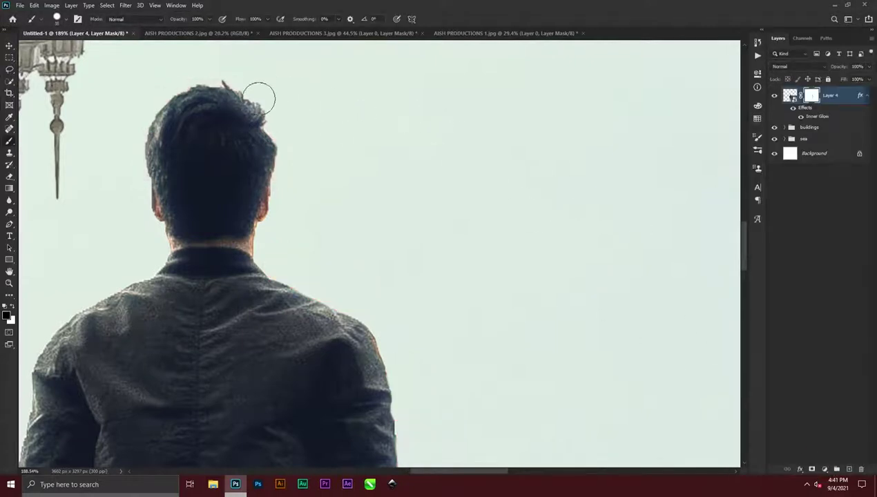
Examine the man's cut-out edges from head to shoes and how he sits in the whole composition
{"action": "scroll", "coordinate": [310, 242], "scroll_direction": "down", "scroll_amount": 1}
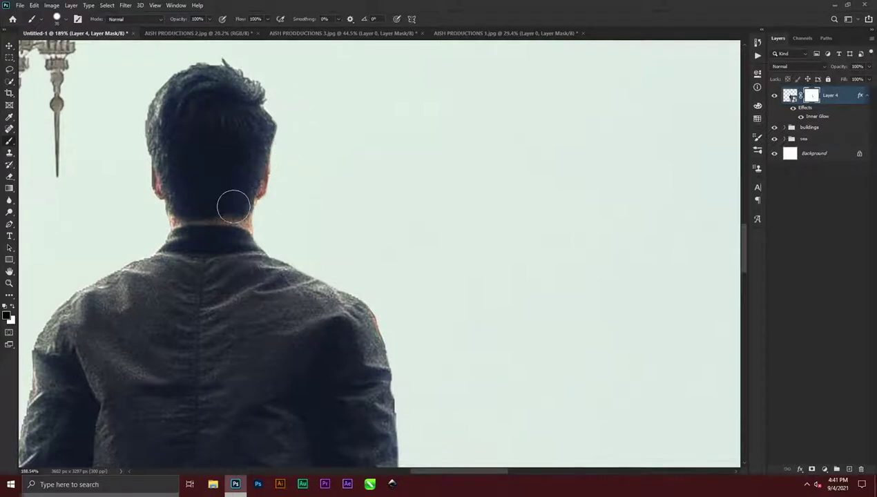
{"action": "key", "text": "alt"}
{"action": "scroll", "coordinate": [226, 221], "scroll_direction": "down", "scroll_amount": 6}
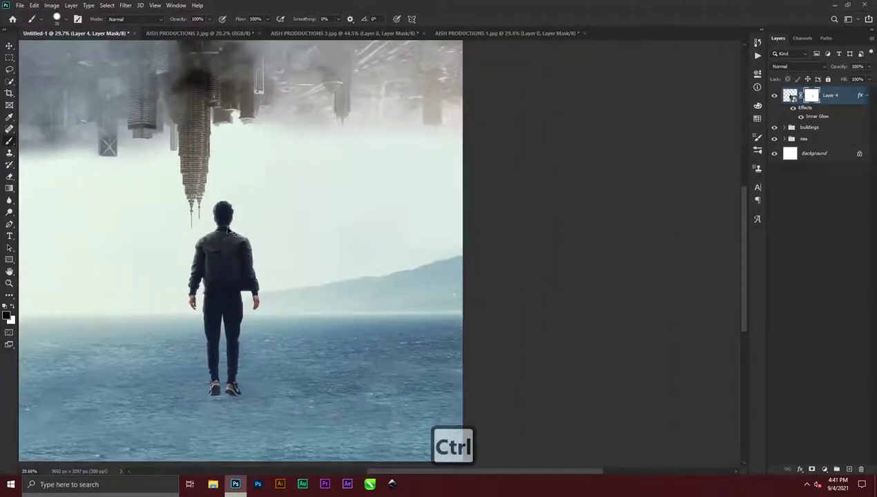
{"action": "scroll", "coordinate": [228, 232], "scroll_direction": "left", "scroll_amount": 2}
{"action": "scroll", "coordinate": [229, 226], "scroll_direction": "down", "scroll_amount": 1}
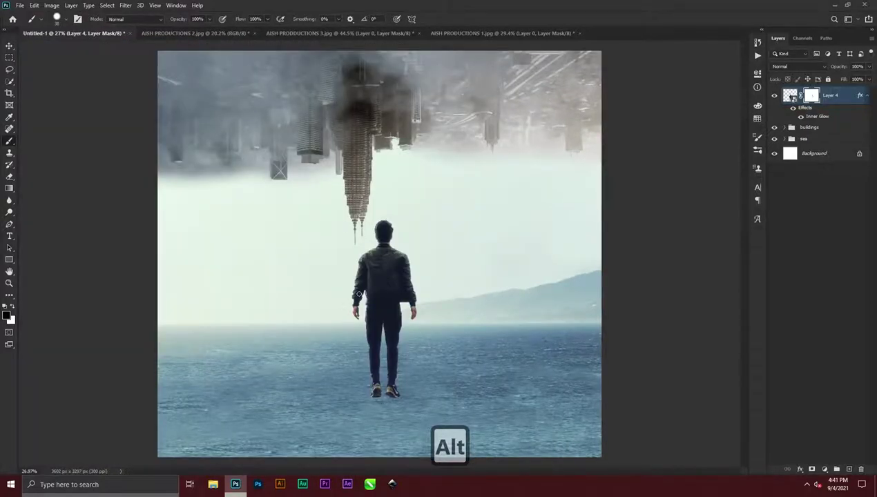
{"action": "scroll", "coordinate": [390, 407], "scroll_direction": "up", "scroll_amount": 4}
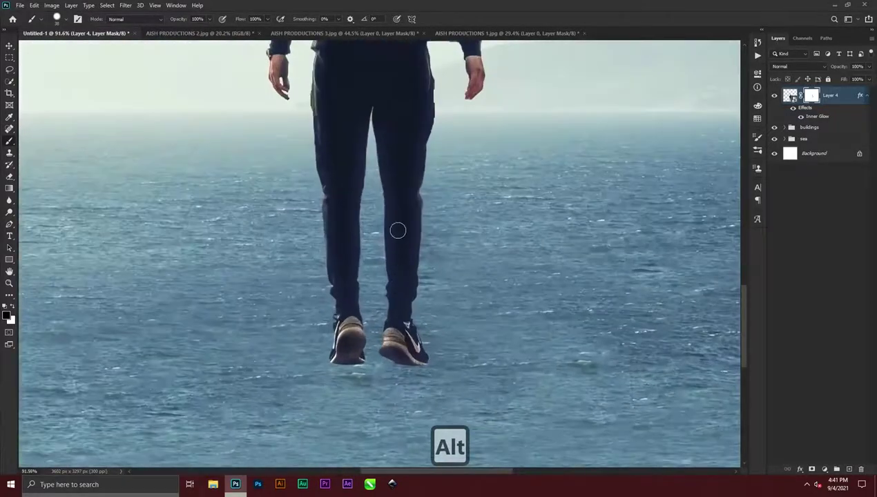
{"action": "scroll", "coordinate": [406, 343], "scroll_direction": "up", "scroll_amount": 10}
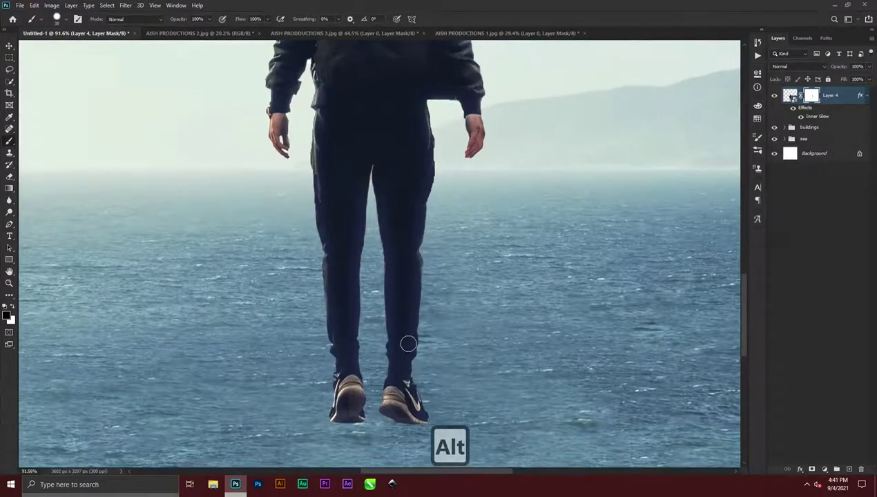
{"action": "scroll", "coordinate": [403, 358], "scroll_direction": "up", "scroll_amount": 3}
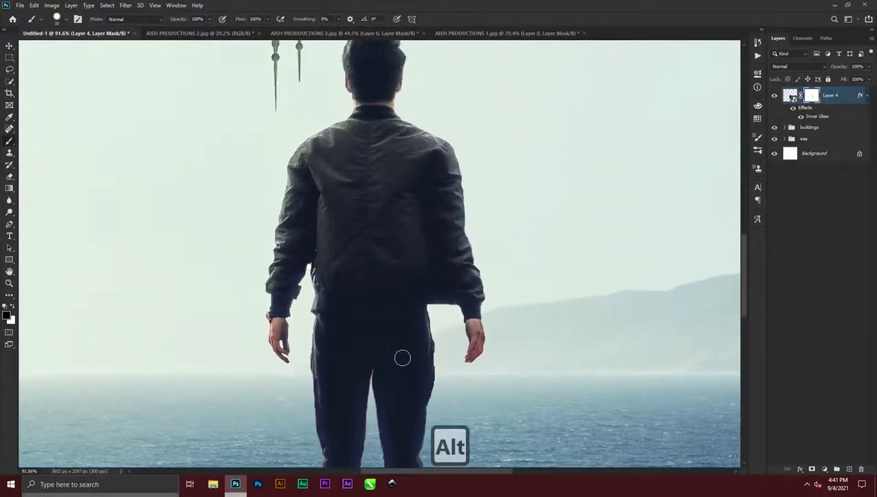
{"action": "scroll", "coordinate": [405, 358], "scroll_direction": "down", "scroll_amount": 1}
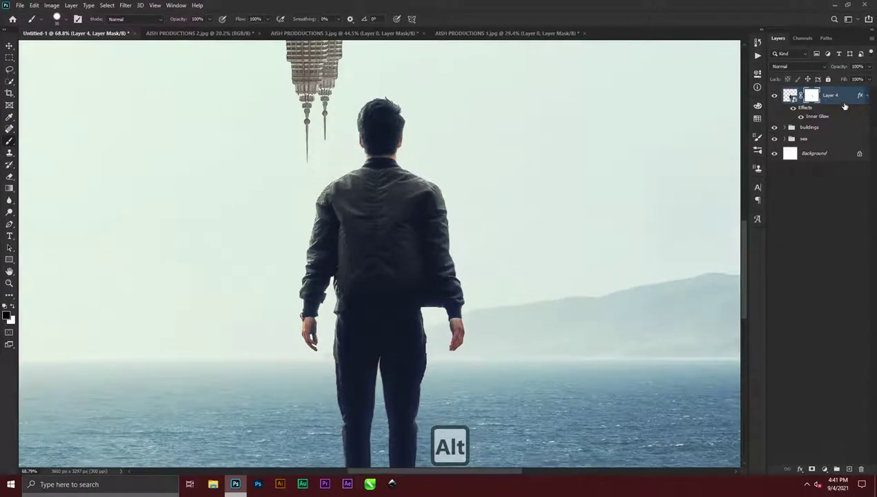
Separate the man's Inner Glow effect into its own clipped layer and select that layer
{"action": "right_click", "coordinate": [832, 120]}
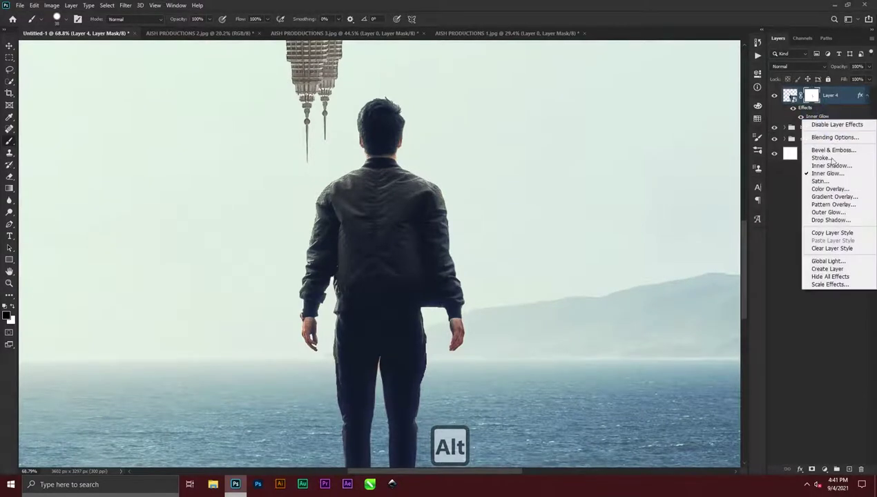
{"action": "left_click", "coordinate": [829, 268]}
{"action": "left_click", "coordinate": [830, 97]}
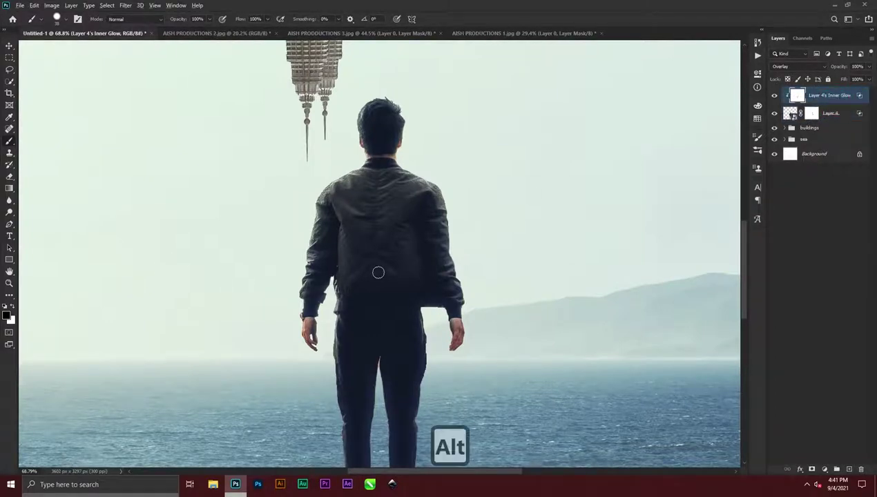
Add another Inner Glow to the man's layer with size 21 px and range 15%
{"action": "scroll", "coordinate": [378, 272], "scroll_direction": "down", "scroll_amount": 2}
{"action": "left_click", "coordinate": [851, 116]}
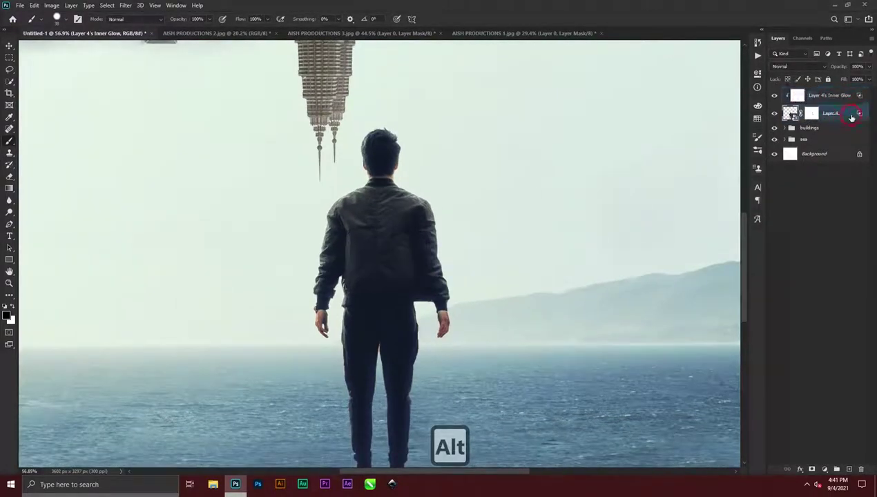
{"action": "double_click", "coordinate": [852, 116]}
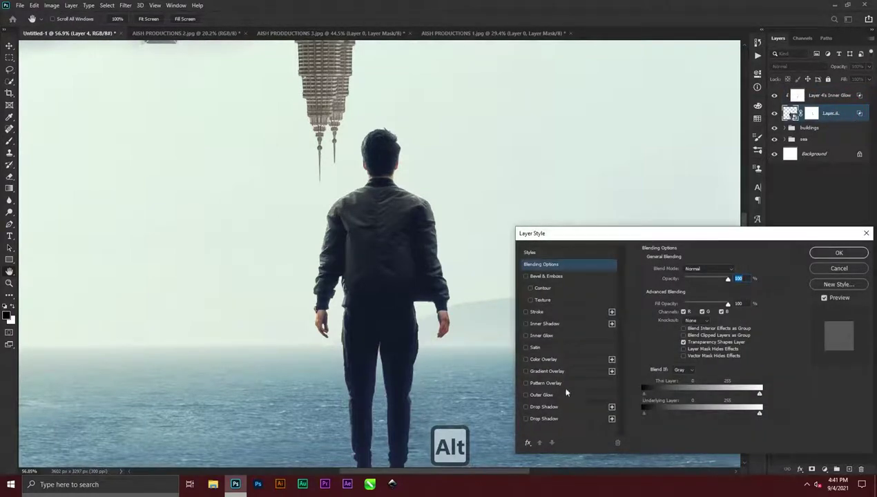
{"action": "left_click", "coordinate": [550, 337]}
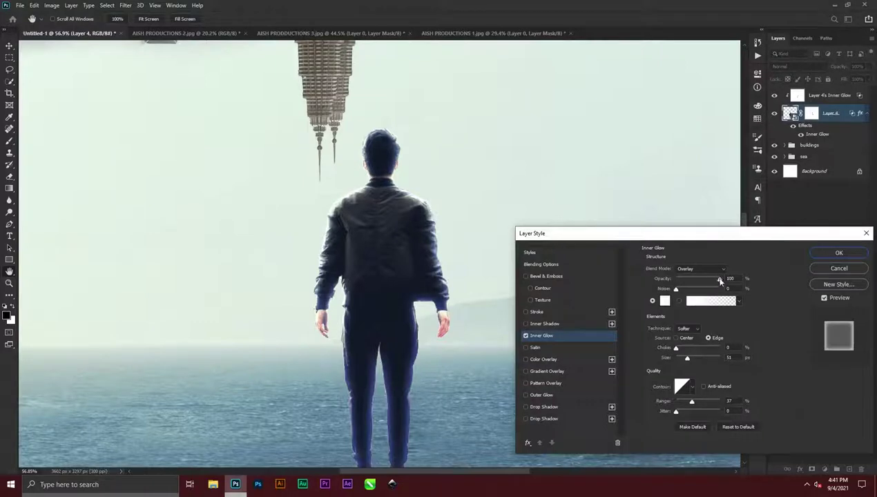
{"action": "left_click_drag", "start_coordinate": [687, 360], "coordinate": [683, 359]}
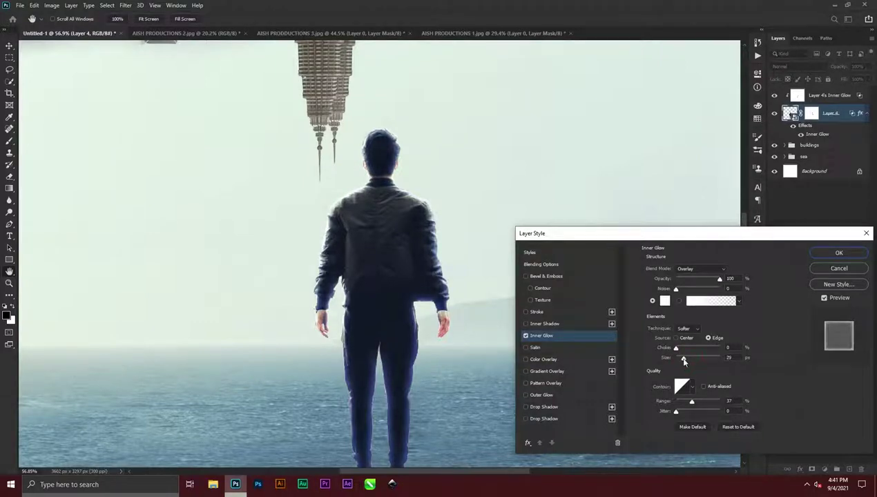
{"action": "left_click_drag", "start_coordinate": [691, 403], "coordinate": [683, 407]}
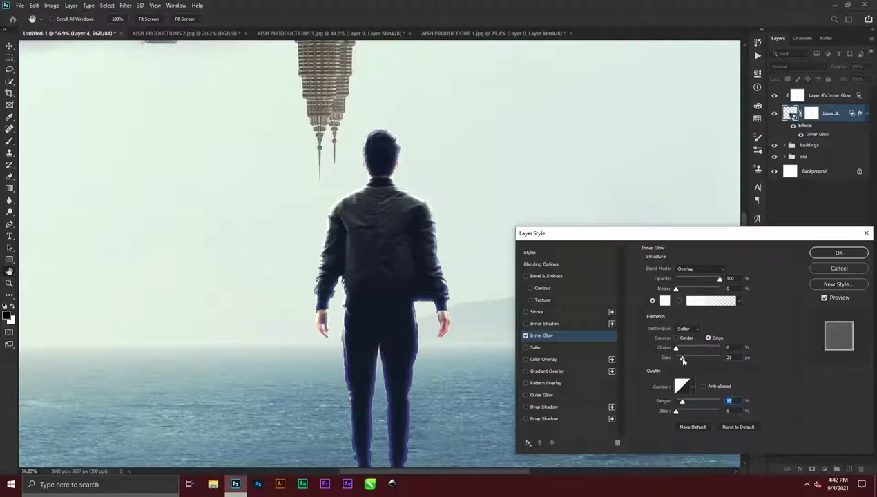
Set the new Inner Glow's blend mode to Normal, size to 6 px and range to 65%, and apply the style
{"action": "left_click", "coordinate": [690, 269]}
{"action": "left_click", "coordinate": [687, 253]}
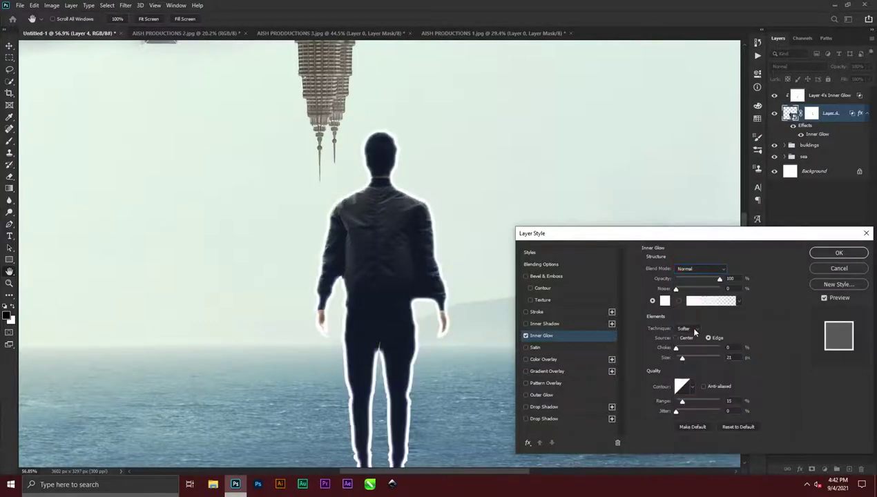
{"action": "left_click_drag", "start_coordinate": [681, 357], "coordinate": [681, 365]}
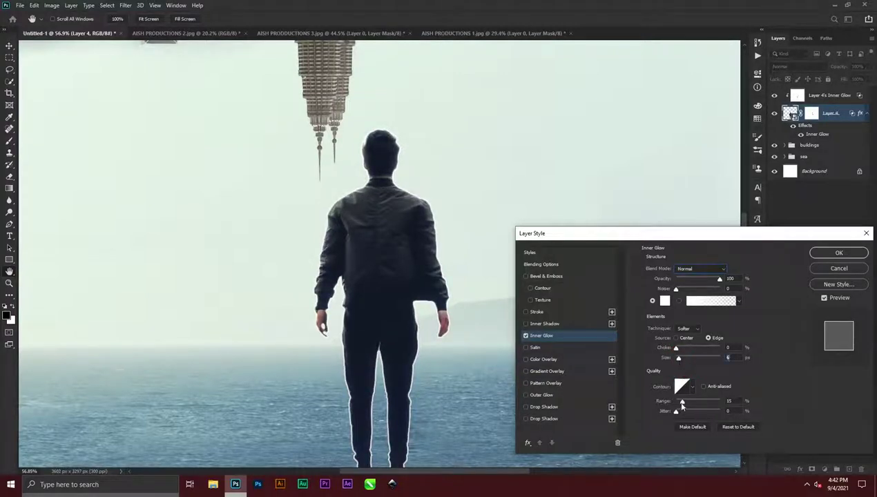
{"action": "left_click_drag", "start_coordinate": [681, 405], "coordinate": [704, 409]}
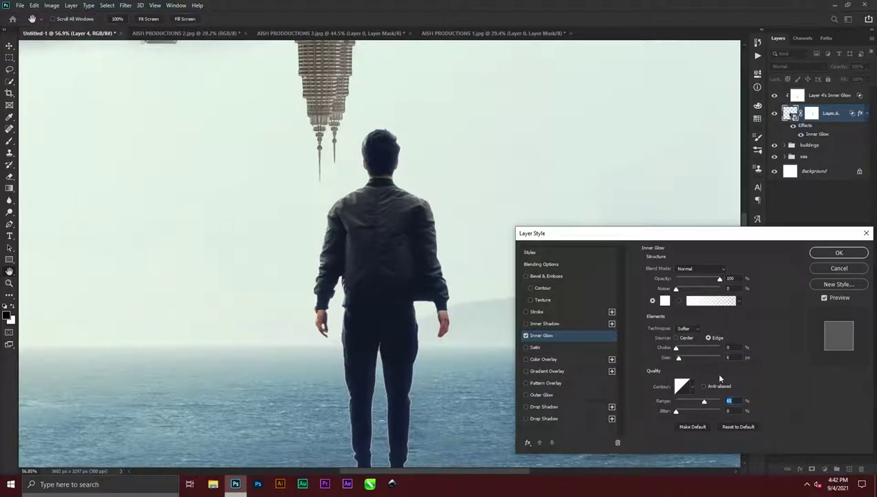
{"action": "left_click", "coordinate": [839, 253]}
Convert the man's new Inner Glow effect into its own clipped layer
{"action": "key", "text": "b"}
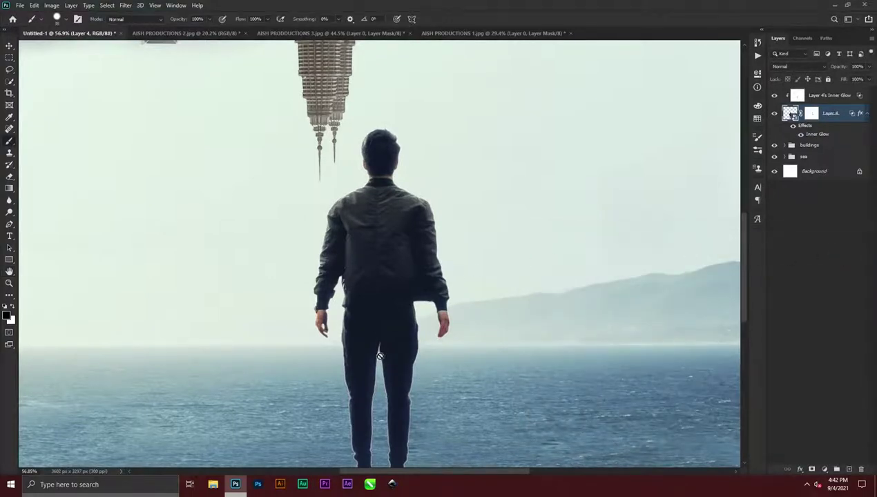
{"action": "scroll", "coordinate": [391, 377], "scroll_direction": "down", "scroll_amount": 4}
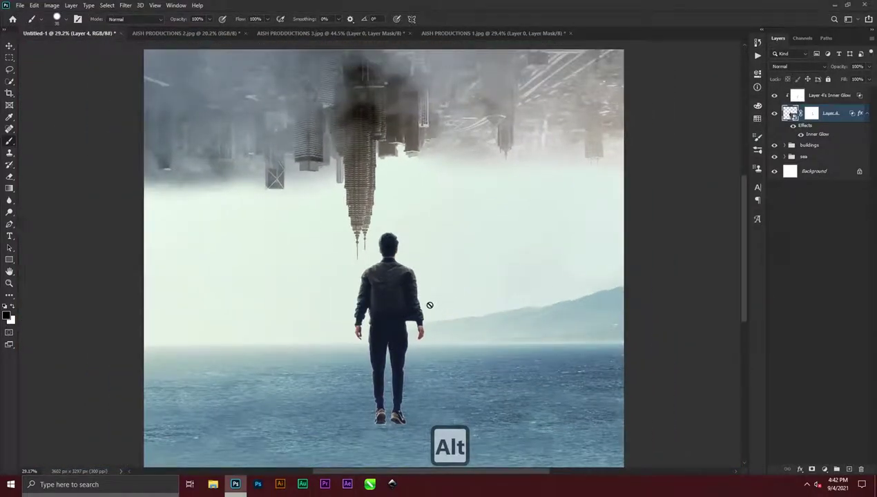
{"action": "scroll", "coordinate": [408, 391], "scroll_direction": "up", "scroll_amount": 5}
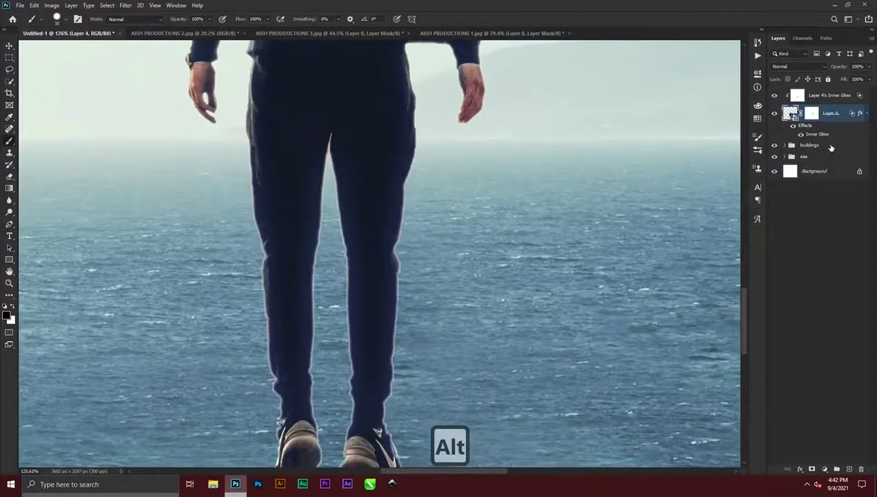
{"action": "right_click", "coordinate": [844, 121]}
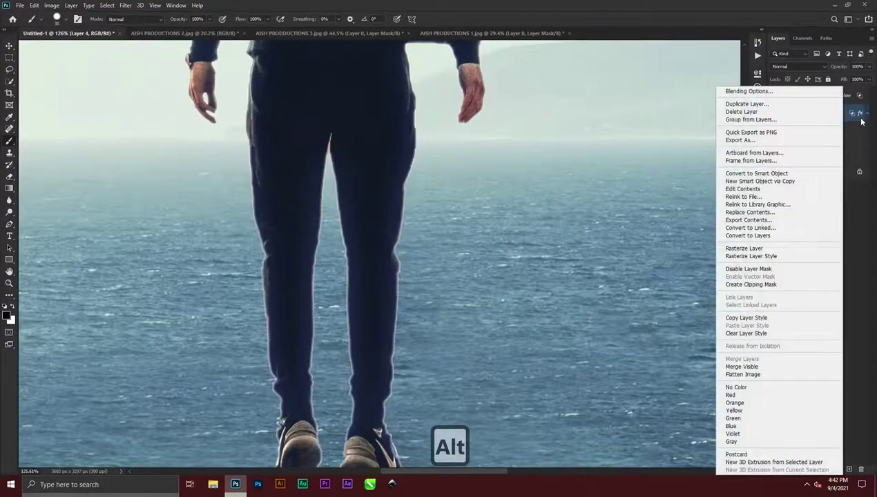
{"action": "right_click", "coordinate": [861, 116]}
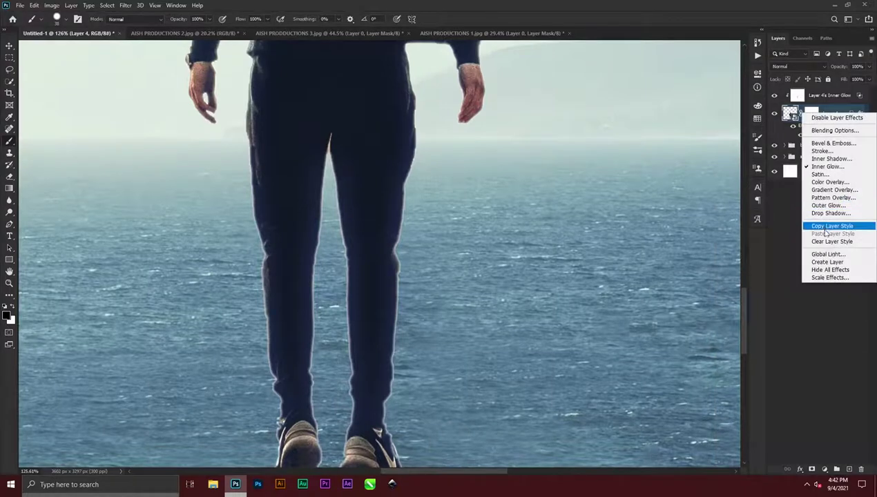
{"action": "left_click", "coordinate": [828, 262]}
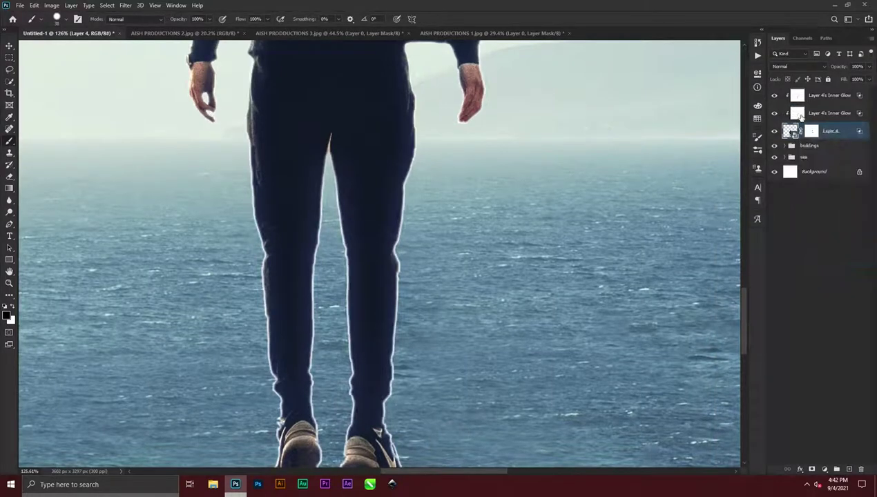
Lower the newly separated Inner Glow layer's opacity to 25% and deselect all layers
{"action": "left_click", "coordinate": [805, 117]}
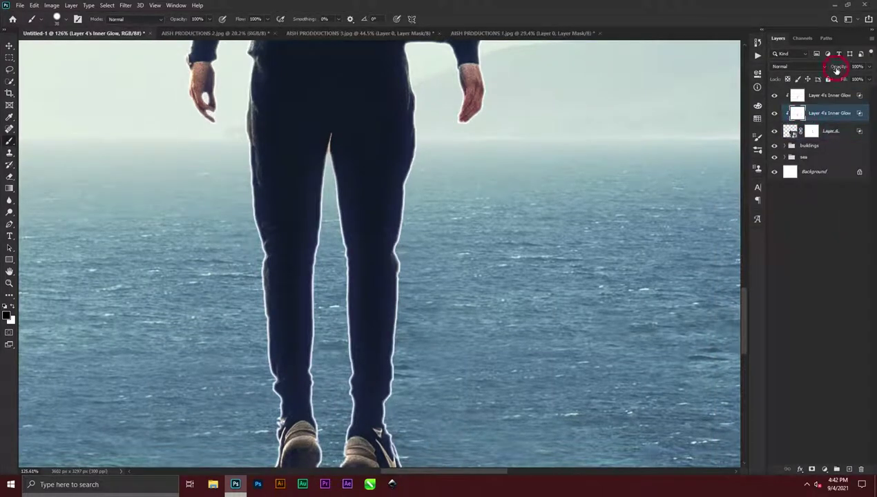
{"action": "left_click_drag", "start_coordinate": [836, 69], "coordinate": [822, 73]}
{"action": "scroll", "coordinate": [416, 222], "scroll_direction": "down", "scroll_amount": 1}
{"action": "scroll", "coordinate": [416, 223], "scroll_direction": "down", "scroll_amount": 8}
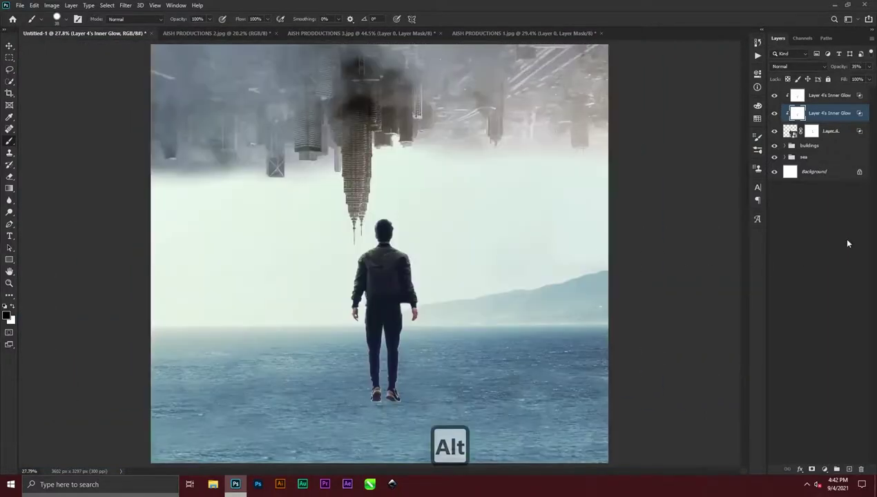
{"action": "left_click", "coordinate": [849, 243]}
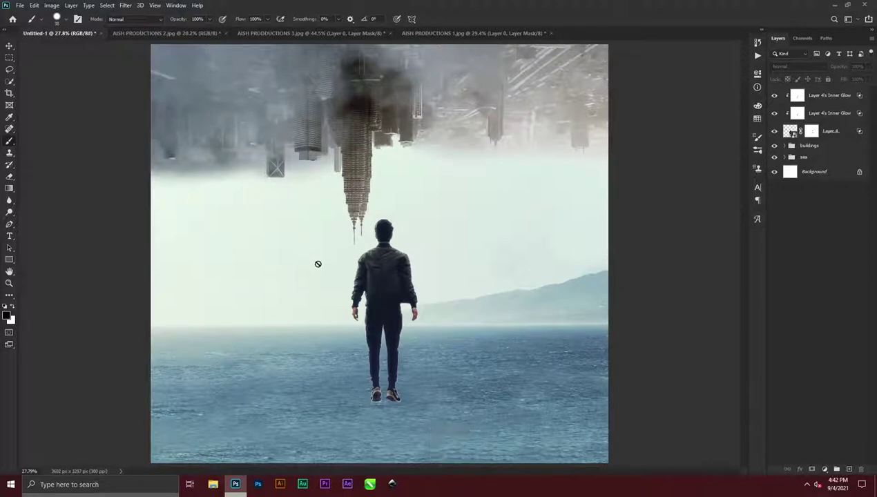
Add a new layer directly above the sea group and prepare a large soft white brush
{"action": "left_click", "coordinate": [806, 159]}
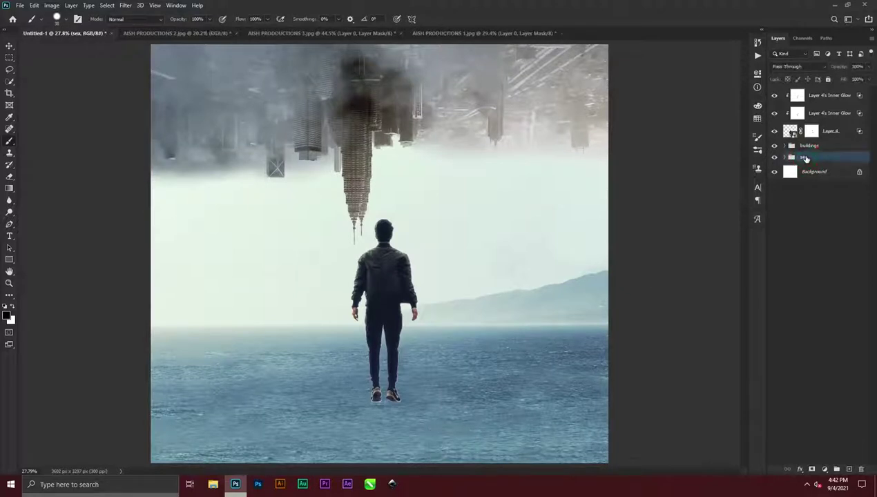
{"action": "left_click", "coordinate": [849, 469]}
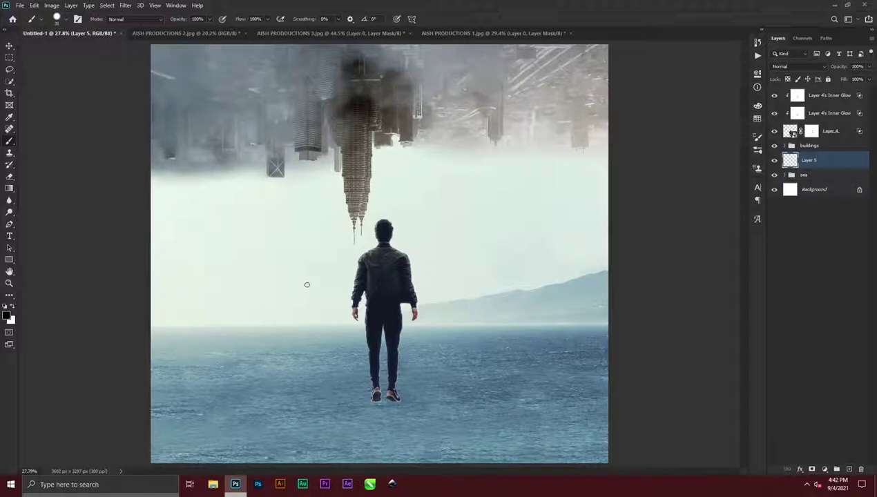
{"action": "key", "text": "b"}
{"action": "mouse_move", "coordinate": [312, 265]}
{"action": "left_mouse_down"}
{"action": "mouse_move", "coordinate": [344, 275]}
{"action": "mouse_move", "coordinate": [358, 129]}
{"action": "left_mouse_up"}
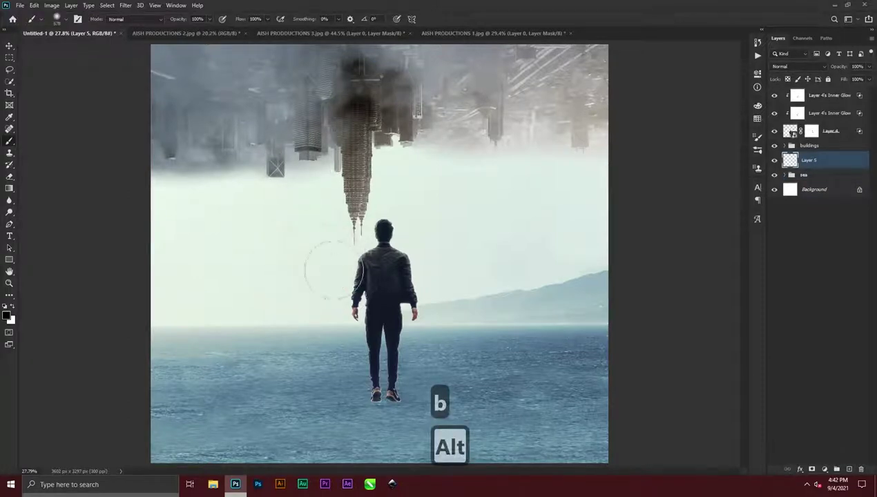
{"action": "key", "text": "x"}
Paint soft white haze across the sky and distant hills on the new layer and lower its opacity to 49%
{"action": "left_click_drag", "start_coordinate": [272, 269], "coordinate": [311, 269]}
{"action": "left_click_drag", "start_coordinate": [272, 270], "coordinate": [566, 196]}
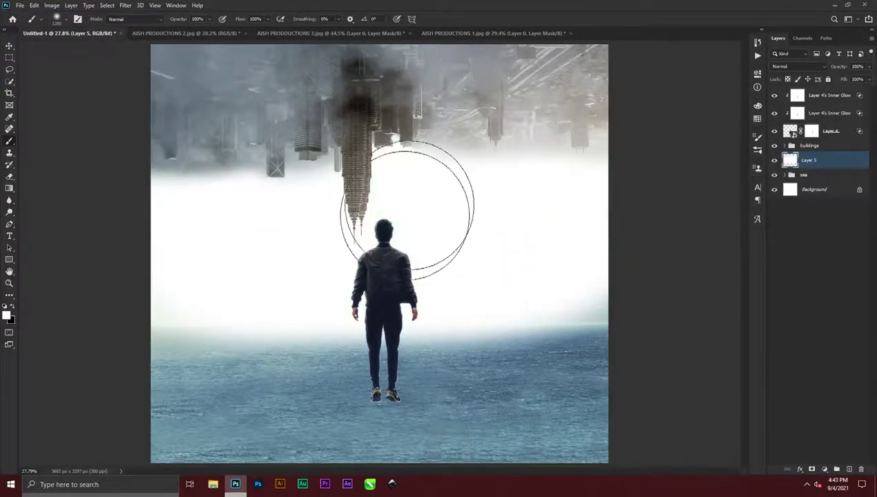
{"action": "key", "text": "ctrl+z"}
{"action": "left_click_drag", "start_coordinate": [406, 227], "coordinate": [373, 228]}
{"action": "mouse_move", "coordinate": [181, 190]}
{"action": "left_mouse_down"}
{"action": "mouse_move", "coordinate": [427, 155]}
{"action": "mouse_move", "coordinate": [577, 234]}
{"action": "mouse_move", "coordinate": [445, 259]}
{"action": "mouse_move", "coordinate": [254, 270]}
{"action": "mouse_move", "coordinate": [546, 199]}
{"action": "left_mouse_up"}
{"action": "left_click_drag", "start_coordinate": [435, 294], "coordinate": [546, 266]}
{"action": "key", "text": "ctrl+z"}
{"action": "mouse_move", "coordinate": [614, 260]}
{"action": "left_mouse_down"}
{"action": "mouse_move", "coordinate": [425, 256]}
{"action": "mouse_move", "coordinate": [433, 300]}
{"action": "left_mouse_up"}
{"action": "left_click_drag", "start_coordinate": [848, 66], "coordinate": [818, 67]}
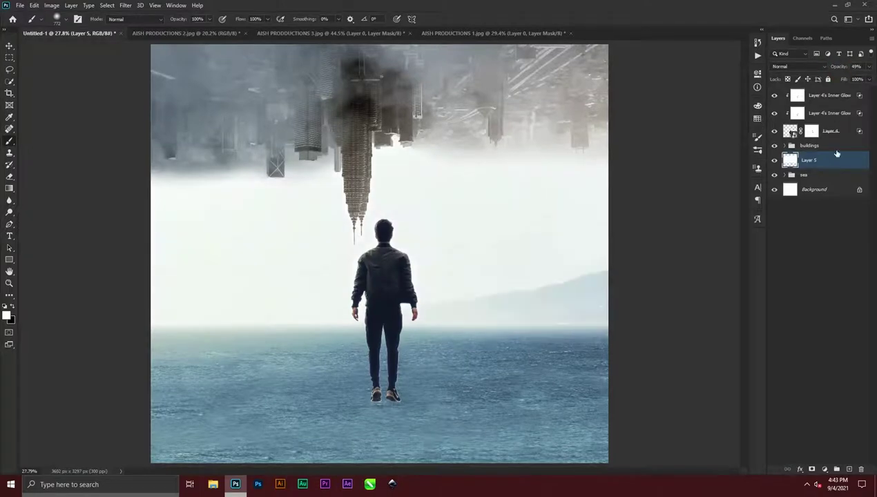
Add another layer above the first haze layer and brush more white light into the sky behind the man
{"action": "left_click", "coordinate": [849, 469]}
{"action": "mouse_move", "coordinate": [563, 207]}
{"action": "left_mouse_down"}
{"action": "mouse_move", "coordinate": [421, 192]}
{"action": "mouse_move", "coordinate": [537, 220]}
{"action": "mouse_move", "coordinate": [625, 273]}
{"action": "left_mouse_up"}
{"action": "key", "text": "ctrl+z"}
{"action": "mouse_move", "coordinate": [289, 225]}
{"action": "left_mouse_down"}
{"action": "mouse_move", "coordinate": [210, 184]}
{"action": "mouse_move", "coordinate": [442, 243]}
{"action": "mouse_move", "coordinate": [290, 154]}
{"action": "left_mouse_up"}
Try a black brush stroke over the sea, undo it and select the haze layer beneath for erasing
{"action": "key", "text": "x"}
{"action": "left_click_drag", "start_coordinate": [247, 367], "coordinate": [225, 375]}
{"action": "key", "text": "ctrl+z"}
{"action": "key", "text": "e"}
{"action": "key", "text": "alt+["}
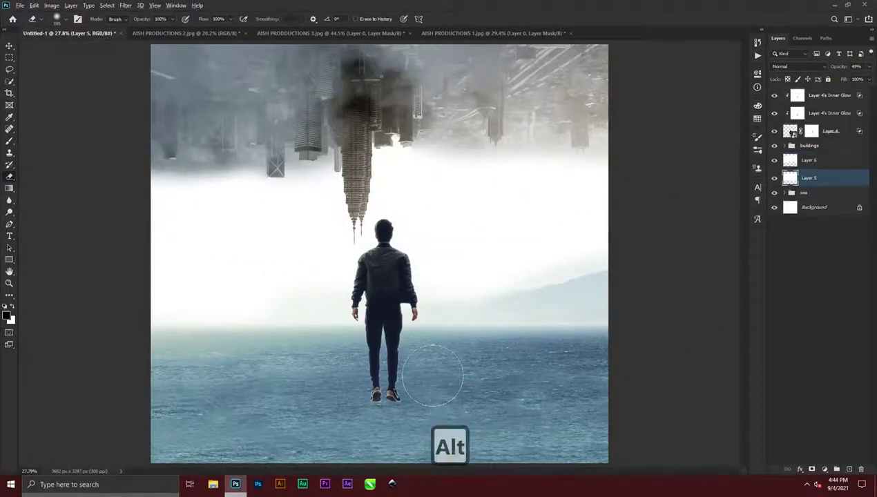
Try painting white haze along the picture's lower edge from outside the canvas
{"action": "scroll", "coordinate": [432, 375], "scroll_direction": "down", "scroll_amount": 3}
{"action": "key", "text": "b"}
{"action": "key", "text": "x"}
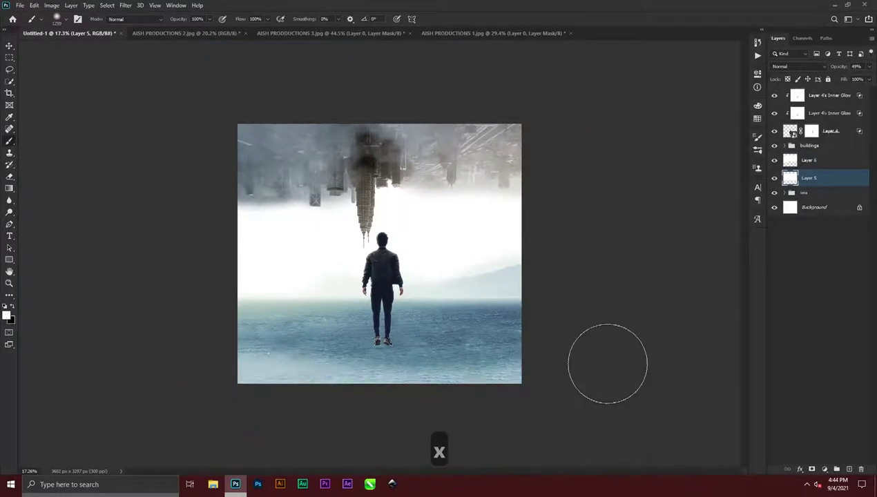
{"action": "key", "text": "alt+]"}
{"action": "mouse_move", "coordinate": [521, 439]}
{"action": "left_mouse_down"}
{"action": "mouse_move", "coordinate": [378, 445]}
{"action": "mouse_move", "coordinate": [183, 401]}
{"action": "left_mouse_up"}
{"action": "key", "text": "ctrl+z"}
{"action": "key", "text": "ctrl+z"}
{"action": "key", "text": "ctrl+z"}
Try fainter white haze around the sea's outer corners with the brush opacity at 52%
{"action": "right_click", "coordinate": [444, 194], "text": "alt"}
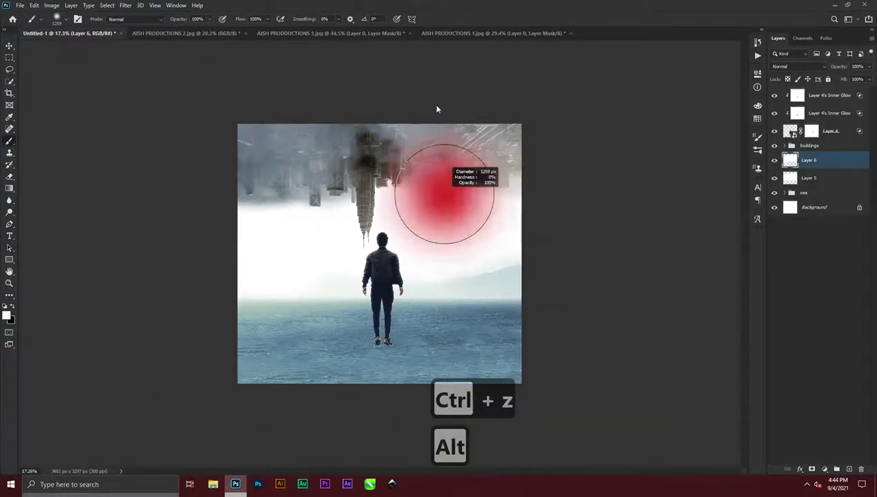
{"action": "left_click_drag", "start_coordinate": [181, 19], "coordinate": [164, 19]}
{"action": "mouse_move", "coordinate": [502, 413]}
{"action": "left_mouse_down"}
{"action": "mouse_move", "coordinate": [260, 424]}
{"action": "mouse_move", "coordinate": [585, 312]}
{"action": "mouse_move", "coordinate": [621, 264]}
{"action": "left_mouse_up"}
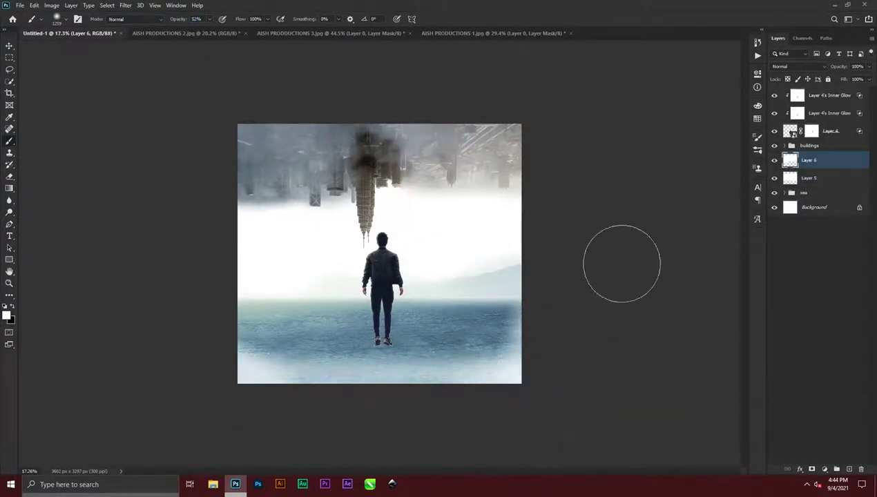
{"action": "left_click_drag", "start_coordinate": [401, 419], "coordinate": [323, 427]}
{"action": "key", "text": "ctrl+z"}
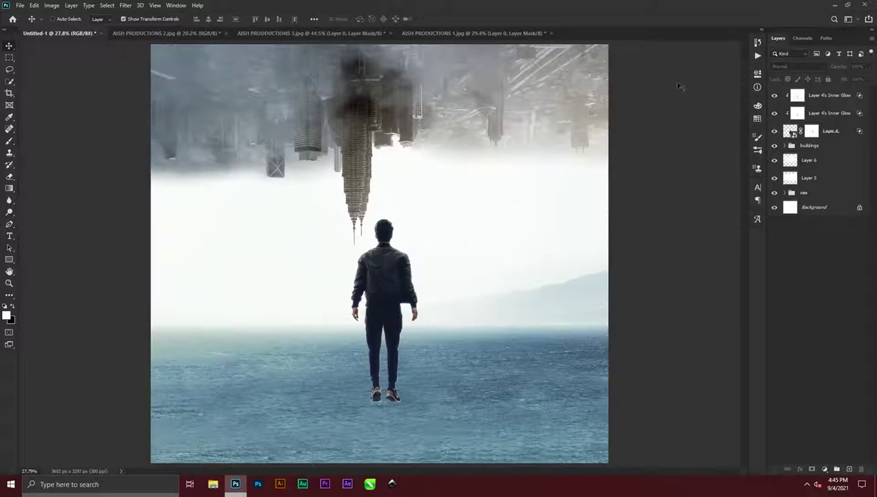
Add a new layer clipped to the city in the buildings group and place it above the Color-mode layer, ready for brushing
{"action": "left_click", "coordinate": [813, 147]}
{"action": "left_click", "coordinate": [807, 160]}
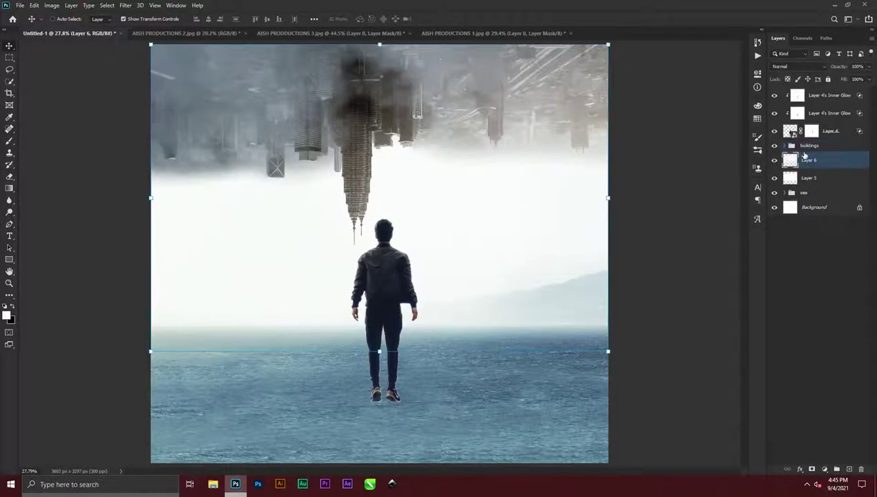
{"action": "left_click", "coordinate": [785, 147]}
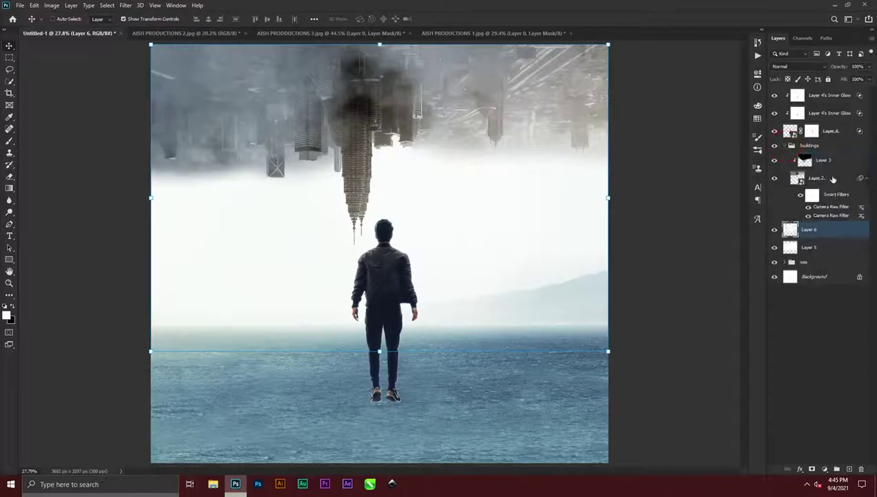
{"action": "left_click", "coordinate": [826, 165]}
{"action": "left_click", "coordinate": [831, 178]}
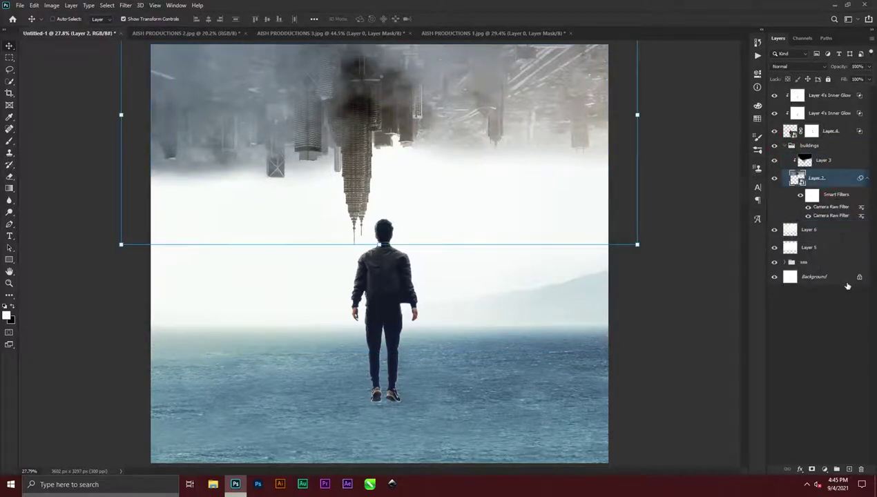
{"action": "left_click", "coordinate": [846, 161]}
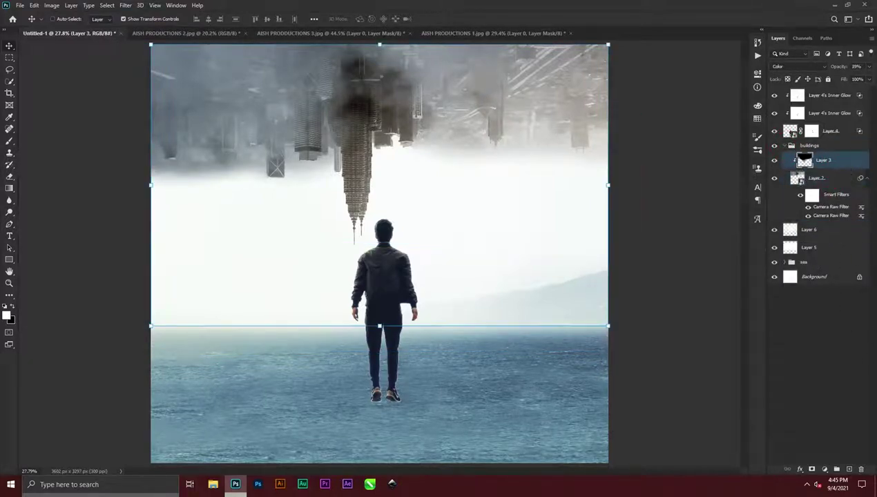
{"action": "left_click", "coordinate": [849, 469], "text": "ctrl"}
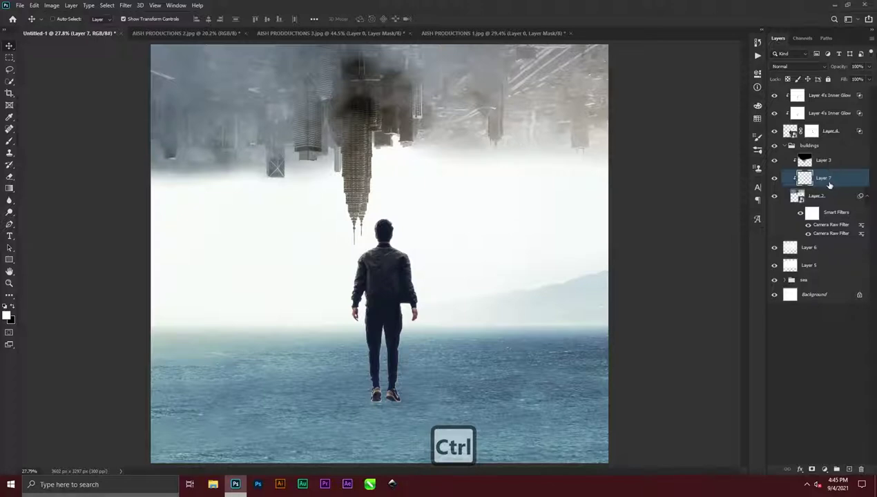
{"action": "key", "text": "b"}
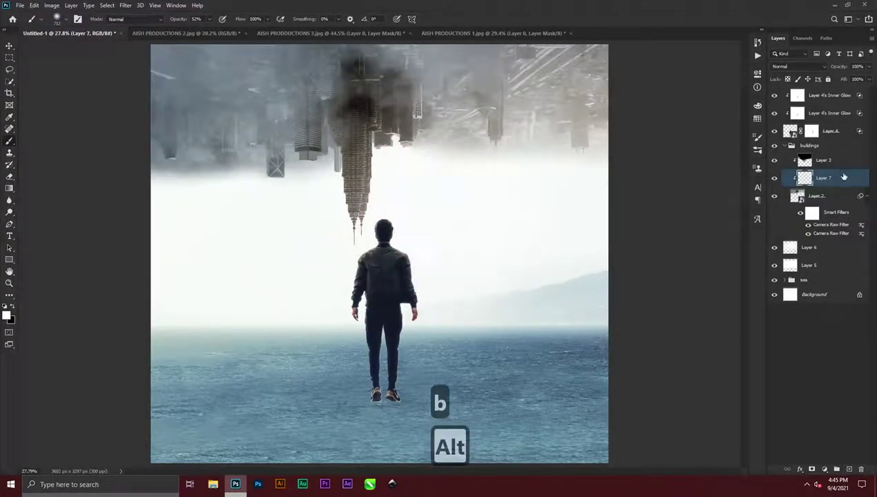
{"action": "left_click_drag", "start_coordinate": [832, 178], "coordinate": [826, 156]}
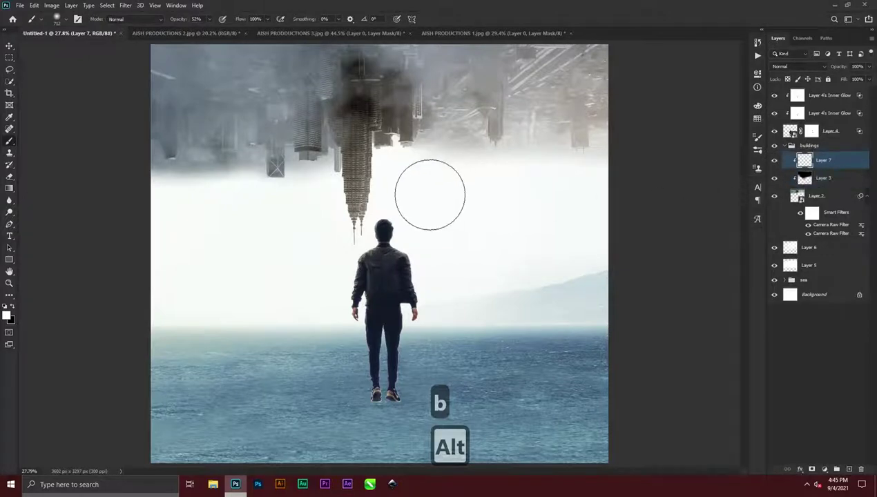
Brush soft white haze on Layer 7 over the central tower's tip and the lower edges of the upside-down buildings
{"action": "mouse_move", "coordinate": [412, 203]}
{"action": "left_mouse_down", "text": "alt"}
{"action": "mouse_move", "coordinate": [394, 203]}
{"action": "mouse_move", "coordinate": [380, 248]}
{"action": "left_mouse_up", "text": "alt"}
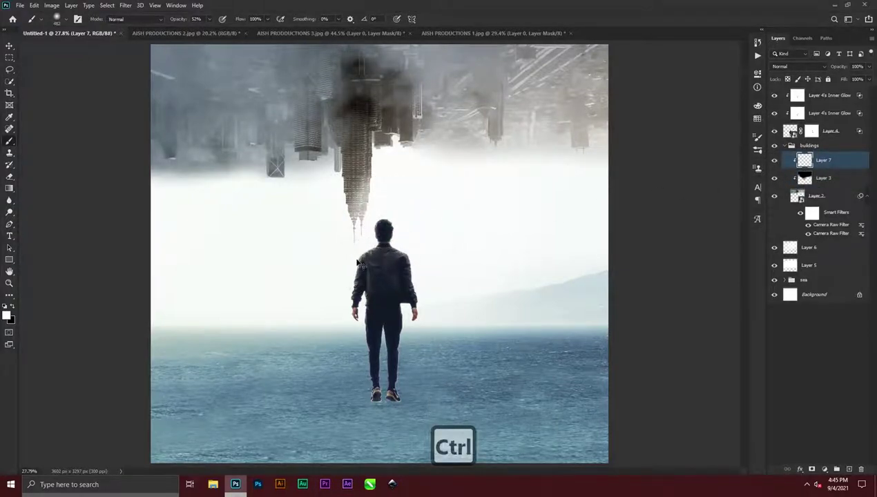
{"action": "key", "text": "ctrl+z"}
{"action": "mouse_move", "coordinate": [392, 202]}
{"action": "left_mouse_down"}
{"action": "mouse_move", "coordinate": [385, 209]}
{"action": "mouse_move", "coordinate": [380, 199]}
{"action": "mouse_move", "coordinate": [385, 262]}
{"action": "left_mouse_up"}
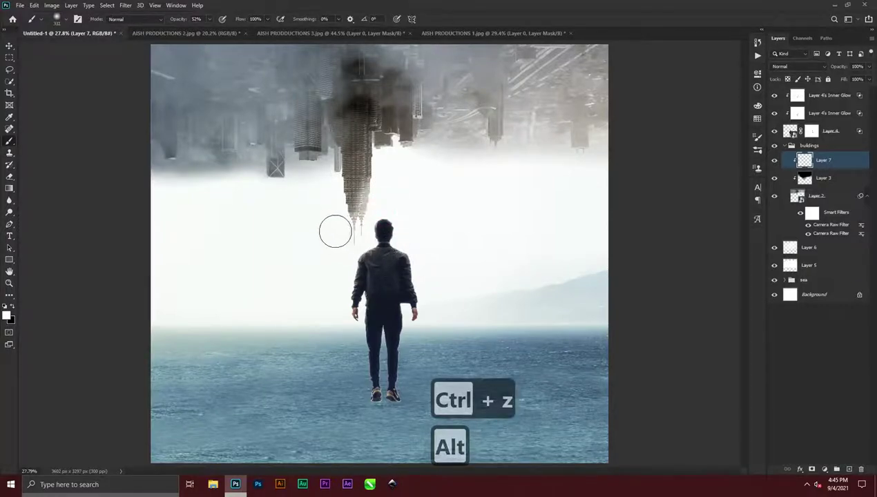
{"action": "mouse_move", "coordinate": [321, 184]}
{"action": "left_mouse_down"}
{"action": "mouse_move", "coordinate": [299, 210]}
{"action": "mouse_move", "coordinate": [151, 199]}
{"action": "mouse_move", "coordinate": [227, 192]}
{"action": "left_mouse_up"}
{"action": "left_click", "coordinate": [216, 194]}
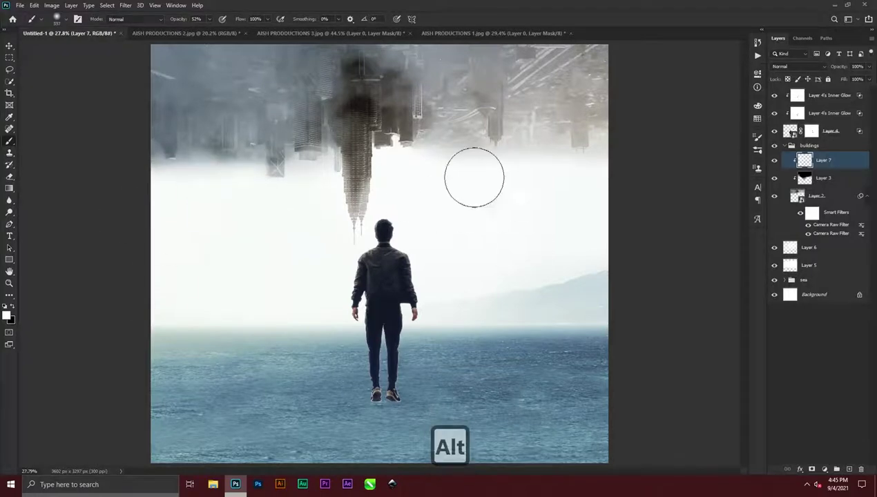
{"action": "left_click", "coordinate": [503, 178]}
{"action": "mouse_move", "coordinate": [407, 185]}
{"action": "left_mouse_down"}
{"action": "mouse_move", "coordinate": [410, 261]}
{"action": "mouse_move", "coordinate": [402, 171]}
{"action": "mouse_move", "coordinate": [386, 221]}
{"action": "left_mouse_up"}
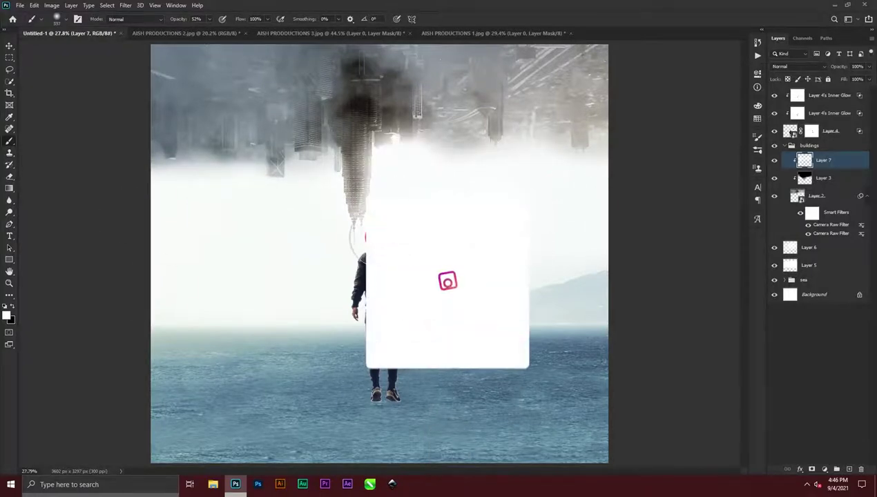
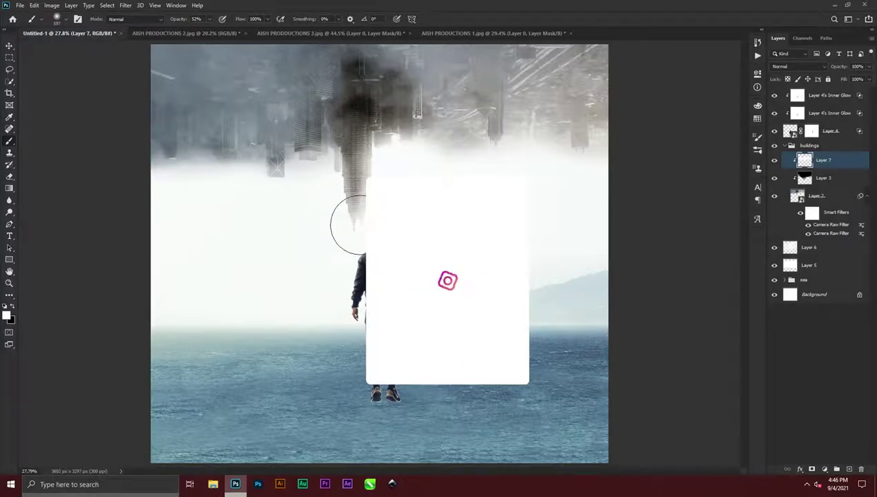
Add a white Inner Glow to the buildings' Layer 2 at 100% opacity and 24 px size
{"action": "left_click", "coordinate": [841, 204]}
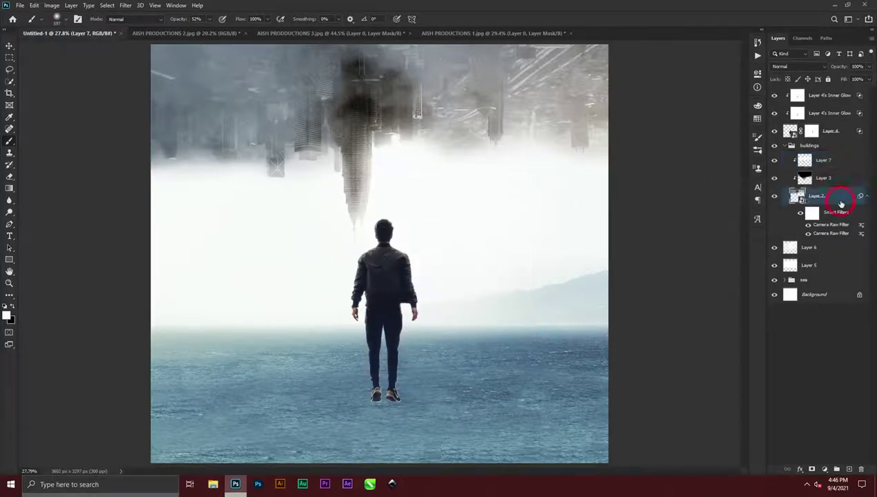
{"action": "double_click", "coordinate": [840, 204]}
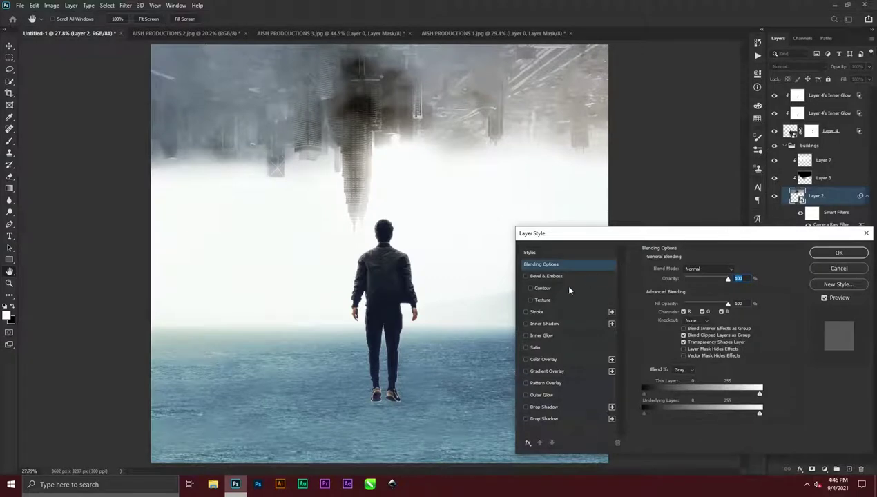
{"action": "left_click", "coordinate": [543, 336]}
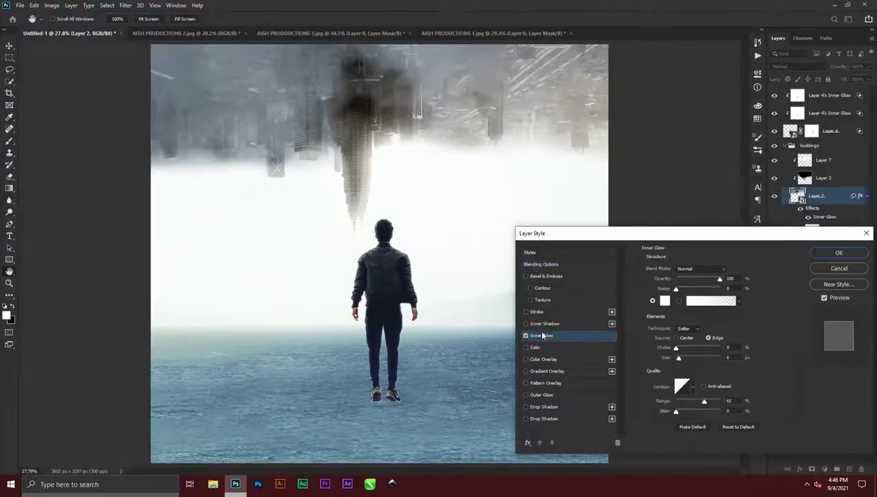
{"action": "left_click", "coordinate": [721, 280]}
{"action": "left_click_drag", "start_coordinate": [681, 360], "coordinate": [683, 363]}
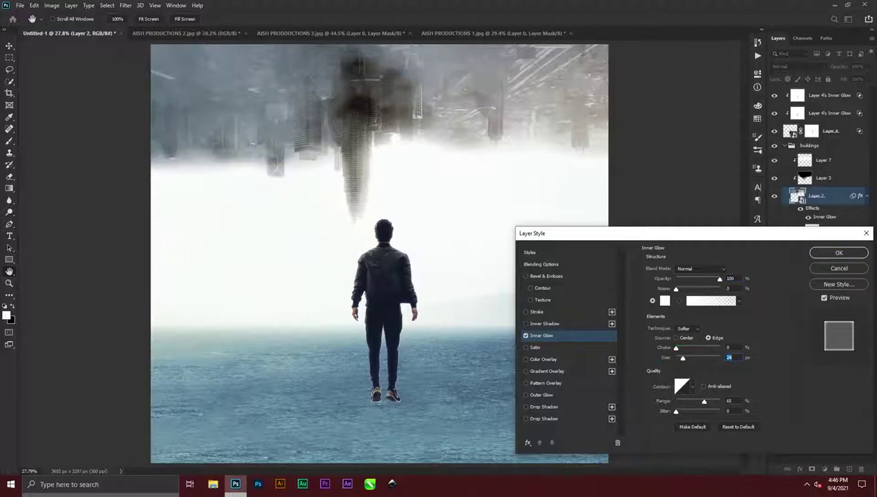
{"action": "left_click", "coordinate": [844, 253]}
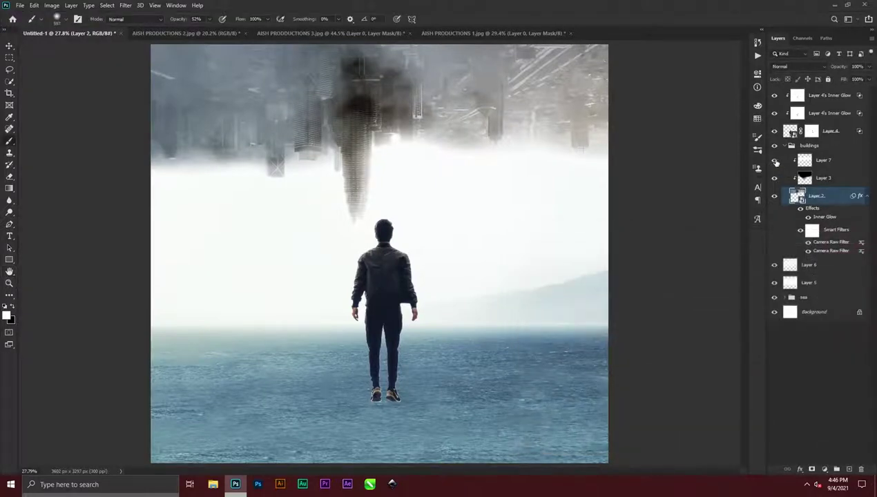
With Layer 7 temporarily hidden, reduce the Inner Glow size on Layer 2 to 13 px
{"action": "left_click", "coordinate": [775, 161]}
{"action": "left_click", "coordinate": [775, 161]}
{"action": "left_click", "coordinate": [776, 162]}
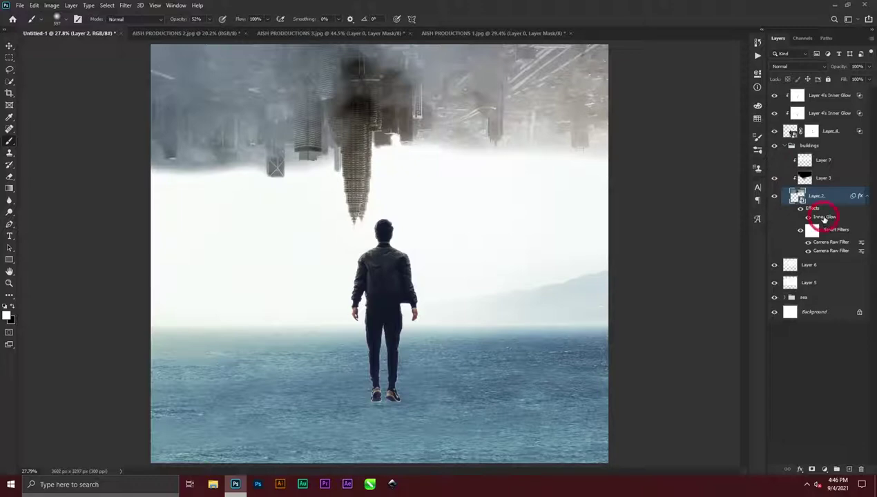
{"action": "double_click", "coordinate": [822, 217]}
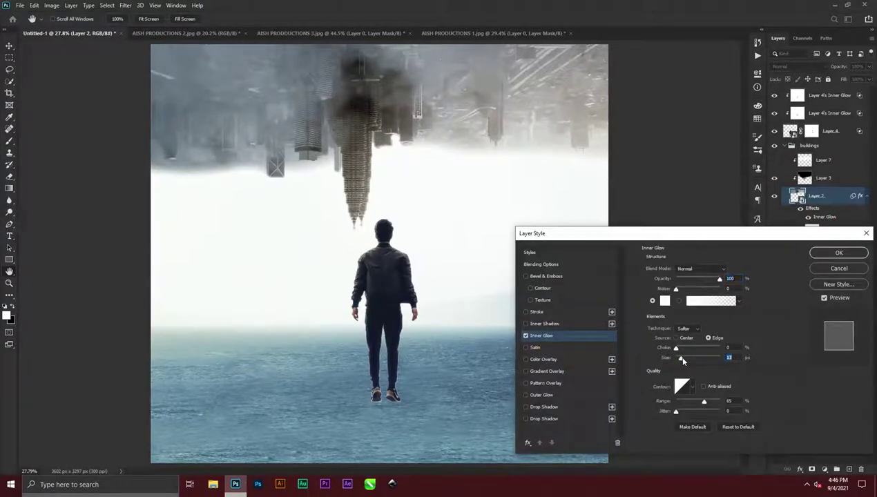
{"action": "left_click", "coordinate": [840, 253]}
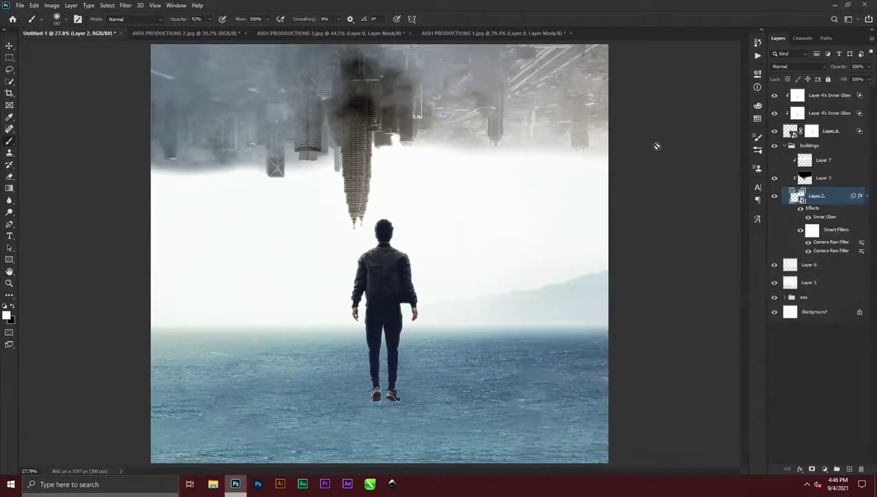
{"action": "left_click", "coordinate": [775, 161]}
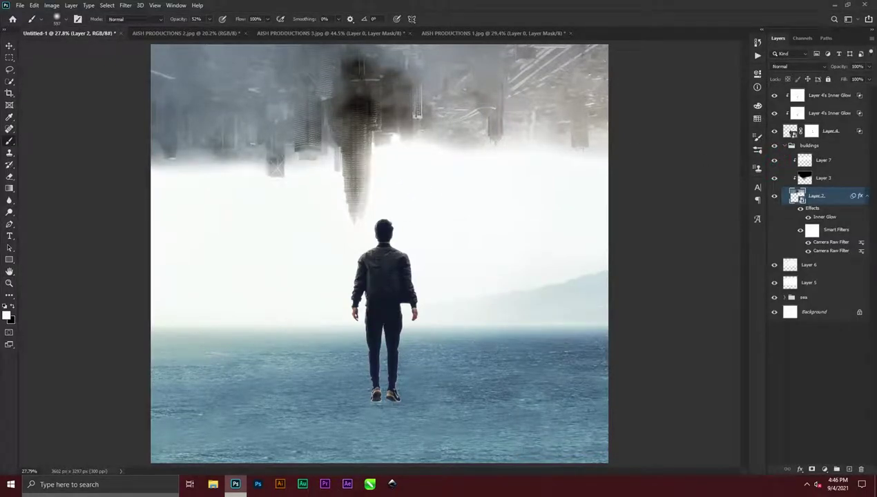
Lower the opacity of Layer 7 to 88% and deselect the layer
{"action": "left_click", "coordinate": [840, 159]}
{"action": "mouse_move", "coordinate": [840, 68]}
{"action": "left_mouse_down"}
{"action": "mouse_move", "coordinate": [833, 70]}
{"action": "mouse_move", "coordinate": [844, 69]}
{"action": "left_mouse_up"}
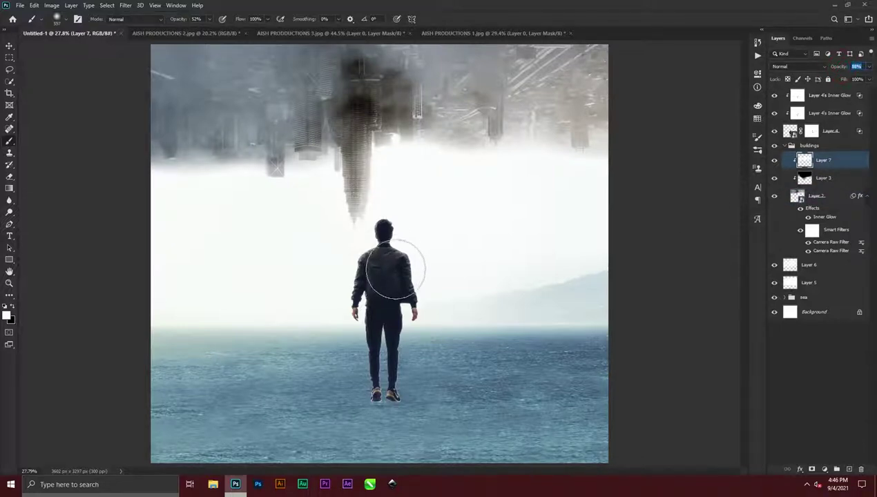
{"action": "left_click", "coordinate": [9, 46]}
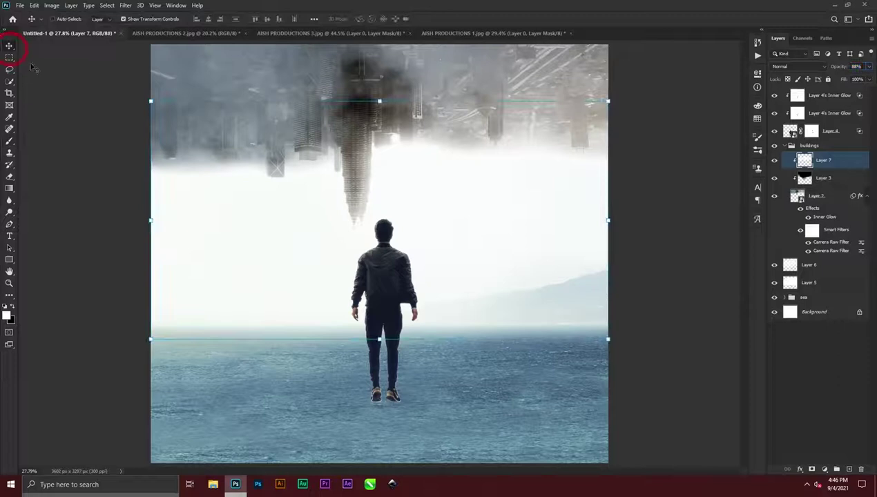
{"action": "left_click", "coordinate": [804, 409]}
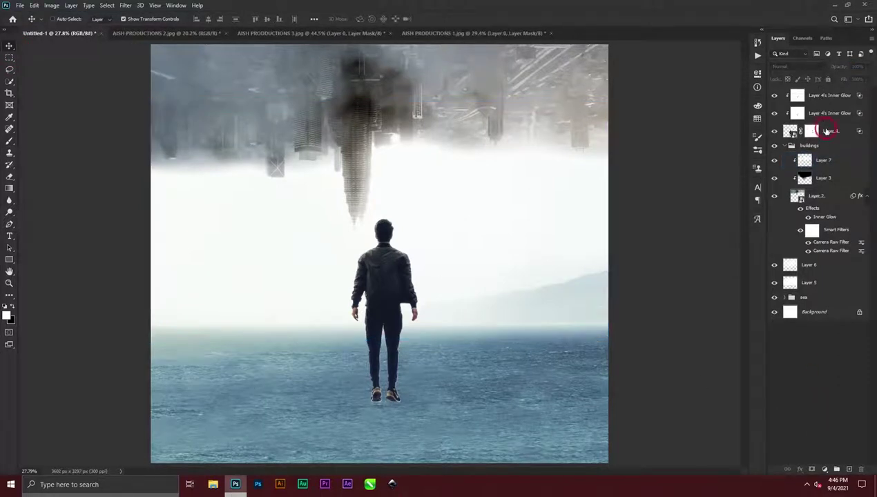
Add a new layer clipped to the man's Layer 4 and brush soft white haze over his head and upper body
{"action": "left_click", "coordinate": [827, 132]}
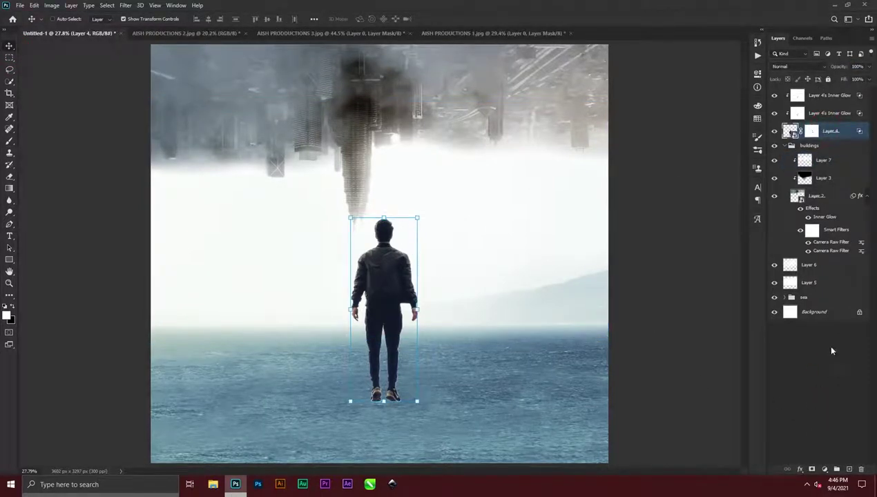
{"action": "left_click", "coordinate": [849, 469]}
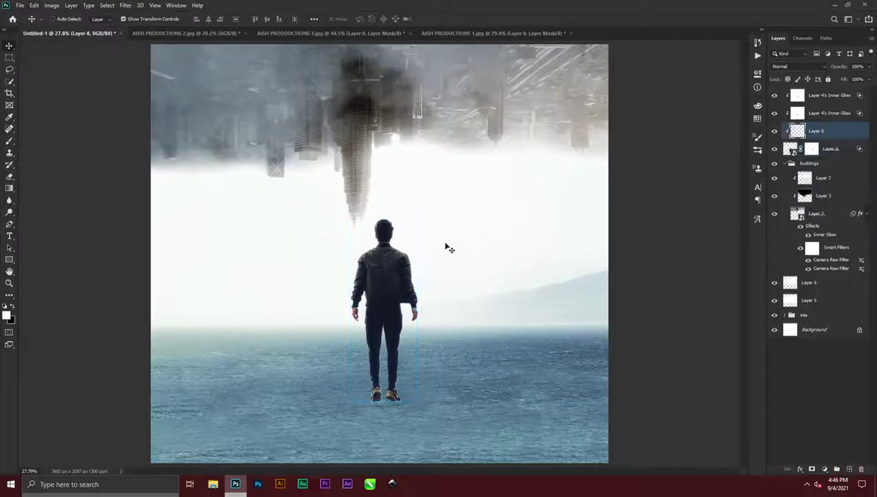
{"action": "key", "text": "b"}
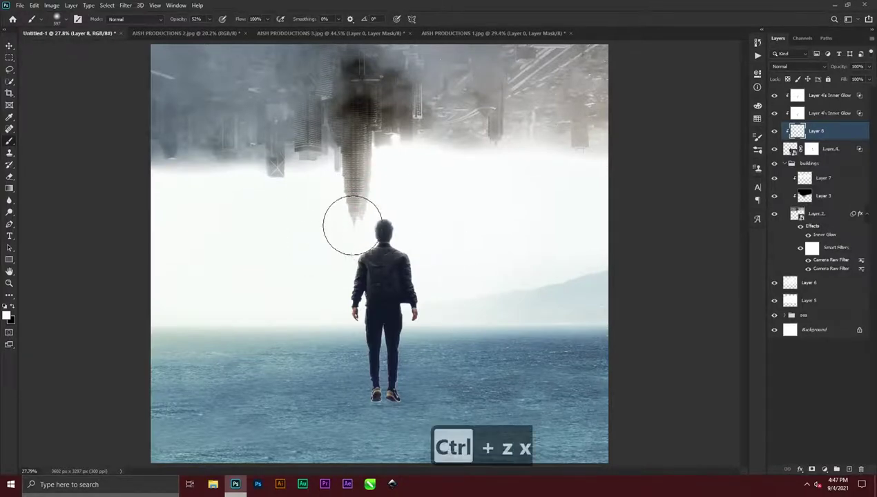
{"action": "scroll", "coordinate": [353, 228], "scroll_direction": "up", "scroll_amount": 3}
{"action": "scroll", "coordinate": [302, 276], "scroll_direction": "down", "scroll_amount": 4}
{"action": "key", "text": "ctrl+z"}
{"action": "mouse_move", "coordinate": [297, 241]}
{"action": "left_mouse_down"}
{"action": "mouse_move", "coordinate": [311, 229]}
{"action": "mouse_move", "coordinate": [292, 290]}
{"action": "left_mouse_up"}
{"action": "left_click_drag", "start_coordinate": [431, 262], "coordinate": [409, 411]}
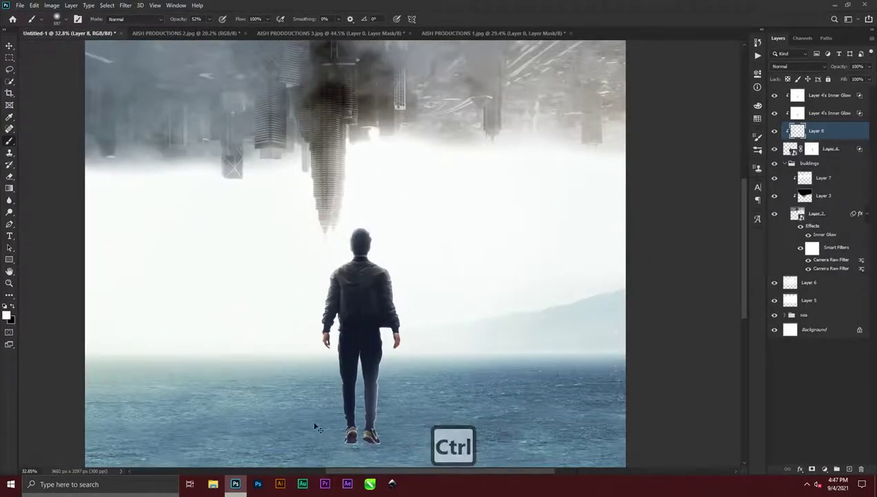
{"action": "key", "text": "ctrl+z"}
{"action": "key", "text": "ctrl+z"}
{"action": "left_click_drag", "start_coordinate": [421, 382], "coordinate": [399, 387]}
{"action": "key", "text": "ctrl+z"}
{"action": "key", "text": "x"}
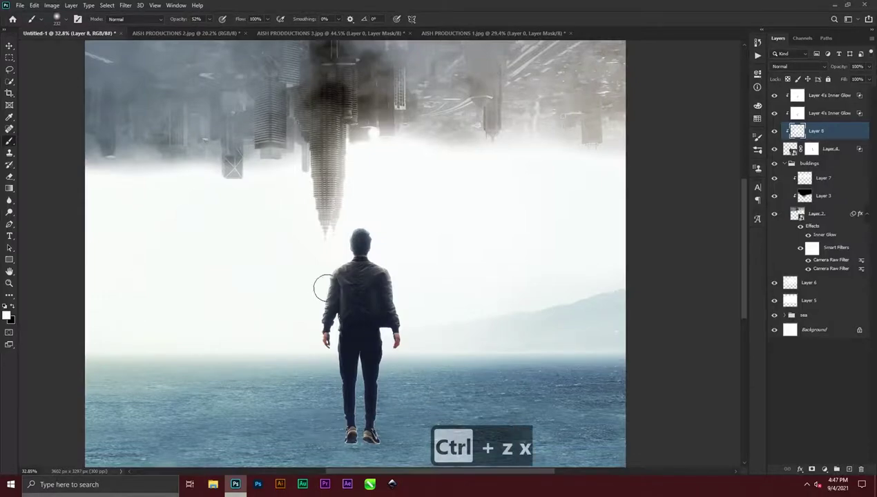
Set the brush opacity to 16% and paint faint white haze with a small brush along the edges of the man's left leg
{"action": "scroll", "coordinate": [349, 391], "scroll_direction": "up", "scroll_amount": 8}
{"action": "left_click_drag", "start_coordinate": [224, 248], "coordinate": [191, 246]}
{"action": "left_click_drag", "start_coordinate": [270, 226], "coordinate": [276, 250]}
{"action": "key", "text": "ctrl+z"}
{"action": "left_click_drag", "start_coordinate": [188, 20], "coordinate": [176, 25]}
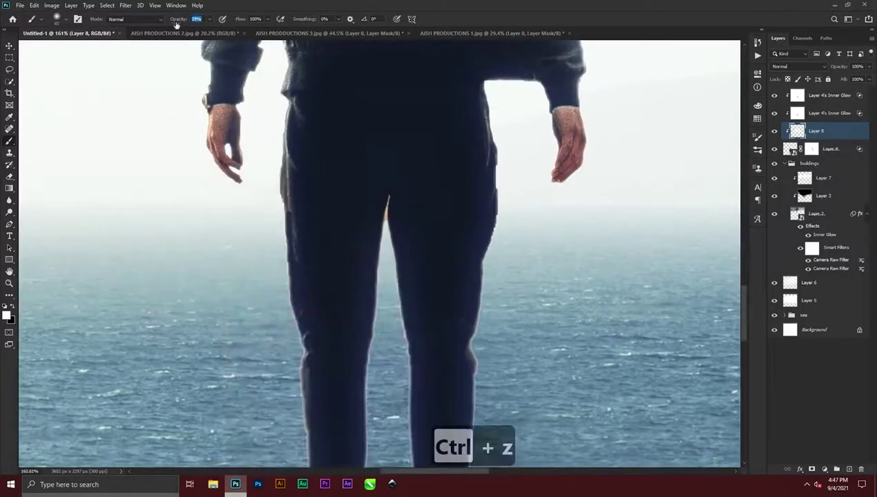
{"action": "left_click_drag", "start_coordinate": [276, 267], "coordinate": [281, 331]}
{"action": "scroll", "coordinate": [281, 332], "scroll_direction": "down", "scroll_amount": 5}
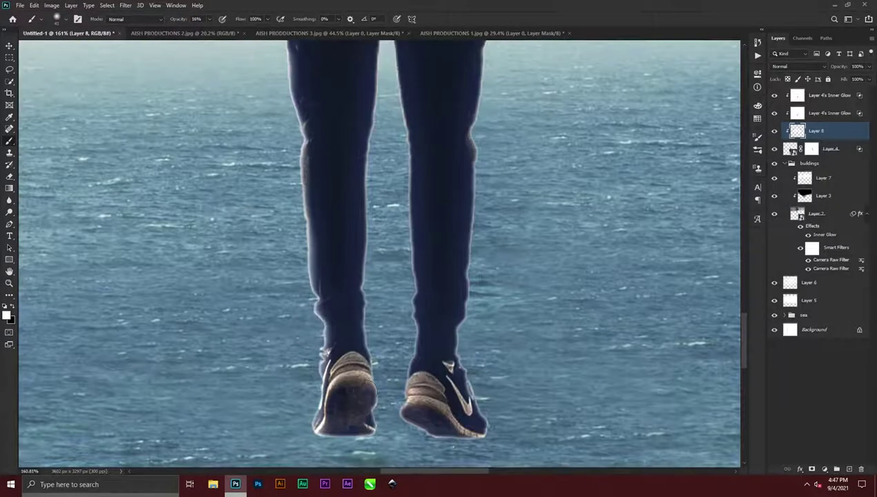
{"action": "left_click_drag", "start_coordinate": [377, 365], "coordinate": [380, 242]}
{"action": "scroll", "coordinate": [384, 242], "scroll_direction": "up", "scroll_amount": 4}
{"action": "left_click_drag", "start_coordinate": [373, 316], "coordinate": [373, 406]}
{"action": "key", "text": "ctrl+z"}
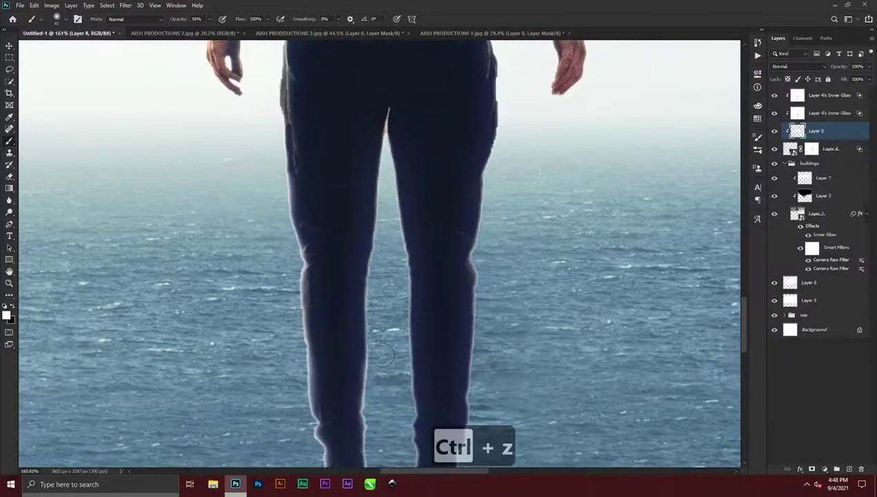
Paint the same faint white haze along the outer edge of the man's right leg, from hip to lower leg
{"action": "scroll", "coordinate": [395, 368], "scroll_direction": "up", "scroll_amount": 2}
{"action": "left_click_drag", "start_coordinate": [497, 231], "coordinate": [481, 310]}
{"action": "scroll", "coordinate": [481, 310], "scroll_direction": "down", "scroll_amount": 3}
{"action": "mouse_move", "coordinate": [484, 259]}
{"action": "left_mouse_down"}
{"action": "mouse_move", "coordinate": [484, 359]}
{"action": "mouse_move", "coordinate": [470, 392]}
{"action": "left_mouse_up"}
{"action": "scroll", "coordinate": [477, 401], "scroll_direction": "down", "scroll_amount": 10}
{"action": "key", "text": "v"}
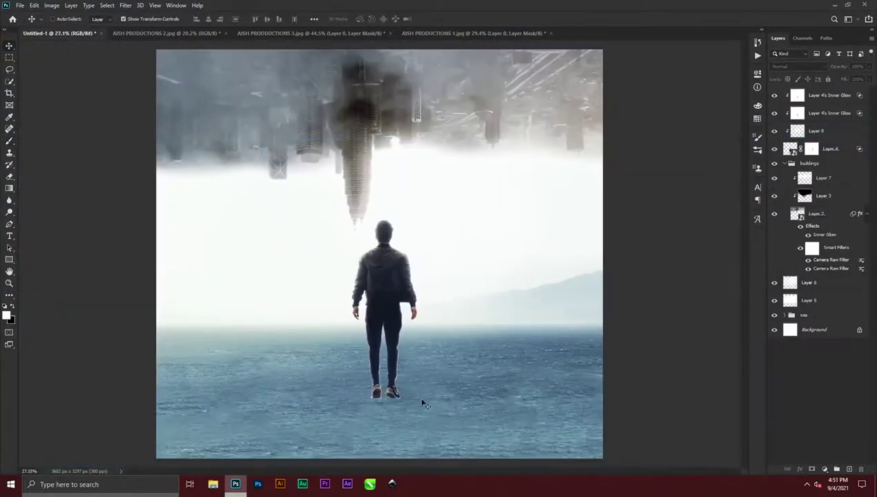
Expand the sea group and open its Layer 1 in the Camera Raw Filter
{"action": "left_click", "coordinate": [827, 315]}
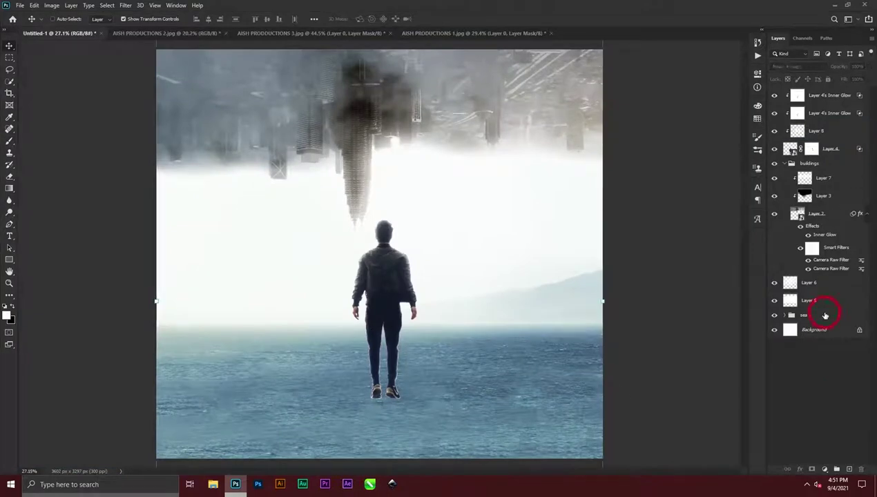
{"action": "left_click", "coordinate": [789, 300]}
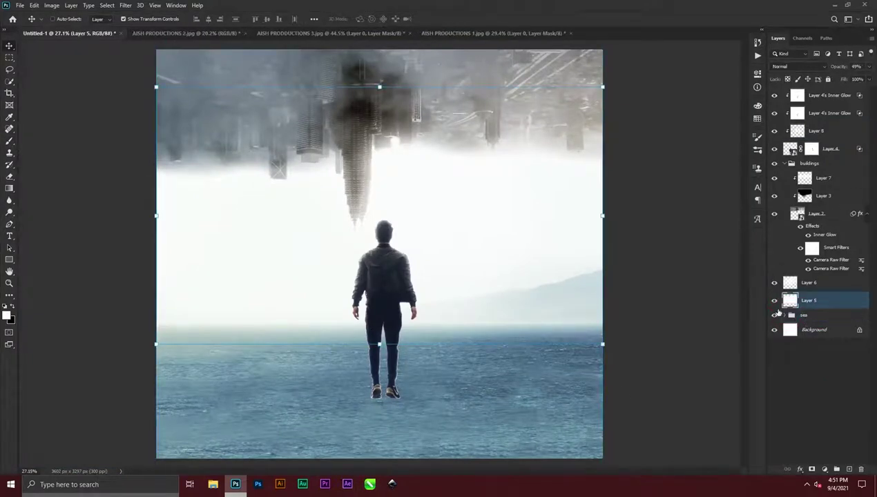
{"action": "left_click", "coordinate": [784, 315]}
{"action": "left_click", "coordinate": [815, 329]}
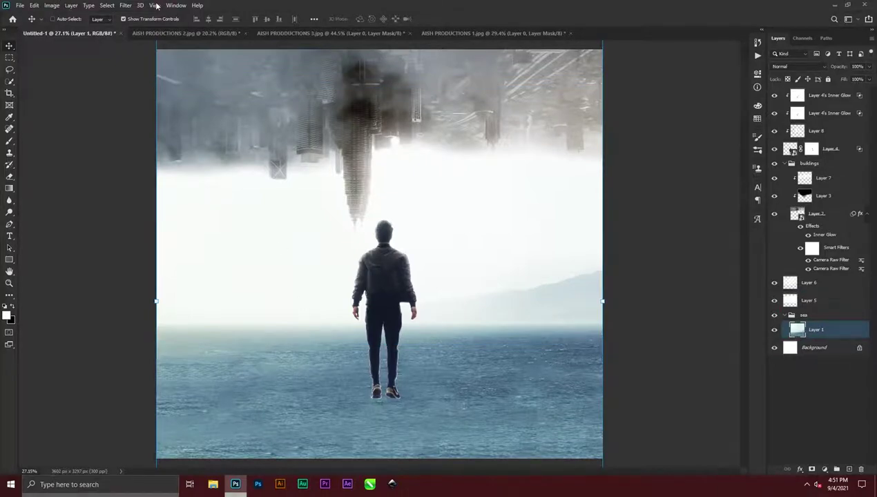
{"action": "left_click", "coordinate": [126, 6]}
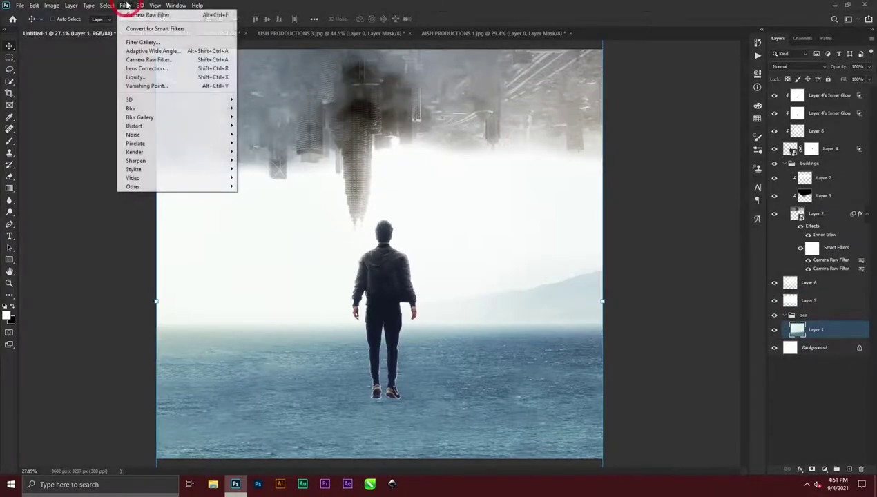
{"action": "left_click", "coordinate": [134, 61]}
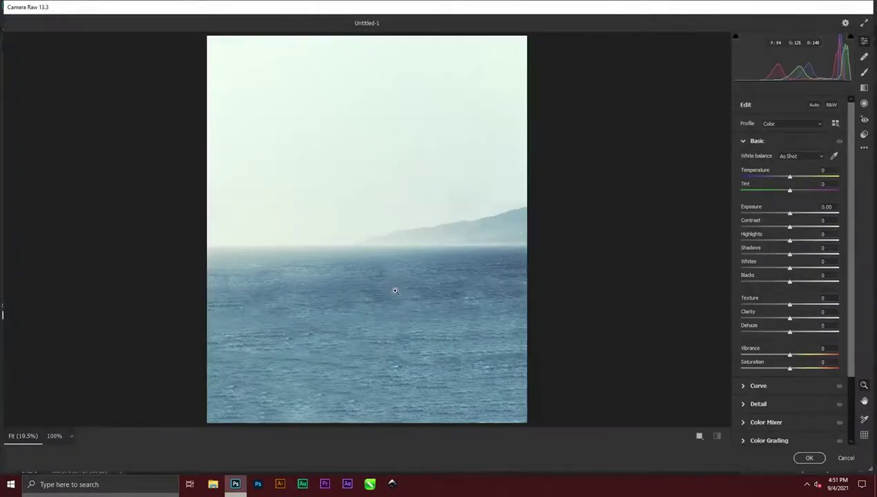
Set the sea's exposure to -0.60 and contrast to +29, reduce its saturation, and apply the filter
{"action": "left_click_drag", "start_coordinate": [395, 291], "coordinate": [434, 302]}
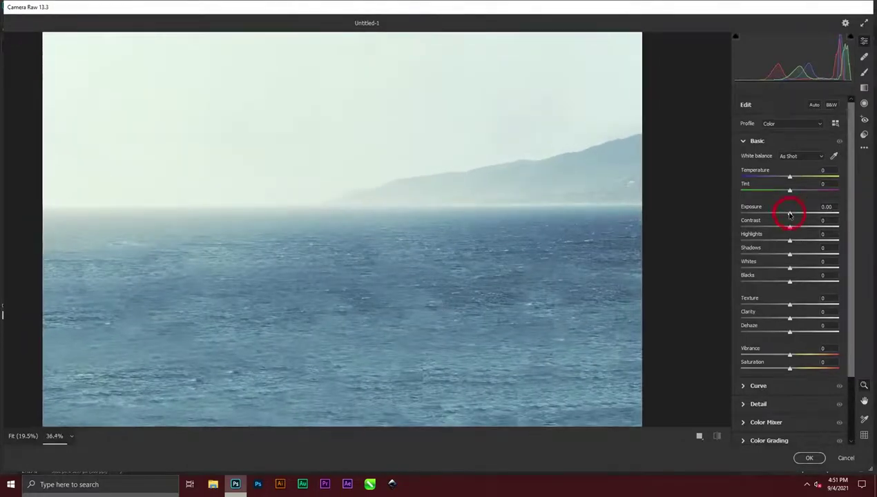
{"action": "left_click_drag", "start_coordinate": [790, 215], "coordinate": [807, 232]}
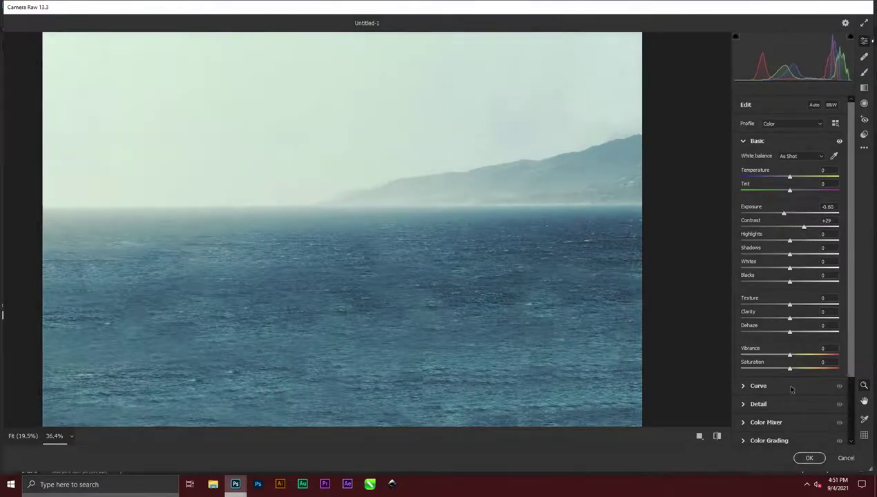
{"action": "left_click_drag", "start_coordinate": [789, 370], "coordinate": [769, 370]}
{"action": "left_click", "coordinate": [810, 459]}
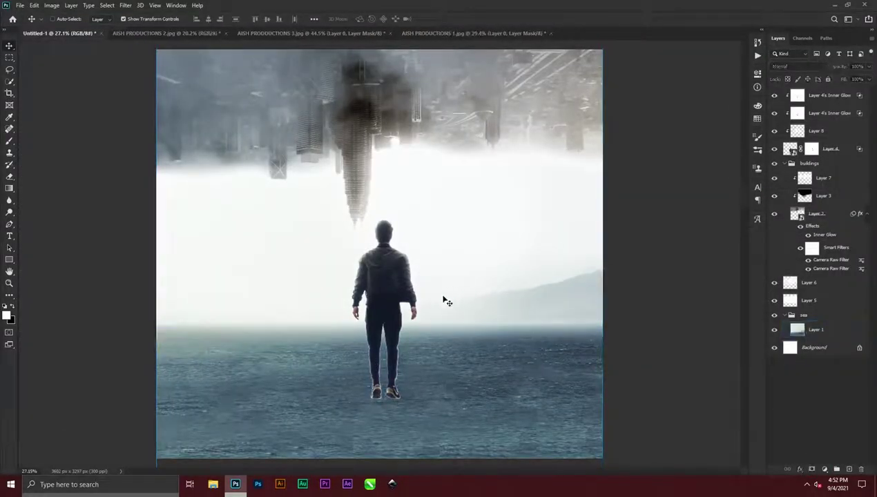
{"action": "key", "text": "alt+space"}
{"action": "key", "text": "alt"}
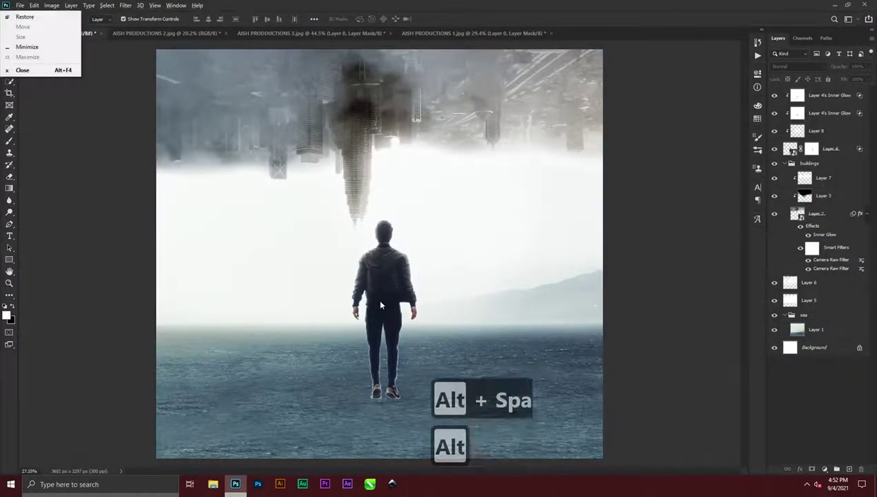
Inspect the man up close and open the Reduce Noise filter on his layer, Layer 4
{"action": "scroll", "coordinate": [353, 318], "scroll_direction": "up", "scroll_amount": 10}
{"action": "scroll", "coordinate": [355, 326], "scroll_direction": "up", "scroll_amount": 3}
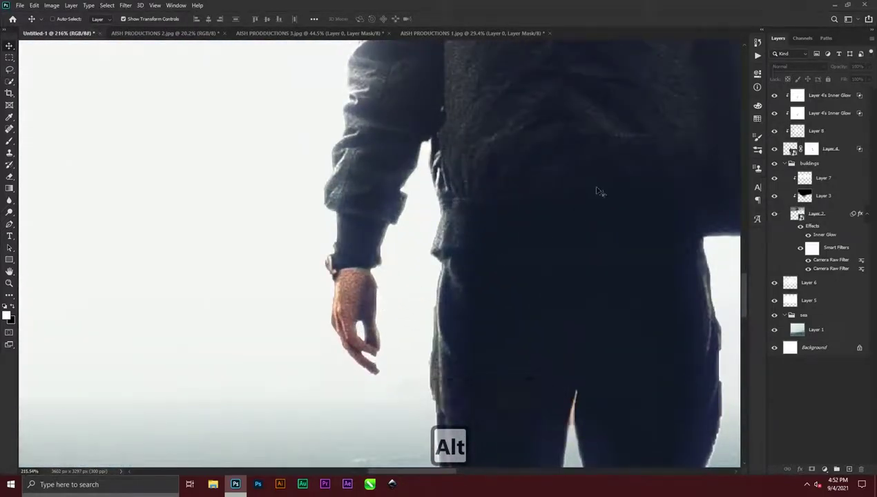
{"action": "scroll", "coordinate": [598, 190], "scroll_direction": "down", "scroll_amount": 3}
{"action": "scroll", "coordinate": [527, 107], "scroll_direction": "right", "scroll_amount": 2}
{"action": "scroll", "coordinate": [527, 108], "scroll_direction": "right", "scroll_amount": 2}
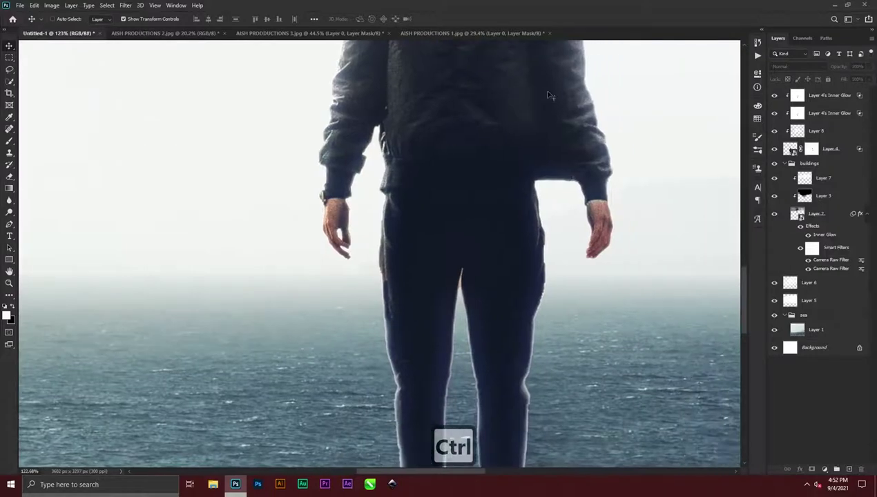
{"action": "scroll", "coordinate": [507, 138], "scroll_direction": "up", "scroll_amount": 3}
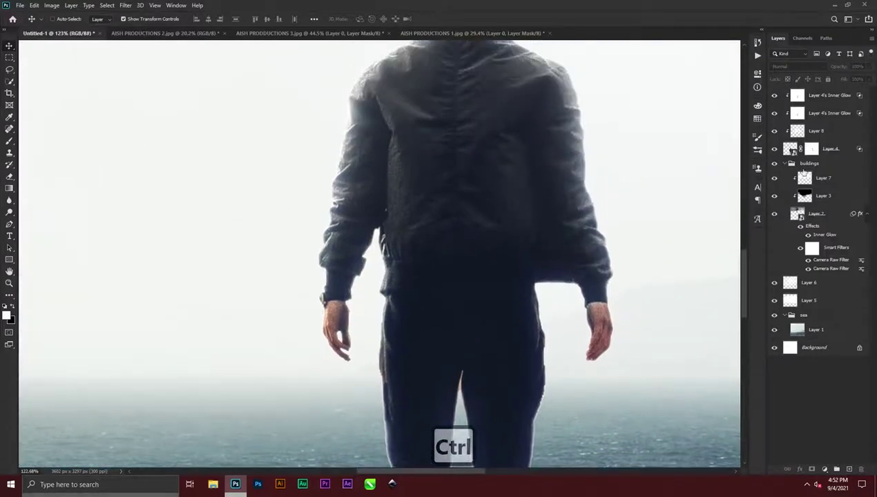
{"action": "scroll", "coordinate": [592, 380], "scroll_direction": "down", "scroll_amount": 2}
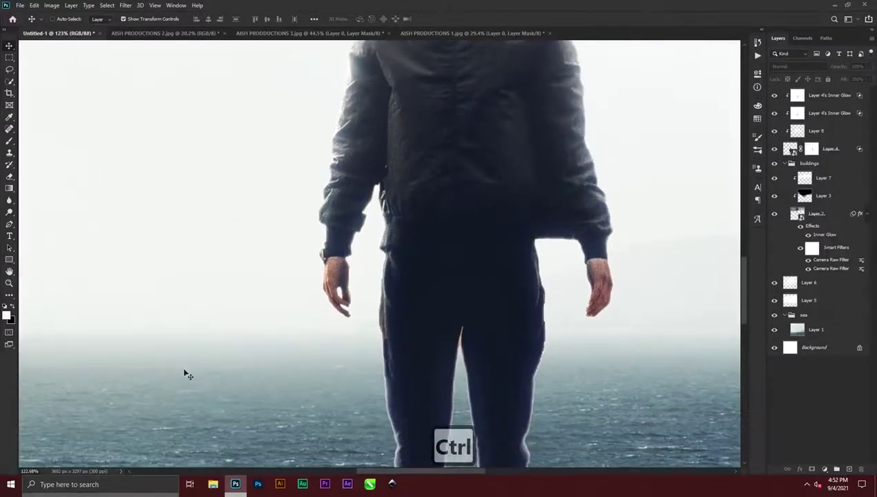
{"action": "left_click", "coordinate": [836, 148]}
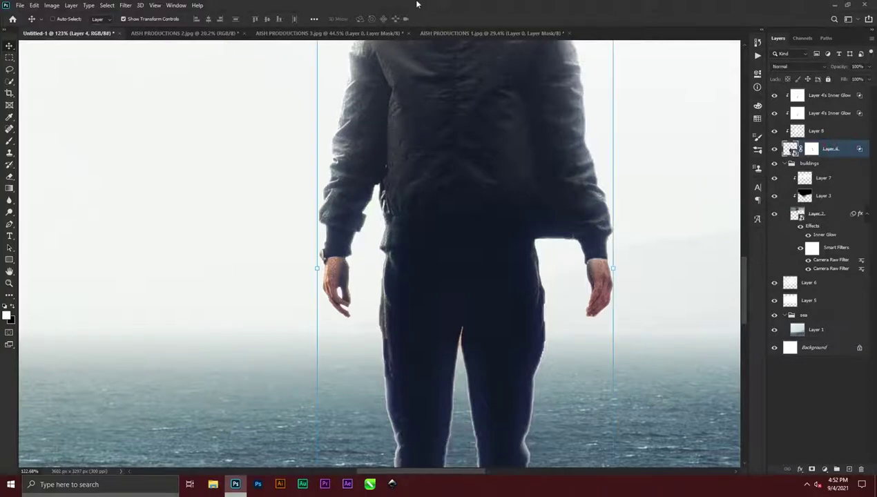
{"action": "left_click", "coordinate": [124, 6]}
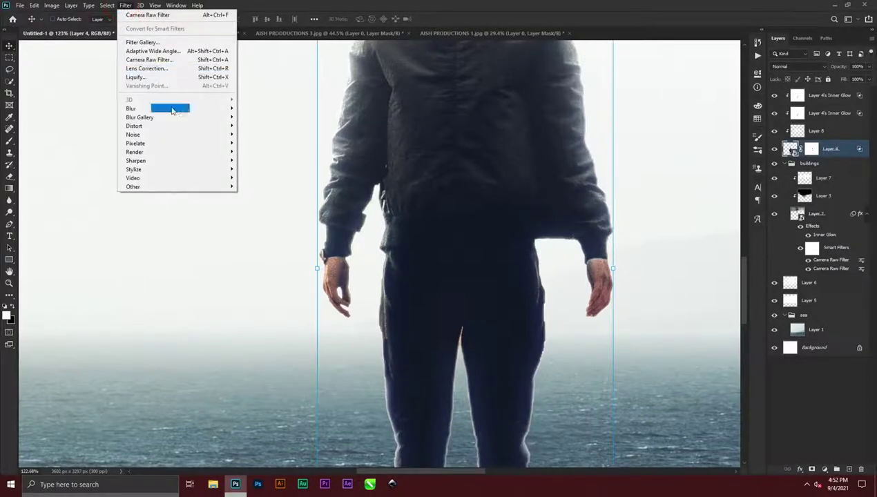
{"action": "mouse_move", "coordinate": [222, 135]}
{"action": "left_click", "coordinate": [262, 169]}
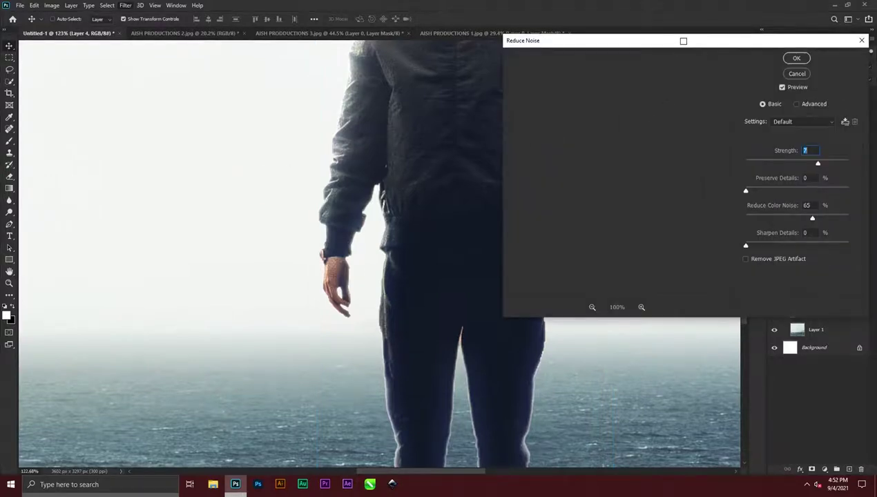
Lower the noise reduction's strength and colour-noise amount while previewing the man, apply the filter and deselect the layer
{"action": "left_click_drag", "start_coordinate": [682, 43], "coordinate": [121, 15]}
{"action": "key", "text": "Up"}
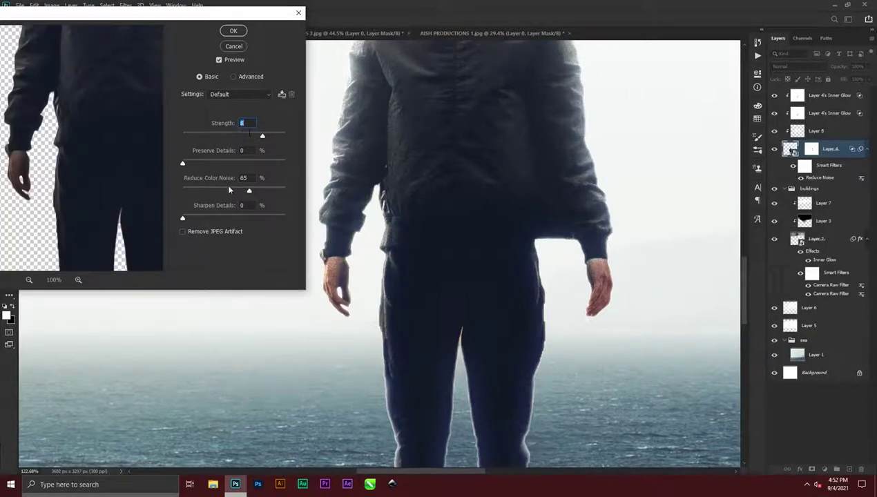
{"action": "left_click", "coordinate": [226, 188]}
{"action": "left_click", "coordinate": [227, 133]}
{"action": "left_click_drag", "start_coordinate": [226, 192], "coordinate": [208, 190]}
{"action": "left_click_drag", "start_coordinate": [216, 135], "coordinate": [206, 135]}
{"action": "left_click", "coordinate": [233, 31]}
{"action": "scroll", "coordinate": [392, 137], "scroll_direction": "down", "scroll_amount": 5}
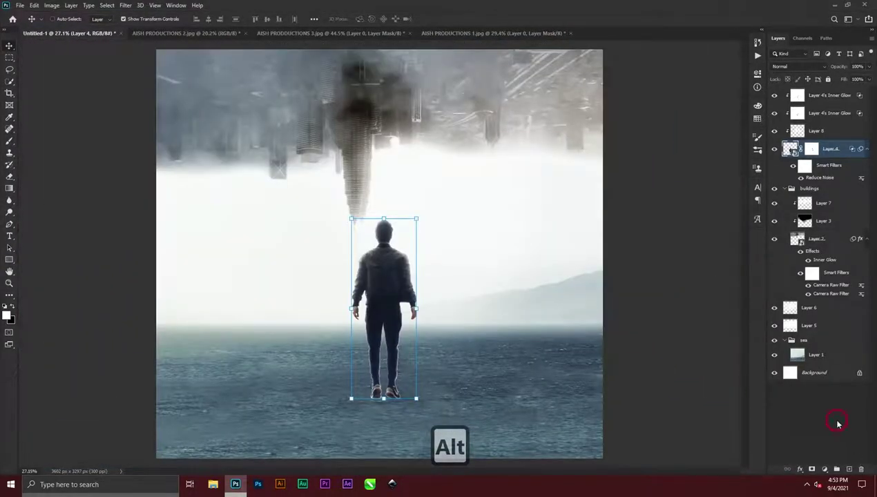
{"action": "left_click", "coordinate": [838, 424]}
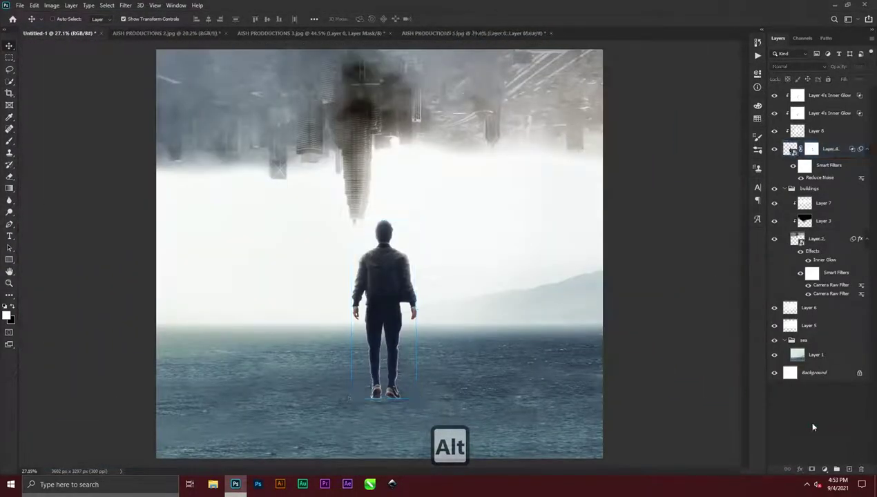
Try Layer 7 in the buildings group at full opacity, and settle on 85% opacity
{"action": "left_click", "coordinate": [812, 201]}
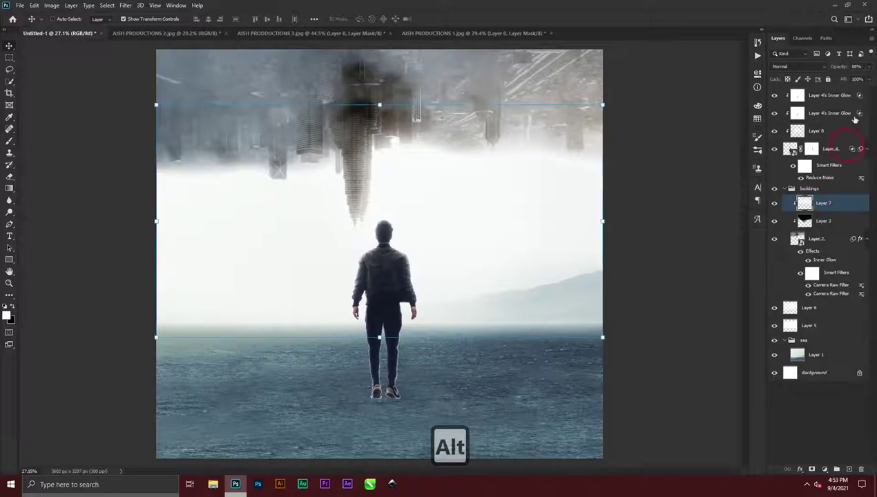
{"action": "left_click_drag", "start_coordinate": [840, 68], "coordinate": [854, 69]}
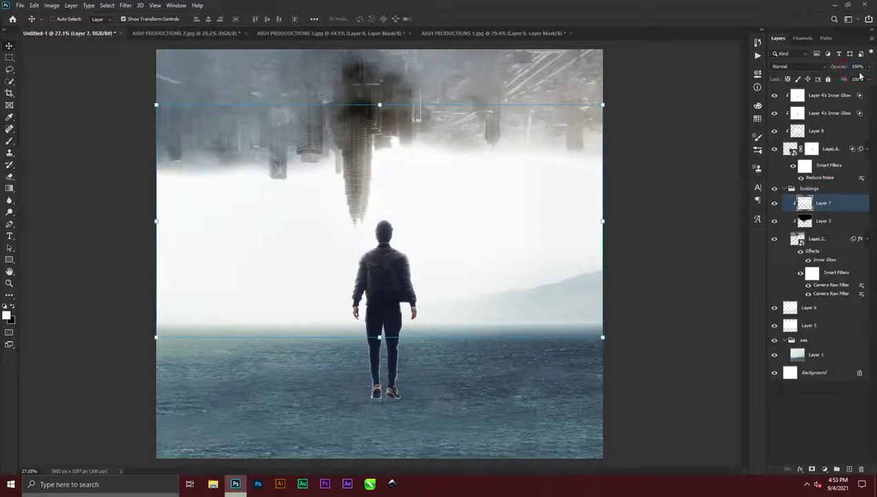
{"action": "left_click", "coordinate": [841, 406]}
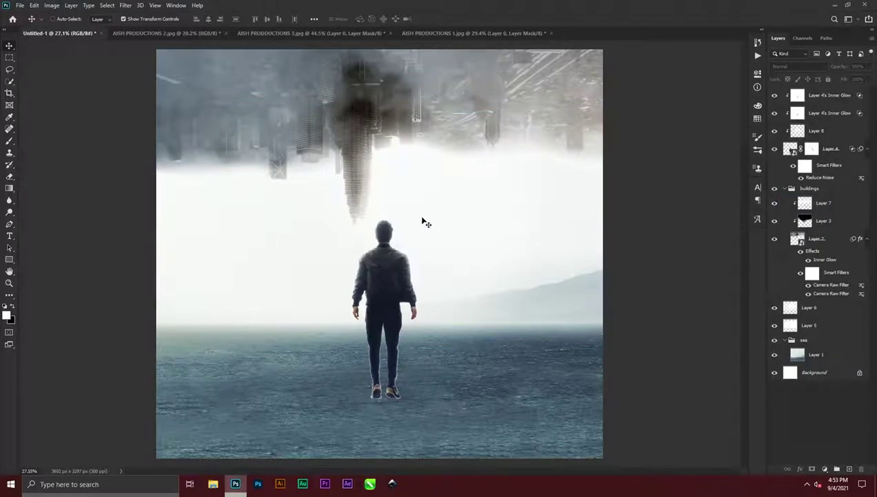
{"action": "left_click", "coordinate": [835, 204]}
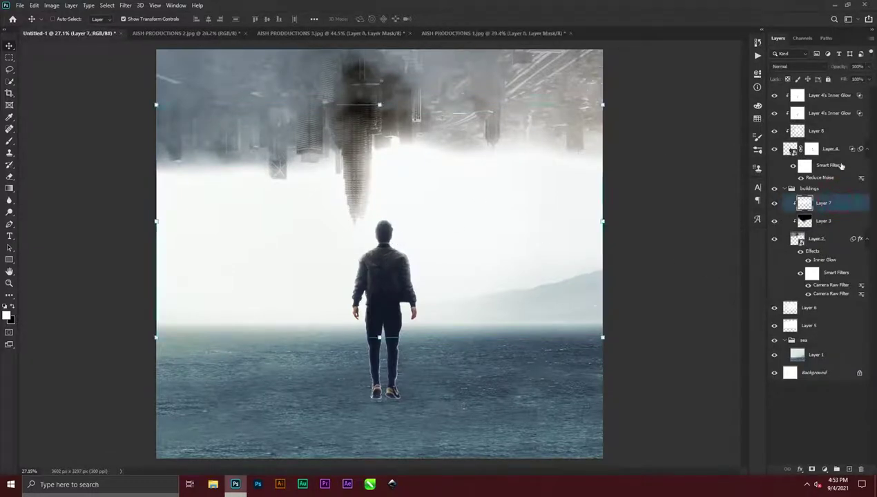
{"action": "left_click_drag", "start_coordinate": [833, 62], "coordinate": [830, 71]}
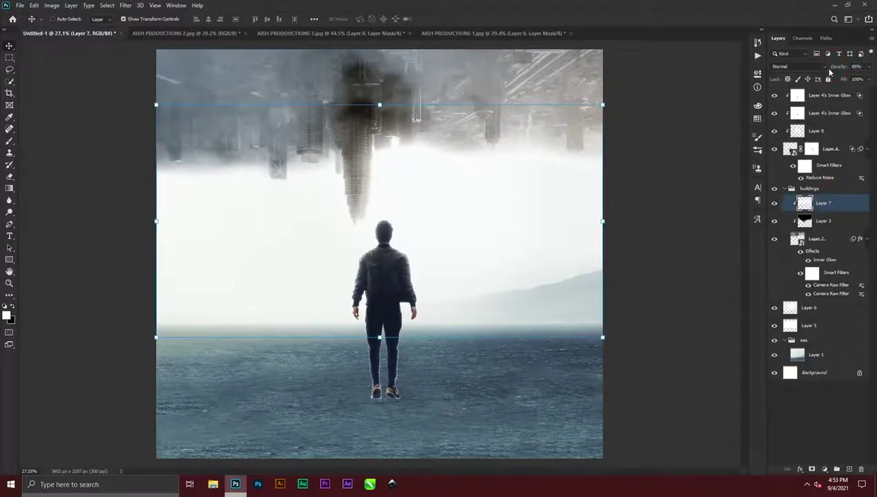
{"action": "left_click", "coordinate": [838, 406]}
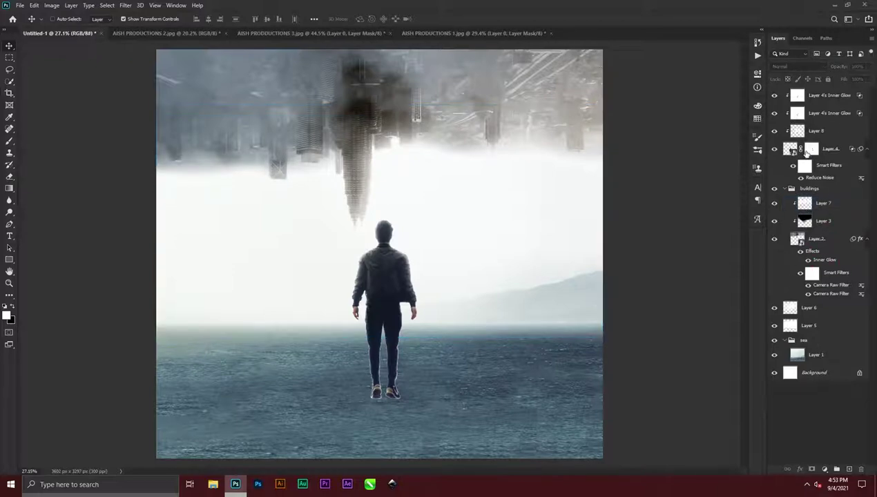
Lower the opacity of Layer 8, the haze clipped to the man
{"action": "left_click", "coordinate": [832, 103]}
{"action": "left_click", "coordinate": [829, 131]}
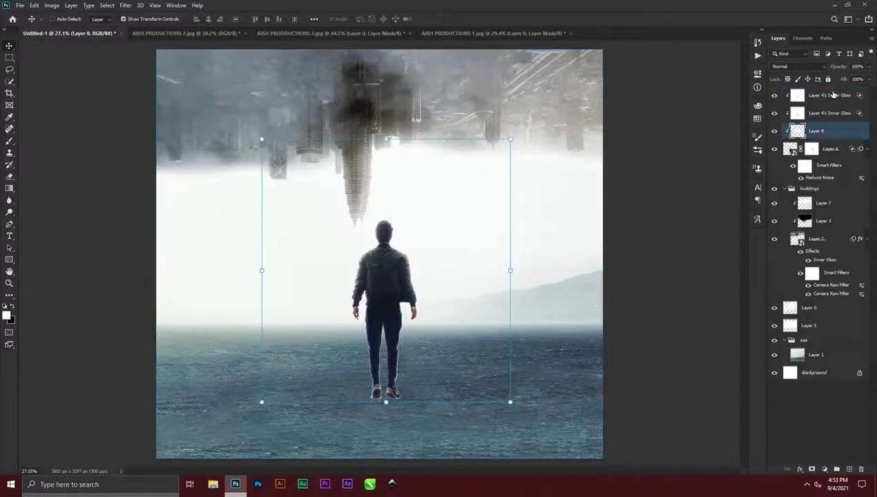
{"action": "left_click_drag", "start_coordinate": [841, 69], "coordinate": [831, 65]}
{"action": "left_click", "coordinate": [829, 404]}
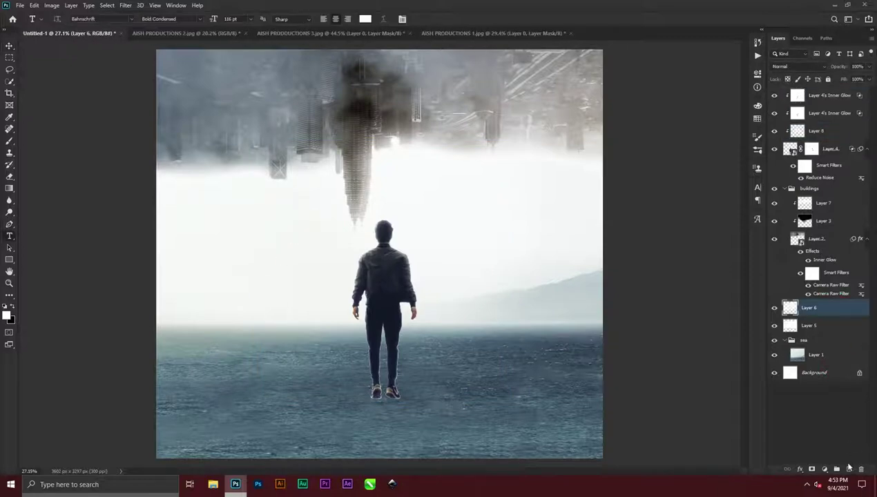
Add a new layer above Layer 6 and start a text on it at the man's head, sized 146 pt
{"action": "left_click", "coordinate": [850, 470]}
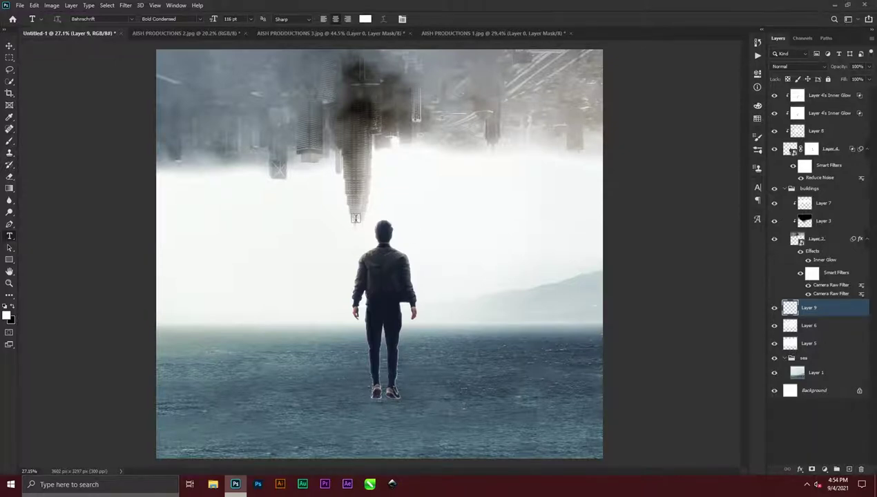
{"action": "left_click", "coordinate": [374, 242]}
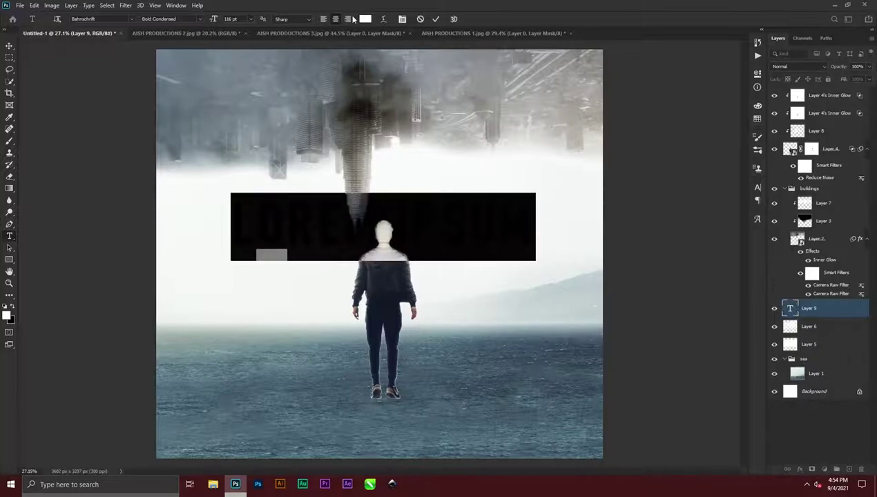
{"action": "left_click_drag", "start_coordinate": [212, 21], "coordinate": [317, 28]}
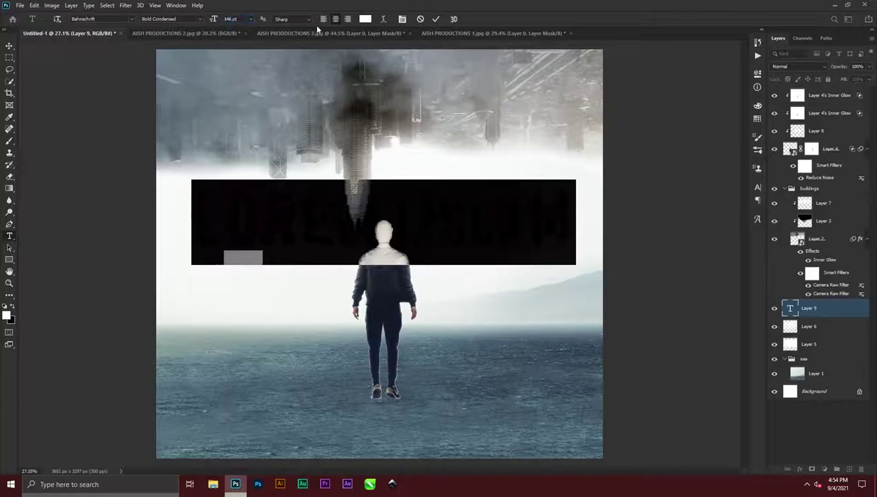
Set the text colour to light cyan a9fcff and enter "dimension" in place of the placeholder text
{"action": "left_click", "coordinate": [365, 19]}
{"action": "left_click", "coordinate": [732, 292]}
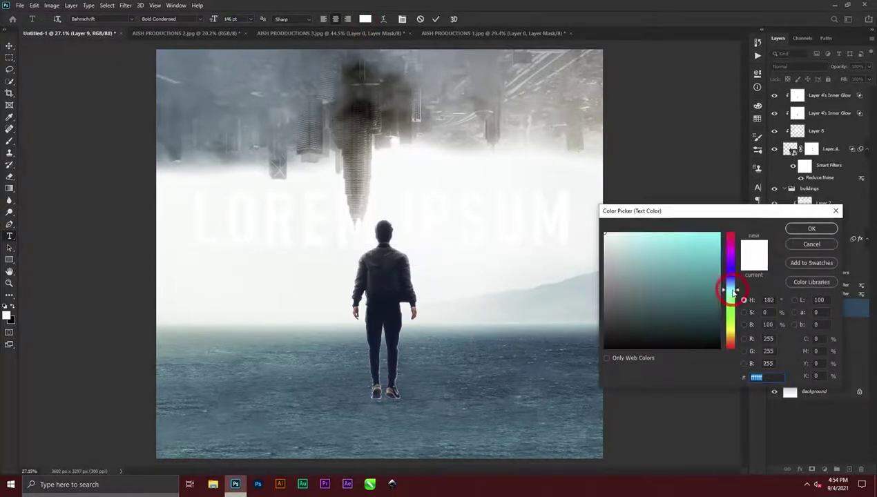
{"action": "left_click_drag", "start_coordinate": [710, 270], "coordinate": [645, 218]}
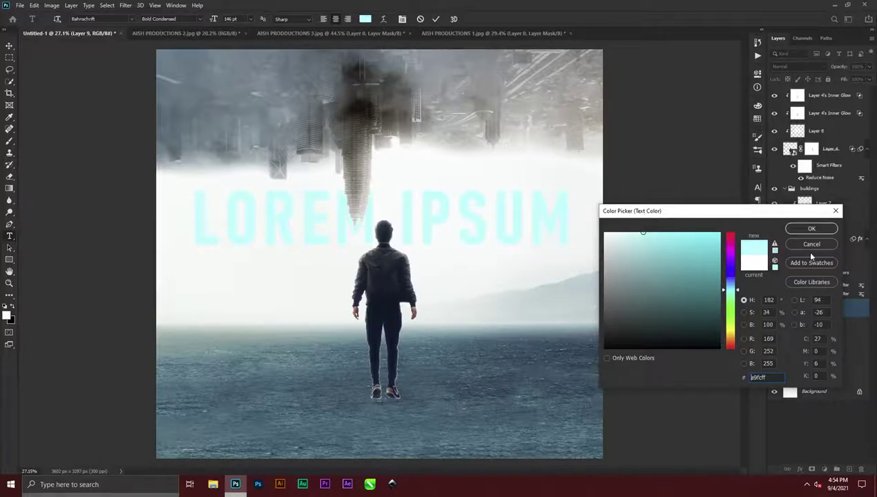
{"action": "left_click", "coordinate": [809, 228]}
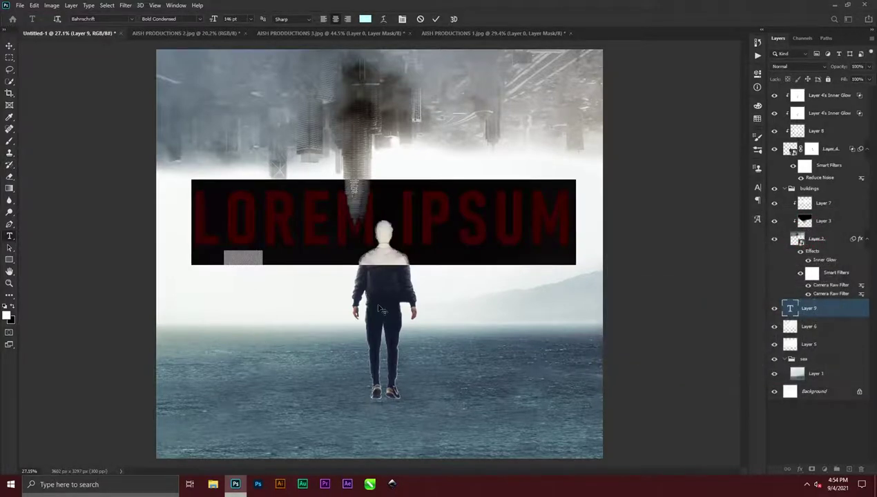
{"action": "type", "text": "dim"}
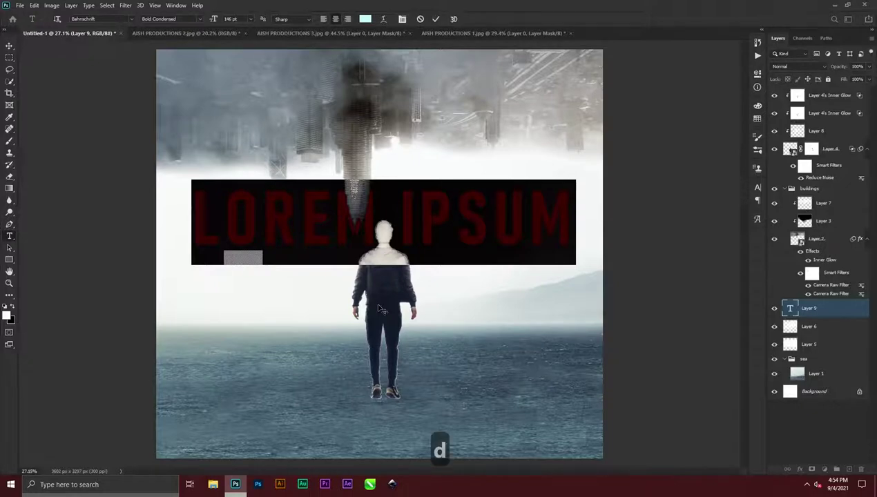
{"action": "type", "text": "ensio"}
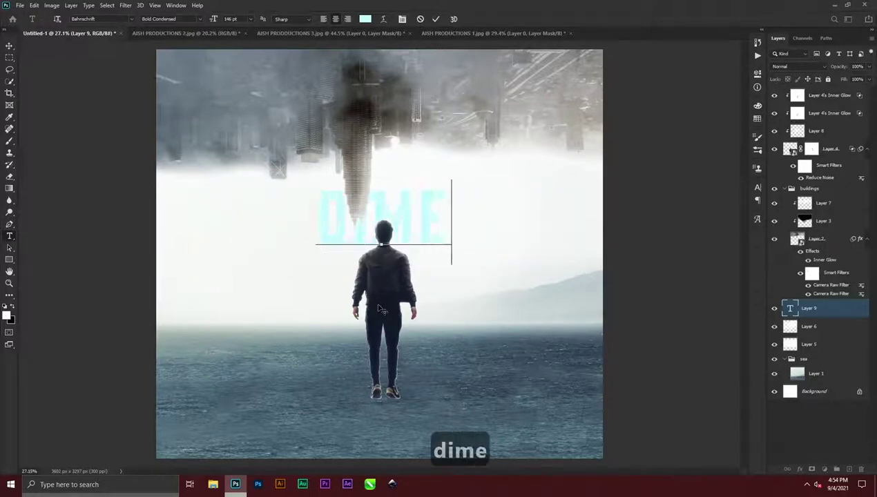
{"action": "type", "text": "n"}
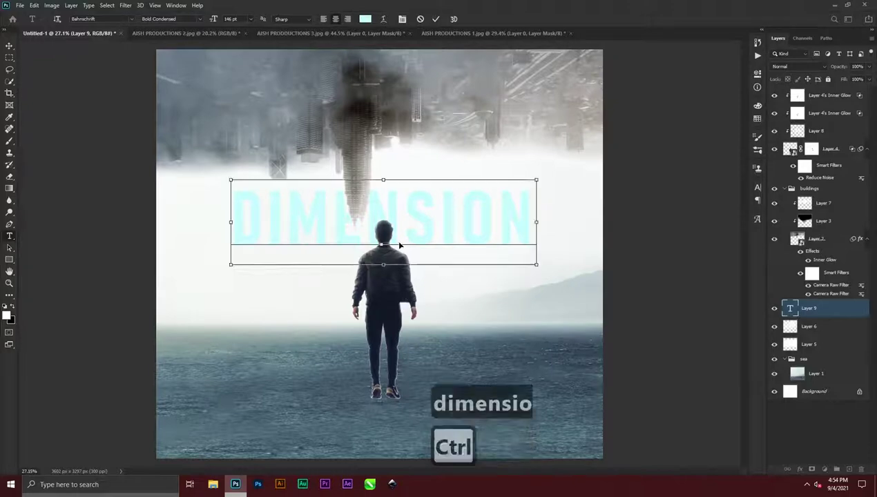
Enlarge the font size of the DIMENSION text and move it down to the man's shoulders
{"action": "key", "text": "ctrl+a"}
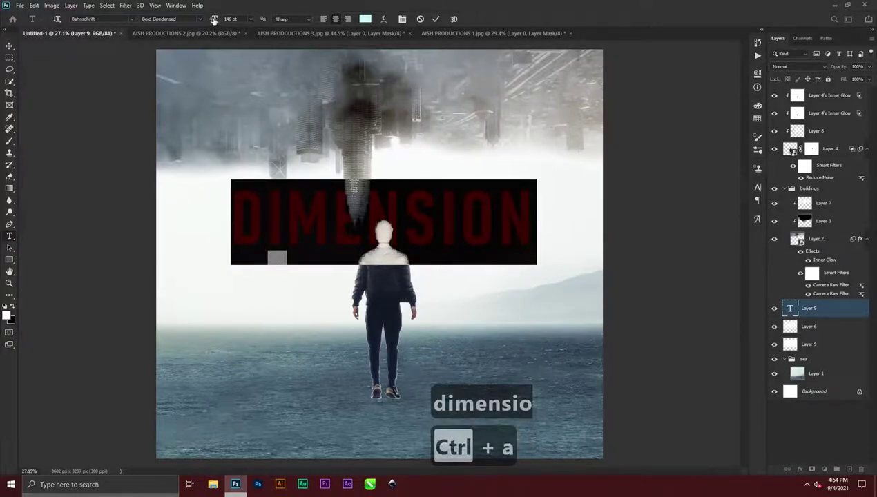
{"action": "left_click_drag", "start_coordinate": [214, 20], "coordinate": [224, 20]}
{"action": "left_click", "coordinate": [9, 45]}
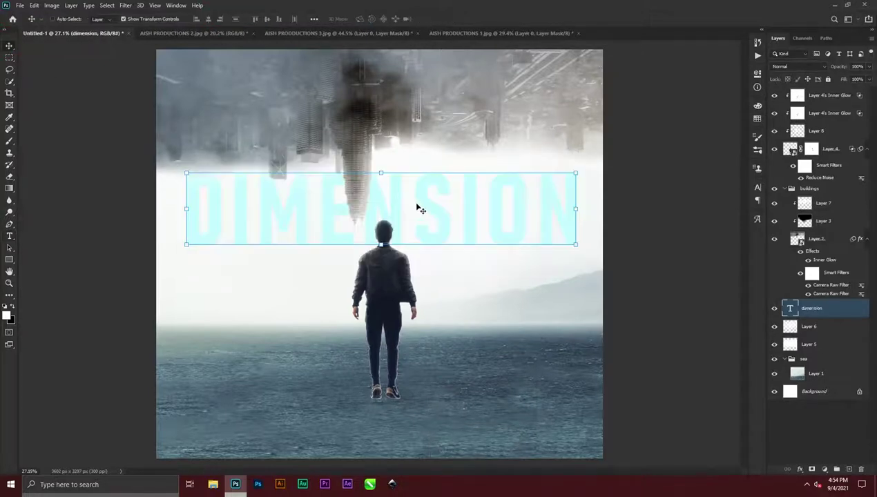
{"action": "left_click_drag", "start_coordinate": [397, 216], "coordinate": [395, 241]}
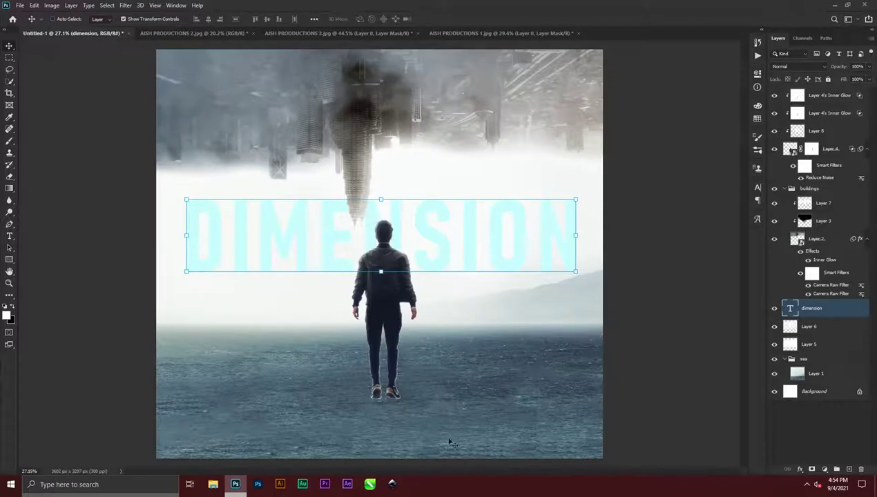
{"action": "left_click", "coordinate": [485, 263]}
{"action": "left_click", "coordinate": [432, 180]}
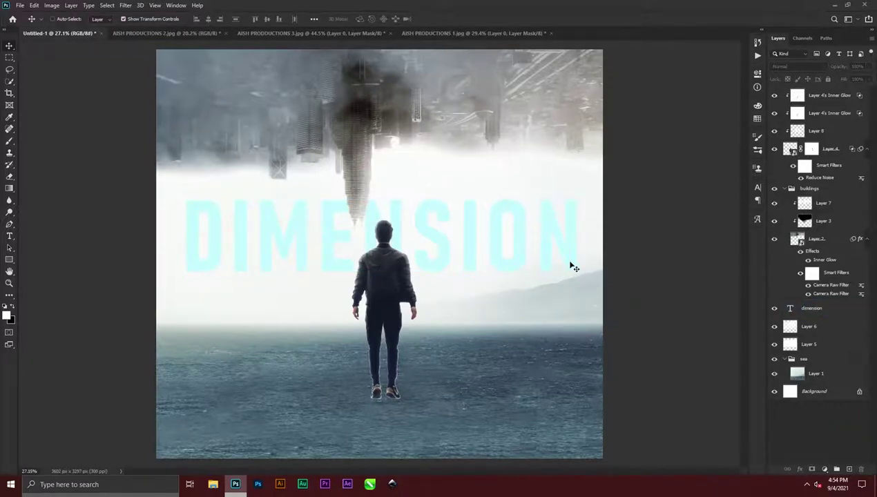
Scale the DIMENSION text to 106.35% and move it slightly further down towards the horizon
{"action": "left_click", "coordinate": [835, 307]}
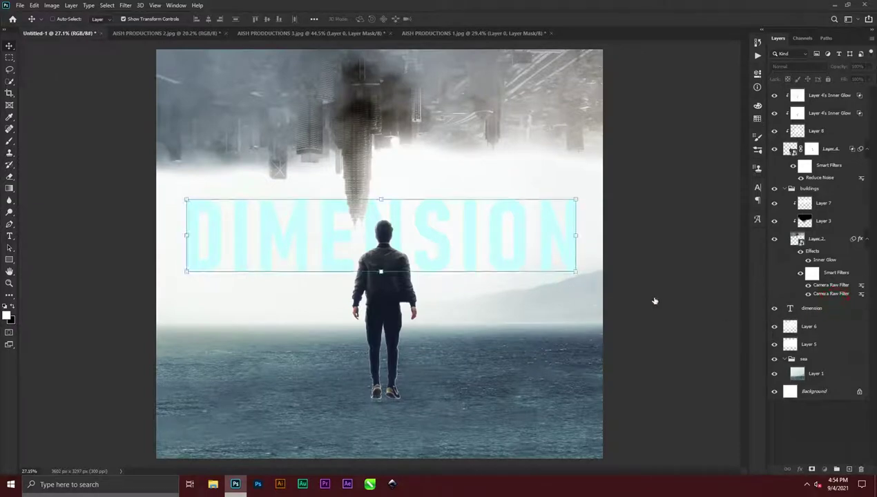
{"action": "left_click_drag", "start_coordinate": [380, 271], "coordinate": [385, 307]}
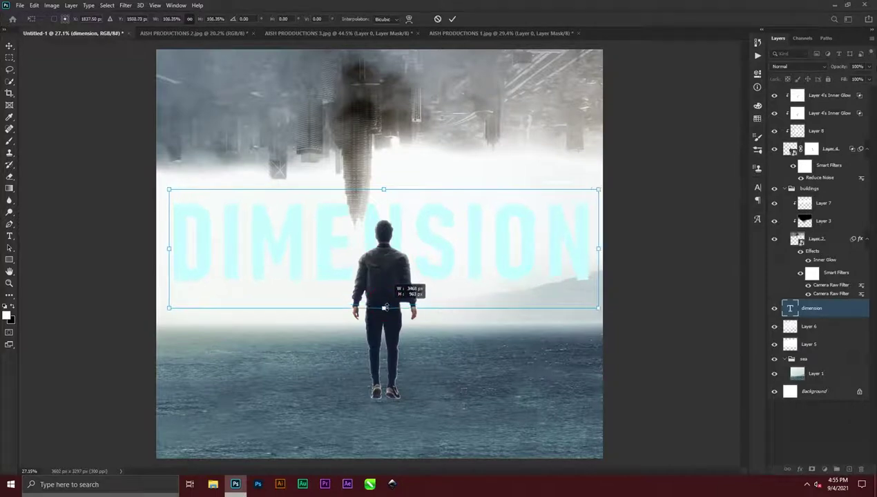
{"action": "left_click_drag", "start_coordinate": [476, 244], "coordinate": [477, 261]}
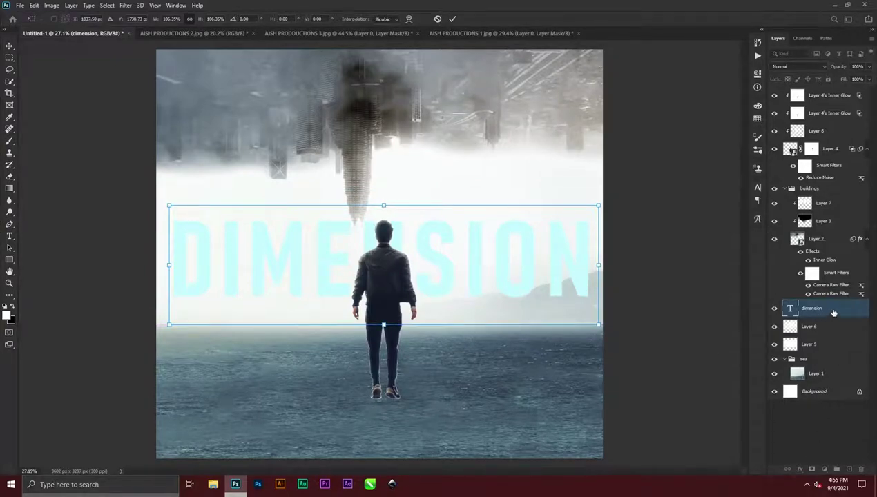
{"action": "key", "text": "Return"}
Move the dimension text layer beneath Layer 5 and give it a layer mask
{"action": "left_click_drag", "start_coordinate": [833, 313], "coordinate": [822, 349]}
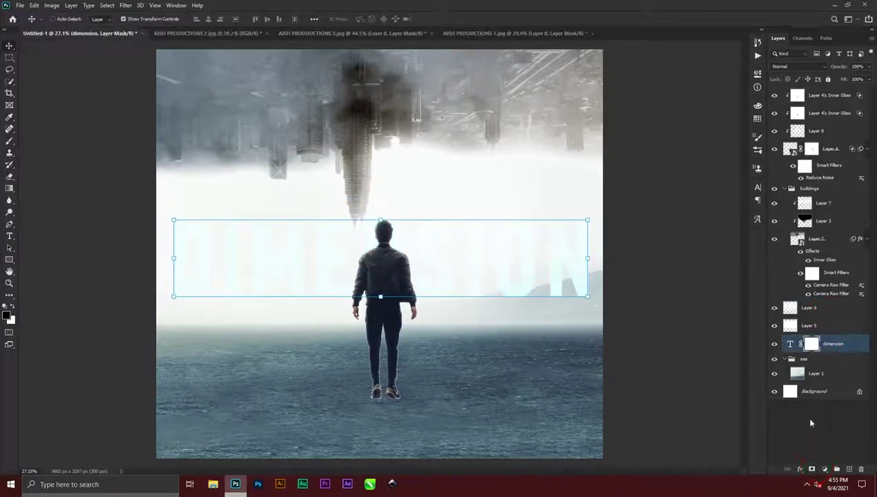
Move the dimension text layer above Layer 6, directly below the buildings group
{"action": "scroll", "coordinate": [552, 262], "scroll_direction": "up", "scroll_amount": 6}
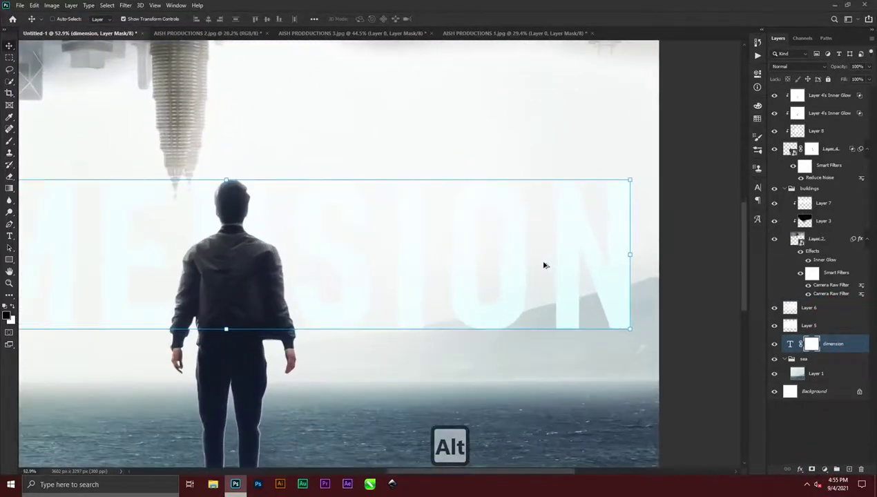
{"action": "scroll", "coordinate": [548, 269], "scroll_direction": "down", "scroll_amount": 2}
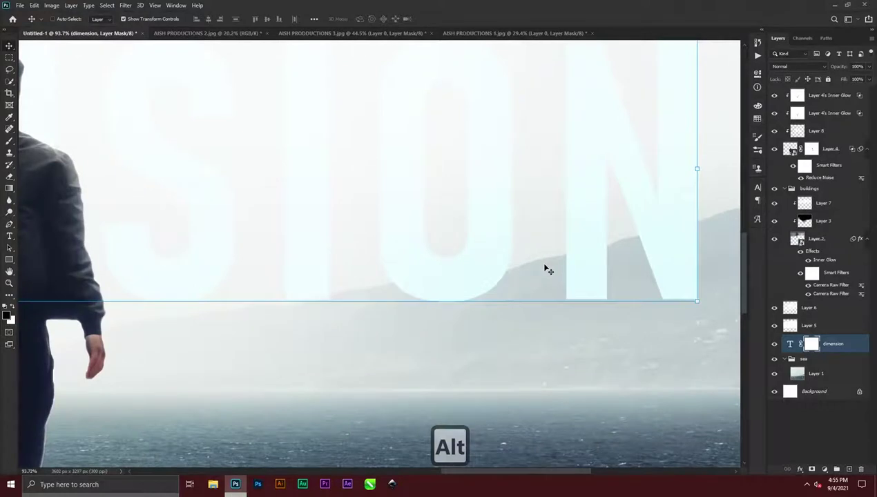
{"action": "key", "text": "b"}
{"action": "key", "text": "x"}
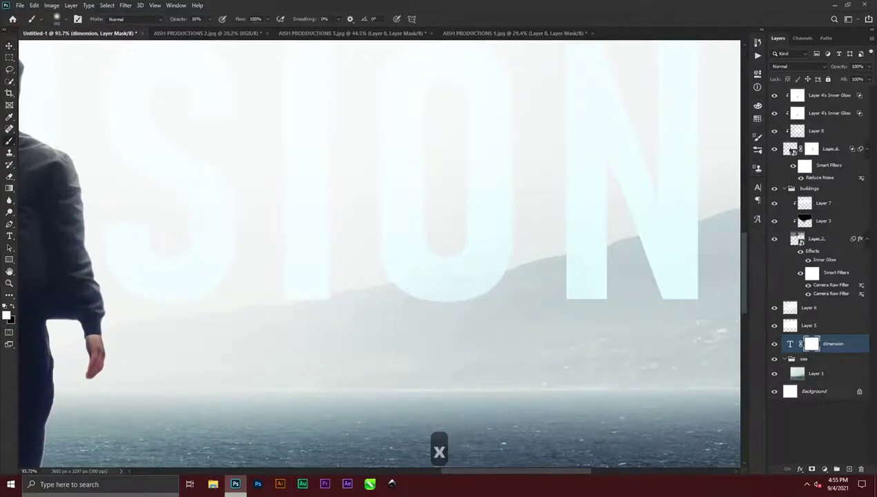
{"action": "left_click_drag", "start_coordinate": [853, 339], "coordinate": [827, 311]}
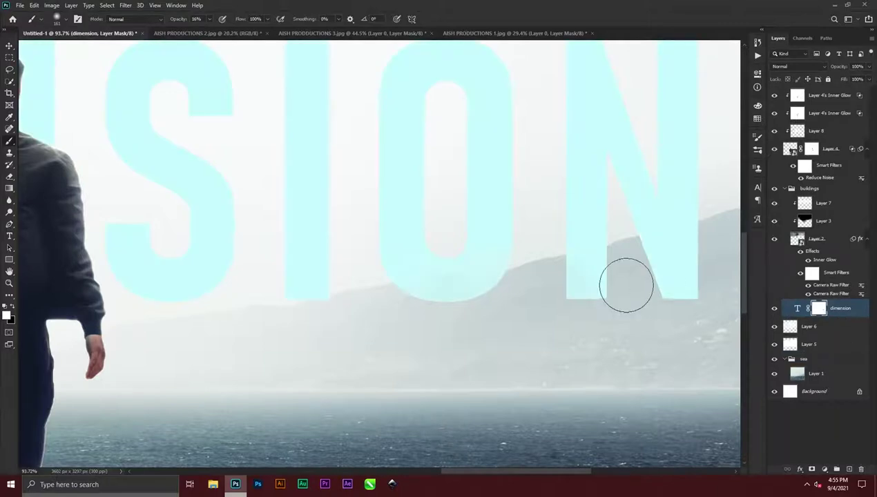
With a 100% opacity black brush, mask out the bottoms of the letters O and N where they overlap the hill
{"action": "scroll", "coordinate": [388, 279], "scroll_direction": "down", "scroll_amount": 3, "text": "alt"}
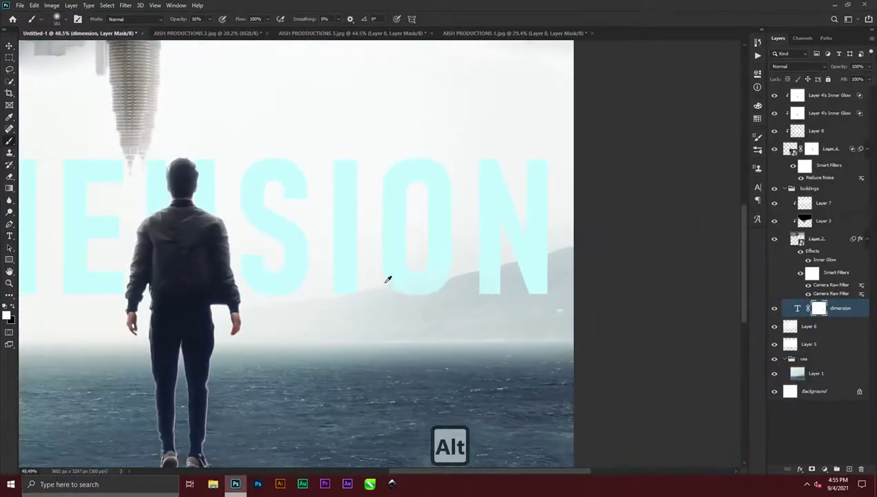
{"action": "scroll", "coordinate": [388, 279], "scroll_direction": "down", "scroll_amount": 2, "text": "alt"}
{"action": "right_click", "coordinate": [376, 290]}
{"action": "key", "text": "Escape"}
{"action": "right_click", "coordinate": [366, 290], "text": "alt"}
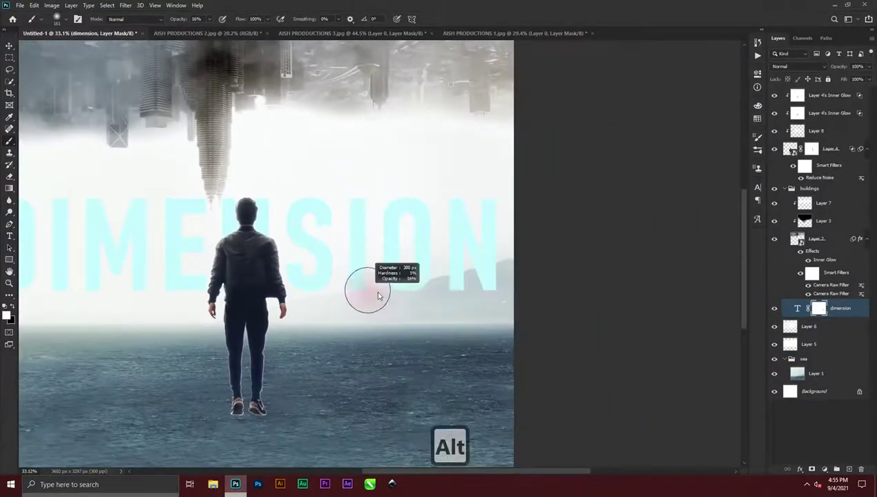
{"action": "left_click_drag", "start_coordinate": [378, 296], "coordinate": [364, 294], "text": "alt"}
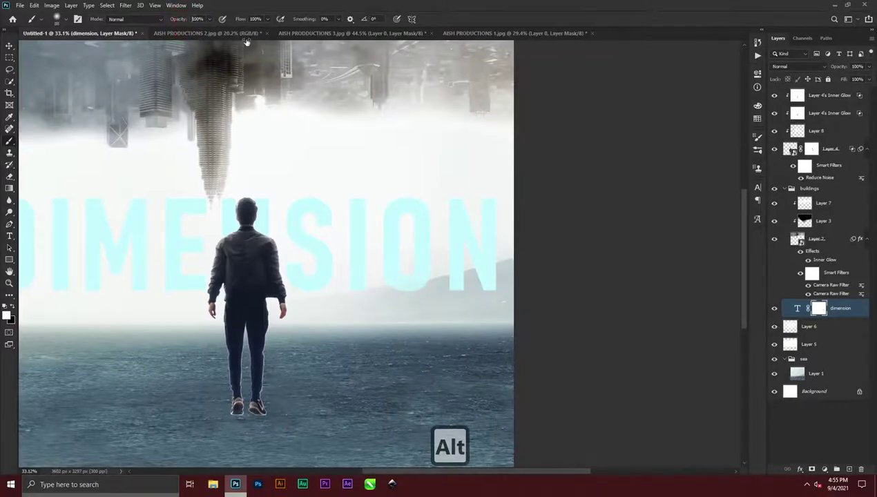
{"action": "scroll", "coordinate": [472, 310], "scroll_direction": "up", "scroll_amount": 4, "text": "alt"}
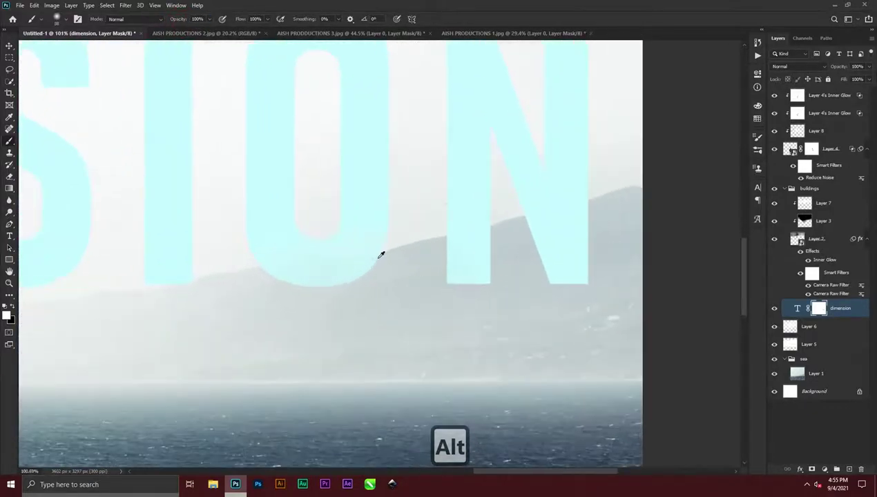
{"action": "mouse_move", "coordinate": [379, 261]}
{"action": "left_mouse_down"}
{"action": "mouse_move", "coordinate": [370, 378]}
{"action": "mouse_move", "coordinate": [373, 332]}
{"action": "left_mouse_up"}
{"action": "key", "text": "x"}
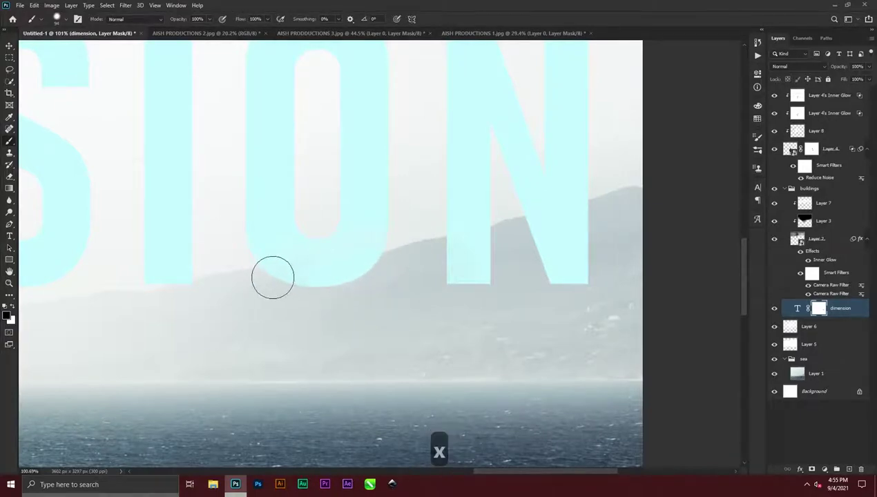
{"action": "mouse_move", "coordinate": [273, 278]}
{"action": "left_mouse_down"}
{"action": "mouse_move", "coordinate": [261, 288]}
{"action": "mouse_move", "coordinate": [345, 275]}
{"action": "left_mouse_up"}
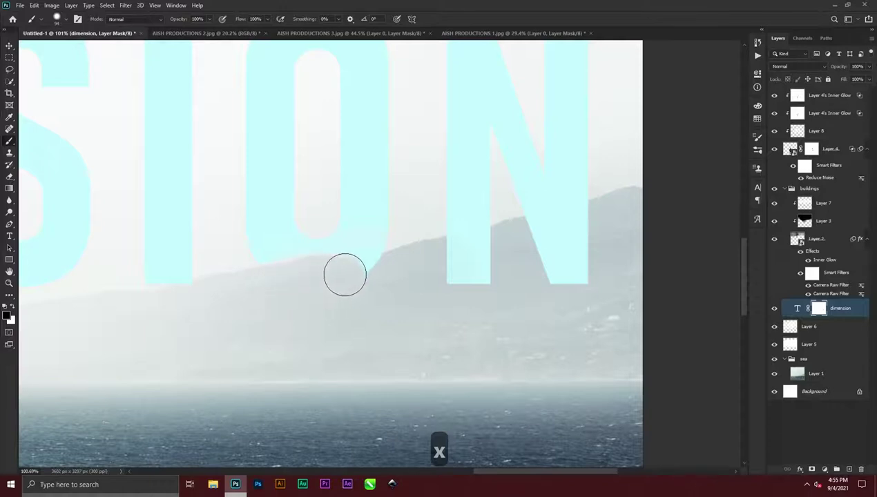
{"action": "mouse_move", "coordinate": [463, 272]}
{"action": "left_mouse_down"}
{"action": "mouse_move", "coordinate": [484, 253]}
{"action": "mouse_move", "coordinate": [453, 256]}
{"action": "mouse_move", "coordinate": [459, 292]}
{"action": "mouse_move", "coordinate": [538, 256]}
{"action": "mouse_move", "coordinate": [519, 240]}
{"action": "mouse_move", "coordinate": [592, 210]}
{"action": "mouse_move", "coordinate": [576, 261]}
{"action": "mouse_move", "coordinate": [590, 285]}
{"action": "left_mouse_up"}
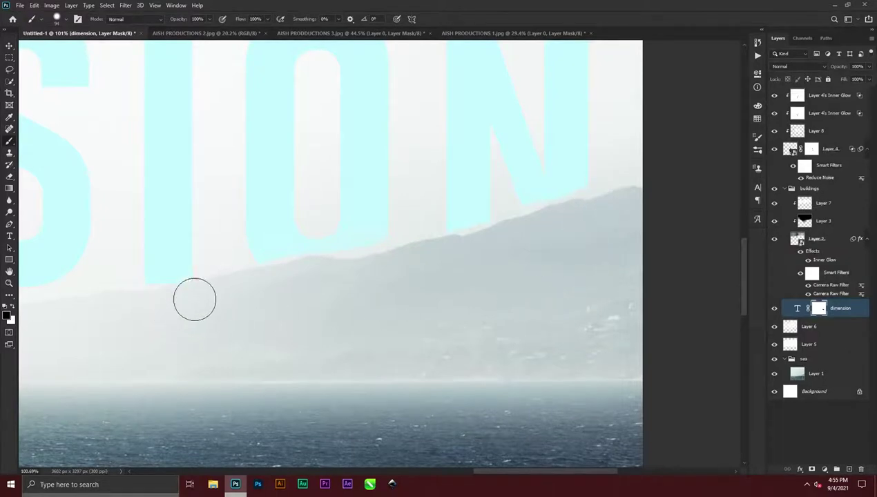
Paint white on the text mask with a smaller brush to restore the bottom of the O down to the ridge line
{"action": "scroll", "coordinate": [385, 248], "scroll_direction": "up", "scroll_amount": 5, "text": "alt"}
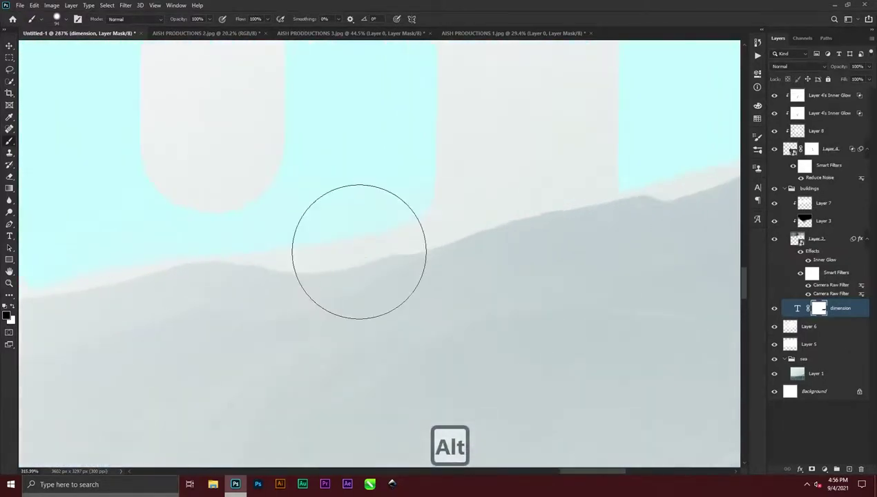
{"action": "mouse_move", "coordinate": [347, 223]}
{"action": "left_mouse_down"}
{"action": "mouse_move", "coordinate": [312, 215]}
{"action": "mouse_move", "coordinate": [282, 237]}
{"action": "mouse_move", "coordinate": [411, 216]}
{"action": "left_mouse_up"}
{"action": "key", "text": "x"}
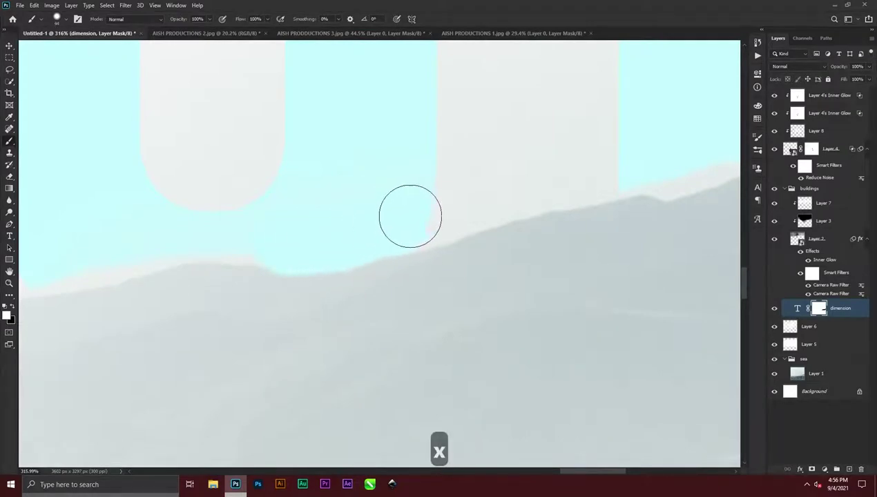
{"action": "left_click_drag", "start_coordinate": [249, 235], "coordinate": [196, 227]}
{"action": "scroll", "coordinate": [139, 234], "scroll_direction": "left", "scroll_amount": 3}
{"action": "left_click_drag", "start_coordinate": [144, 260], "coordinate": [244, 239]}
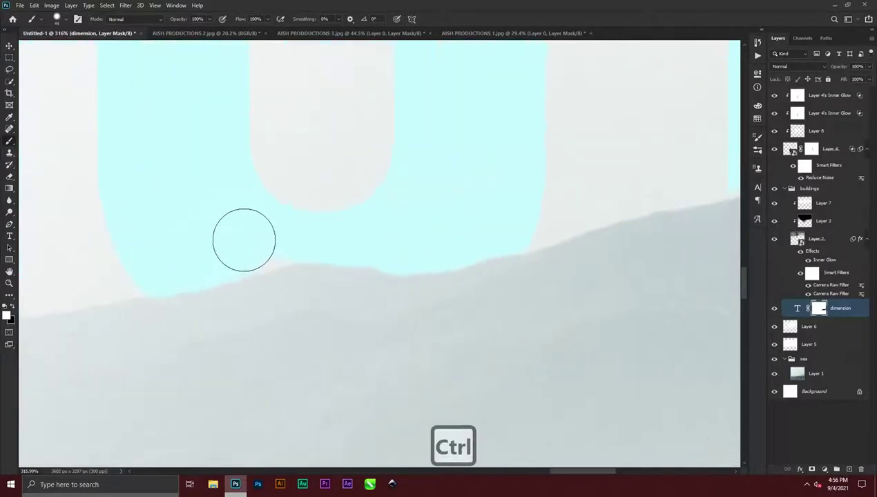
{"action": "scroll", "coordinate": [300, 215], "scroll_direction": "down", "scroll_amount": 3}
{"action": "scroll", "coordinate": [274, 215], "scroll_direction": "up", "scroll_amount": 4}
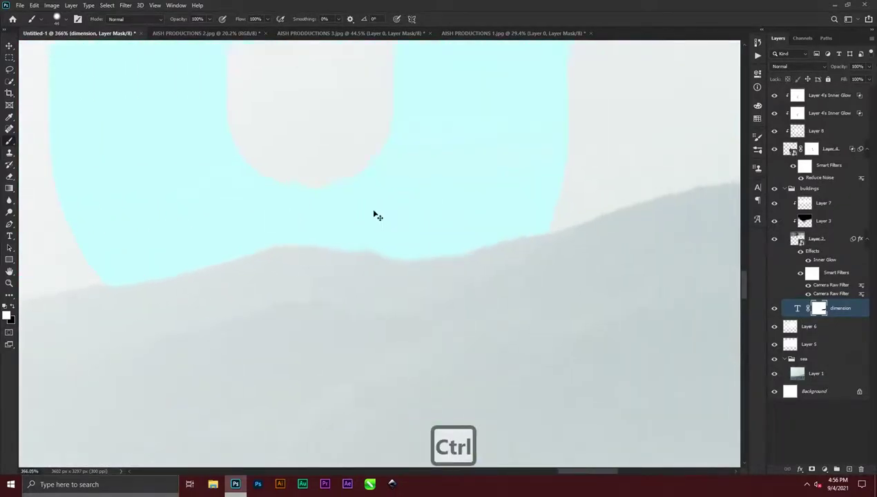
Restore the bottom of the N on the text mask so that it follows the hill's ridge line
{"action": "scroll", "coordinate": [374, 213], "scroll_direction": "right", "scroll_amount": 7}
{"action": "scroll", "coordinate": [432, 197], "scroll_direction": "up", "scroll_amount": 1}
{"action": "left_click_drag", "start_coordinate": [394, 181], "coordinate": [450, 185]}
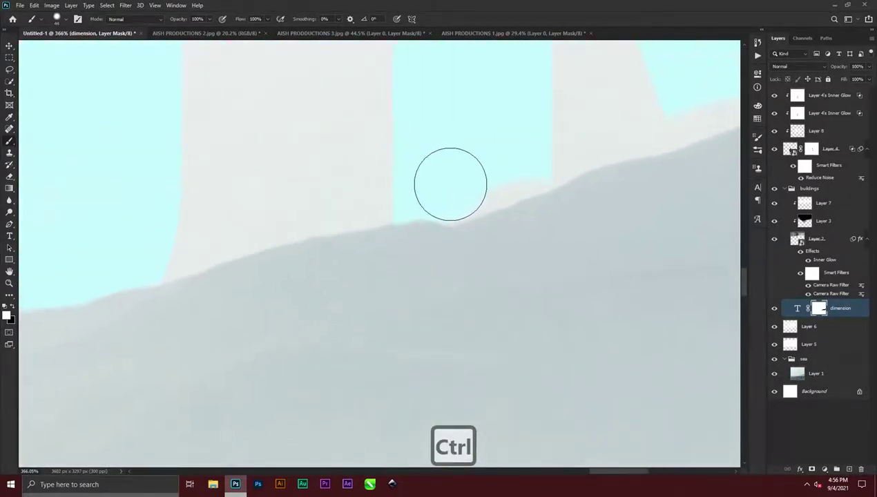
{"action": "scroll", "coordinate": [543, 156], "scroll_direction": "right", "scroll_amount": 2}
{"action": "scroll", "coordinate": [546, 162], "scroll_direction": "left", "scroll_amount": 5}
{"action": "scroll", "coordinate": [546, 162], "scroll_direction": "up", "scroll_amount": 3}
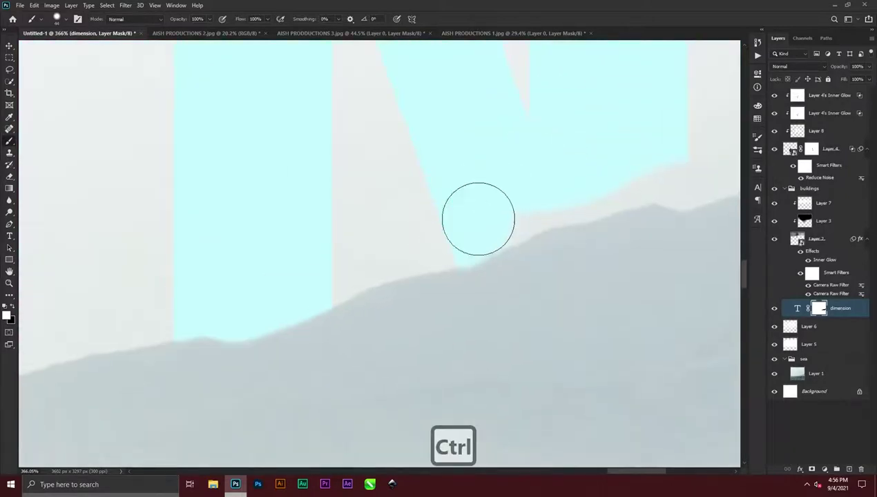
{"action": "mouse_move", "coordinate": [478, 219]}
{"action": "left_mouse_down"}
{"action": "mouse_move", "coordinate": [628, 166]}
{"action": "mouse_move", "coordinate": [678, 164]}
{"action": "left_mouse_up"}
{"action": "key", "text": "x"}
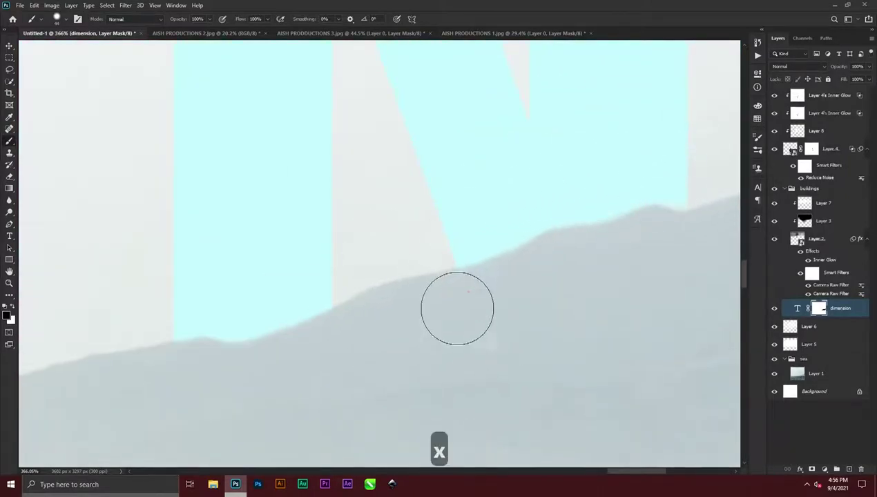
Examine the masked DIMENSION title against the hill and across the whole composition
{"action": "scroll", "coordinate": [188, 373], "scroll_direction": "down", "scroll_amount": 4, "text": "alt"}
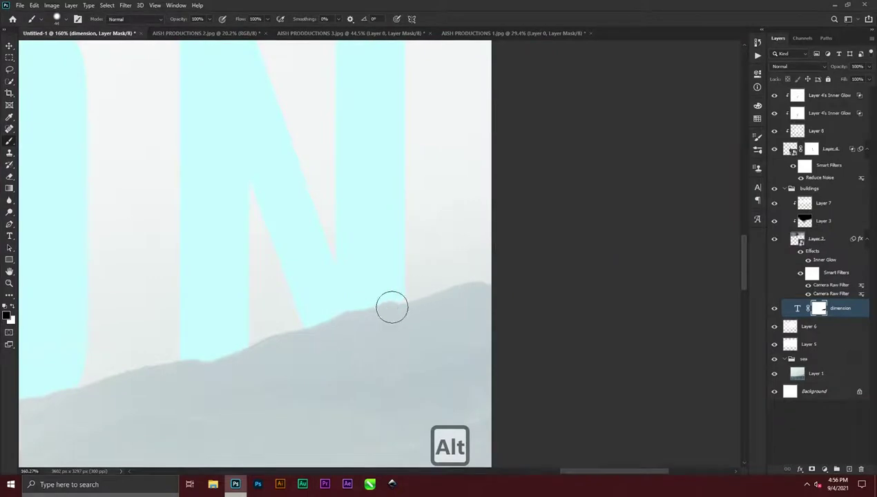
{"action": "scroll", "coordinate": [282, 319], "scroll_direction": "down", "scroll_amount": 6, "text": "alt"}
{"action": "scroll", "coordinate": [279, 324], "scroll_direction": "left", "scroll_amount": 3, "text": "ctrl"}
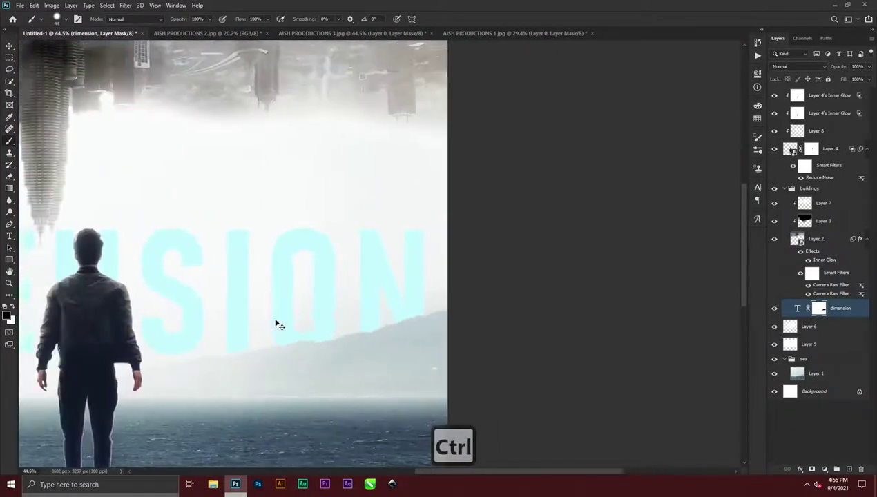
{"action": "scroll", "coordinate": [290, 328], "scroll_direction": "left", "scroll_amount": 5, "text": "ctrl"}
{"action": "scroll", "coordinate": [295, 324], "scroll_direction": "down", "scroll_amount": 2, "text": "alt"}
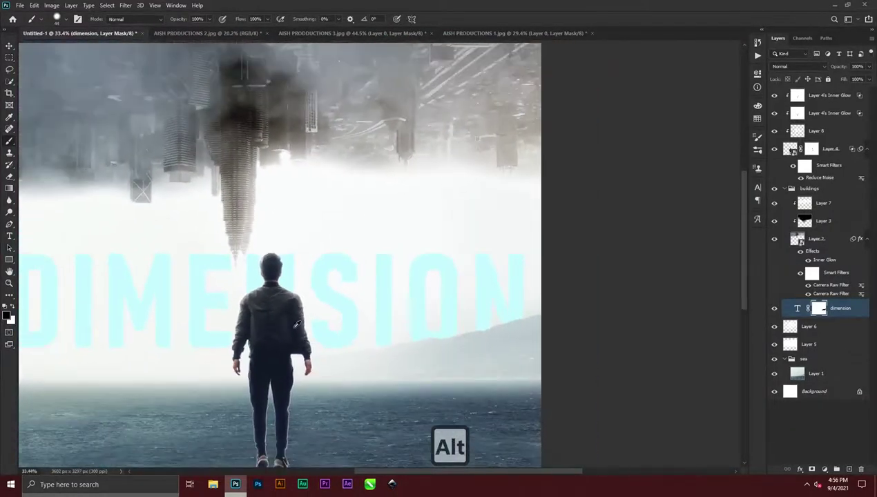
{"action": "scroll", "coordinate": [297, 324], "scroll_direction": "down", "scroll_amount": 1, "text": "alt"}
{"action": "scroll", "coordinate": [295, 333], "scroll_direction": "up", "scroll_amount": 4, "text": "ctrl"}
{"action": "scroll", "coordinate": [360, 329], "scroll_direction": "down", "scroll_amount": 3}
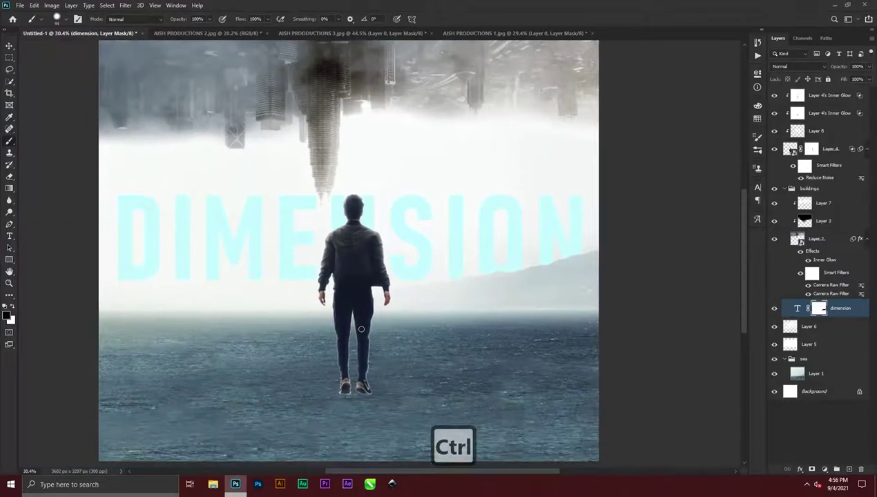
Add a white Inner Glow to the dimension text with source Center, an increased size and a 70% range
{"action": "double_click", "coordinate": [863, 313]}
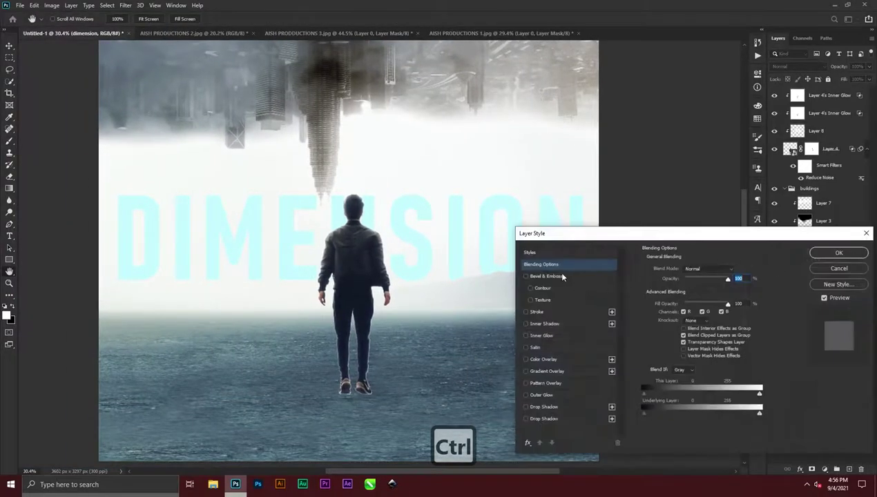
{"action": "left_click", "coordinate": [537, 336]}
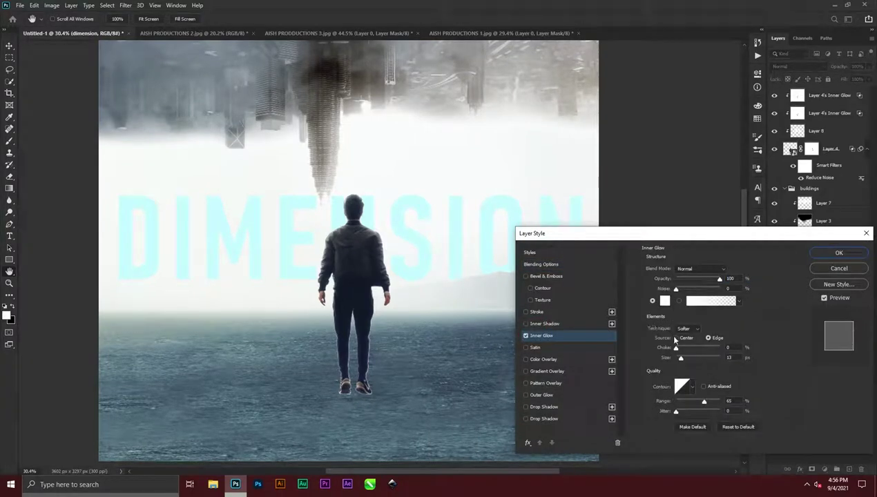
{"action": "left_click", "coordinate": [675, 338]}
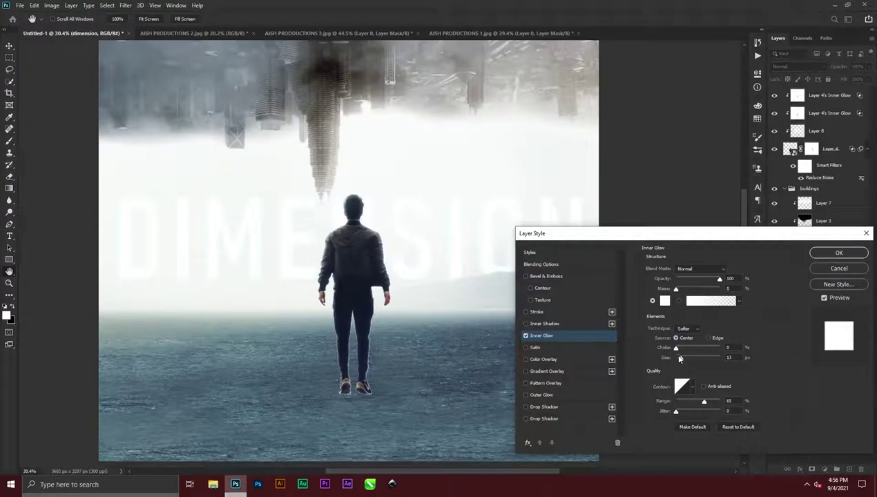
{"action": "left_click_drag", "start_coordinate": [682, 358], "coordinate": [687, 361]}
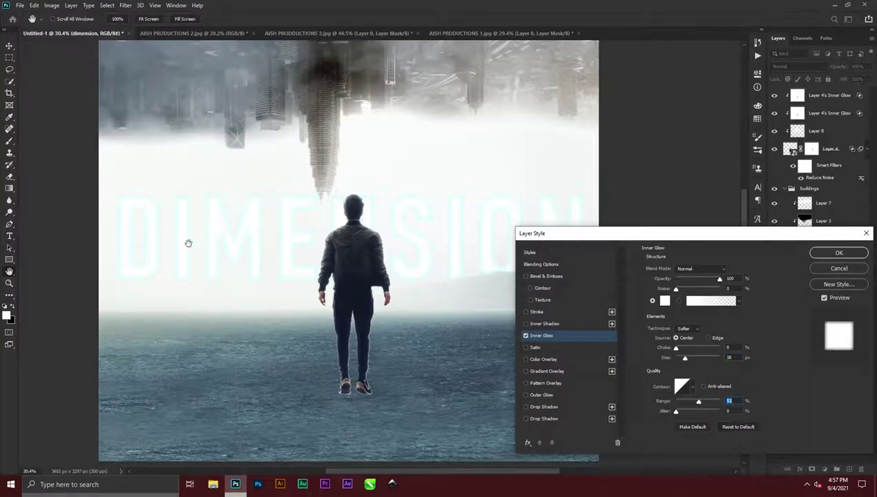
{"action": "left_click_drag", "start_coordinate": [689, 408], "coordinate": [706, 412]}
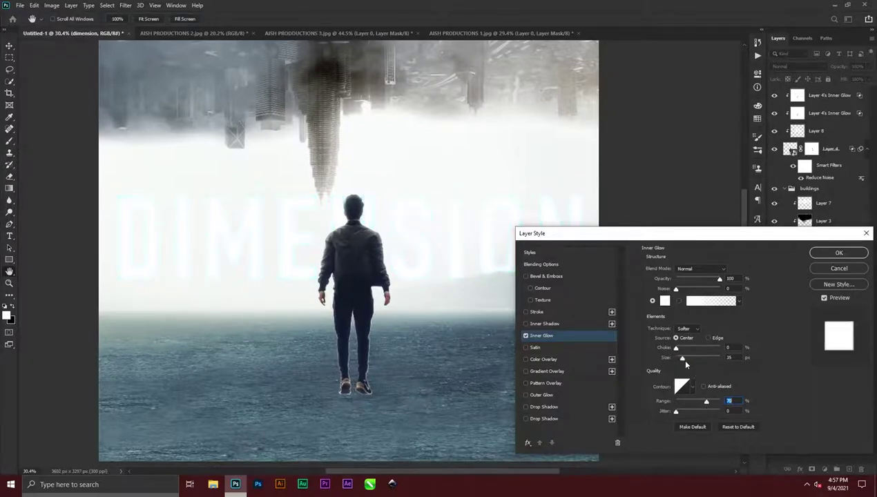
{"action": "left_click", "coordinate": [839, 253]}
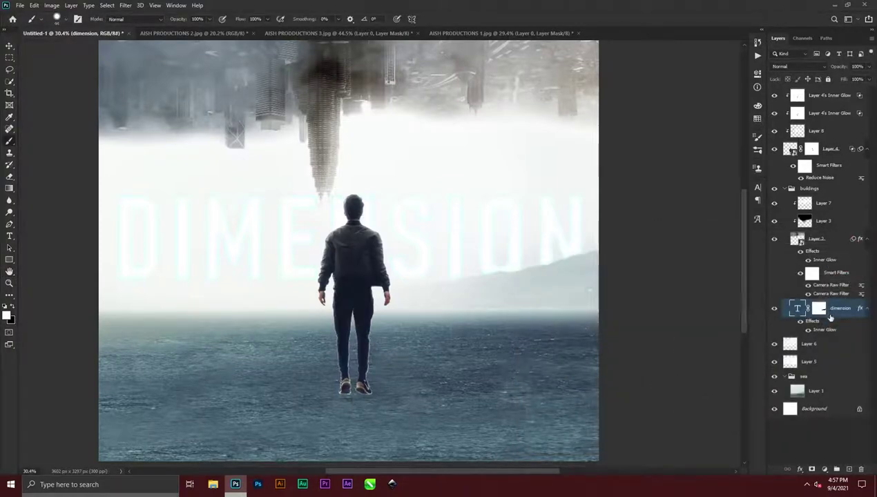
Try to fade the lower part of the DIMENSION letters on the layer mask with a large soft black brush
{"action": "left_click", "coordinate": [819, 309]}
{"action": "key", "text": "x"}
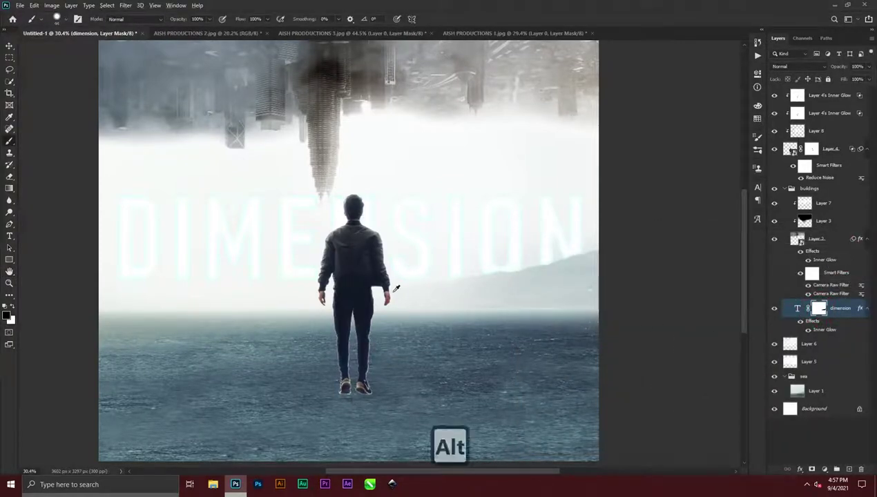
{"action": "mouse_move", "coordinate": [393, 292]}
{"action": "left_mouse_down"}
{"action": "mouse_move", "coordinate": [416, 297]}
{"action": "mouse_move", "coordinate": [433, 268]}
{"action": "mouse_move", "coordinate": [436, 110]}
{"action": "mouse_move", "coordinate": [460, 110]}
{"action": "left_mouse_up"}
{"action": "key", "text": "x"}
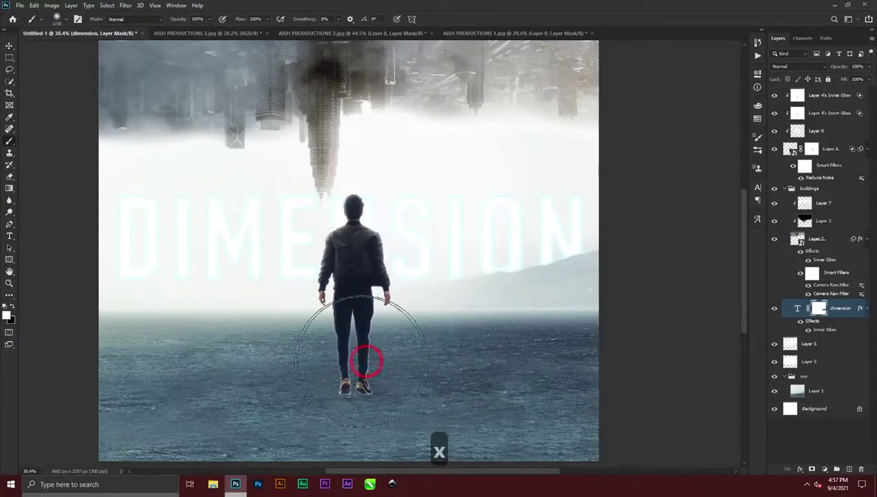
{"action": "key", "text": "x"}
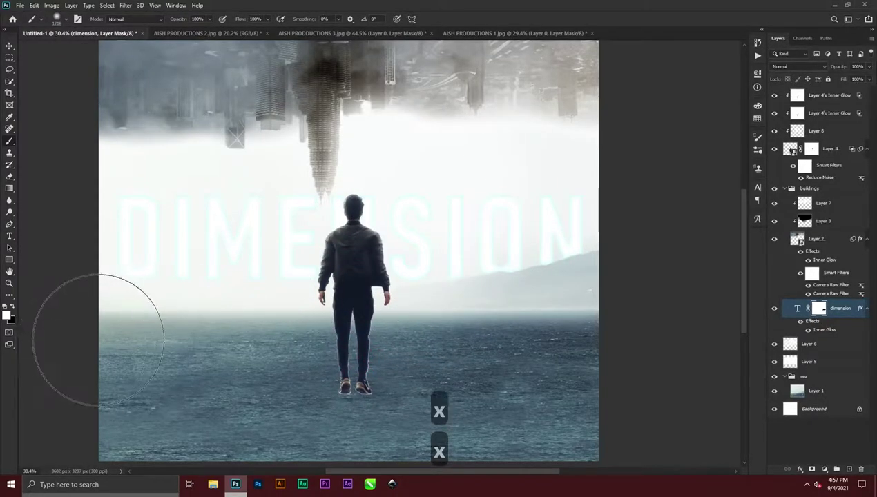
{"action": "mouse_move", "coordinate": [96, 339]}
{"action": "left_mouse_down"}
{"action": "mouse_move", "coordinate": [168, 338]}
{"action": "mouse_move", "coordinate": [298, 364]}
{"action": "left_mouse_up"}
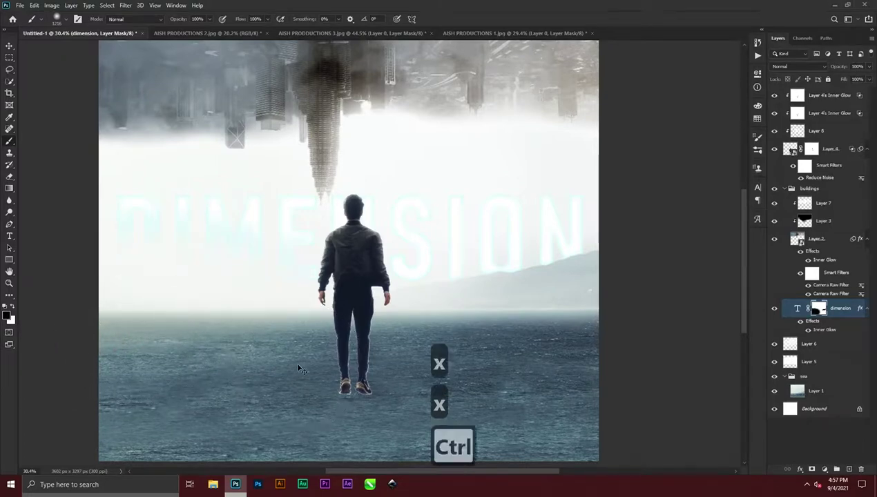
{"action": "key", "text": "ctrl+z"}
{"action": "left_click", "coordinate": [142, 344]}
{"action": "mouse_move", "coordinate": [142, 344]}
{"action": "left_mouse_down"}
{"action": "mouse_move", "coordinate": [277, 341]}
{"action": "mouse_move", "coordinate": [361, 352]}
{"action": "left_mouse_up"}
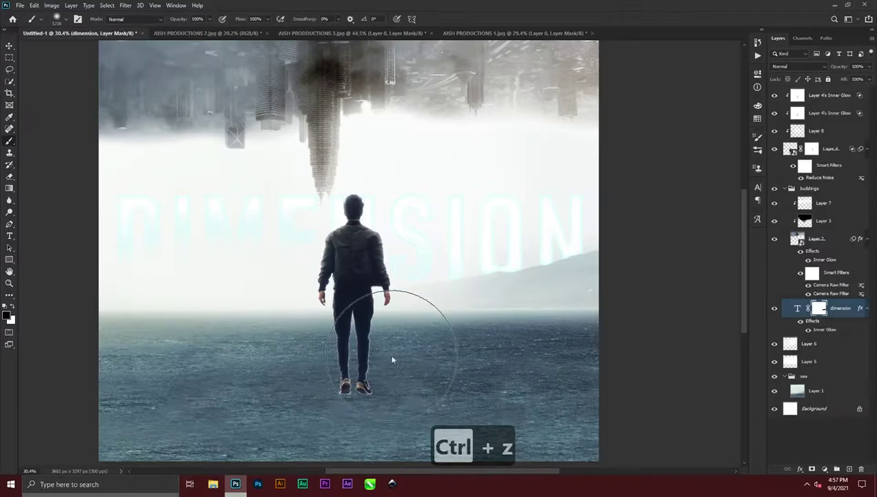
{"action": "key", "text": "ctrl+z"}
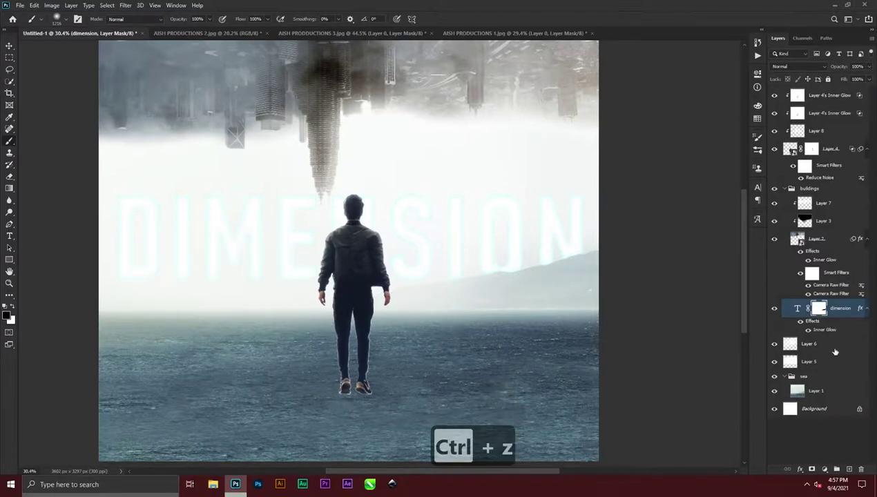
Brighten the sky behind the DIMENSION letters by painting soft white haze on Layer 6 with a smaller brush
{"action": "left_click", "coordinate": [835, 351]}
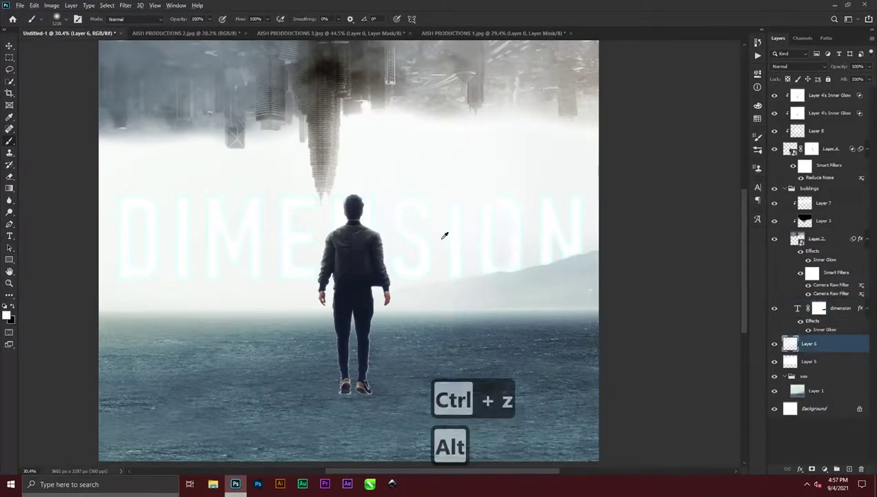
{"action": "left_click_drag", "start_coordinate": [444, 234], "coordinate": [389, 249]}
{"action": "left_click", "coordinate": [477, 199]}
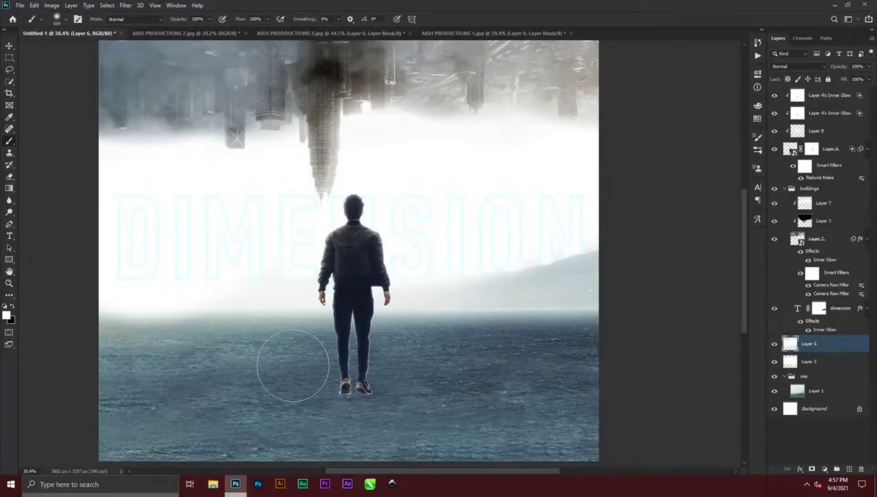
{"action": "key", "text": "e"}
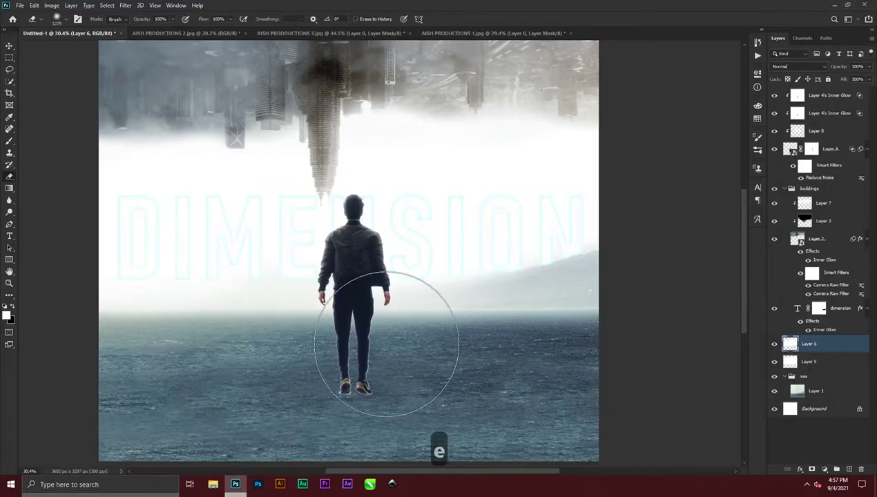
Add a new empty layer directly above the dimension text layer
{"action": "left_click", "coordinate": [839, 308]}
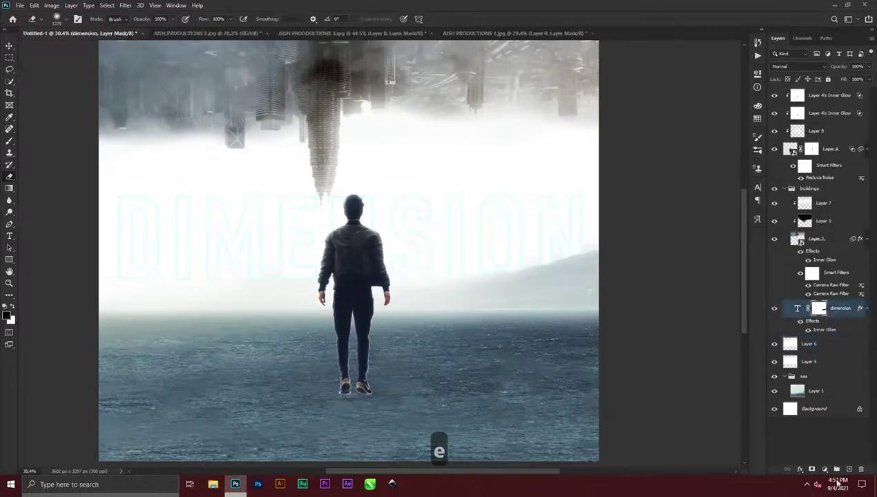
{"action": "left_click", "coordinate": [849, 469]}
{"action": "right_click", "coordinate": [361, 258]}
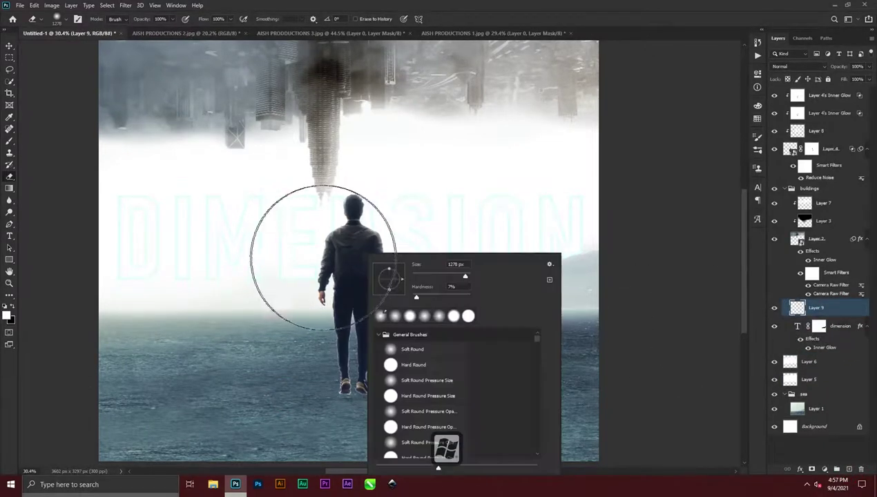
{"action": "left_click", "coordinate": [279, 243]}
{"action": "key", "text": "super"}
{"action": "key", "text": "super"}
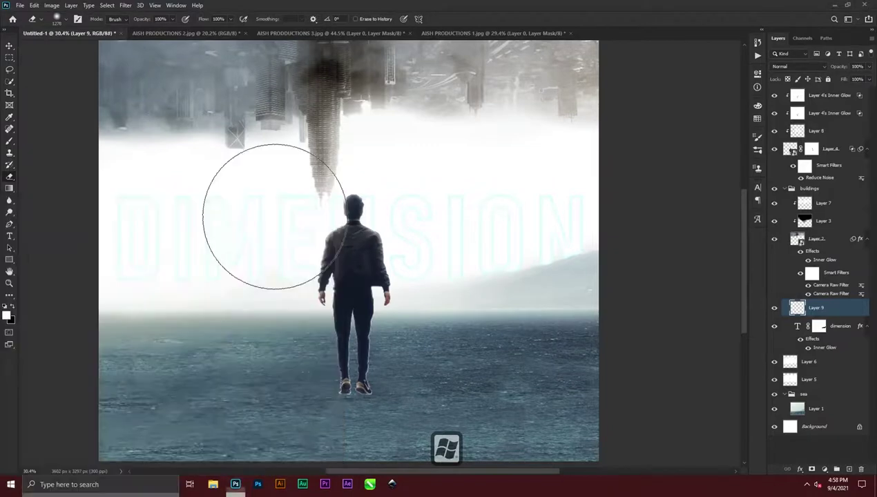
Try to fade the bottom of the first DIMENSION letters with a soft white brush on the unclipped new layer
{"action": "left_click_drag", "start_coordinate": [275, 218], "coordinate": [203, 220]}
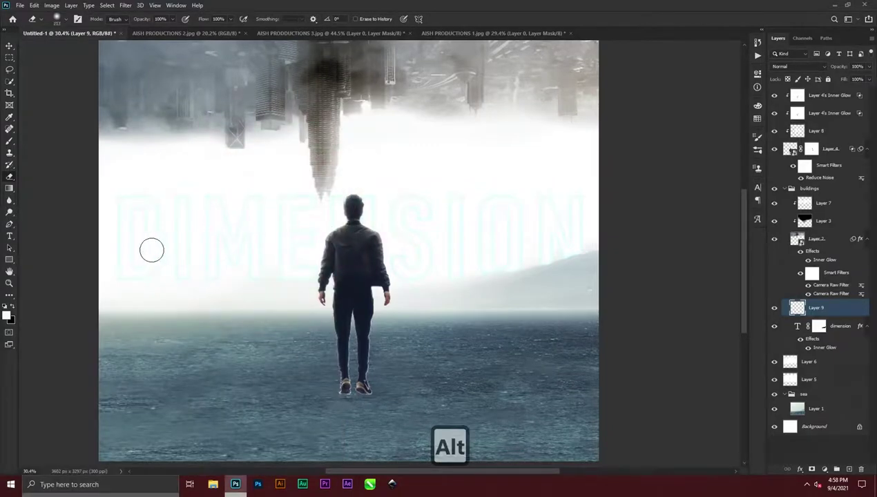
{"action": "right_click", "coordinate": [121, 273], "text": "alt"}
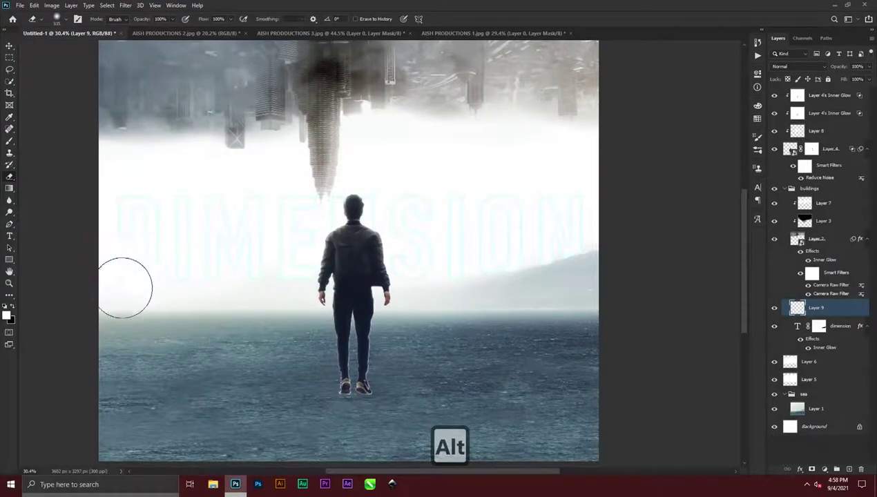
{"action": "right_click", "coordinate": [123, 289], "text": "alt"}
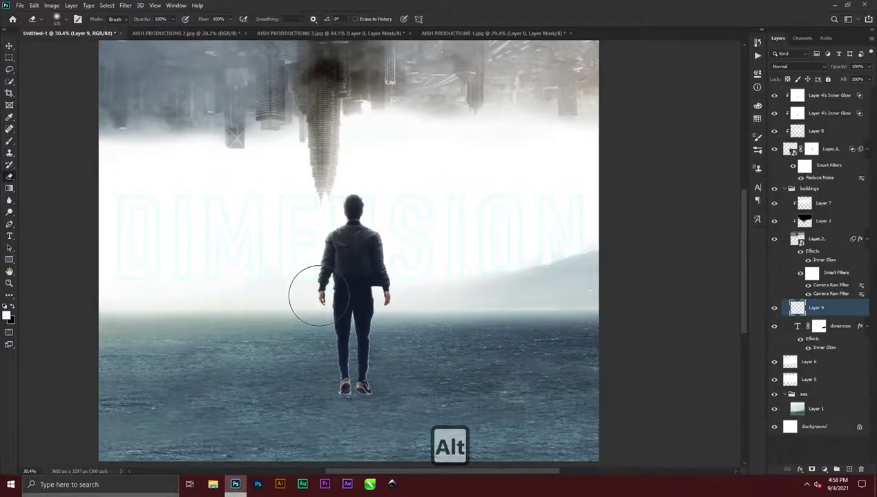
{"action": "key", "text": "x"}
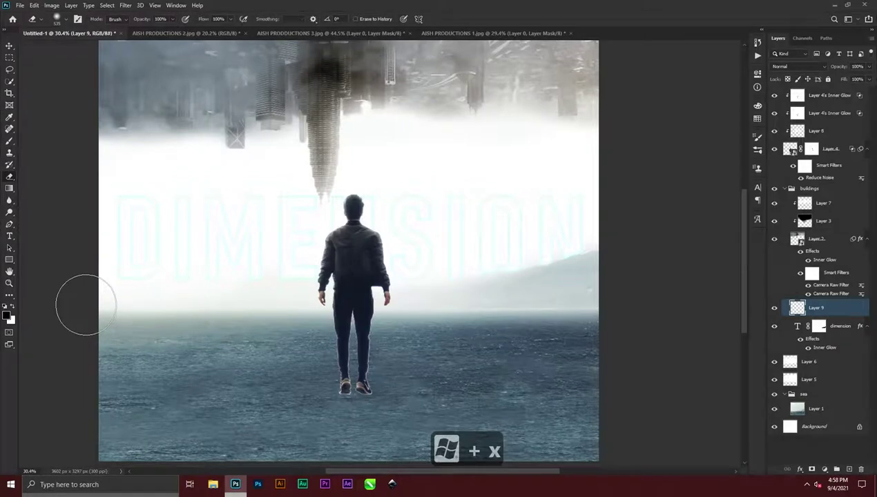
{"action": "key", "text": "x"}
{"action": "key", "text": "b"}
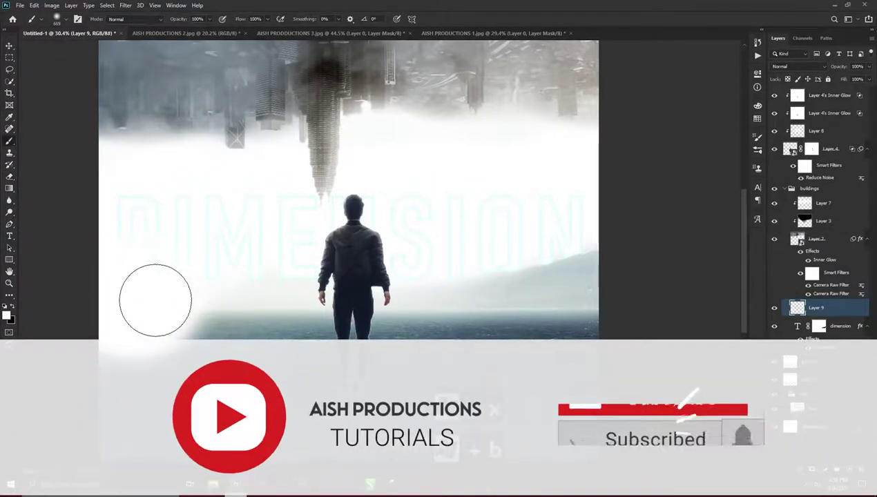
{"action": "key", "text": "ctrl+z"}
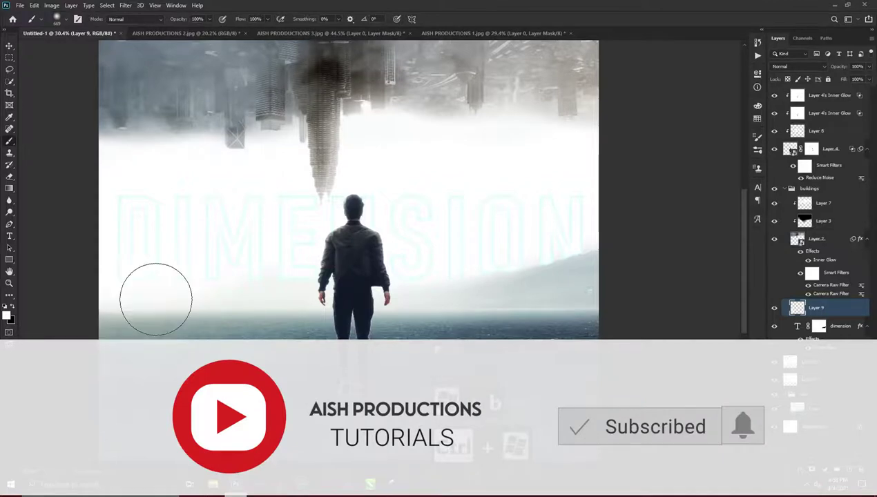
Clip the new layer to the dimension text and paint soft white over the lower parts of the letters
{"action": "key", "text": "alt"}
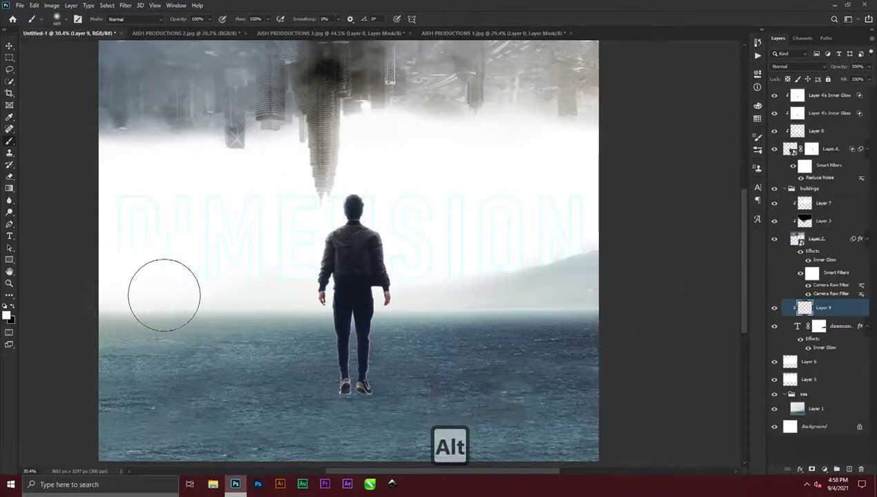
{"action": "key", "text": "ctrl+super"}
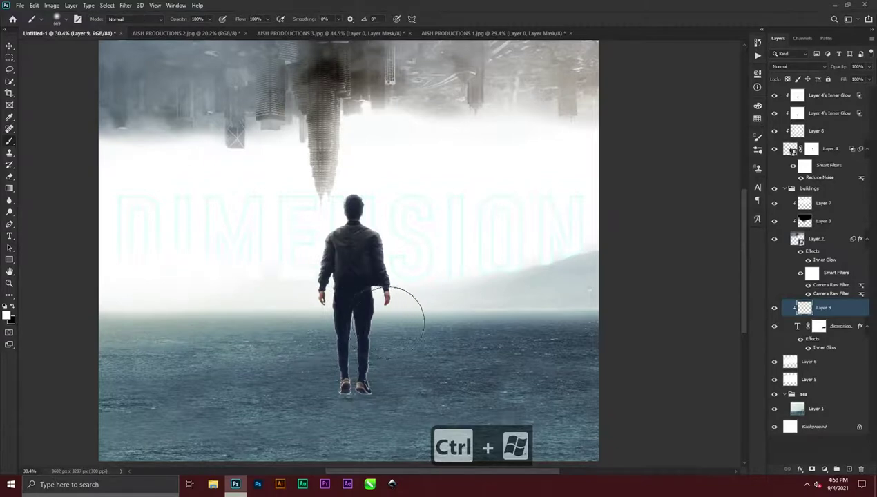
{"action": "left_click", "coordinate": [274, 315]}
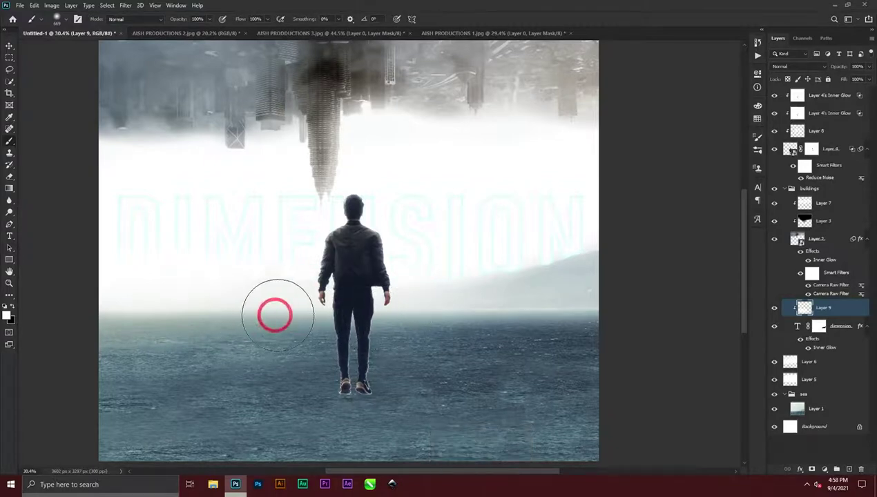
Add more soft white haze around the DIMENSION letters on Layer 6
{"action": "left_click", "coordinate": [845, 360]}
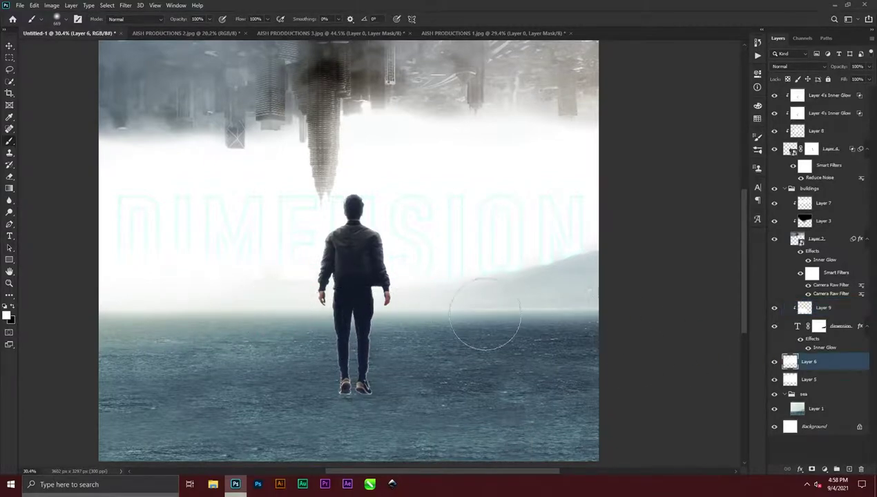
{"action": "left_click", "coordinate": [277, 259]}
{"action": "key", "text": "ctrl+super"}
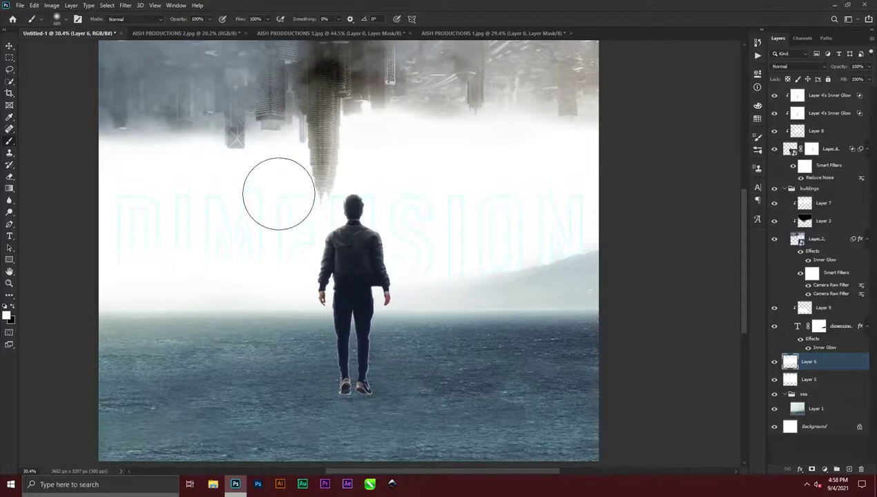
Soften the Inner Glow of the upside-down city on Layer 2 by setting its range to 18% and lowering its opacity
{"action": "scroll", "coordinate": [353, 173], "scroll_direction": "up", "scroll_amount": 5, "text": "alt"}
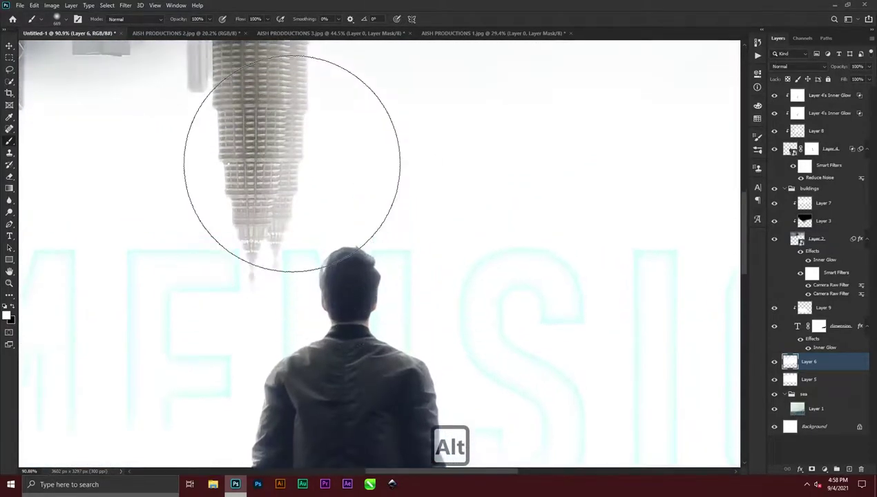
{"action": "scroll", "coordinate": [291, 164], "scroll_direction": "down", "scroll_amount": 3, "text": "alt"}
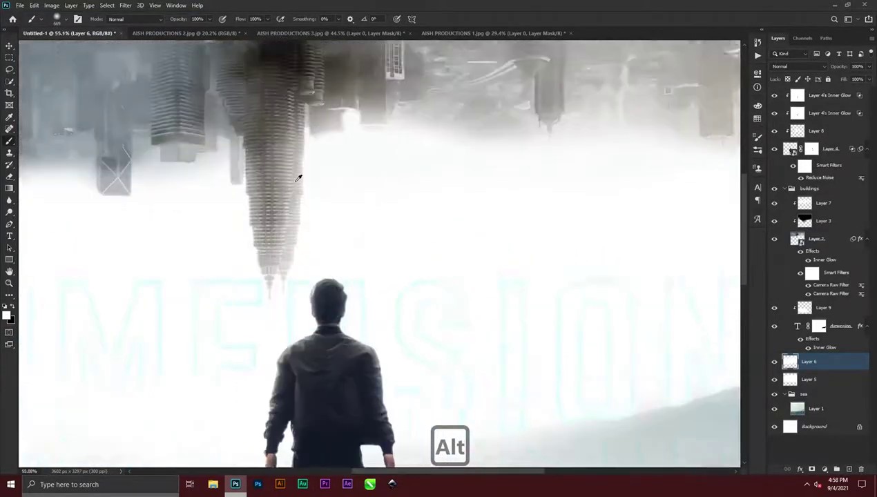
{"action": "scroll", "coordinate": [298, 178], "scroll_direction": "down", "scroll_amount": 3, "text": "alt"}
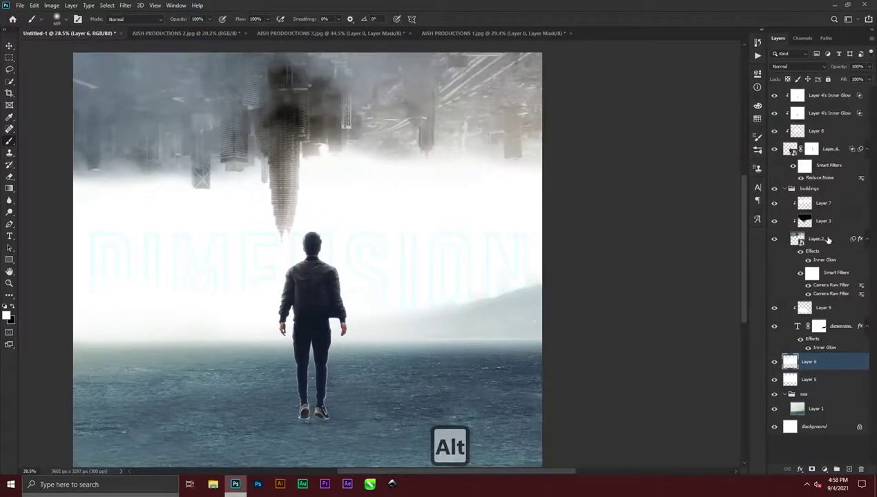
{"action": "left_click", "coordinate": [828, 239]}
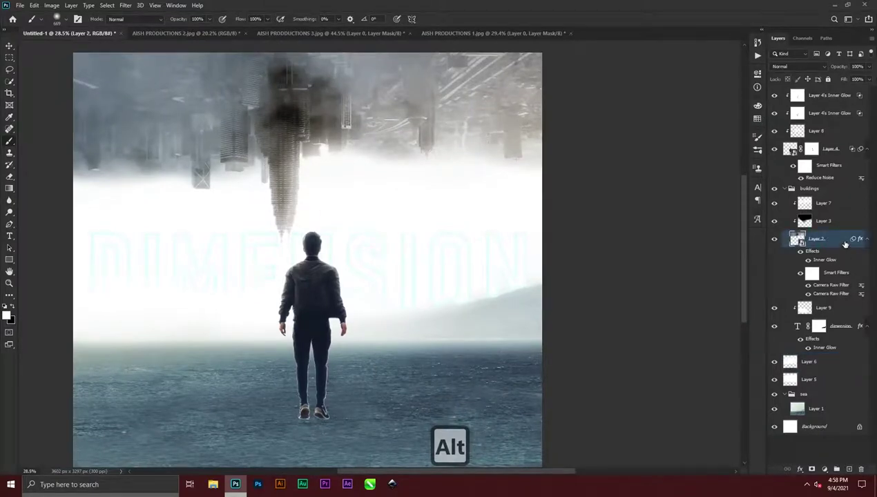
{"action": "double_click", "coordinate": [818, 253]}
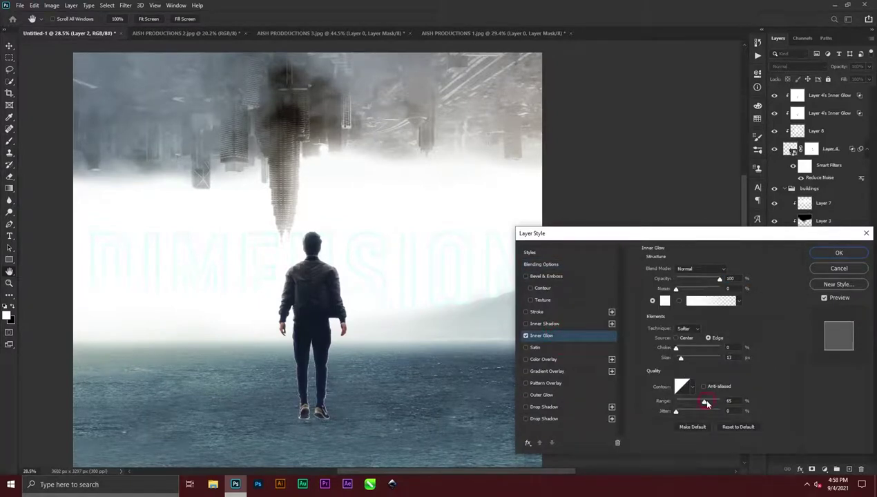
{"action": "left_click_drag", "start_coordinate": [694, 404], "coordinate": [684, 404]}
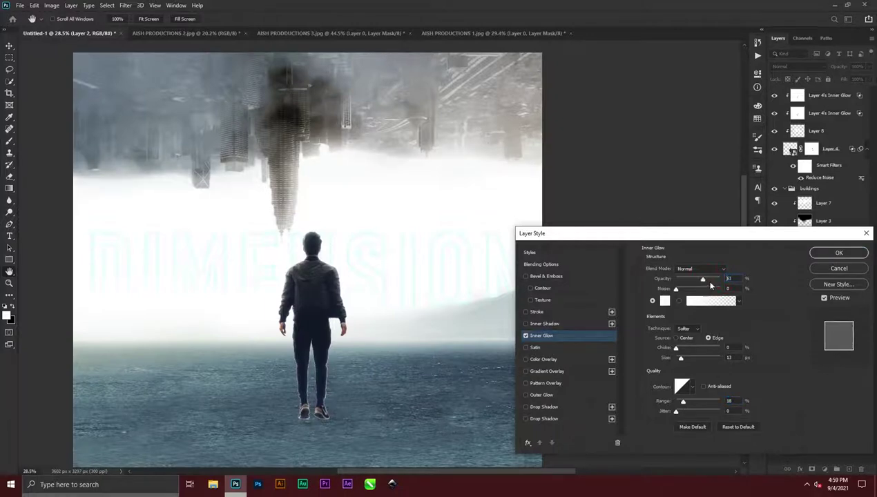
{"action": "left_click", "coordinate": [832, 255]}
{"action": "scroll", "coordinate": [224, 286], "scroll_direction": "down", "scroll_amount": 1}
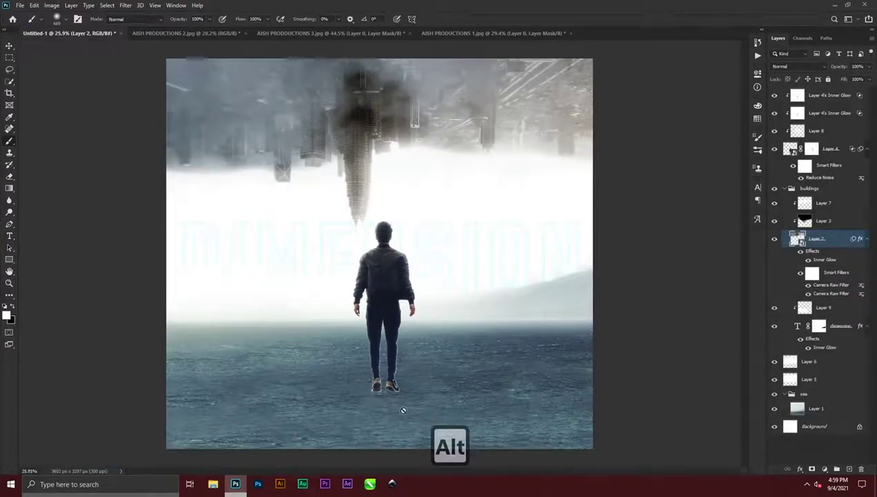
Start a Tilt-Shift blur of 15 px on the sea image in Layer 1, with a narrowed focus band across the man's legs
{"action": "left_click", "coordinate": [826, 412]}
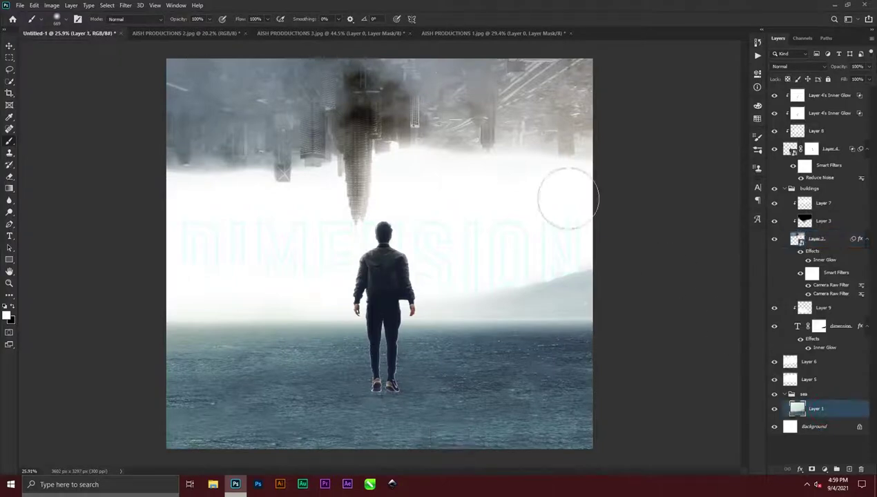
{"action": "left_click", "coordinate": [125, 5]}
{"action": "mouse_move", "coordinate": [147, 118]}
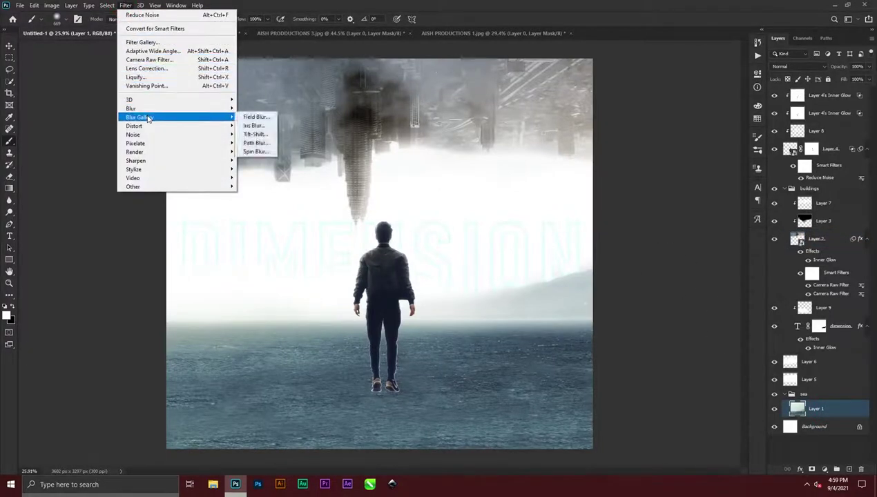
{"action": "left_click", "coordinate": [252, 135]}
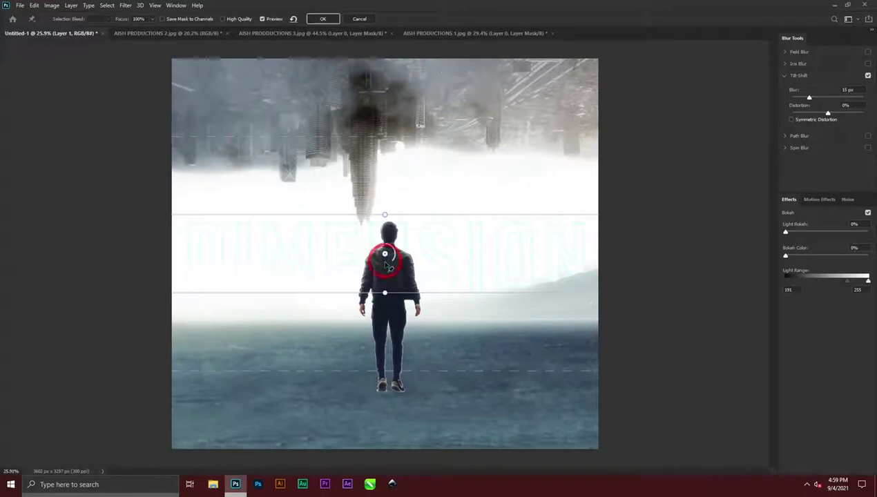
{"action": "left_click_drag", "start_coordinate": [385, 254], "coordinate": [392, 320]}
{"action": "left_click_drag", "start_coordinate": [399, 424], "coordinate": [398, 423]}
{"action": "left_click_drag", "start_coordinate": [392, 319], "coordinate": [391, 333]}
{"action": "left_click_drag", "start_coordinate": [378, 221], "coordinate": [391, 317]}
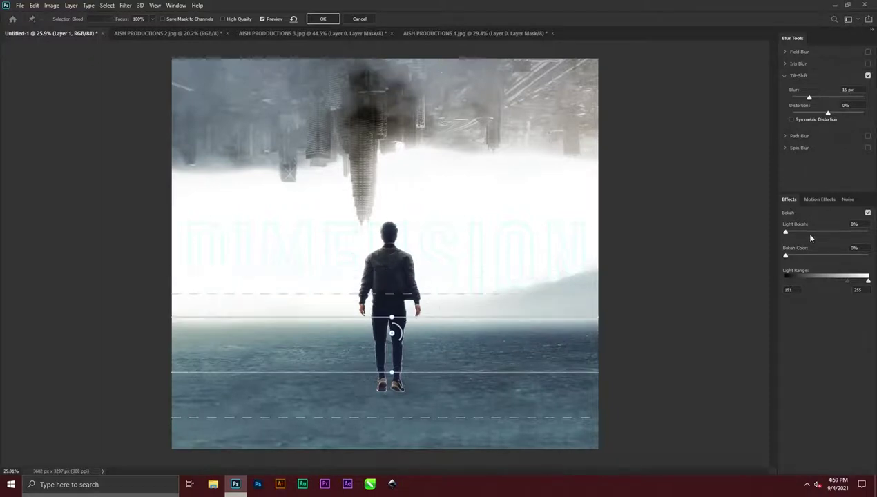
Set the Light Bokeh of the Tilt-Shift blur to 31%
{"action": "left_click", "coordinate": [788, 233]}
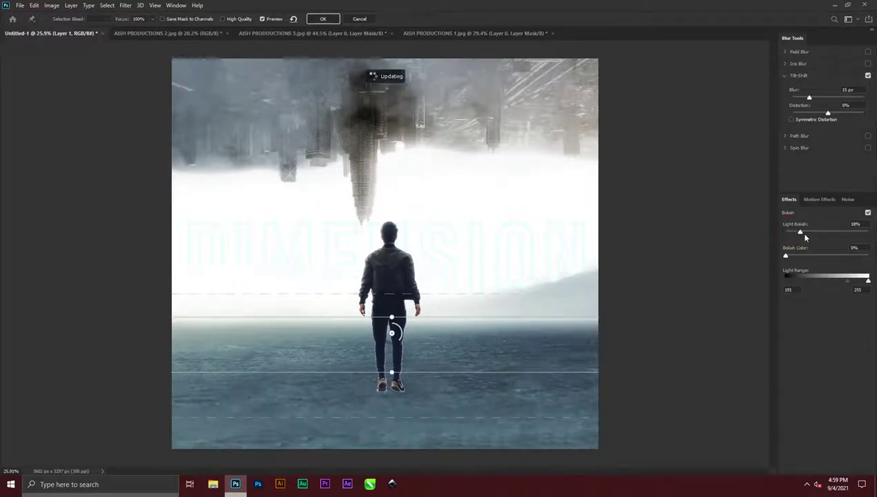
{"action": "left_click", "coordinate": [806, 237]}
{"action": "left_click", "coordinate": [811, 235]}
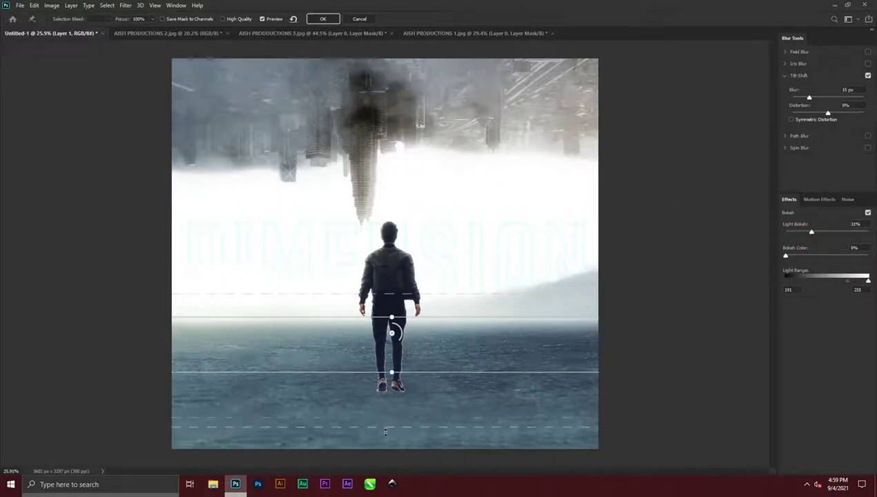
Widen the lower transition of the Tilt-Shift blur, move its centre up to the man's hips and apply the blur
{"action": "left_click_drag", "start_coordinate": [385, 418], "coordinate": [385, 436]}
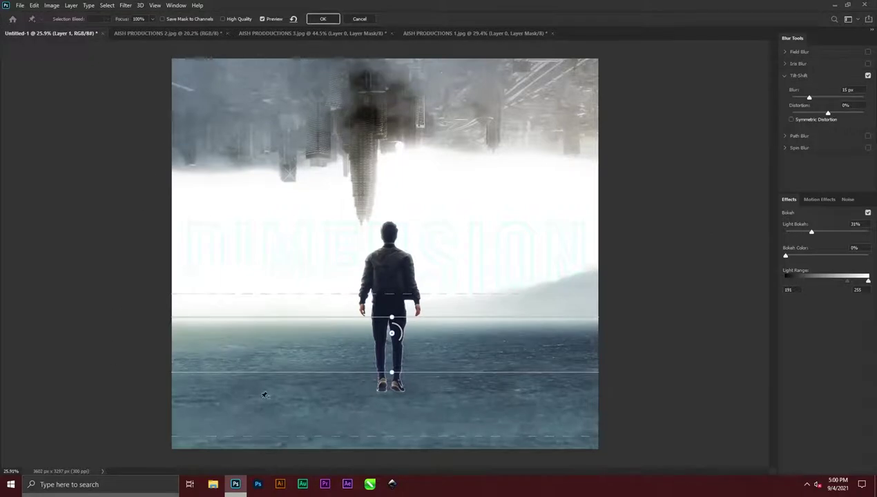
{"action": "left_click_drag", "start_coordinate": [392, 337], "coordinate": [394, 303]}
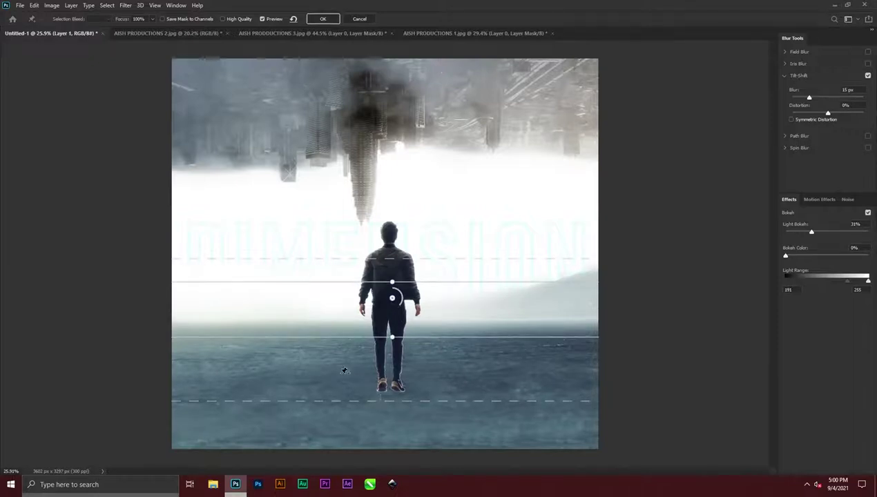
{"action": "left_click_drag", "start_coordinate": [393, 303], "coordinate": [398, 311]}
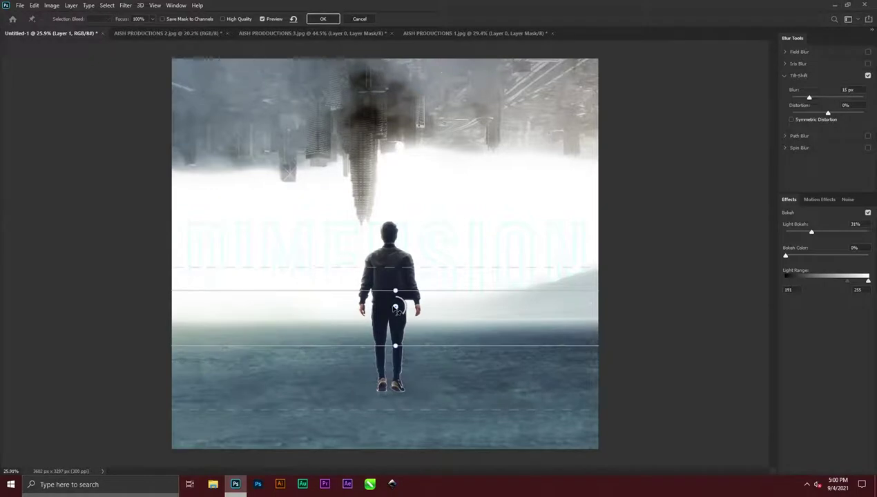
{"action": "left_click", "coordinate": [321, 19]}
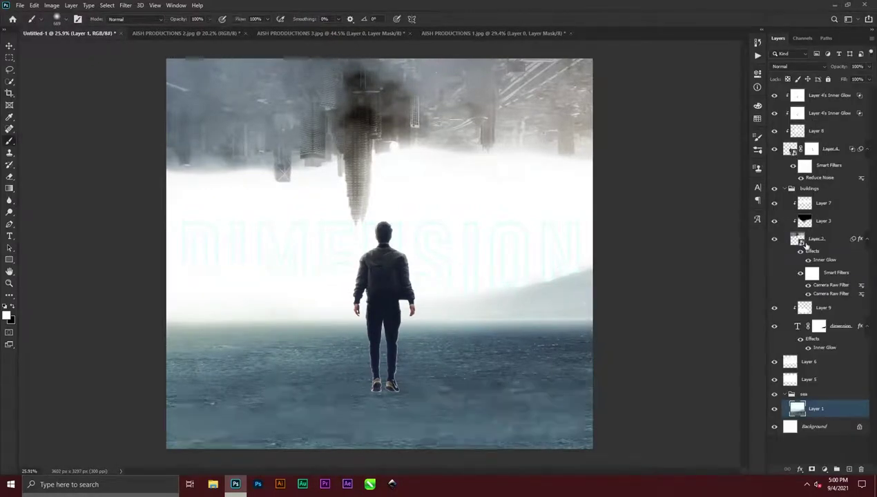
Start a 15 px Field Blur on the upside-down city in Layer 2, adding pins at the central tower's middle and tip
{"action": "left_click", "coordinate": [814, 240]}
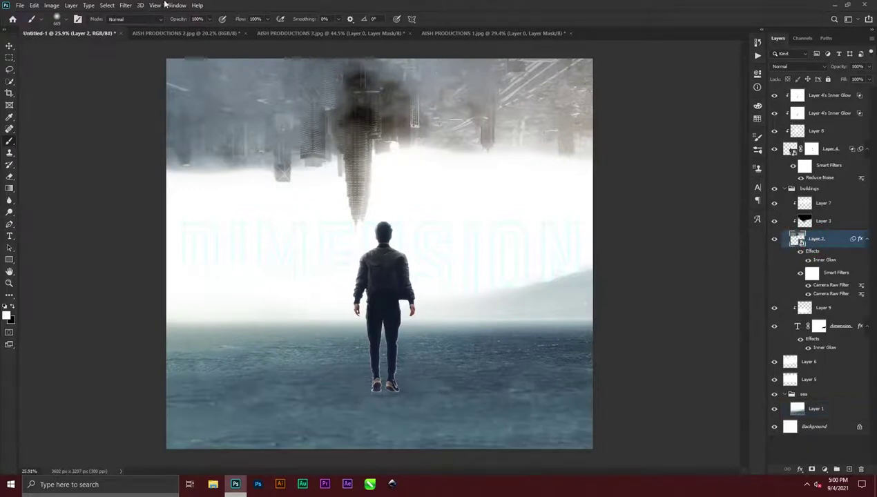
{"action": "left_click", "coordinate": [124, 5]}
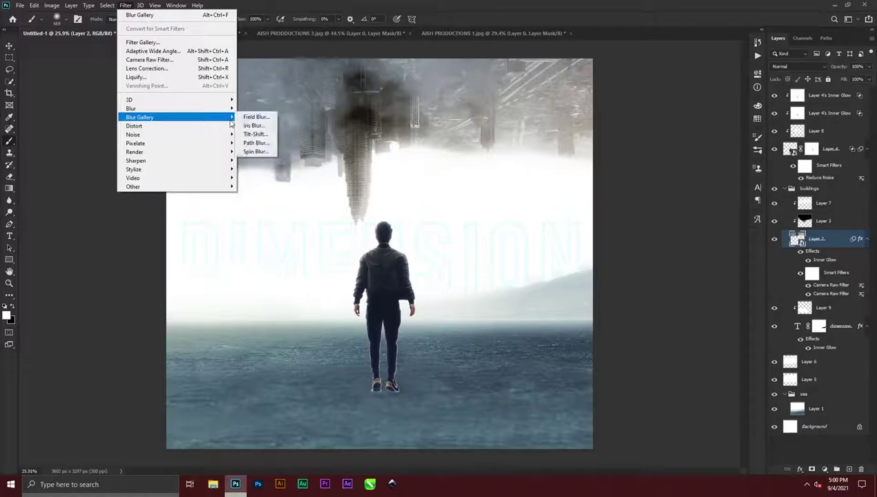
{"action": "left_click", "coordinate": [250, 117]}
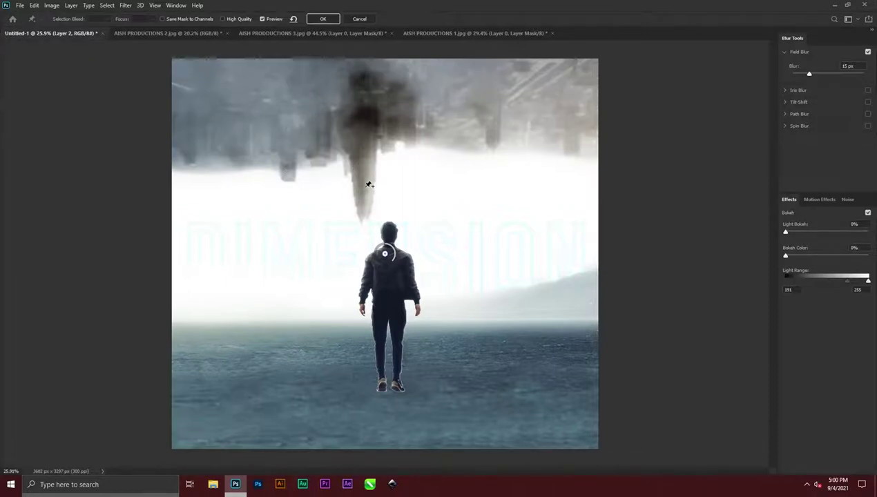
{"action": "left_click", "coordinate": [366, 155]}
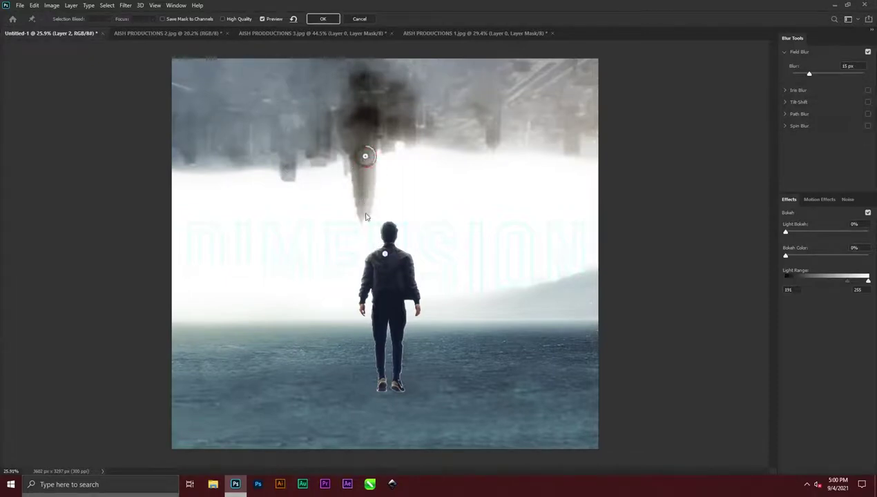
{"action": "left_click", "coordinate": [366, 212]}
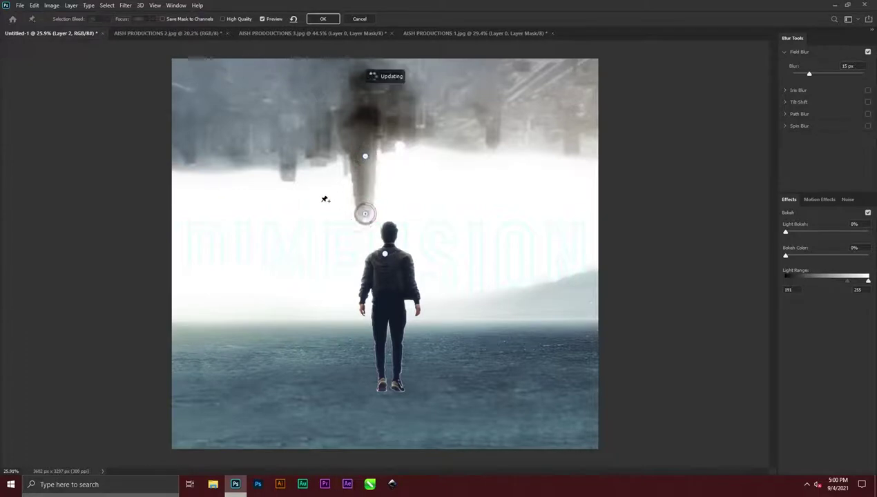
Add more Field Blur pins across the buildings on both sides of the central tower and in the bright haze beside it
{"action": "left_click", "coordinate": [284, 182]}
{"action": "left_click", "coordinate": [228, 124]}
{"action": "left_click", "coordinate": [325, 107]}
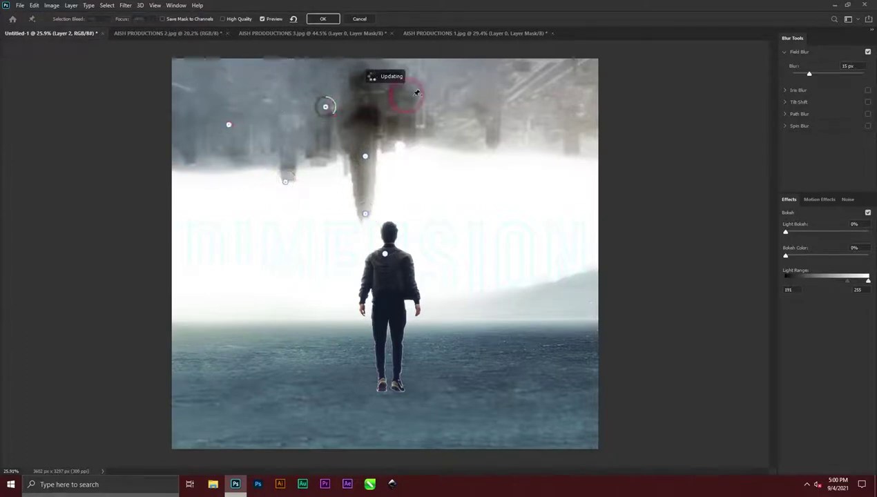
{"action": "left_click", "coordinate": [422, 98]}
{"action": "left_click", "coordinate": [502, 125]}
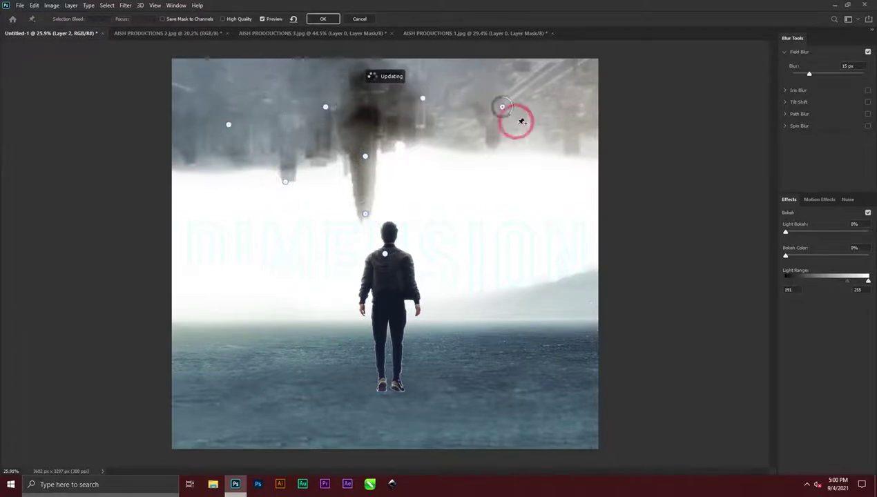
{"action": "left_click", "coordinate": [449, 175]}
{"action": "left_click", "coordinate": [404, 182]}
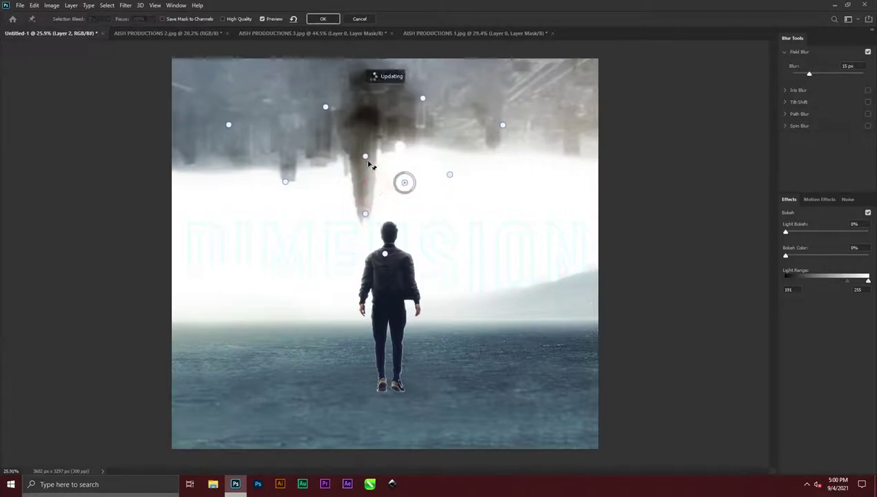
Lower the blur of the pin on the tower's middle to 2 px, move the tip pin just below the tower and apply the blur
{"action": "left_click", "coordinate": [366, 160]}
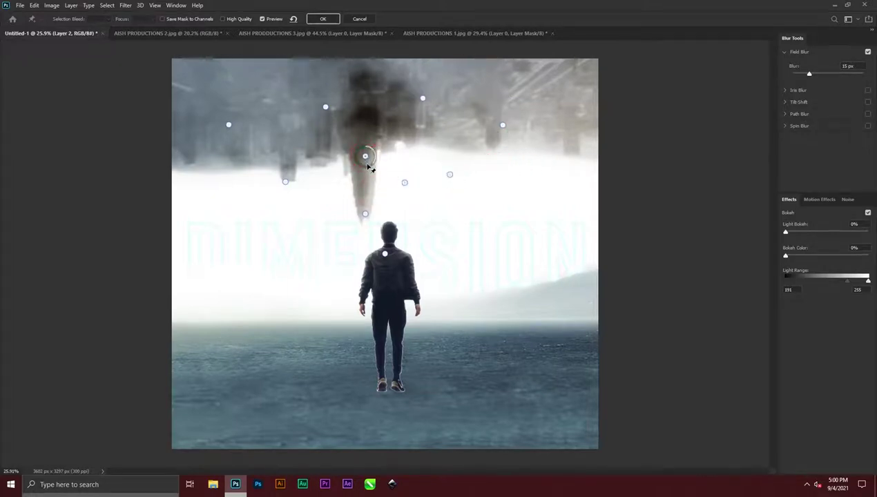
{"action": "left_click_drag", "start_coordinate": [371, 165], "coordinate": [370, 153]}
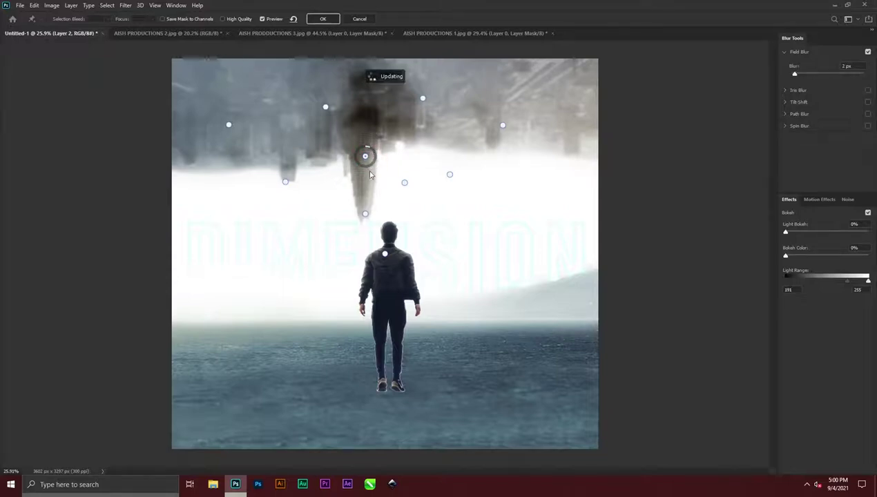
{"action": "left_click_drag", "start_coordinate": [367, 217], "coordinate": [364, 240]}
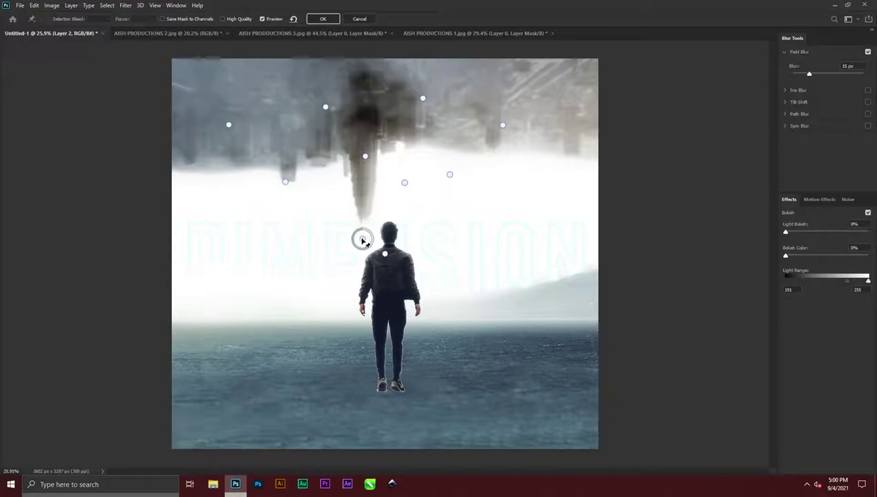
{"action": "left_click", "coordinate": [360, 239]}
{"action": "left_click", "coordinate": [337, 21]}
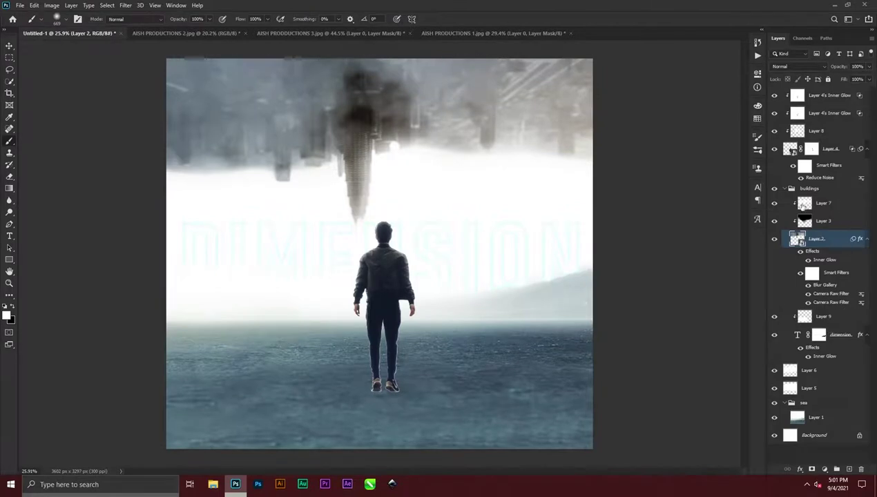
{"action": "left_click", "coordinate": [856, 338]}
{"action": "right_click", "coordinate": [846, 346]}
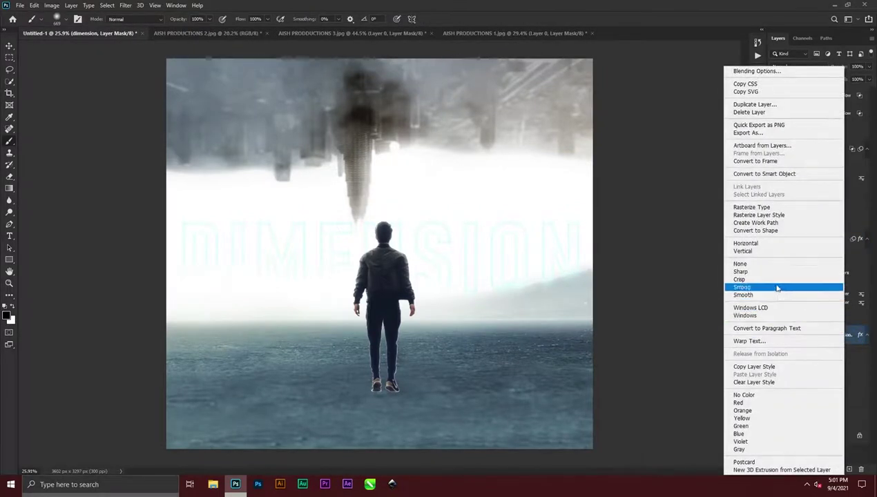
{"action": "left_click", "coordinate": [777, 208]}
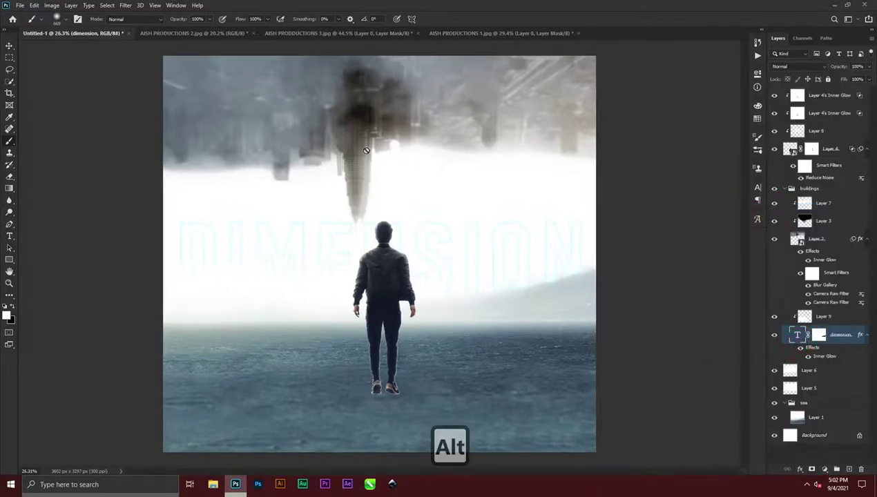
{"action": "left_click", "coordinate": [130, 6]}
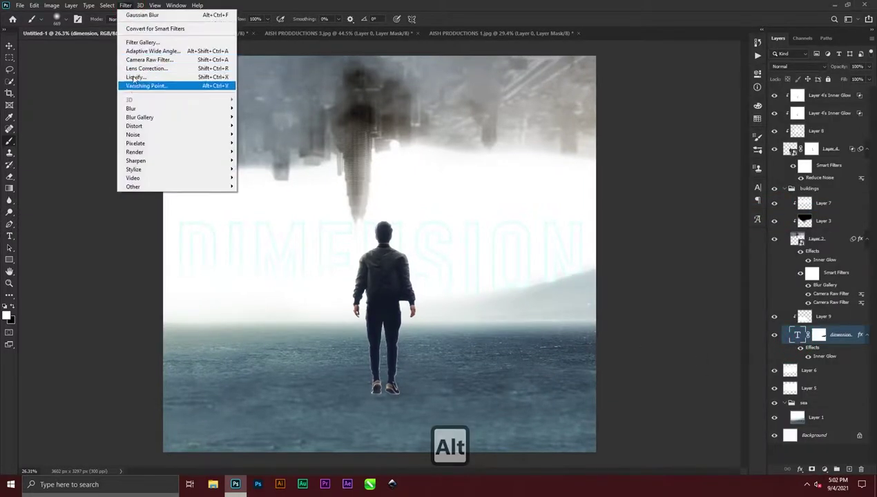
{"action": "left_click", "coordinate": [137, 15]}
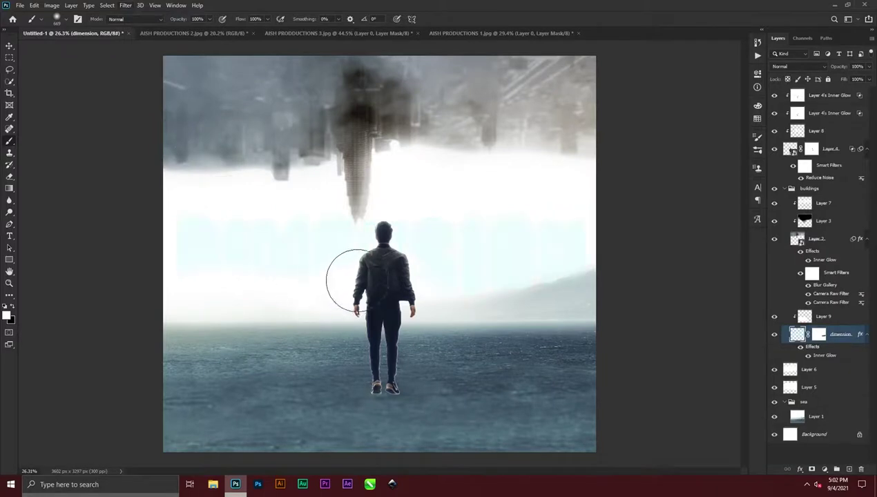
{"action": "key", "text": "ctrl+z"}
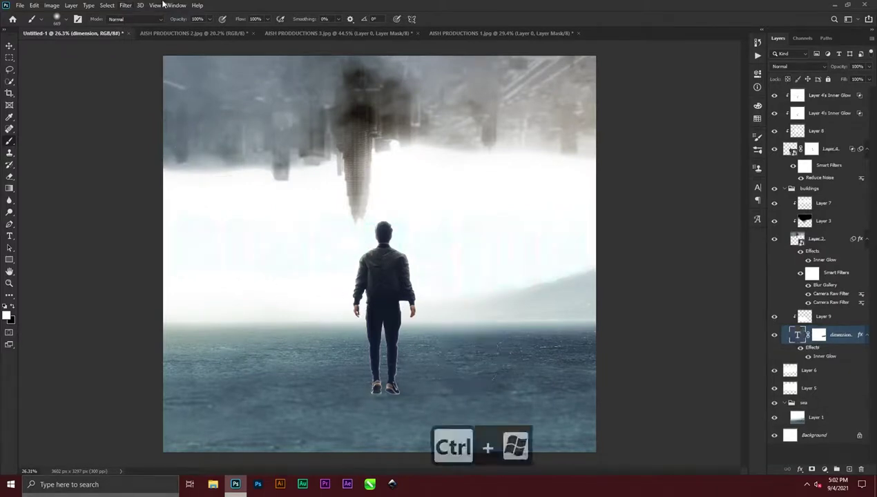
Convert the DIMENSION title to a smart object and apply a Gaussian Blur with a radius of 7.8 pixels
{"action": "left_click", "coordinate": [125, 5]}
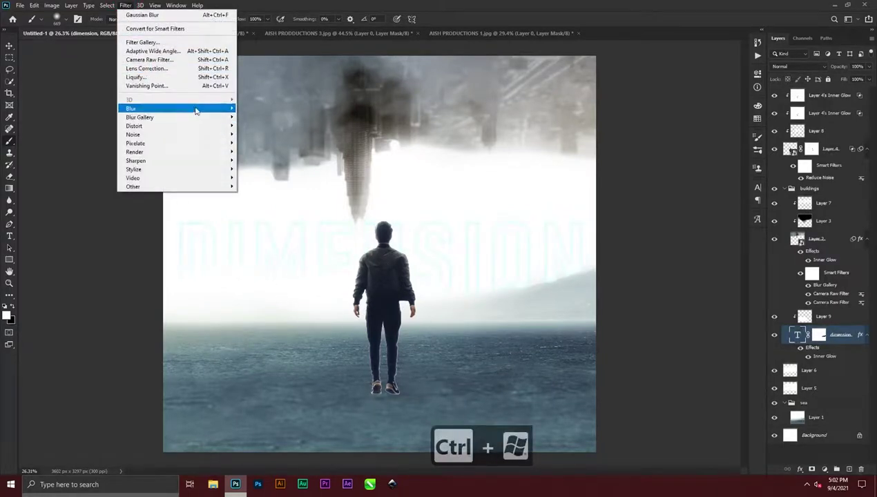
{"action": "mouse_move", "coordinate": [195, 110]}
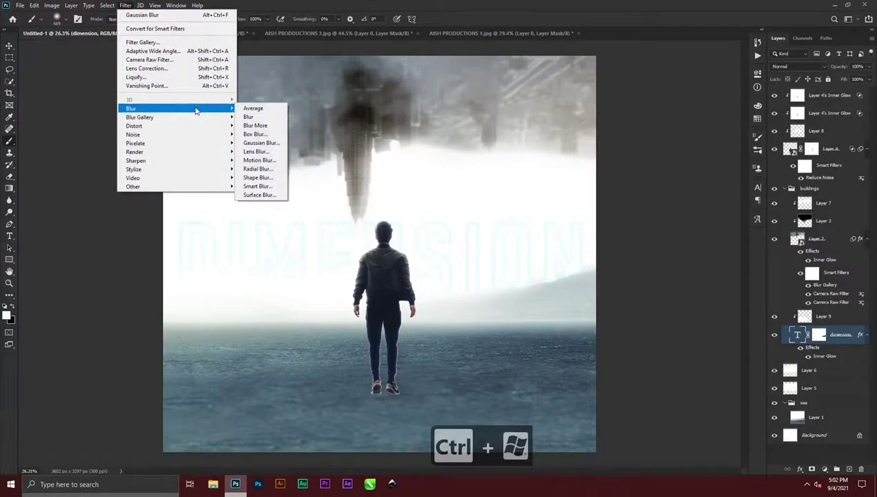
{"action": "left_click", "coordinate": [256, 144]}
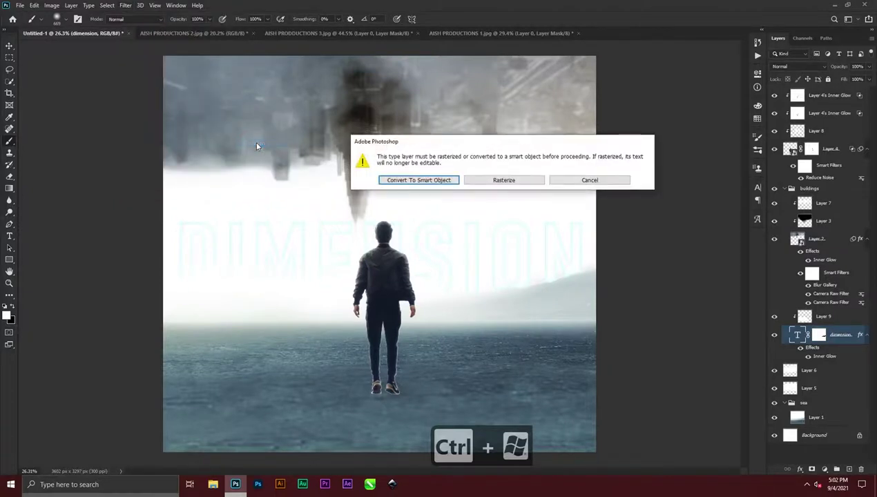
{"action": "left_click", "coordinate": [455, 181]}
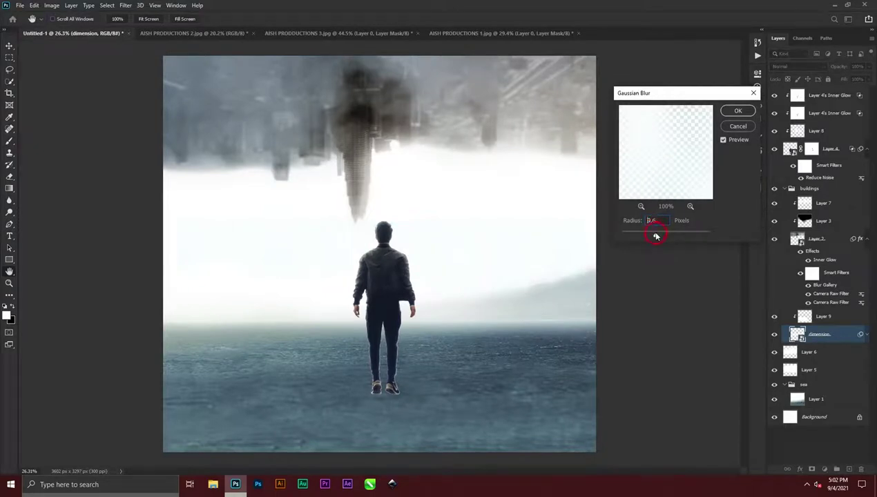
{"action": "left_click_drag", "start_coordinate": [658, 237], "coordinate": [653, 237]}
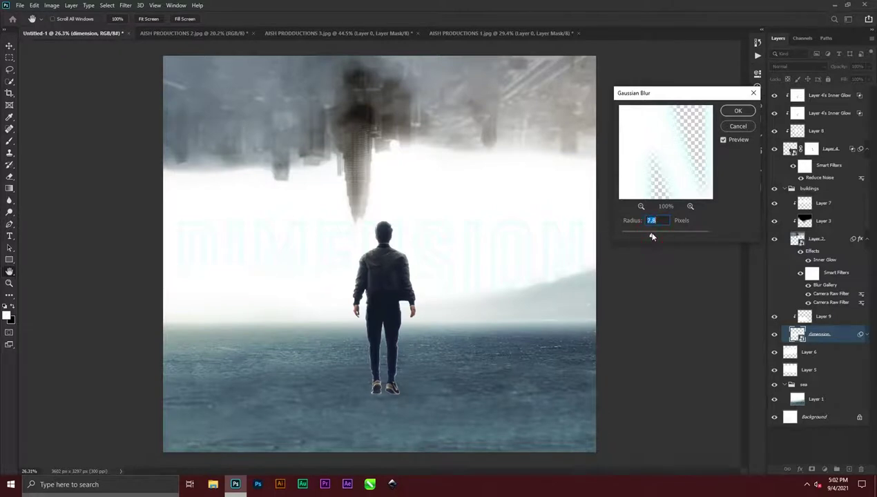
{"action": "left_click", "coordinate": [739, 111]}
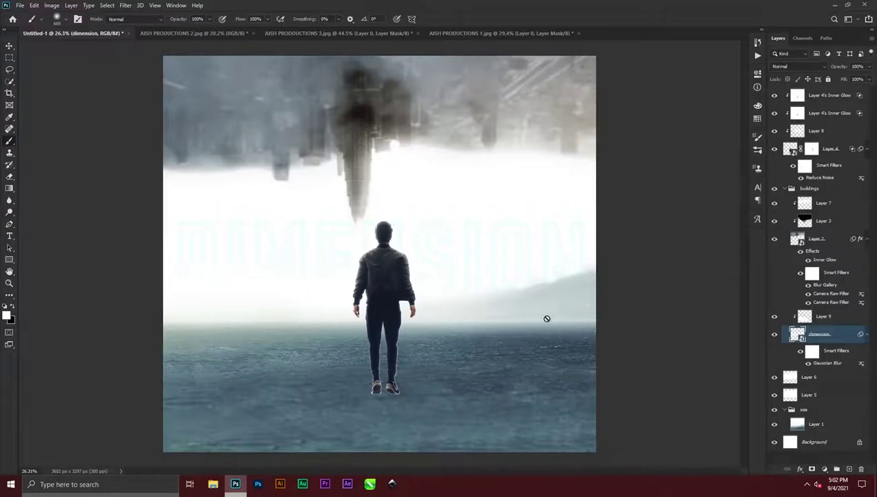
Add a layer mask to the blurred DIMENSION title and shrink the brush to 110 px for masking near the mountain
{"action": "scroll", "coordinate": [578, 287], "scroll_direction": "up", "scroll_amount": 5, "text": "alt"}
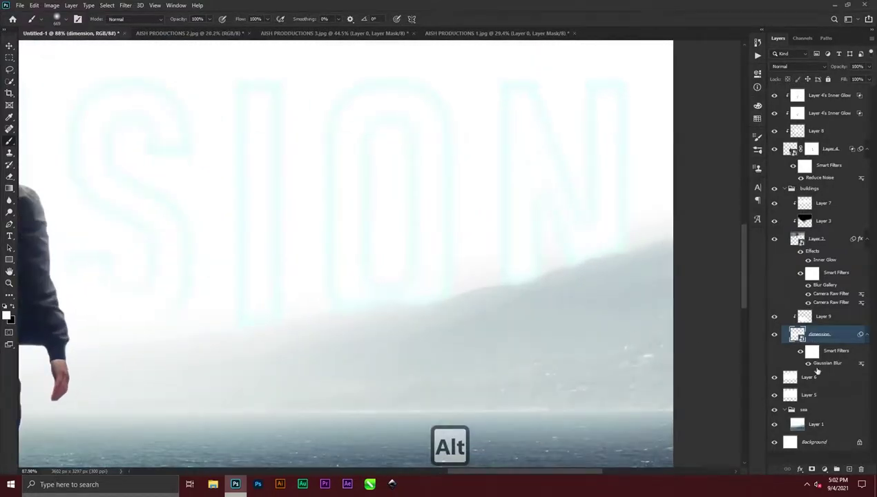
{"action": "left_click", "coordinate": [811, 469]}
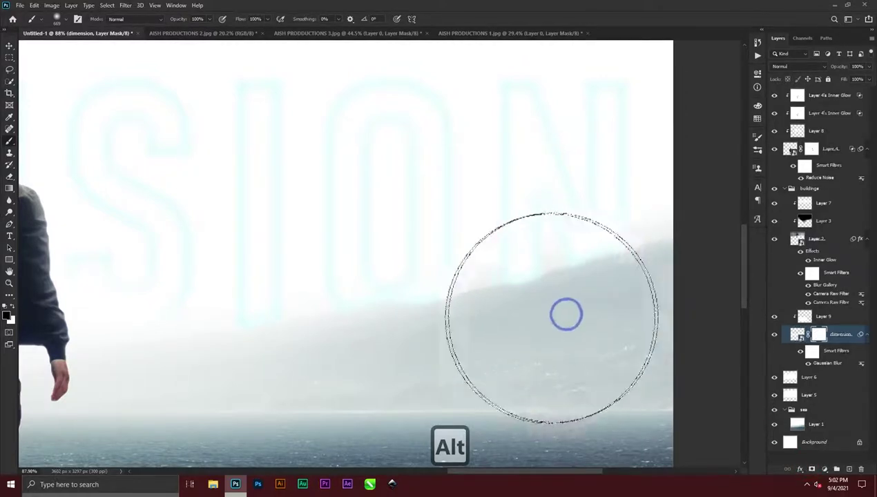
{"action": "left_click_drag", "start_coordinate": [542, 304], "coordinate": [474, 314]}
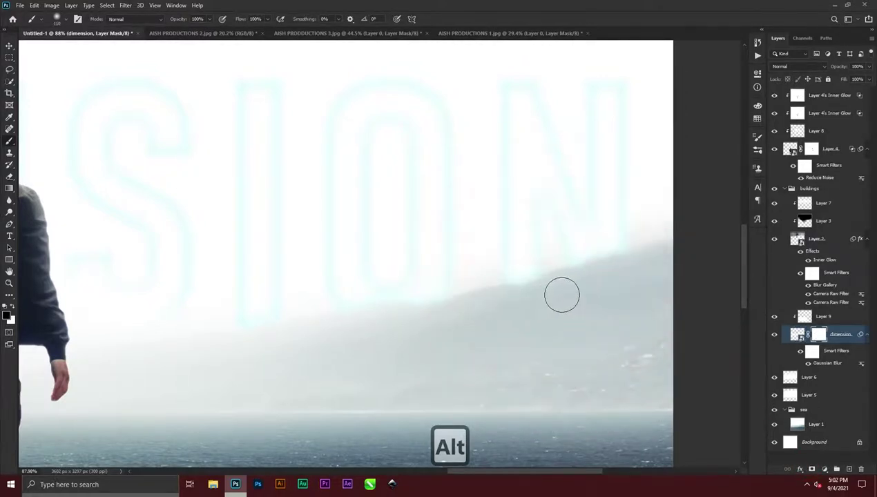
{"action": "mouse_move", "coordinate": [578, 288]}
{"action": "left_mouse_down"}
{"action": "mouse_move", "coordinate": [582, 368]}
{"action": "mouse_move", "coordinate": [593, 327]}
{"action": "left_mouse_up"}
{"action": "left_click_drag", "start_coordinate": [625, 276], "coordinate": [460, 312]}
{"action": "key", "text": "ctrl+z"}
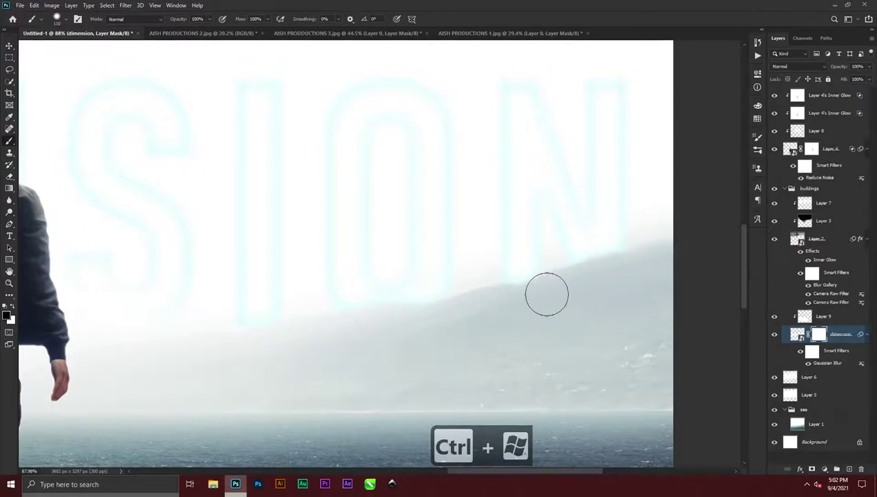
{"action": "key", "text": "ctrl"}
{"action": "key", "text": "ctrl+super"}
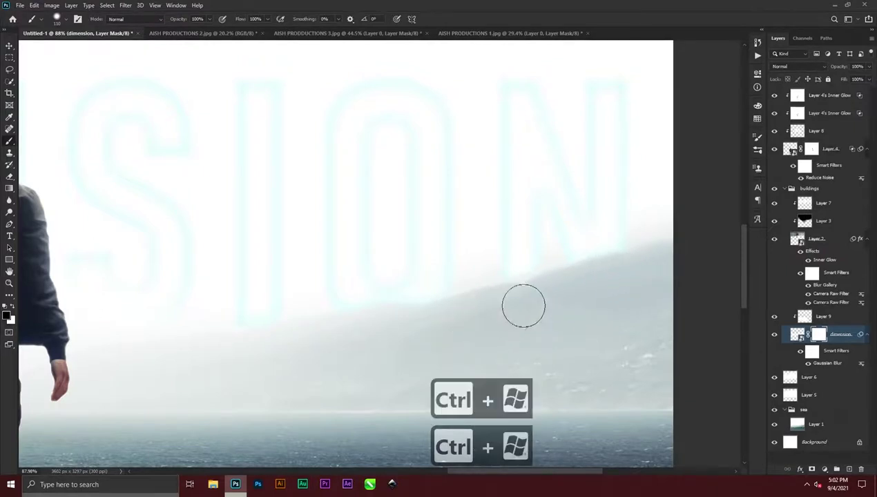
Mask out the lower parts of the DIMENSION letters over the mountain slope in black with a larger soft brush
{"action": "key", "text": "alt"}
{"action": "mouse_move", "coordinate": [539, 309]}
{"action": "left_mouse_down"}
{"action": "mouse_move", "coordinate": [562, 313]}
{"action": "mouse_move", "coordinate": [571, 205]}
{"action": "left_mouse_up"}
{"action": "left_click", "coordinate": [637, 306]}
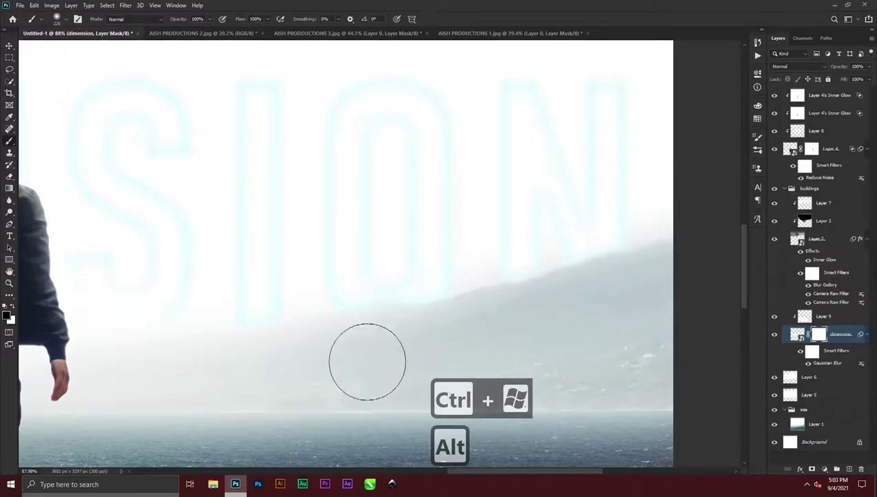
{"action": "scroll", "coordinate": [208, 359], "scroll_direction": "down", "scroll_amount": 5}
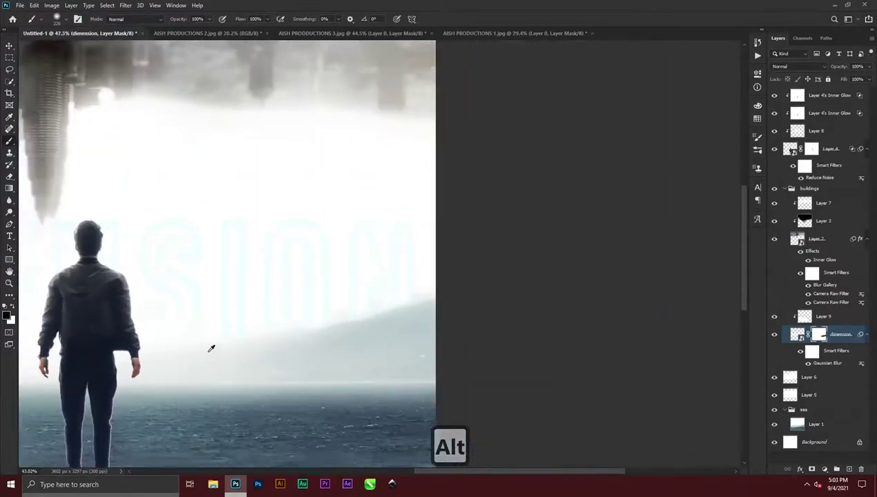
{"action": "key", "text": "ctrl+0"}
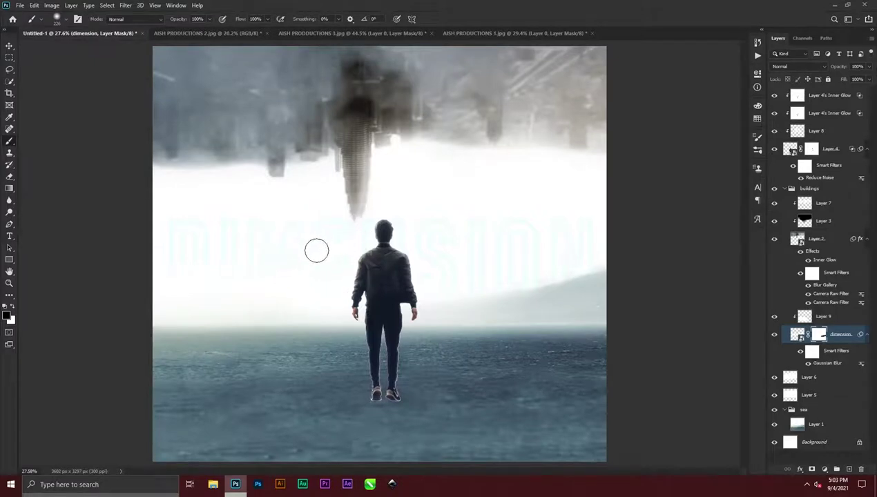
Stamp all visible layers into a new merged layer at the top of the layer stack
{"action": "left_click", "coordinate": [834, 97]}
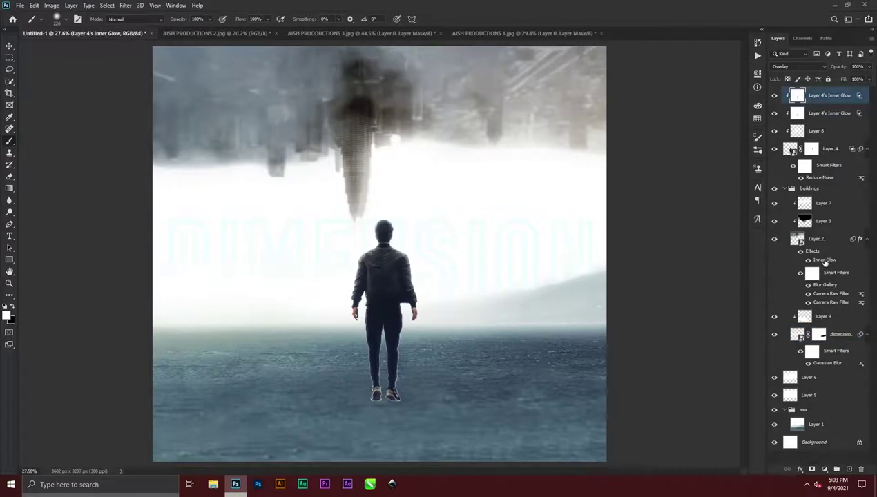
{"action": "key", "text": "ctrl+alt+shift+e"}
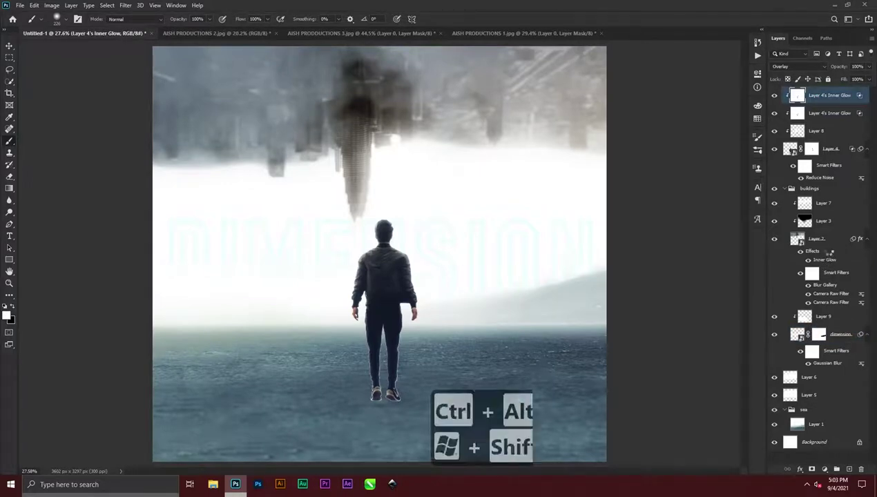
{"action": "key", "text": "ctrl+alt+shift+e"}
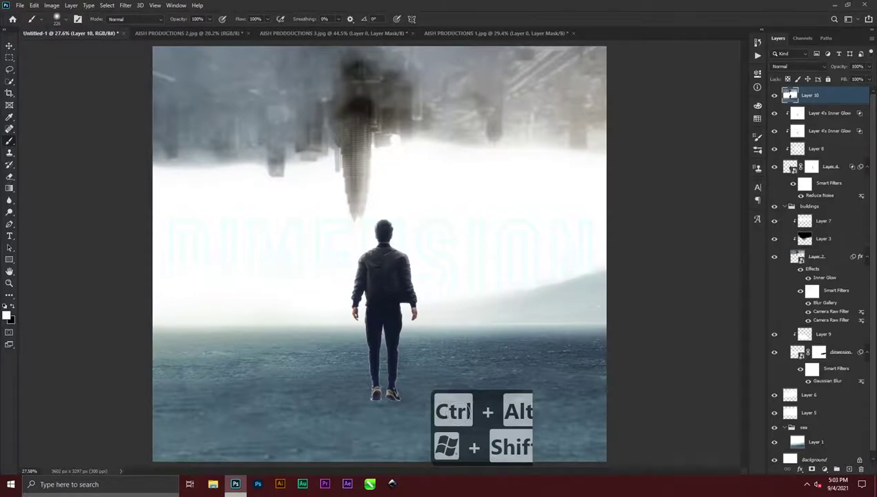
Open the Camera Raw filter on the merged layer; set temperature and tint to -13, exposure +0.45, contrast +25, highlights -80, shadows -85, whites -76, blacks -8
{"action": "left_click", "coordinate": [126, 6]}
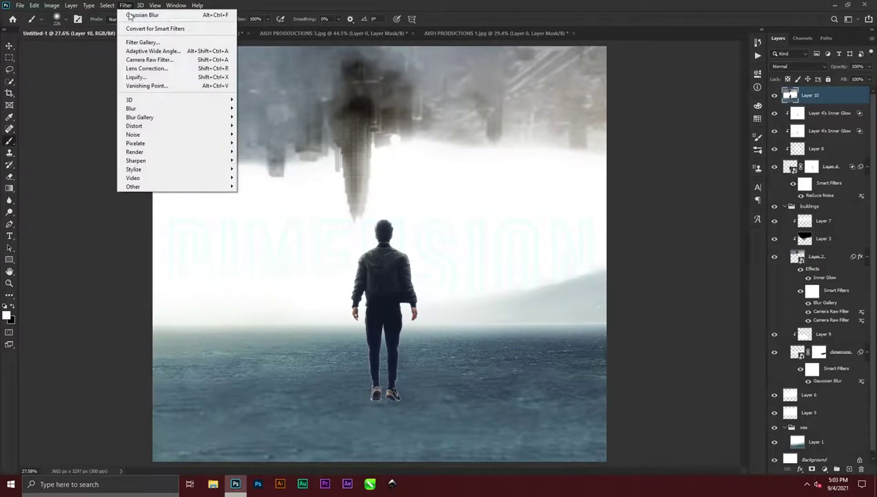
{"action": "left_click", "coordinate": [138, 59]}
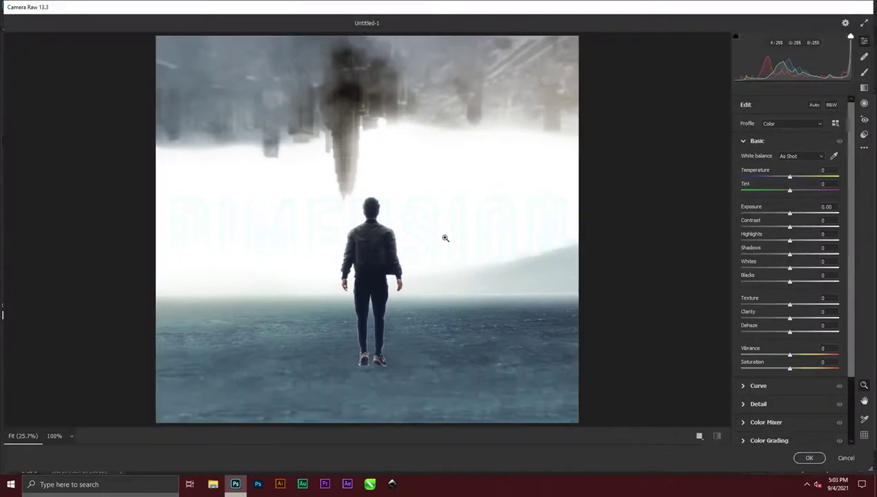
{"action": "left_click_drag", "start_coordinate": [791, 179], "coordinate": [795, 214]}
{"action": "left_click_drag", "start_coordinate": [790, 227], "coordinate": [803, 227]}
{"action": "left_click_drag", "start_coordinate": [790, 241], "coordinate": [779, 283]}
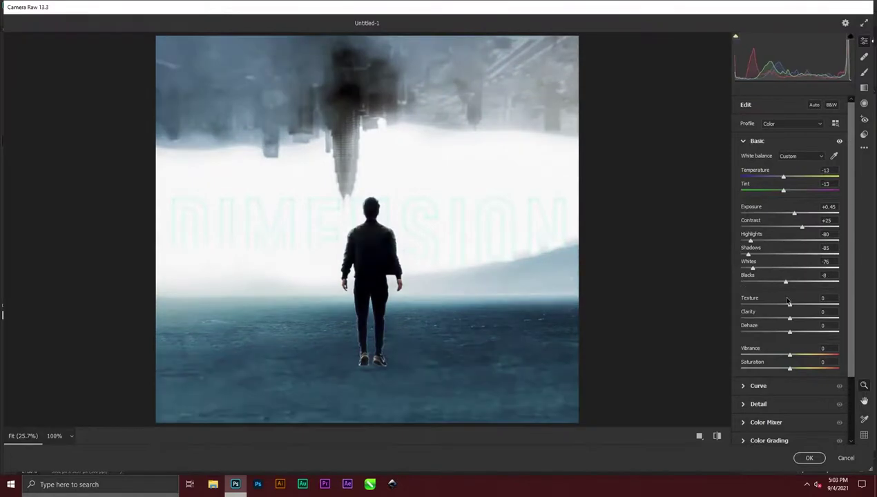
Set temperature to +11, tint to +5, blacks to -23, vibrance to +54 and saturation to -60, and apply the Camera Raw filter
{"action": "left_click_drag", "start_coordinate": [800, 356], "coordinate": [755, 369]}
{"action": "left_click_drag", "start_coordinate": [784, 177], "coordinate": [793, 193]}
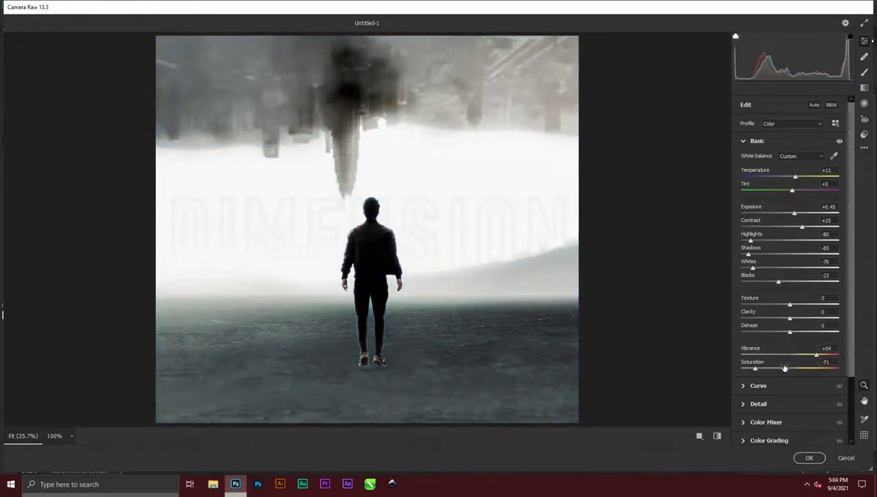
{"action": "mouse_move", "coordinate": [785, 369]}
{"action": "left_mouse_down"}
{"action": "mouse_move", "coordinate": [757, 373]}
{"action": "mouse_move", "coordinate": [768, 369]}
{"action": "left_mouse_up"}
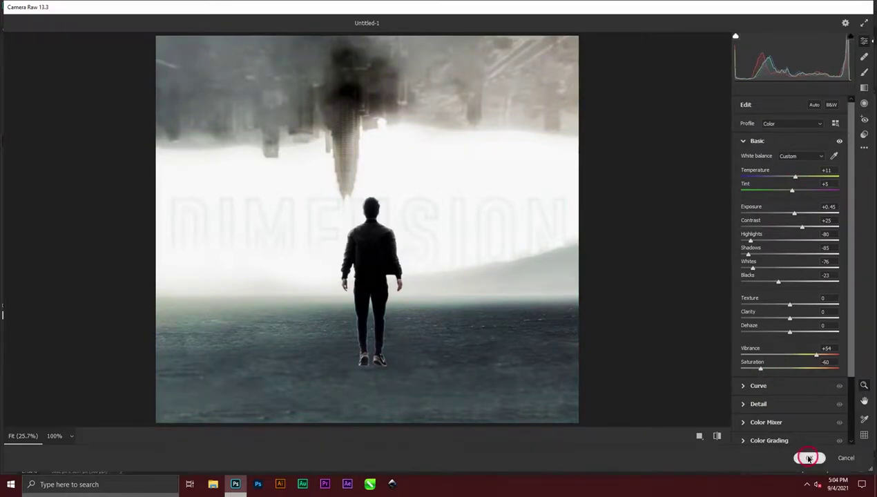
{"action": "left_click", "coordinate": [809, 458]}
Start a second Camera Raw filter with temperature +13, tint +4, exposure +0.65, contrast +42, highlights +15, texture +88 and clarity -21
{"action": "left_click", "coordinate": [126, 5]}
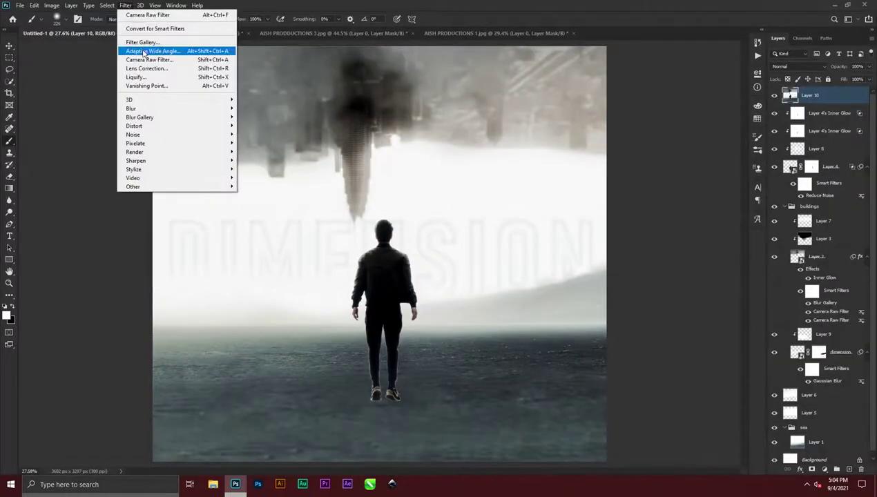
{"action": "left_click", "coordinate": [143, 58]}
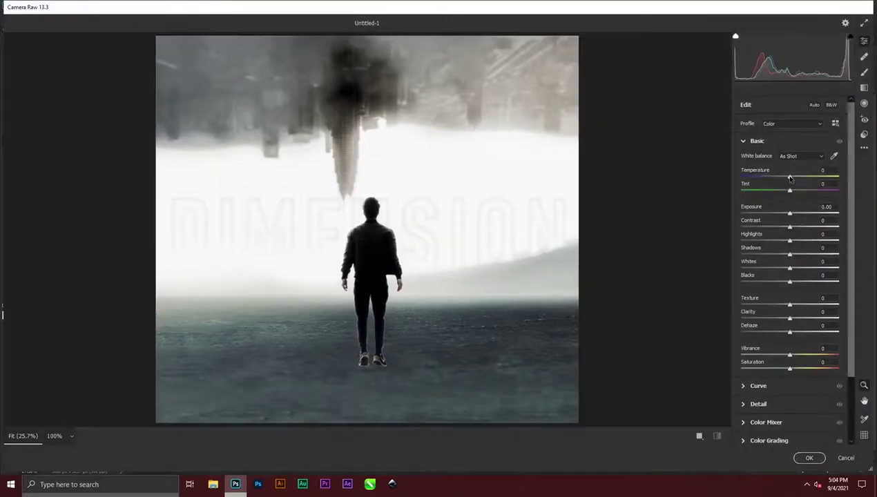
{"action": "mouse_move", "coordinate": [789, 177]}
{"action": "left_mouse_down"}
{"action": "mouse_move", "coordinate": [797, 176]}
{"action": "mouse_move", "coordinate": [778, 191]}
{"action": "mouse_move", "coordinate": [792, 192]}
{"action": "left_mouse_up"}
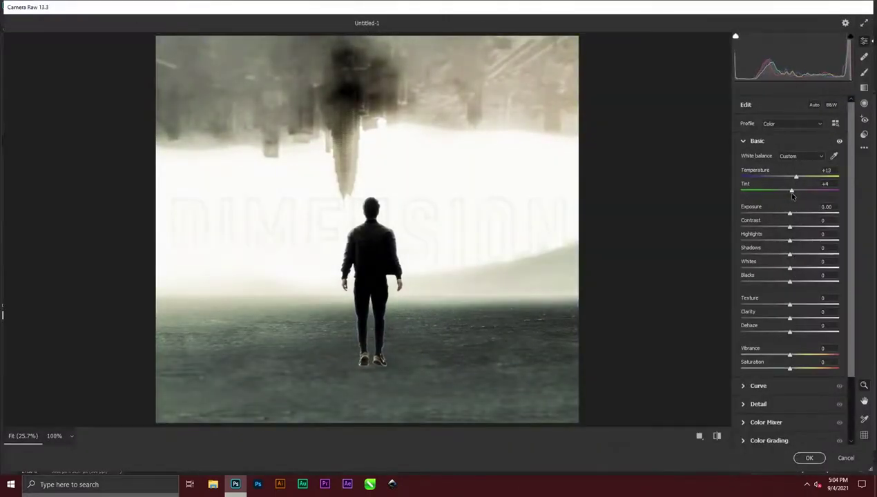
{"action": "left_click", "coordinate": [799, 216]}
{"action": "mouse_move", "coordinate": [791, 228]}
{"action": "left_mouse_down"}
{"action": "mouse_move", "coordinate": [811, 228]}
{"action": "mouse_move", "coordinate": [797, 241]}
{"action": "left_mouse_up"}
{"action": "left_click_drag", "start_coordinate": [791, 304], "coordinate": [780, 319]}
Refine the clarity, dehaze and vibrance of the second Camera Raw grade and adjust its tone curve
{"action": "left_click", "coordinate": [359, 280]}
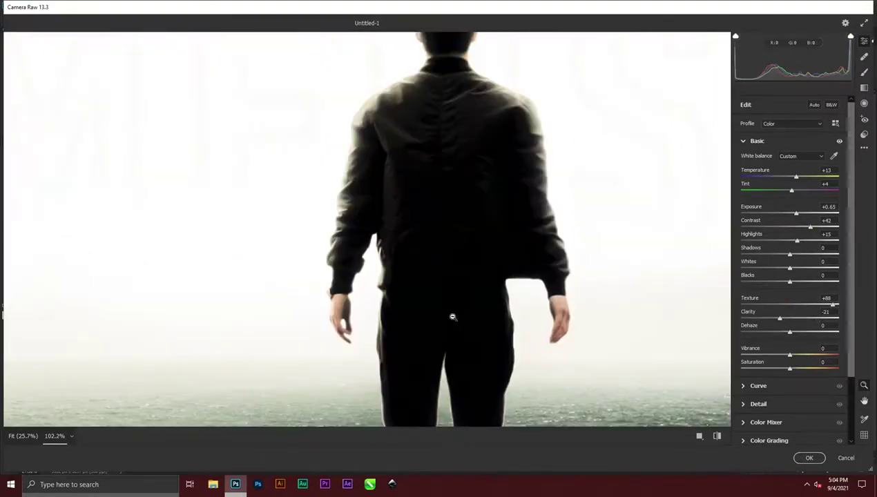
{"action": "left_click_drag", "start_coordinate": [442, 178], "coordinate": [374, 131]}
{"action": "left_click_drag", "start_coordinate": [523, 262], "coordinate": [441, 222]}
{"action": "left_click_drag", "start_coordinate": [441, 223], "coordinate": [435, 250]}
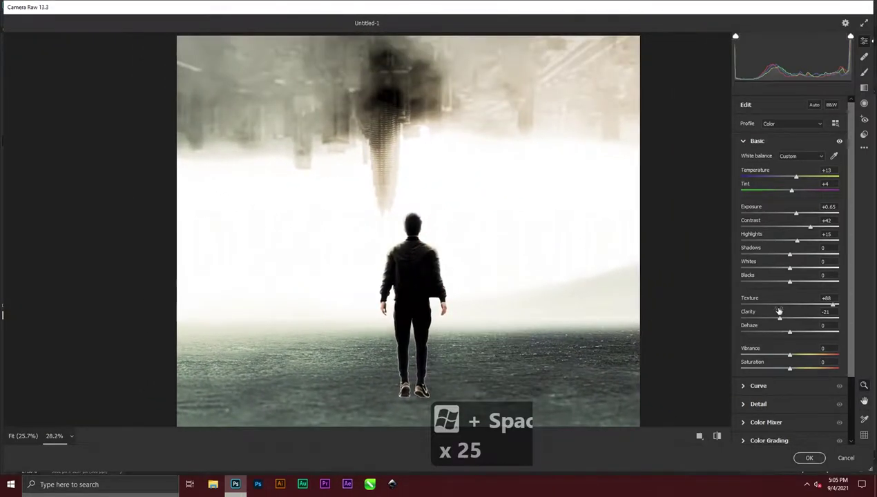
{"action": "left_click_drag", "start_coordinate": [780, 319], "coordinate": [822, 354]}
{"action": "scroll", "coordinate": [764, 368], "scroll_direction": "down", "scroll_amount": 2}
{"action": "left_click", "coordinate": [758, 320]}
{"action": "scroll", "coordinate": [797, 360], "scroll_direction": "down", "scroll_amount": 2}
Set sharpening to 99, noise reduction to 59 and color noise reduction to 31, and check the man's jacket and shoes up close
{"action": "left_click", "coordinate": [742, 323]}
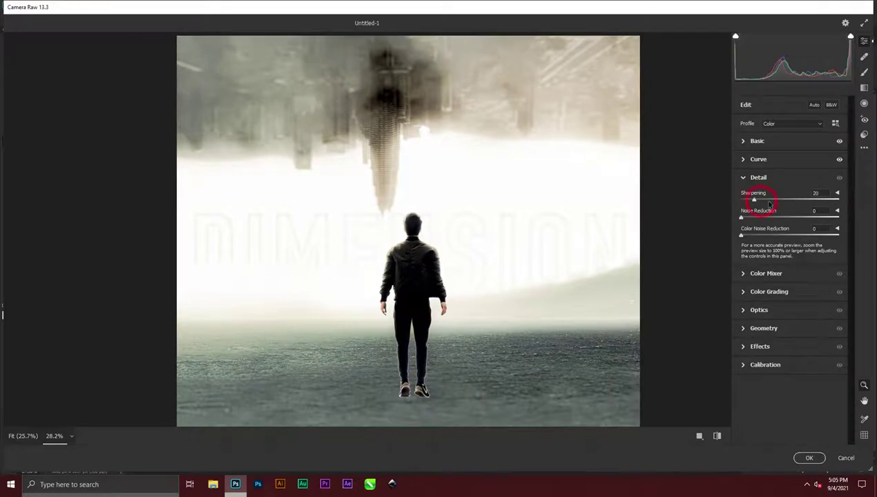
{"action": "left_click_drag", "start_coordinate": [768, 203], "coordinate": [799, 217]}
{"action": "left_click", "coordinate": [770, 235]}
{"action": "scroll", "coordinate": [380, 276], "scroll_direction": "up", "scroll_amount": 5}
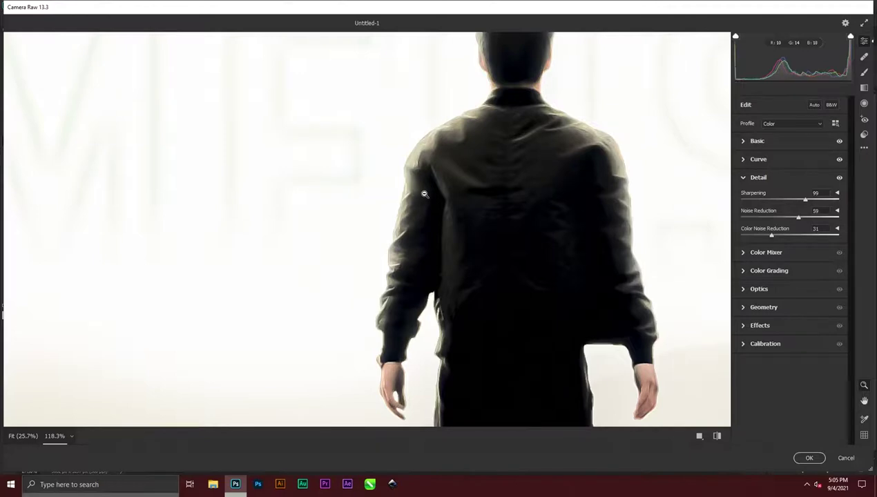
{"action": "left_click_drag", "start_coordinate": [511, 122], "coordinate": [387, 202]}
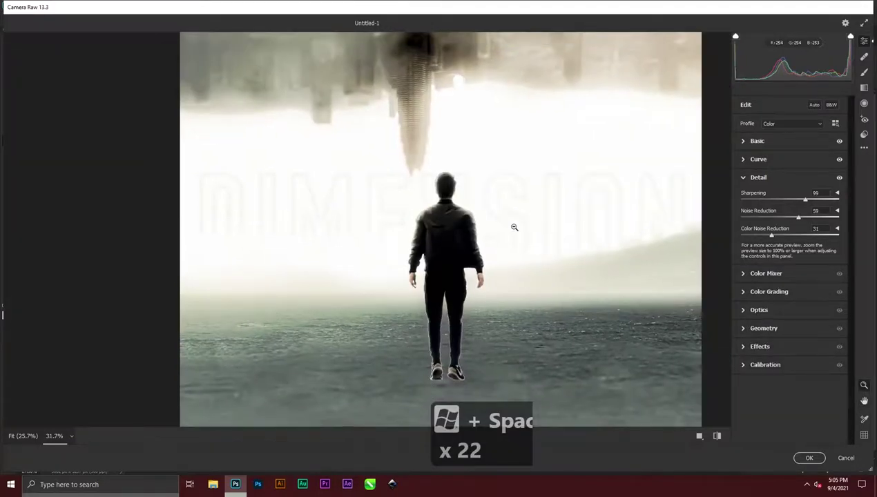
{"action": "left_click_drag", "start_coordinate": [513, 227], "coordinate": [476, 172]}
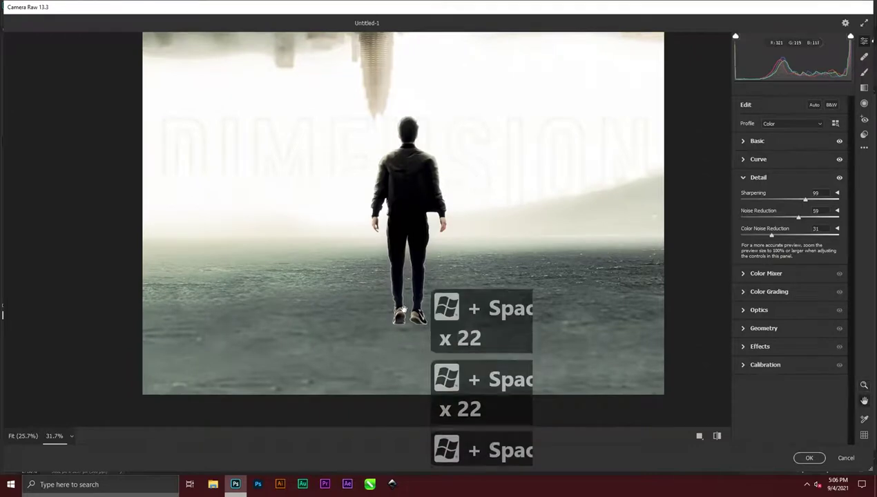
{"action": "left_click_drag", "start_coordinate": [401, 306], "coordinate": [521, 378]}
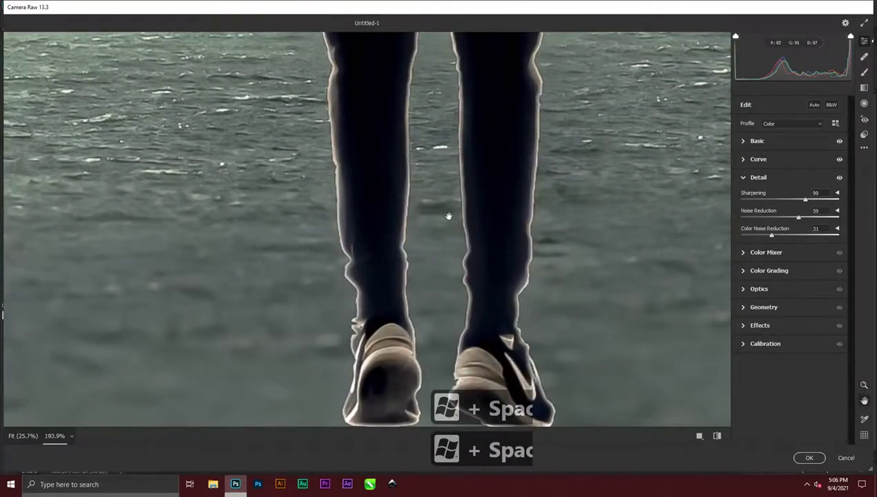
{"action": "left_click_drag", "start_coordinate": [448, 217], "coordinate": [338, 144]}
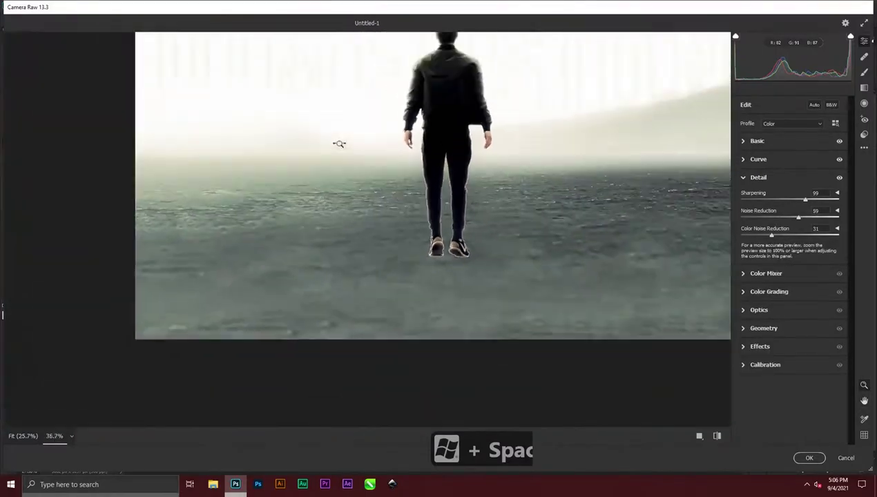
{"action": "left_click_drag", "start_coordinate": [448, 143], "coordinate": [418, 244]}
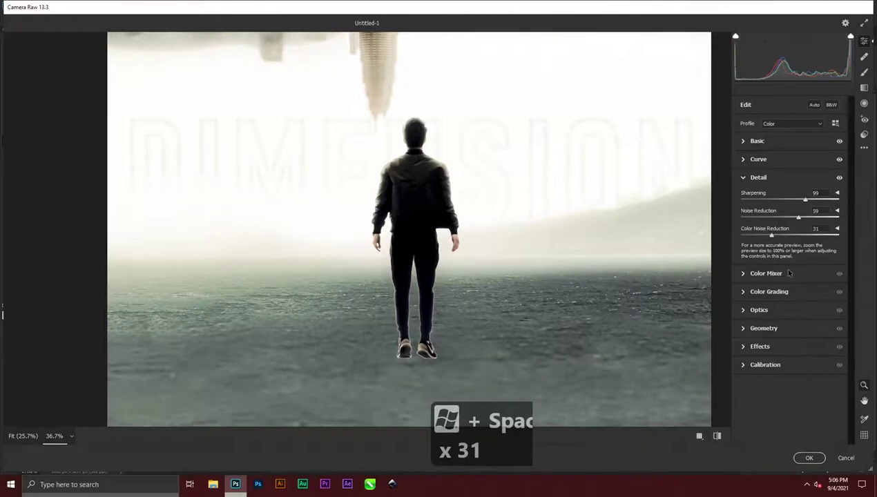
Grade the midtones orange with hue 27, saturation 71 and luminance -100
{"action": "left_click", "coordinate": [744, 275]}
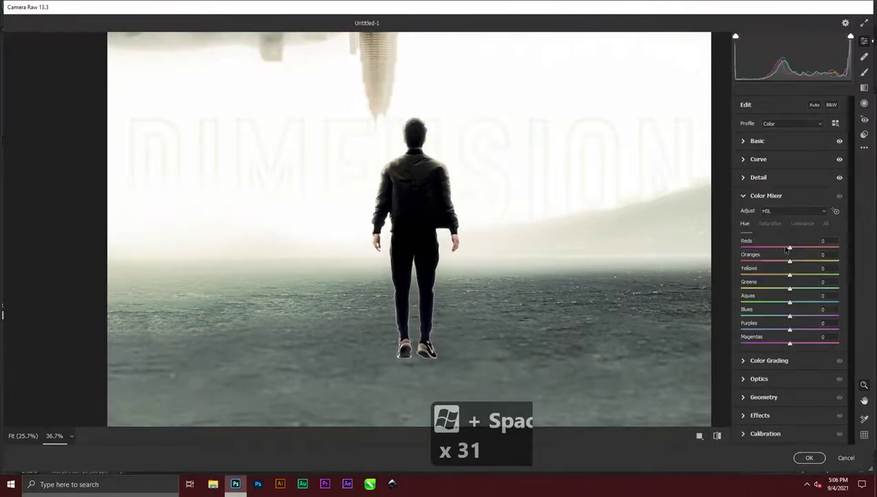
{"action": "left_click", "coordinate": [743, 362]}
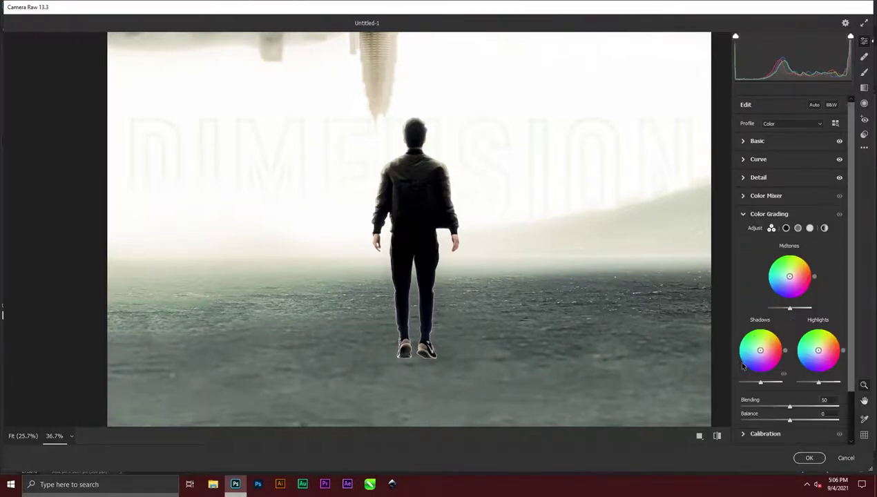
{"action": "left_click_drag", "start_coordinate": [789, 276], "coordinate": [797, 269]}
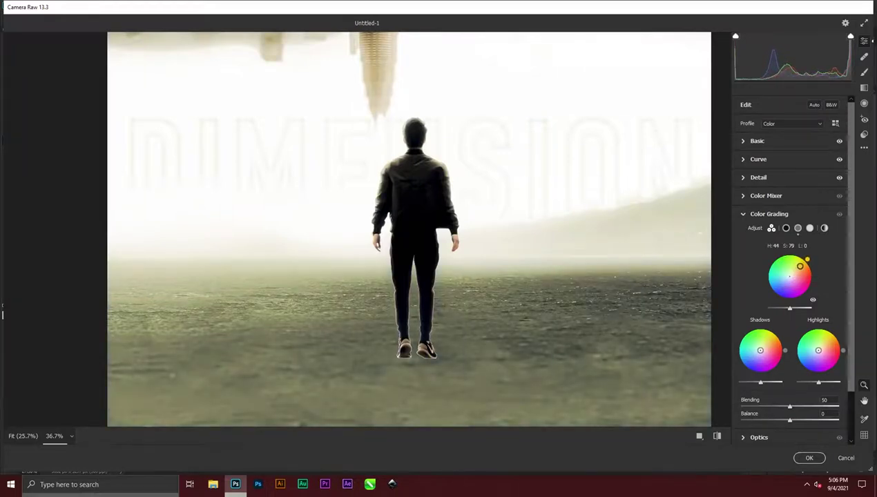
{"action": "left_click_drag", "start_coordinate": [797, 268], "coordinate": [801, 271]}
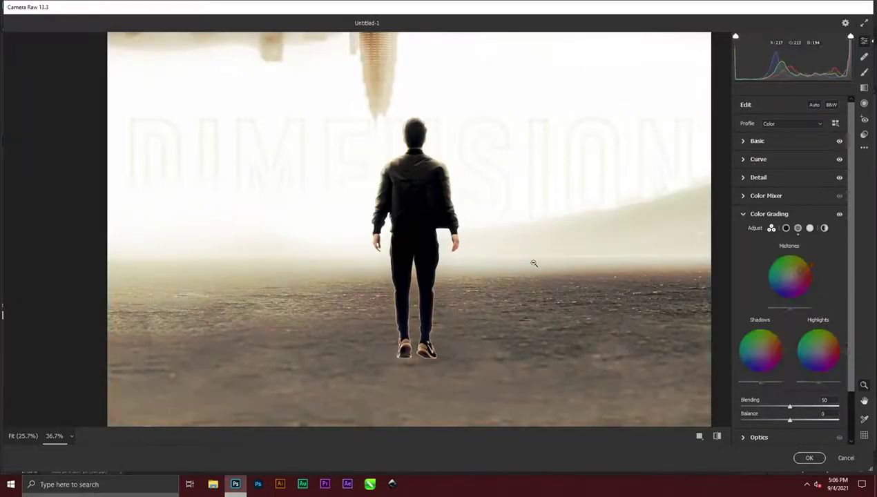
{"action": "left_click_drag", "start_coordinate": [532, 262], "coordinate": [472, 249]}
{"action": "key", "text": "space"}
{"action": "left_click_drag", "start_coordinate": [496, 158], "coordinate": [475, 182]}
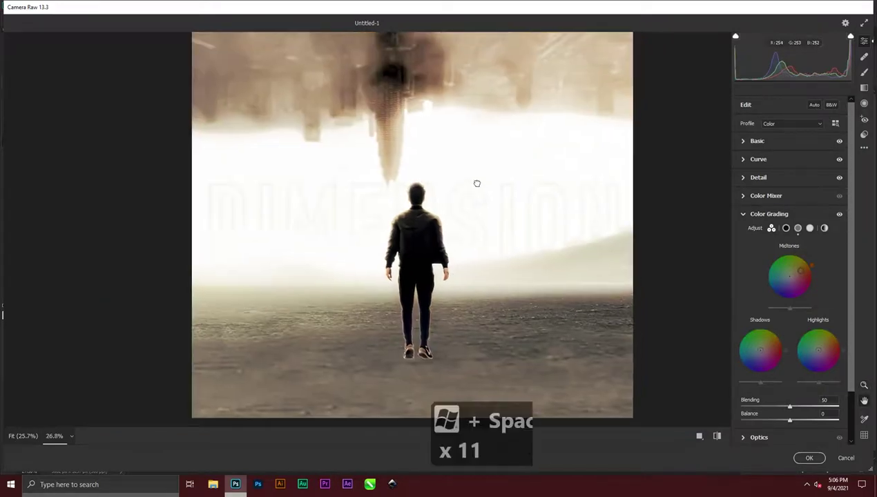
{"action": "left_click_drag", "start_coordinate": [802, 272], "coordinate": [801, 271]}
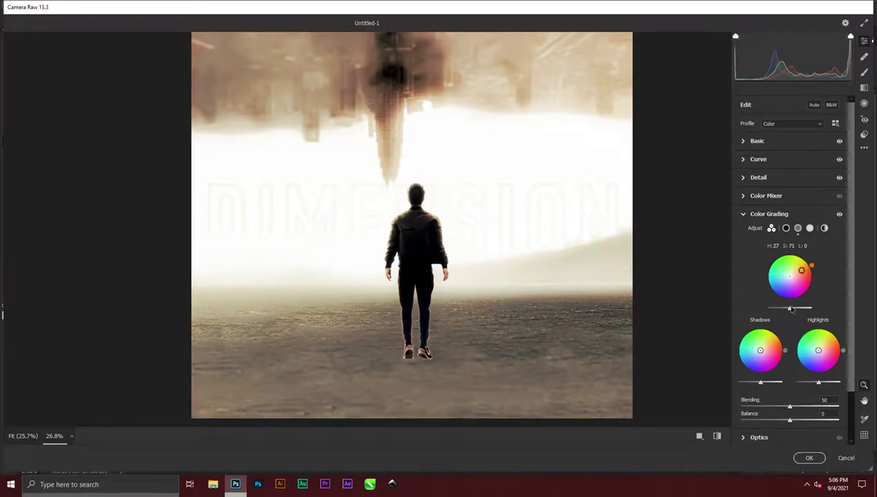
{"action": "left_click_drag", "start_coordinate": [790, 309], "coordinate": [764, 308]}
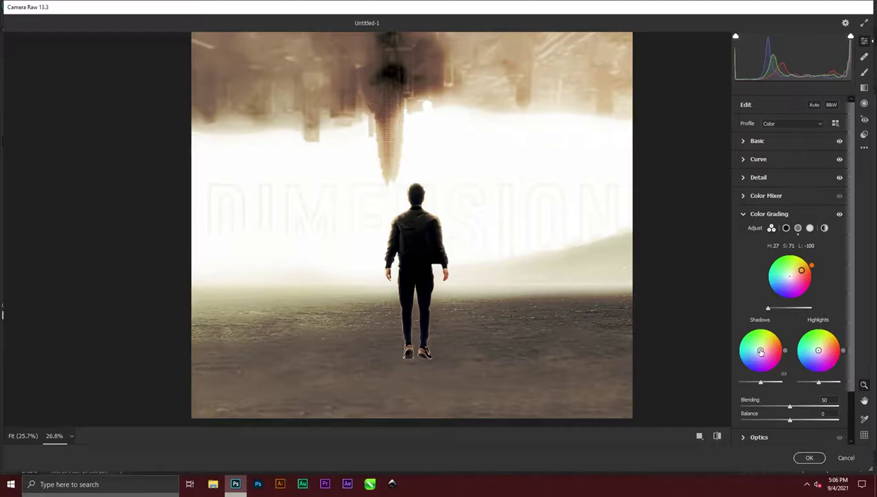
Tint the shadows magenta with hue 329, saturation 21 and luminance 31, and the highlights soft orange, using blending 60 and balance +21
{"action": "mouse_move", "coordinate": [760, 352]}
{"action": "left_mouse_down"}
{"action": "mouse_move", "coordinate": [772, 352]}
{"action": "mouse_move", "coordinate": [762, 351]}
{"action": "left_mouse_up"}
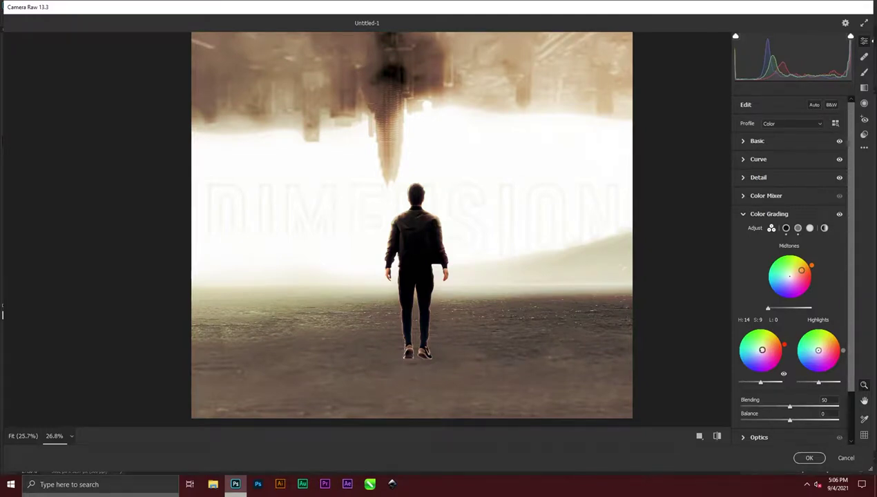
{"action": "left_click_drag", "start_coordinate": [762, 350], "coordinate": [764, 353]}
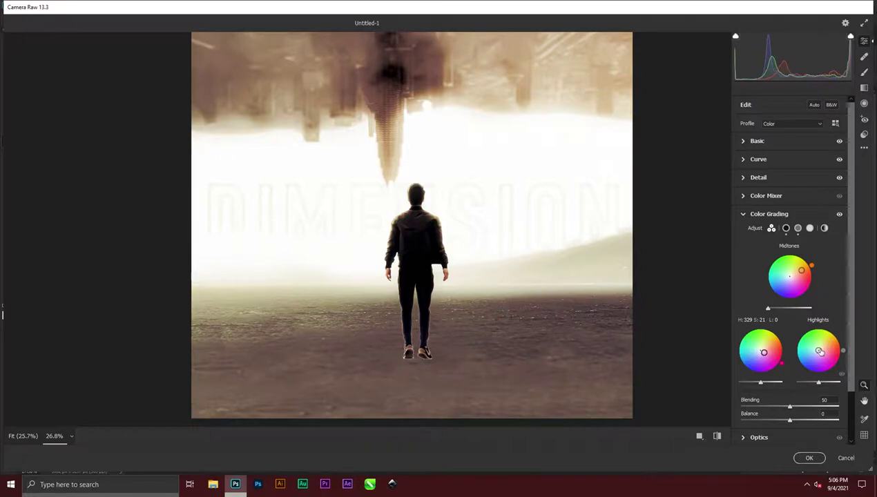
{"action": "left_click_drag", "start_coordinate": [819, 352], "coordinate": [821, 348]}
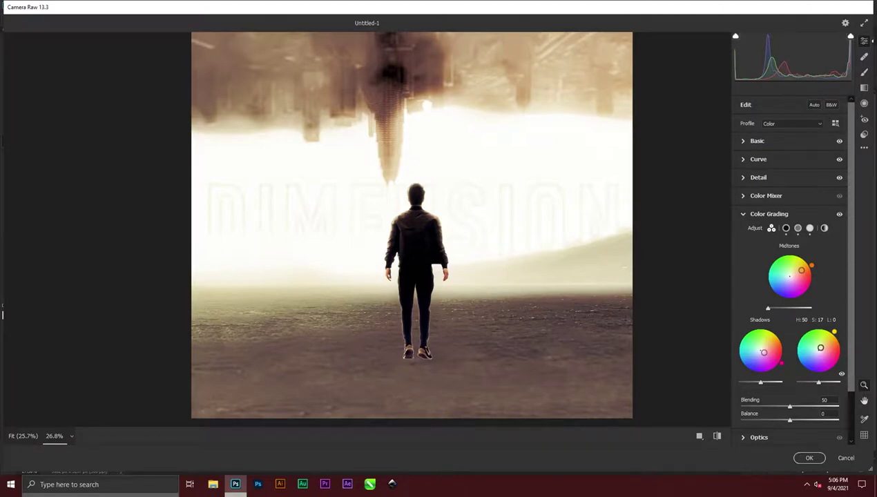
{"action": "left_click_drag", "start_coordinate": [821, 348], "coordinate": [826, 346]}
{"action": "left_click_drag", "start_coordinate": [826, 346], "coordinate": [831, 344]}
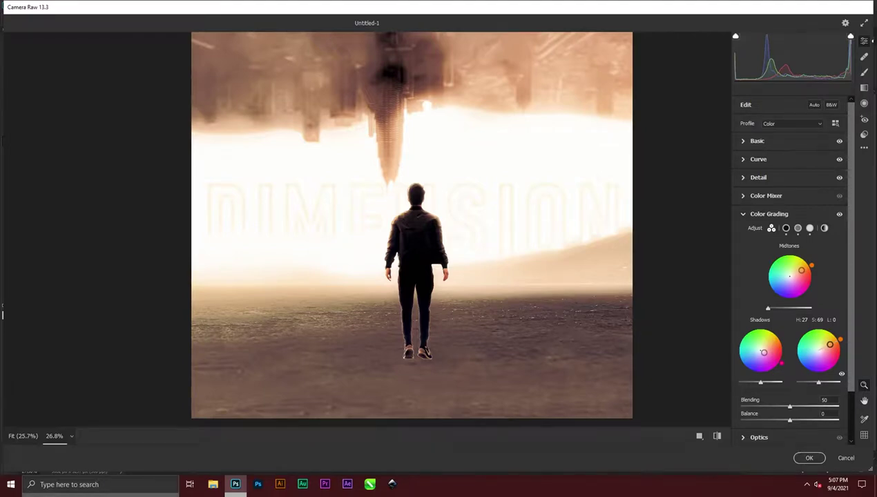
{"action": "left_click_drag", "start_coordinate": [830, 344], "coordinate": [822, 349]}
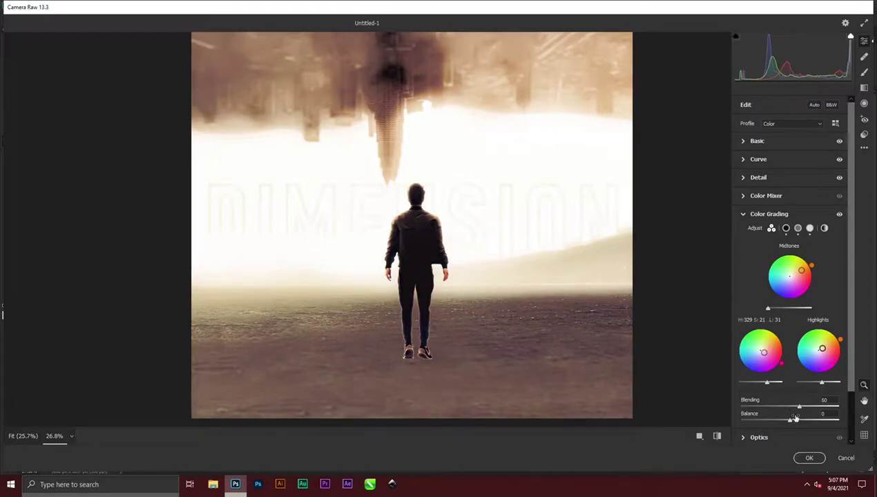
{"action": "left_click_drag", "start_coordinate": [791, 420], "coordinate": [800, 419]}
Darken the image corners with an optics vignette of -100
{"action": "scroll", "coordinate": [797, 351], "scroll_direction": "down", "scroll_amount": 1}
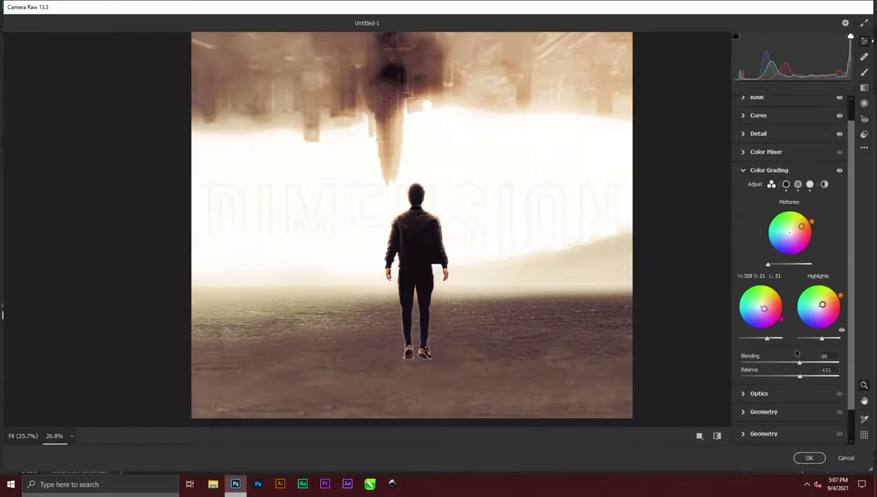
{"action": "left_click", "coordinate": [787, 393]}
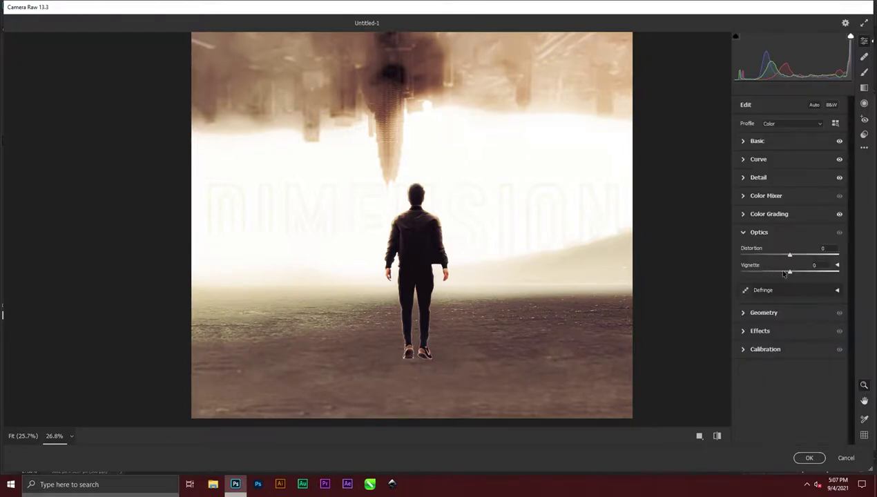
{"action": "left_click_drag", "start_coordinate": [784, 273], "coordinate": [734, 275]}
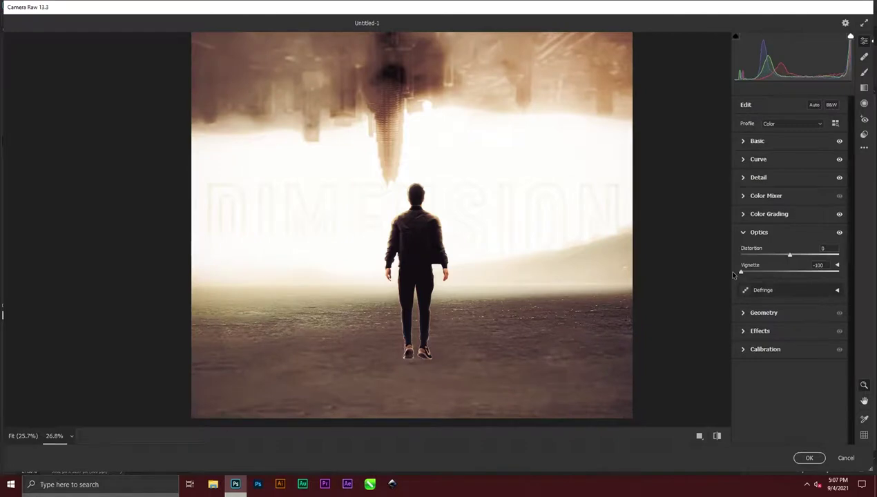
Add film grain of 15 and darken the edges with an effects vignetting of -36
{"action": "left_click", "coordinate": [744, 315]}
{"action": "left_click", "coordinate": [743, 314]}
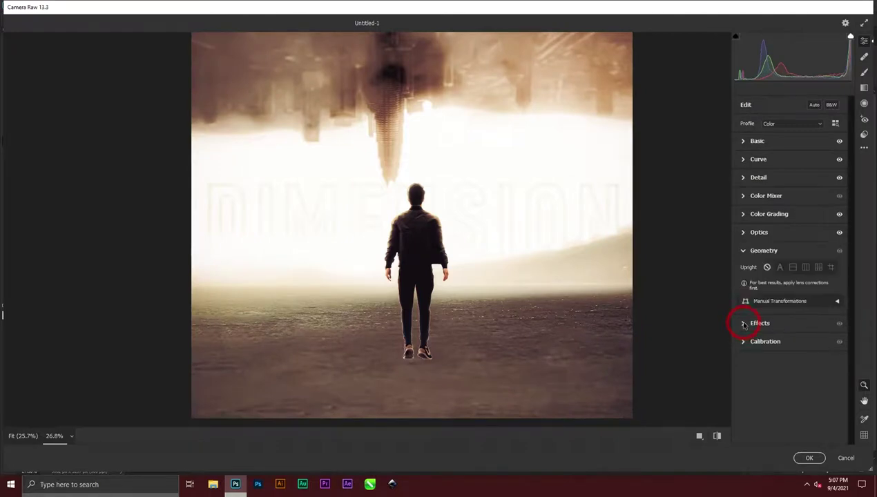
{"action": "left_click", "coordinate": [744, 325]}
{"action": "left_click", "coordinate": [755, 291]}
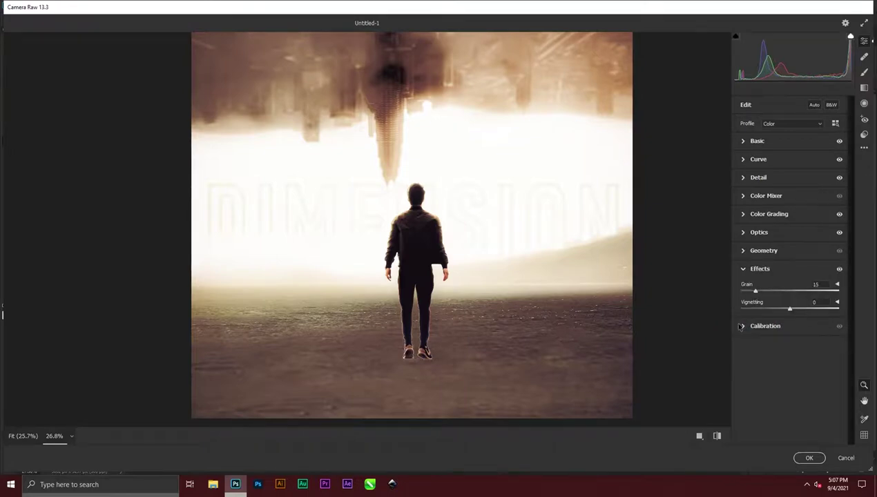
{"action": "left_click", "coordinate": [772, 309]}
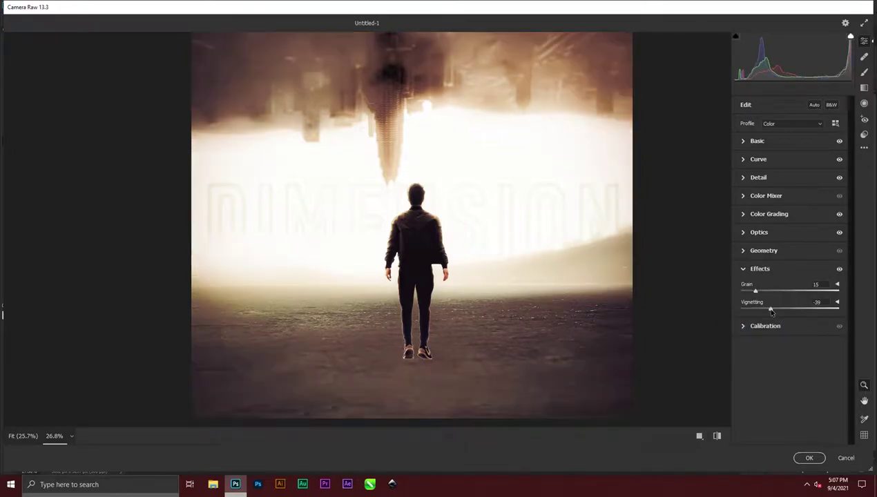
Set the grain to 28, checking it up close around the man's legs, and apply the Camera Raw grading
{"action": "left_click", "coordinate": [436, 354]}
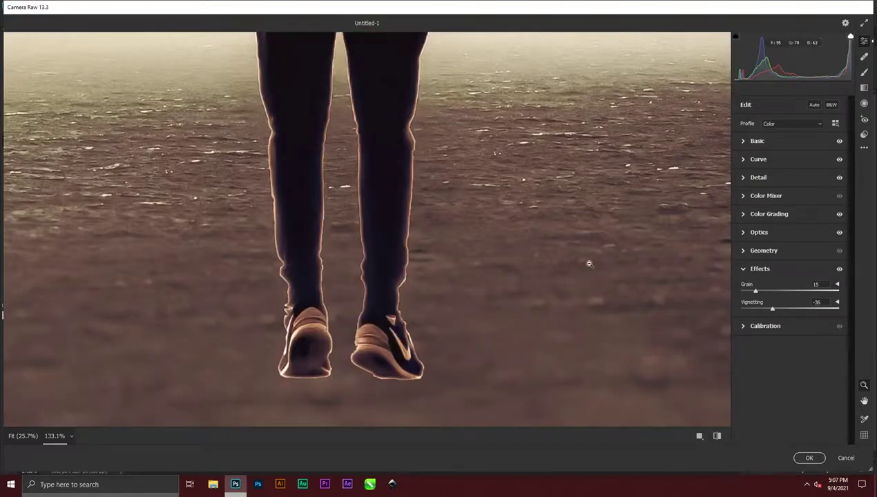
{"action": "left_click_drag", "start_coordinate": [376, 134], "coordinate": [400, 258]}
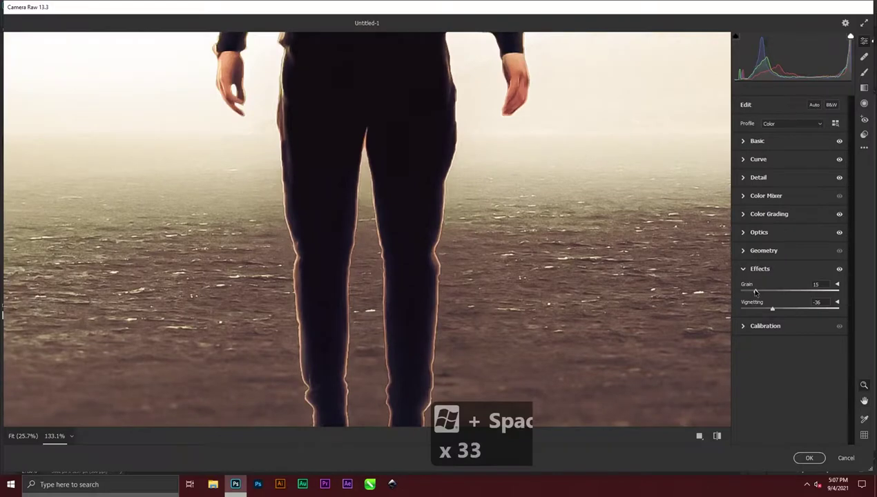
{"action": "left_click_drag", "start_coordinate": [755, 292], "coordinate": [713, 295]}
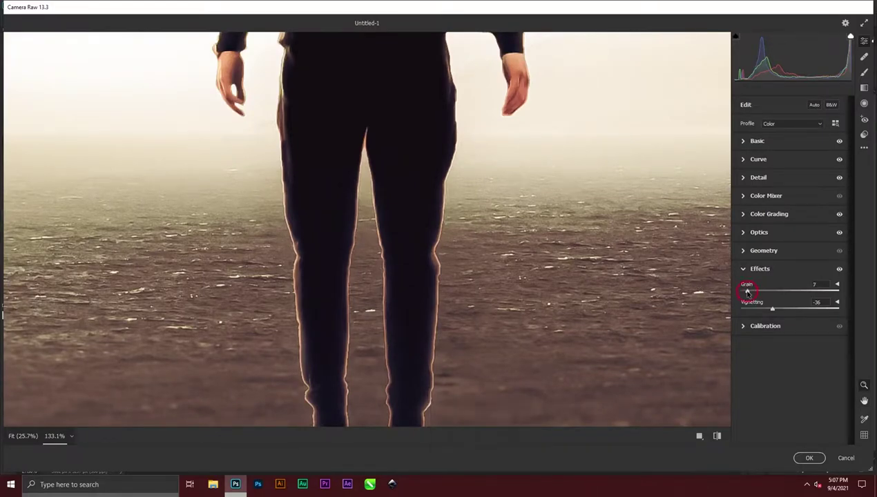
{"action": "left_click_drag", "start_coordinate": [743, 290], "coordinate": [767, 294]}
{"action": "key", "text": "space"}
{"action": "left_click_drag", "start_coordinate": [488, 277], "coordinate": [341, 198]}
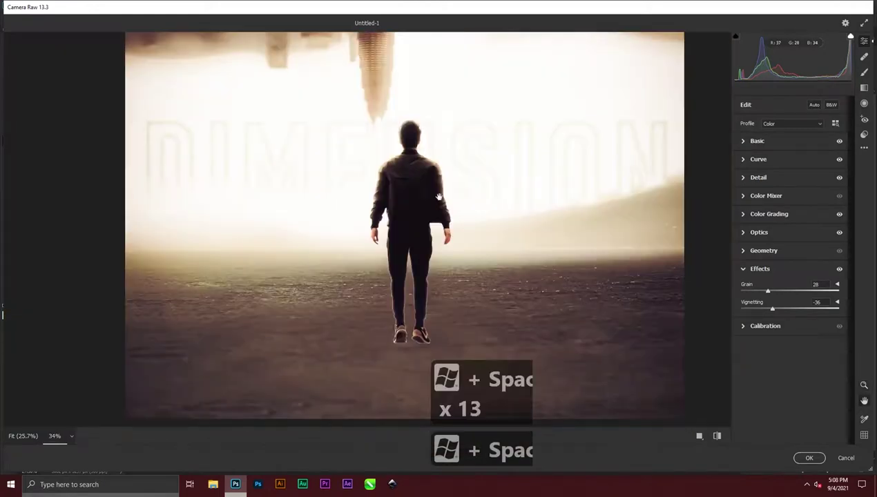
{"action": "left_click_drag", "start_coordinate": [439, 198], "coordinate": [397, 232]}
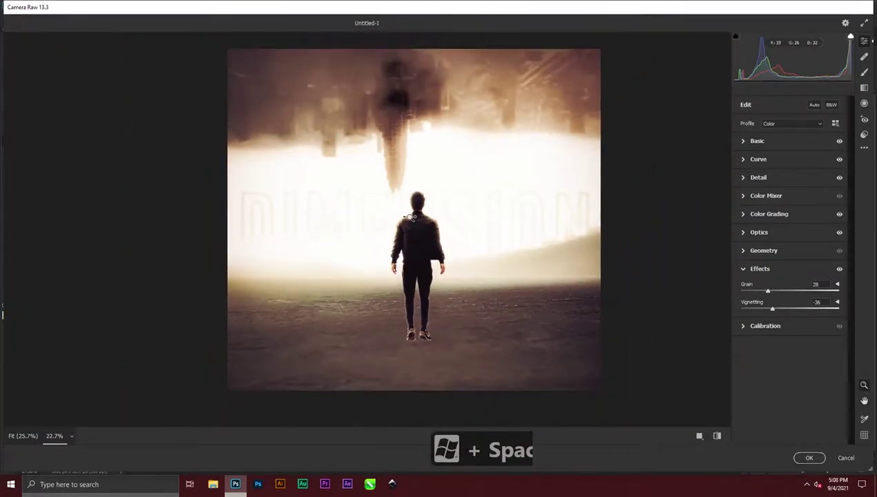
{"action": "left_click", "coordinate": [744, 326]}
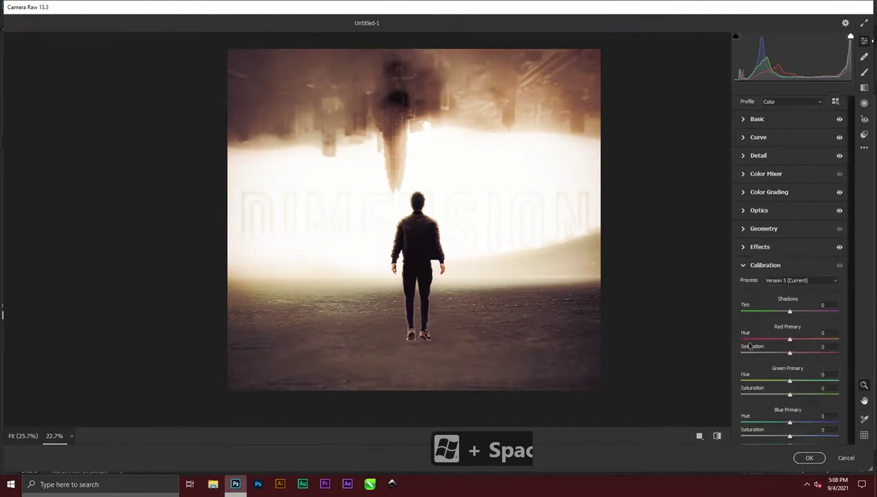
{"action": "left_click", "coordinate": [810, 458]}
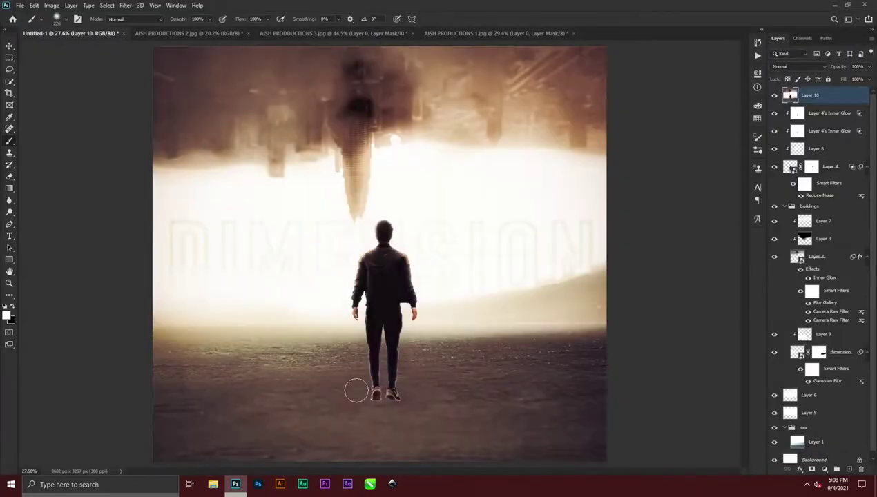
Examine the graded man's hands, legs and jacket up close in the composite
{"action": "scroll", "coordinate": [397, 328], "scroll_direction": "up", "scroll_amount": 1}
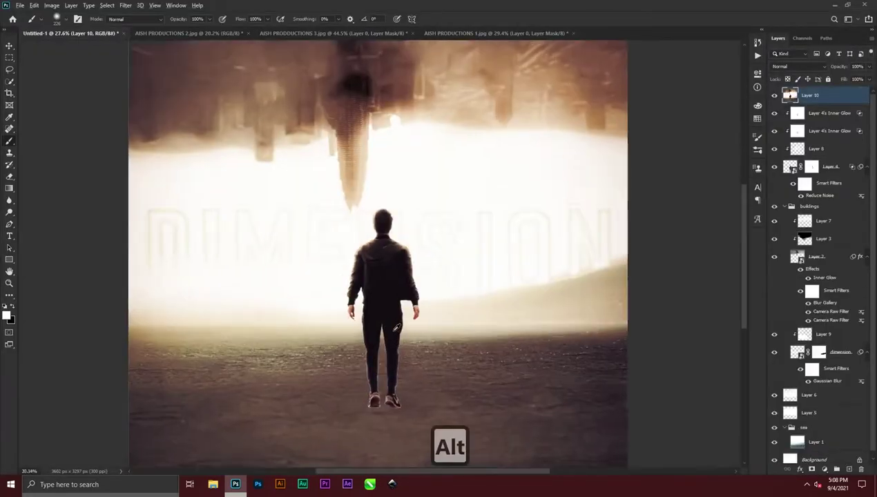
{"action": "scroll", "coordinate": [397, 328], "scroll_direction": "up", "scroll_amount": 5}
{"action": "scroll", "coordinate": [395, 328], "scroll_direction": "up", "scroll_amount": 2}
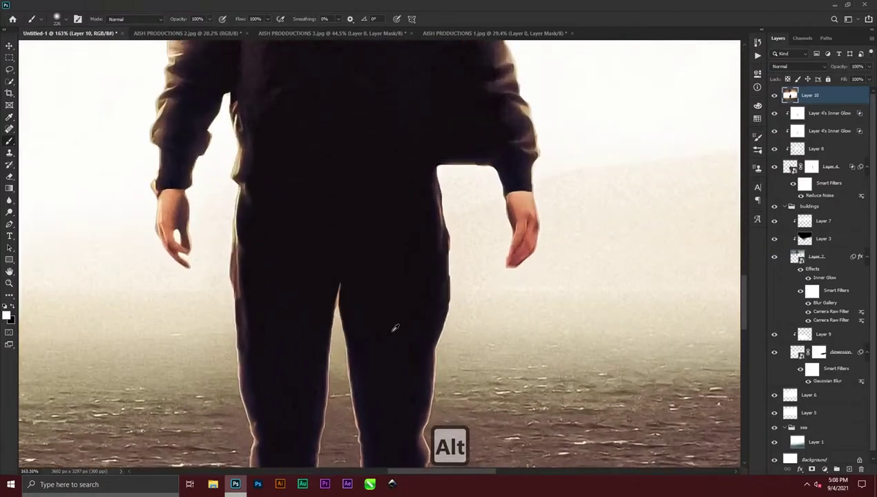
{"action": "left_click_drag", "start_coordinate": [324, 277], "coordinate": [428, 373]}
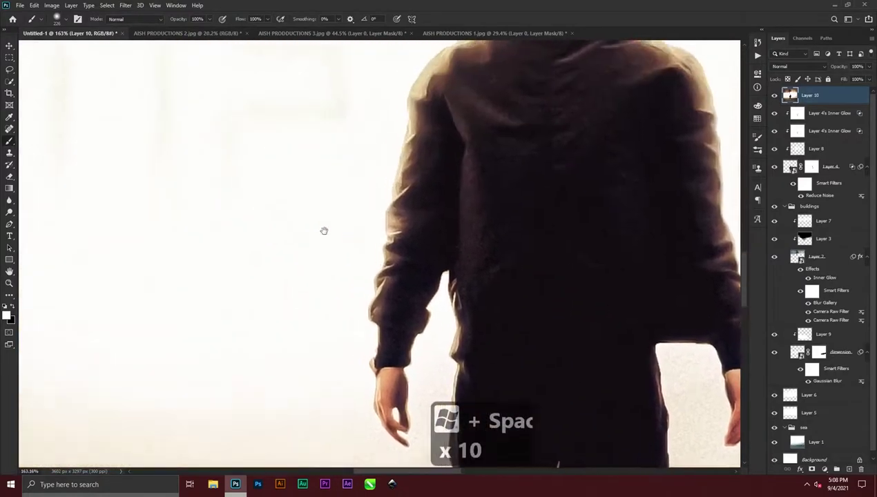
{"action": "scroll", "coordinate": [387, 256], "scroll_direction": "down", "scroll_amount": 7}
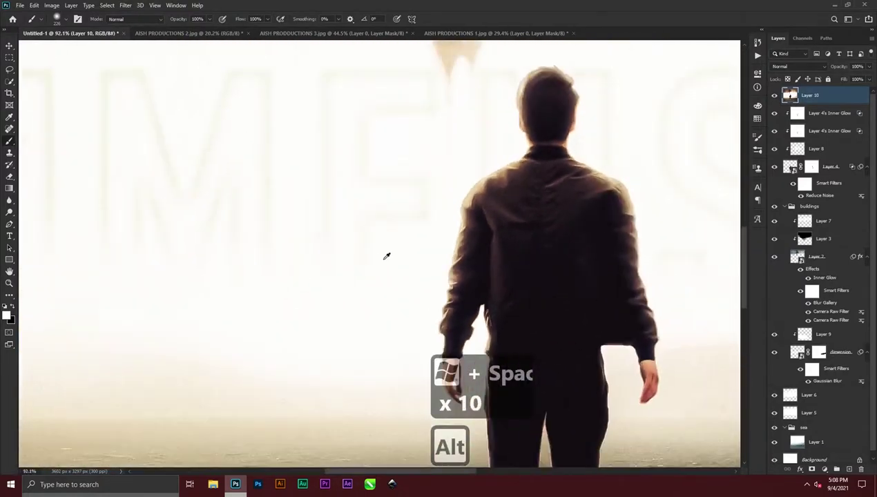
{"action": "scroll", "coordinate": [439, 239], "scroll_direction": "down", "scroll_amount": 1}
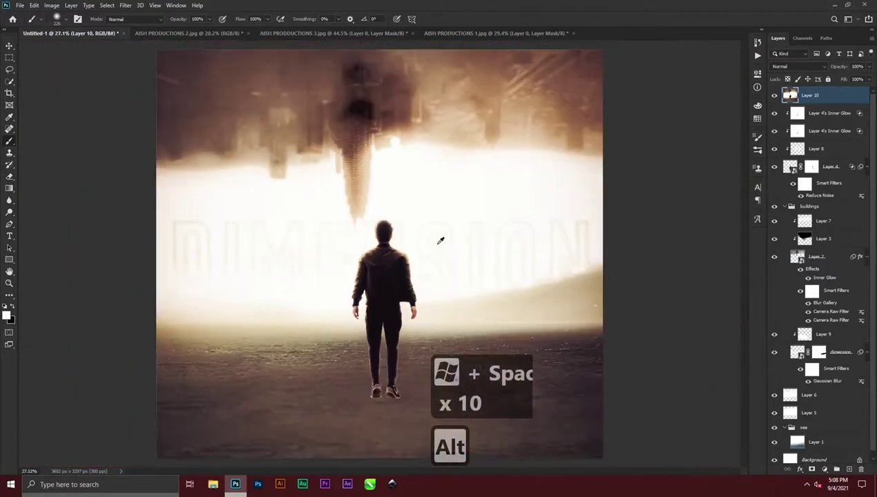
Compare the composite with and without the grading by toggling the visibility of Layer 10, leaving it shown
{"action": "left_click", "coordinate": [775, 97]}
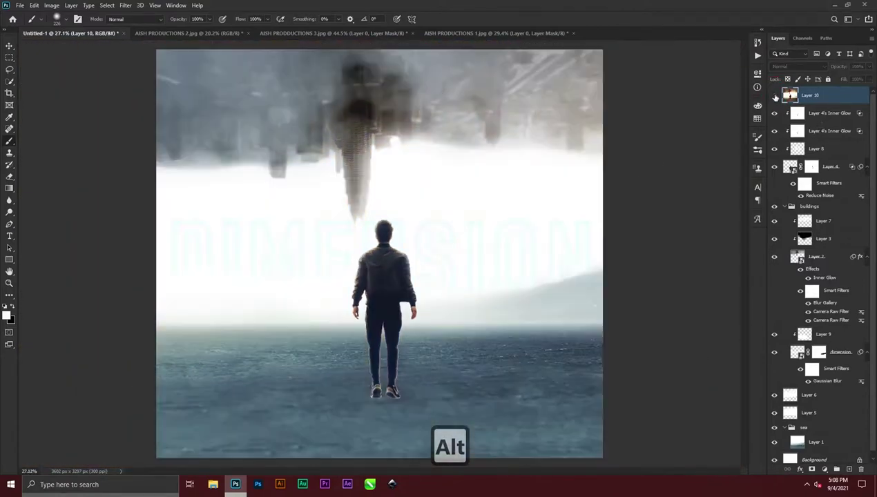
{"action": "left_click", "coordinate": [775, 97]}
{"action": "left_click", "coordinate": [775, 98]}
{"action": "left_click", "coordinate": [775, 97]}
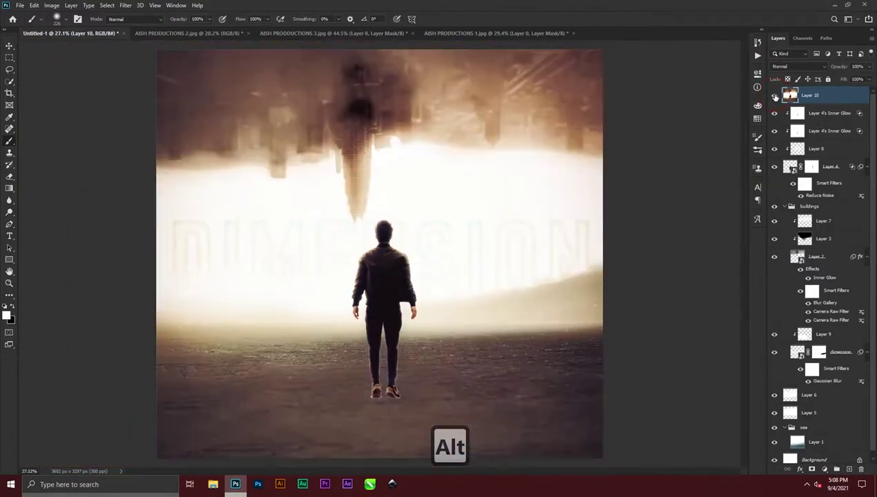
{"action": "left_click", "coordinate": [775, 97]}
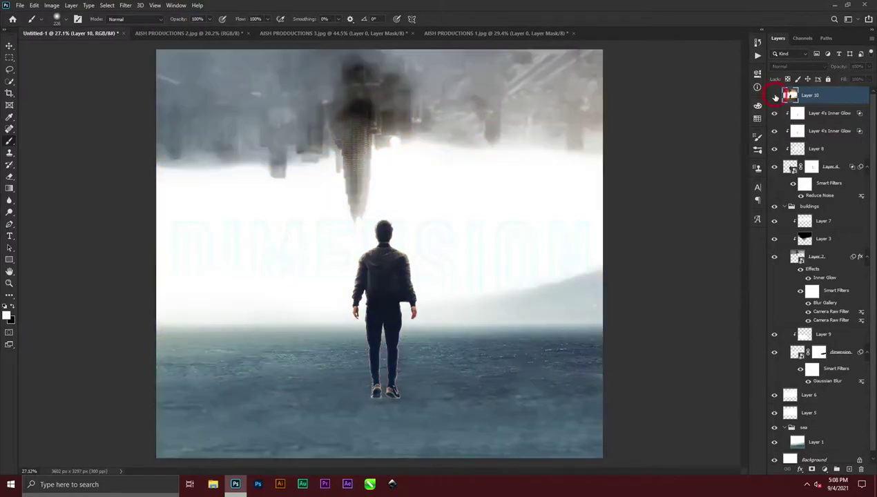
{"action": "left_click", "coordinate": [776, 97]}
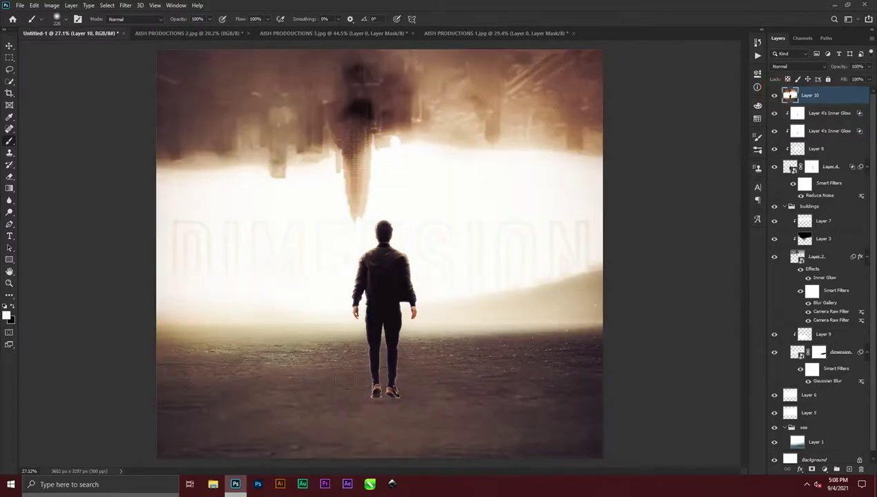